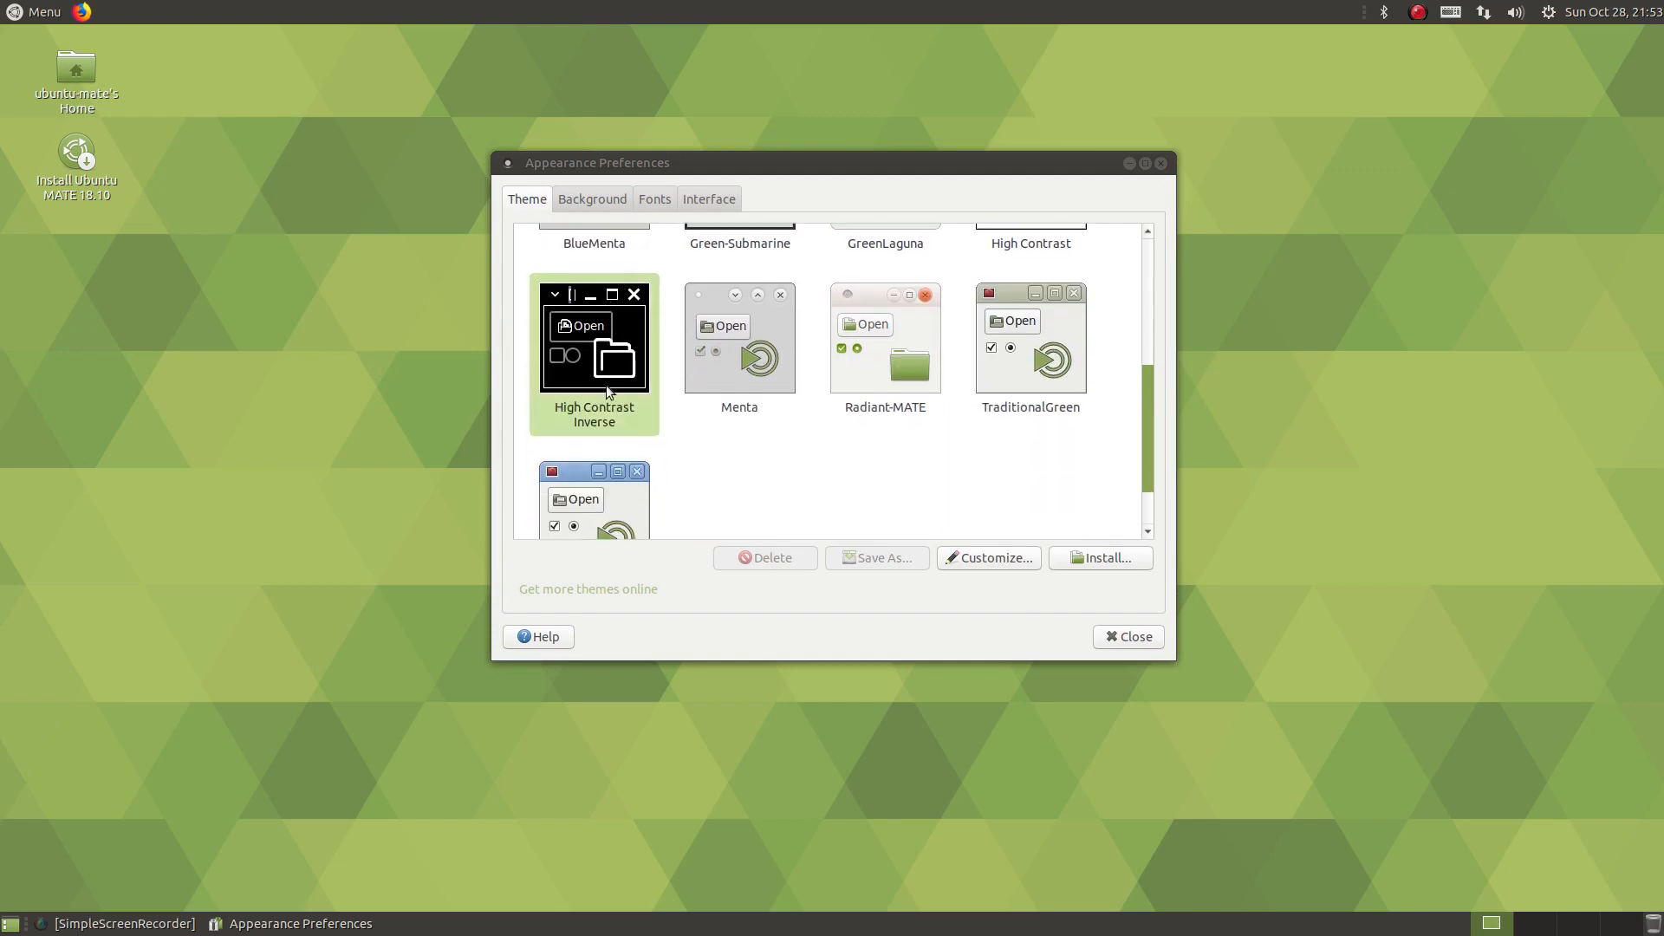
Step: Set the desktop background to the night view of Earth with city lights and close Appearance Preferences
{"action": "scroll", "coordinate": [606, 385], "scroll_direction": "up", "scroll_amount": 8}
{"action": "left_click", "coordinate": [657, 199]}
{"action": "left_click", "coordinate": [587, 204]}
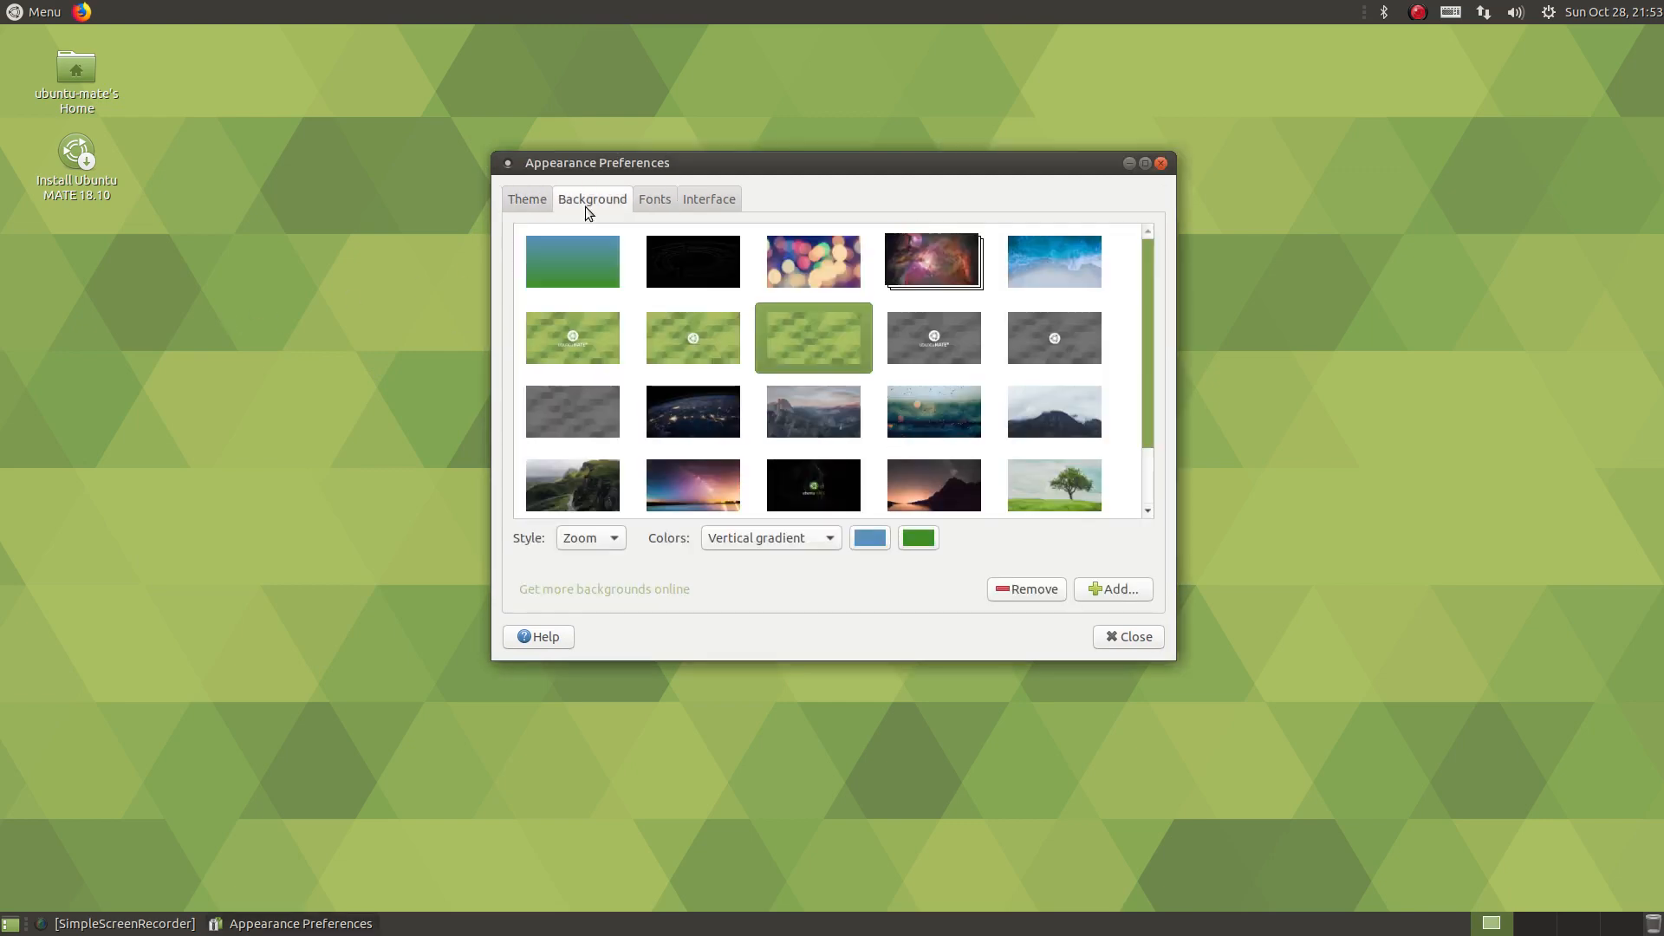
{"action": "scroll", "coordinate": [814, 396], "scroll_direction": "down", "scroll_amount": 2}
{"action": "left_click", "coordinate": [927, 418]}
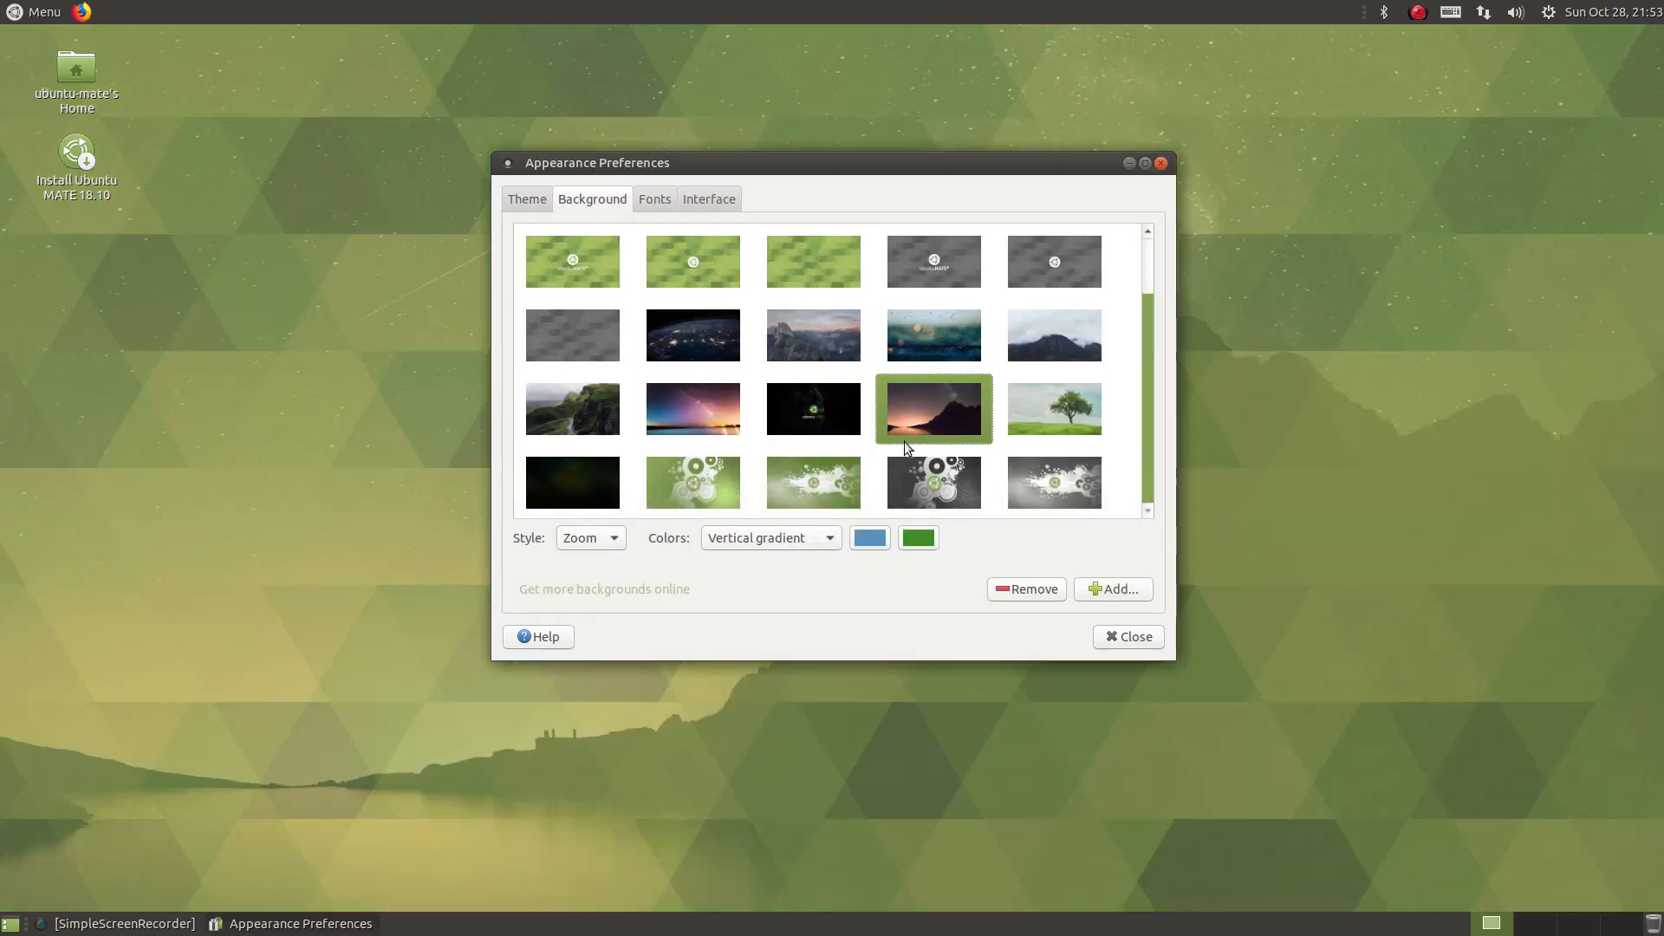
{"action": "left_click", "coordinate": [691, 338]}
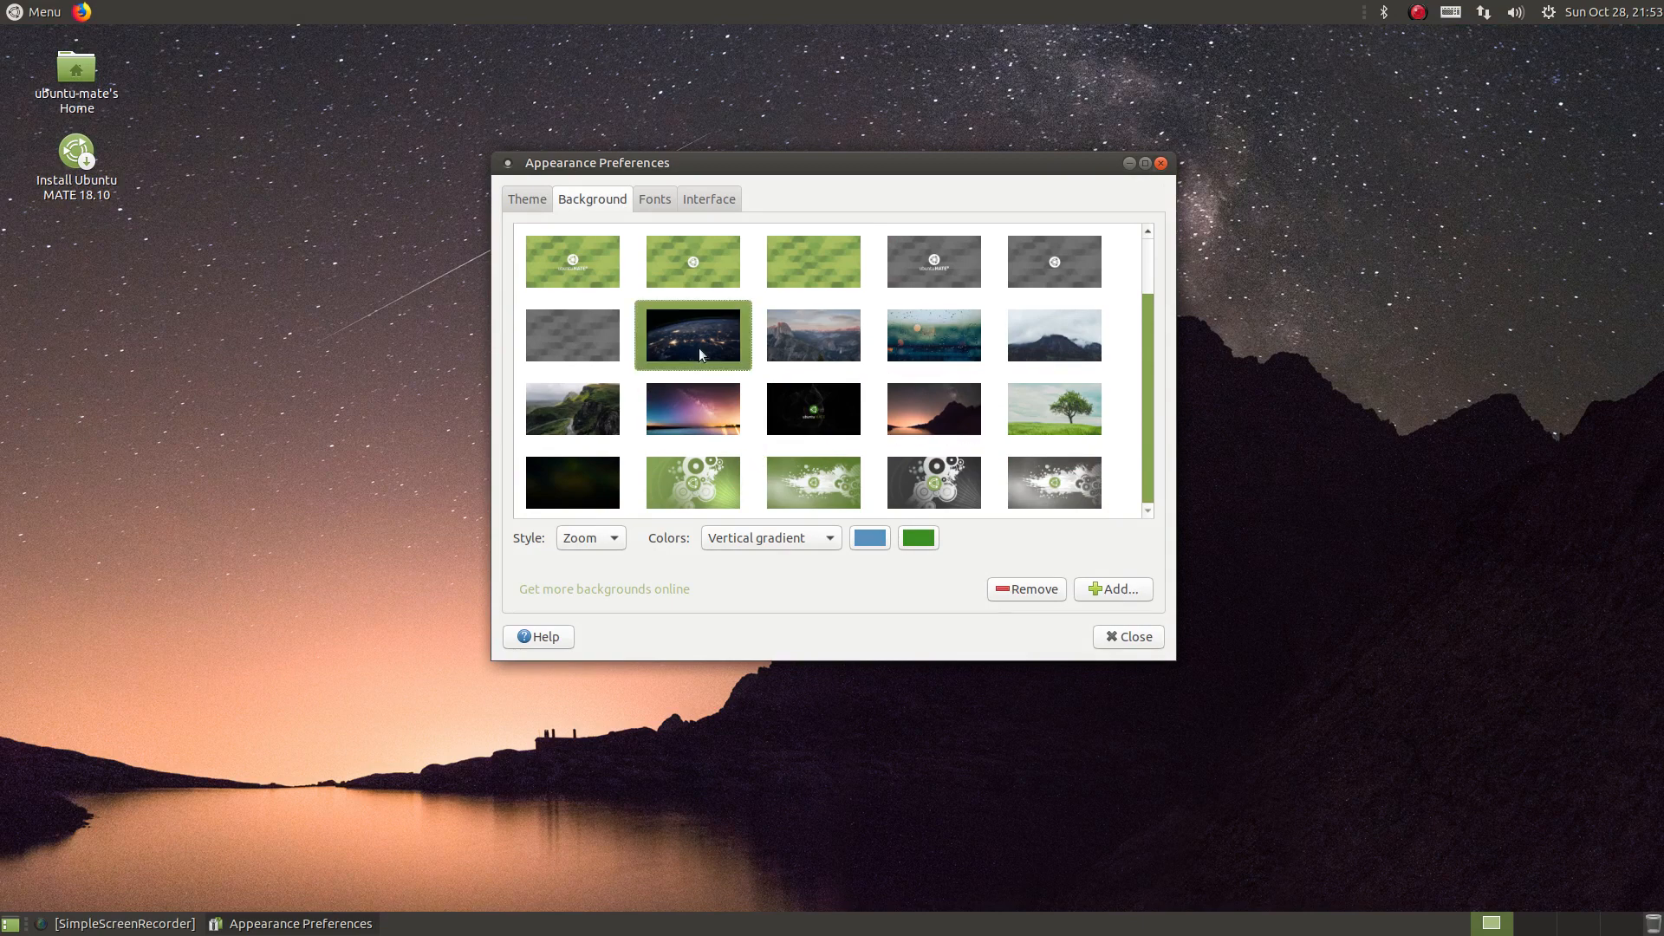
{"action": "left_click_drag", "start_coordinate": [745, 164], "coordinate": [275, 326]}
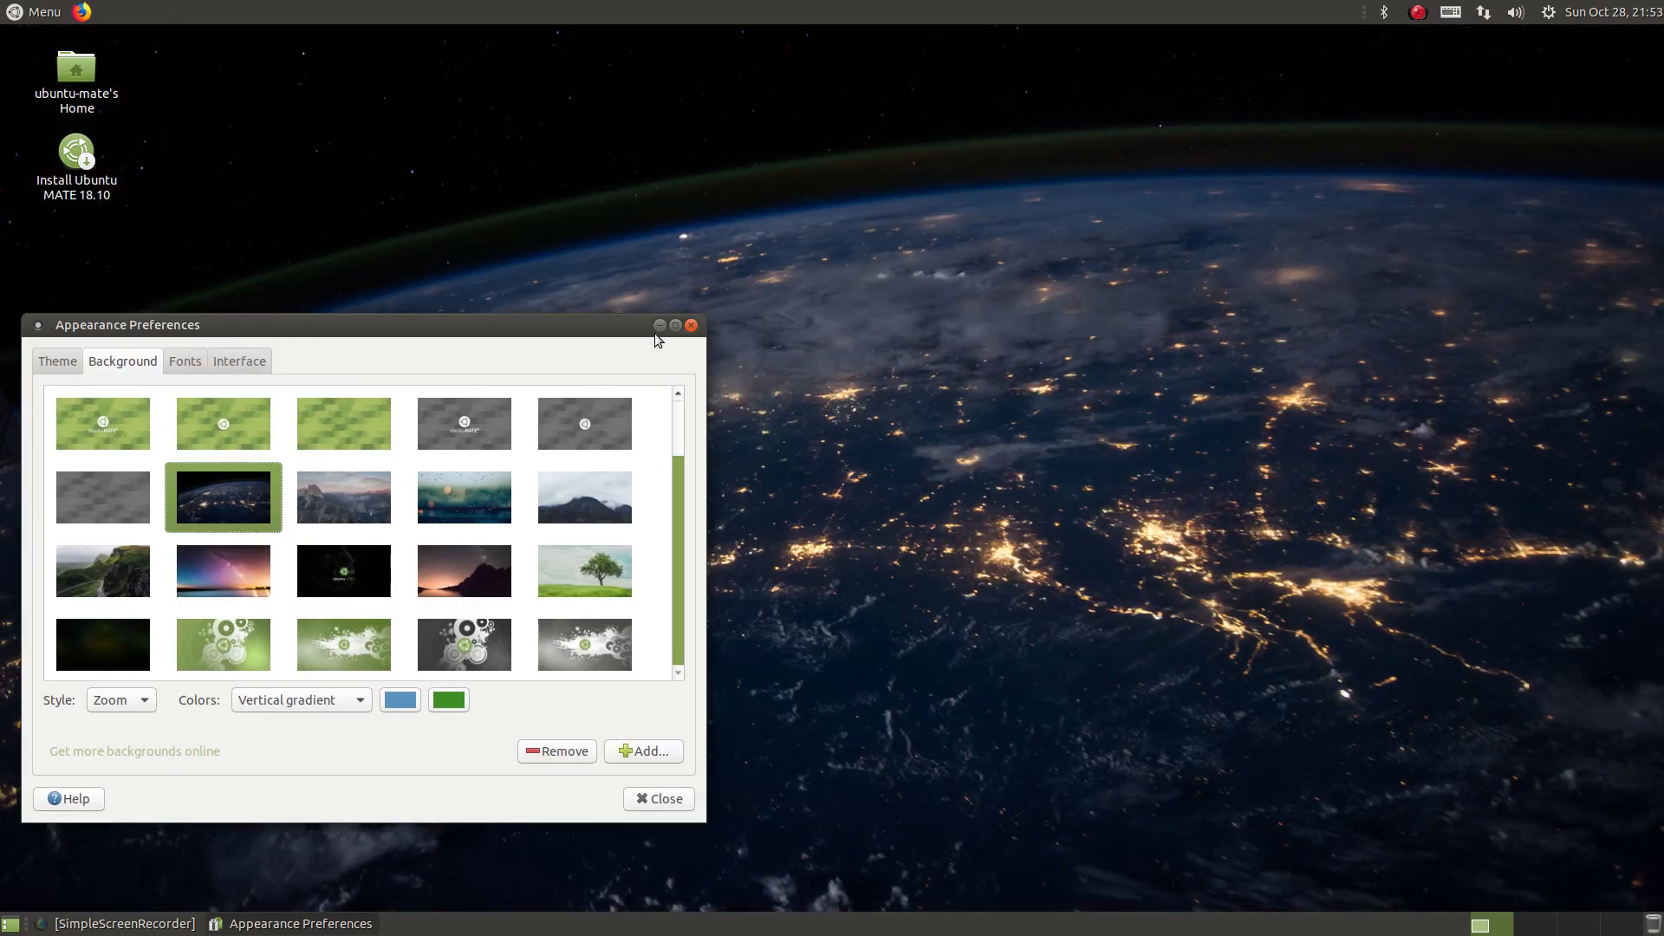
{"action": "left_click", "coordinate": [691, 327]}
{"action": "left_click_drag", "start_coordinate": [722, 382], "coordinate": [1662, 29]}
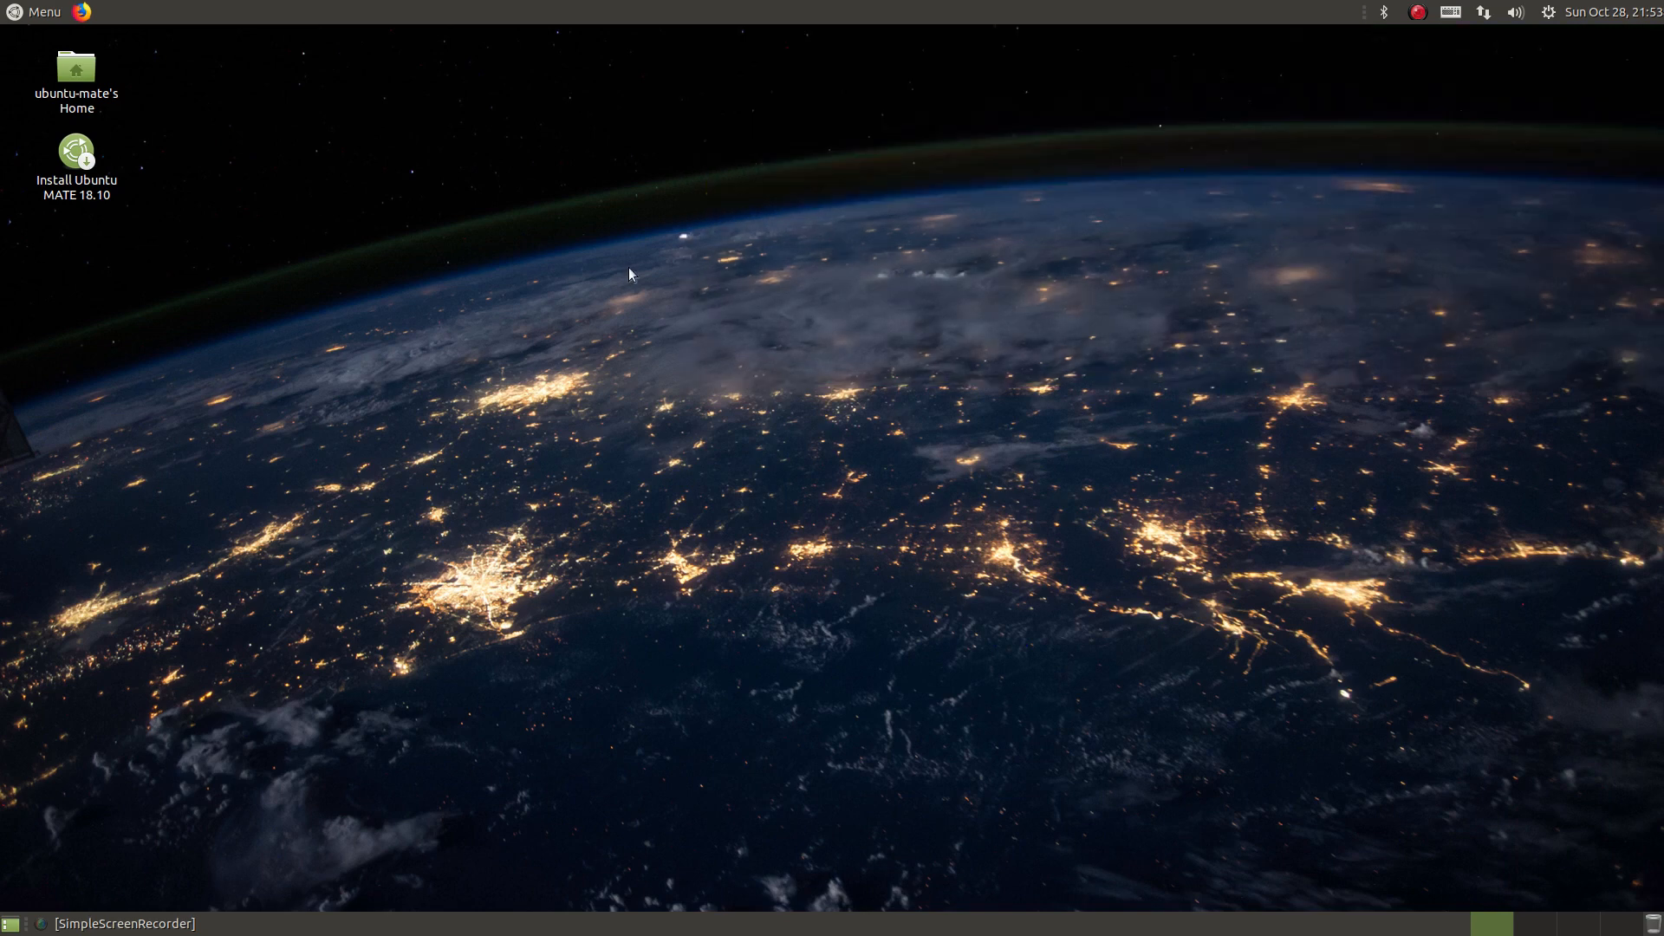
{"action": "left_click_drag", "start_coordinate": [676, 471], "coordinate": [1662, 24]}
{"action": "left_click_drag", "start_coordinate": [887, 547], "coordinate": [1662, 24]}
{"action": "left_click_drag", "start_coordinate": [781, 529], "coordinate": [535, 257]}
{"action": "left_click_drag", "start_coordinate": [232, 284], "coordinate": [1, 204]}
Step: Browse the main menu's application categories, including Accessories, Graphics, Office, Education and Universal Access
{"action": "left_click", "coordinate": [34, 11]}
{"action": "left_click", "coordinate": [37, 223]}
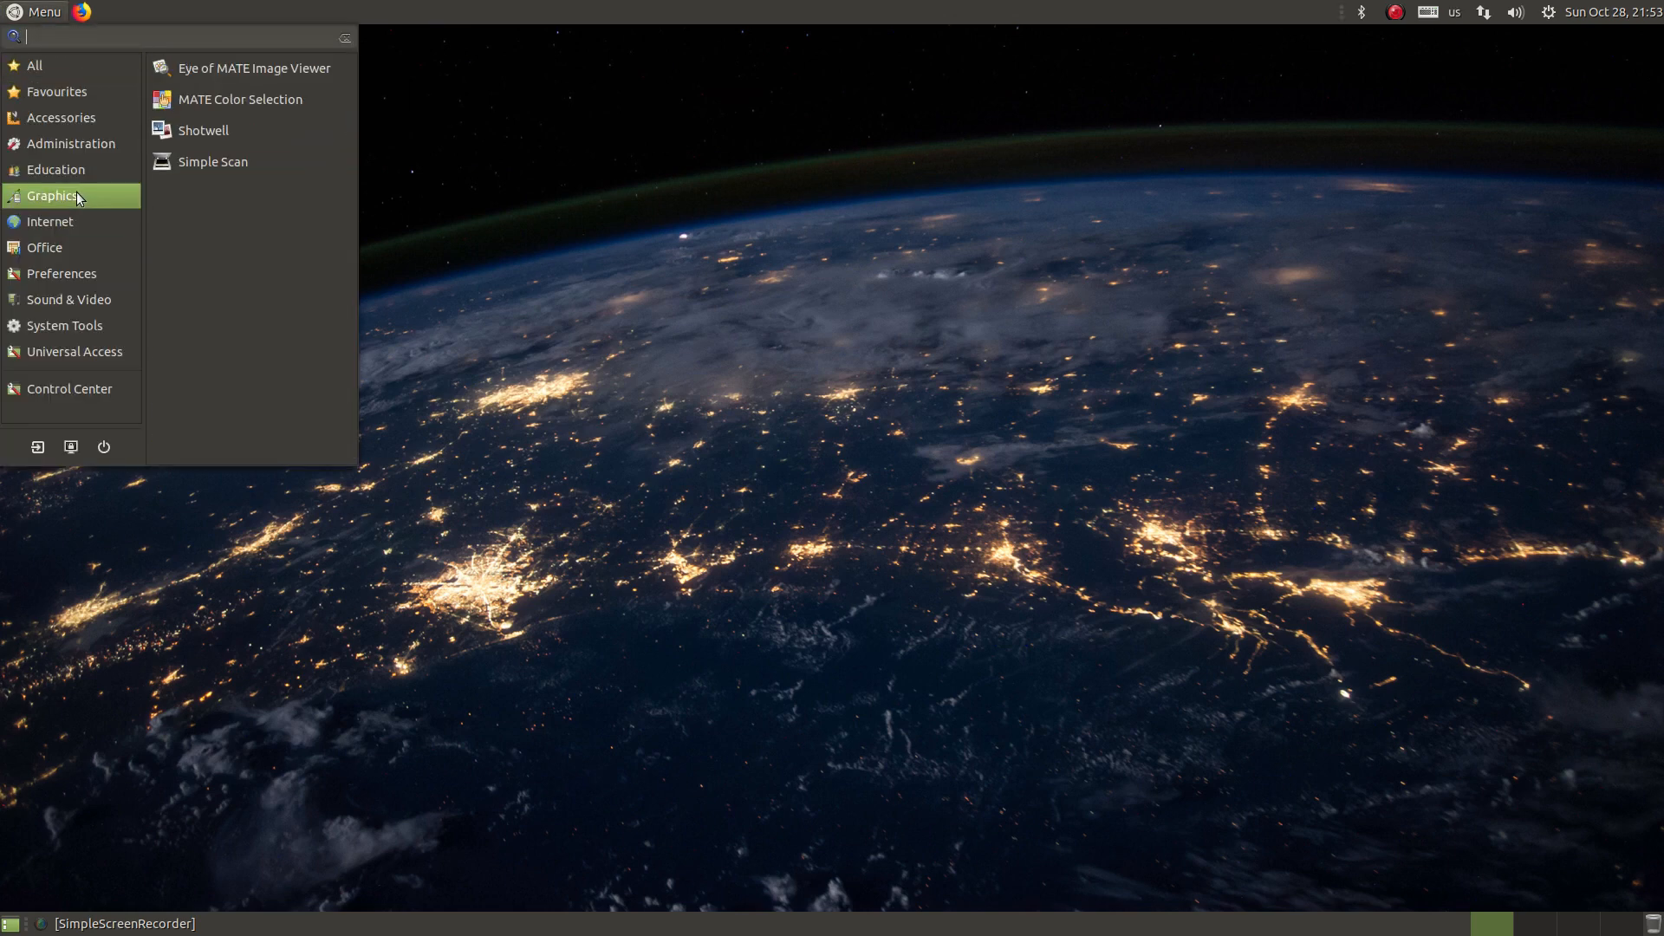
{"action": "mouse_move", "coordinate": [102, 122]}
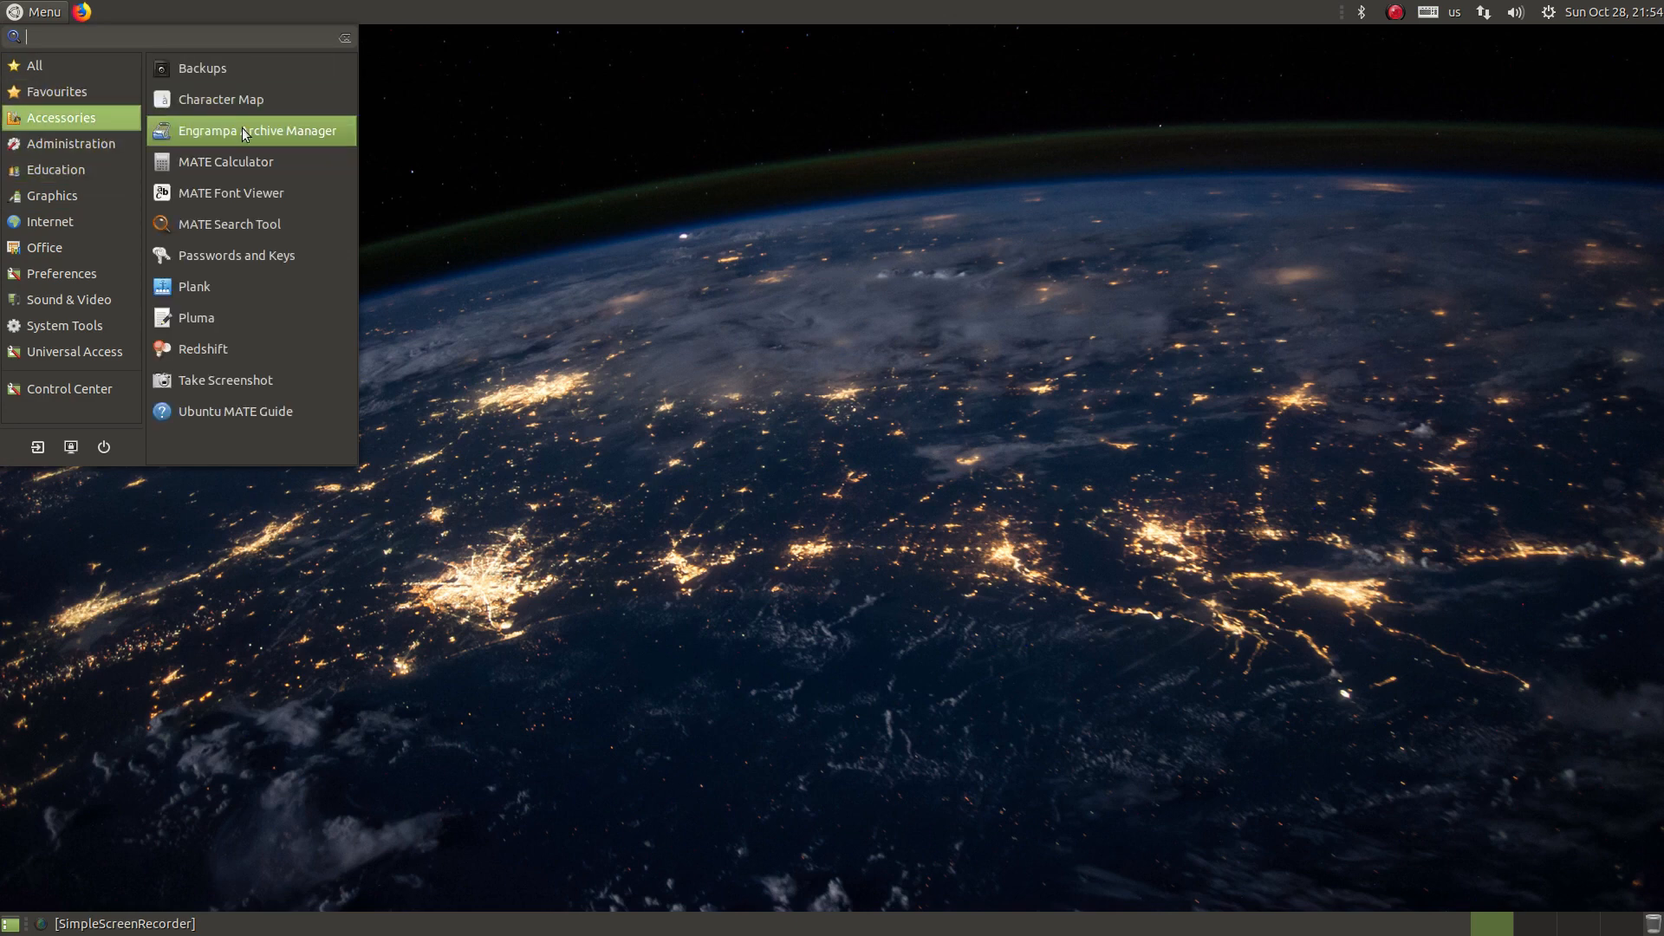
{"action": "left_click", "coordinate": [709, 429]}
{"action": "left_click", "coordinate": [34, 11]}
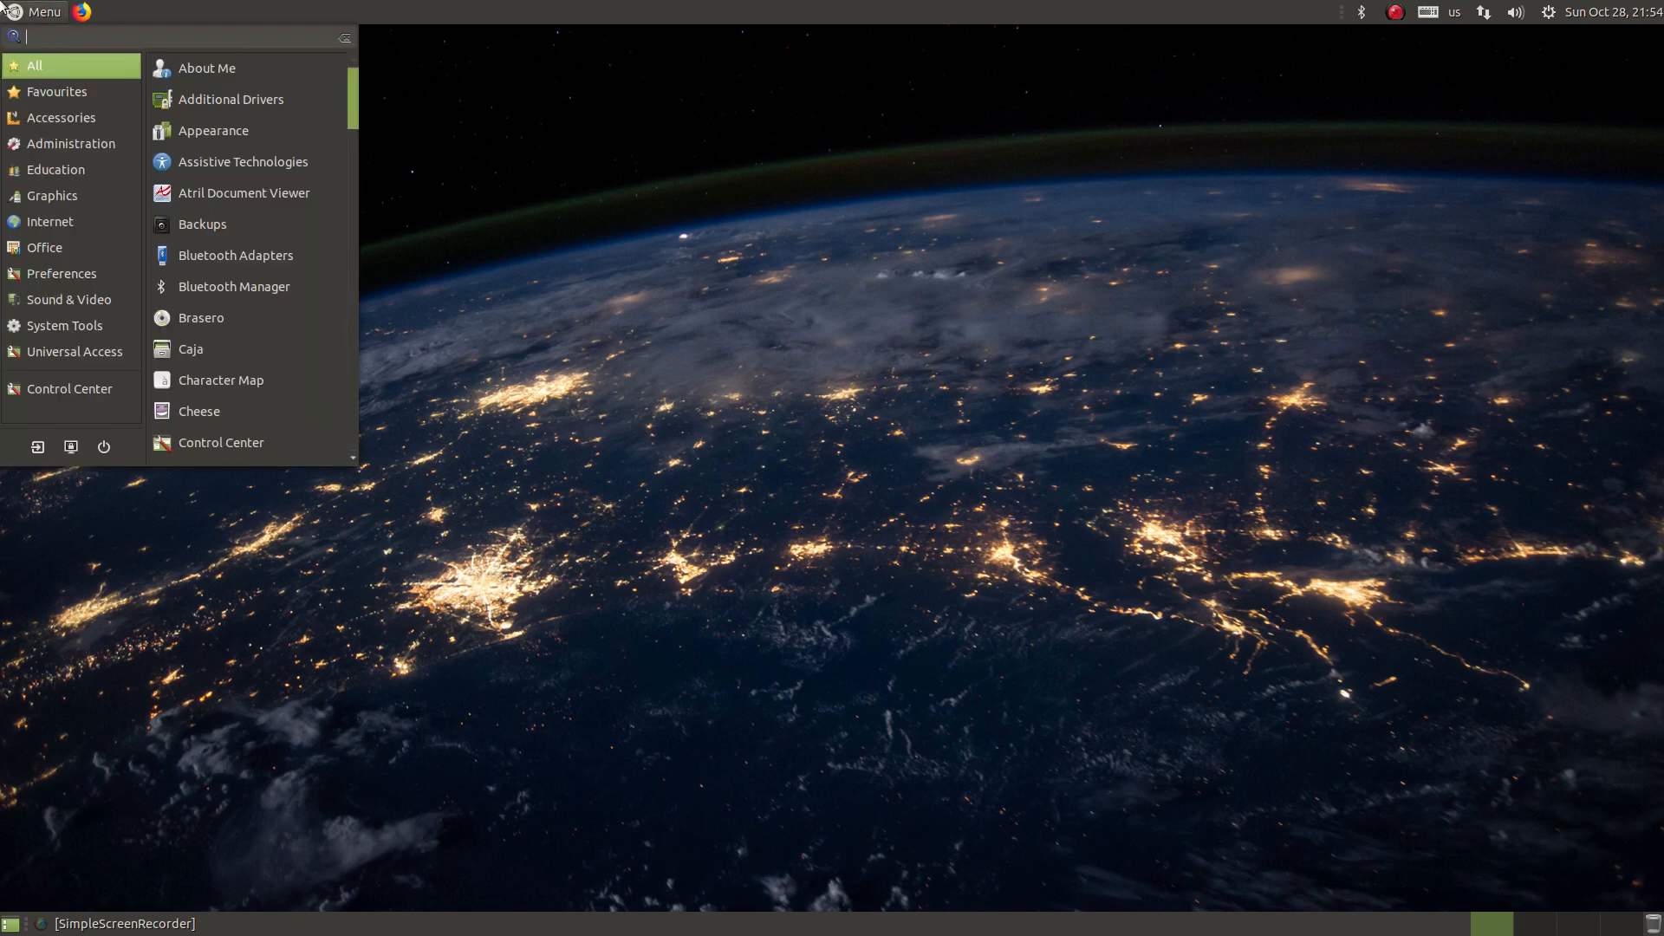
{"action": "mouse_move", "coordinate": [119, 273]}
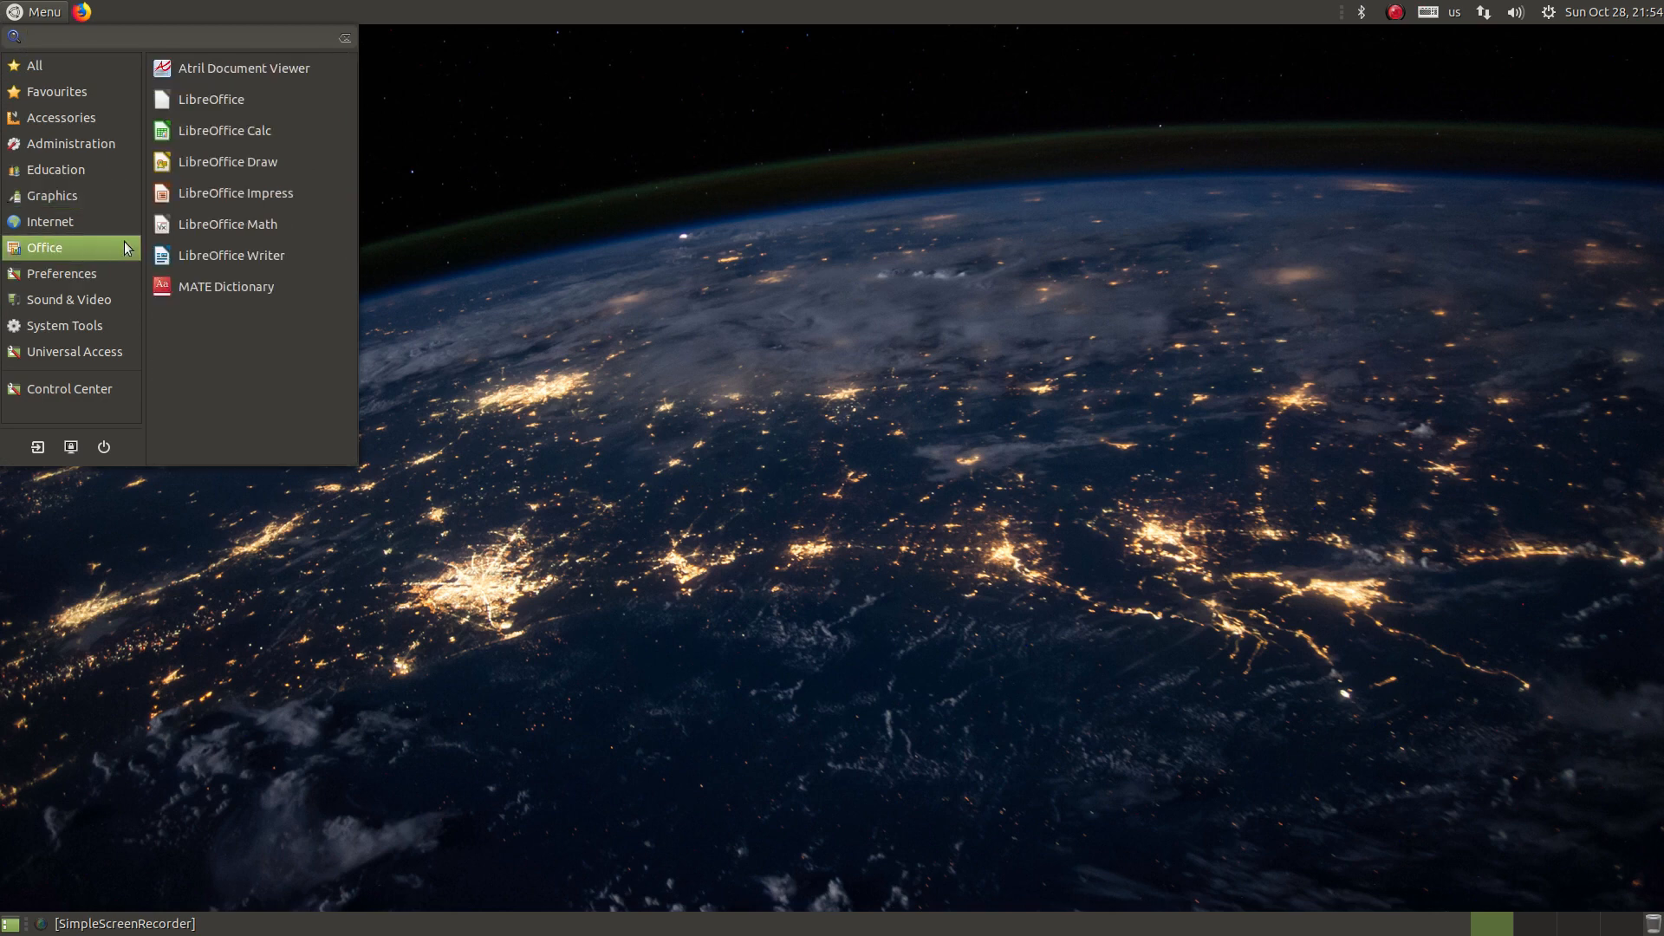
{"action": "mouse_move", "coordinate": [101, 234]}
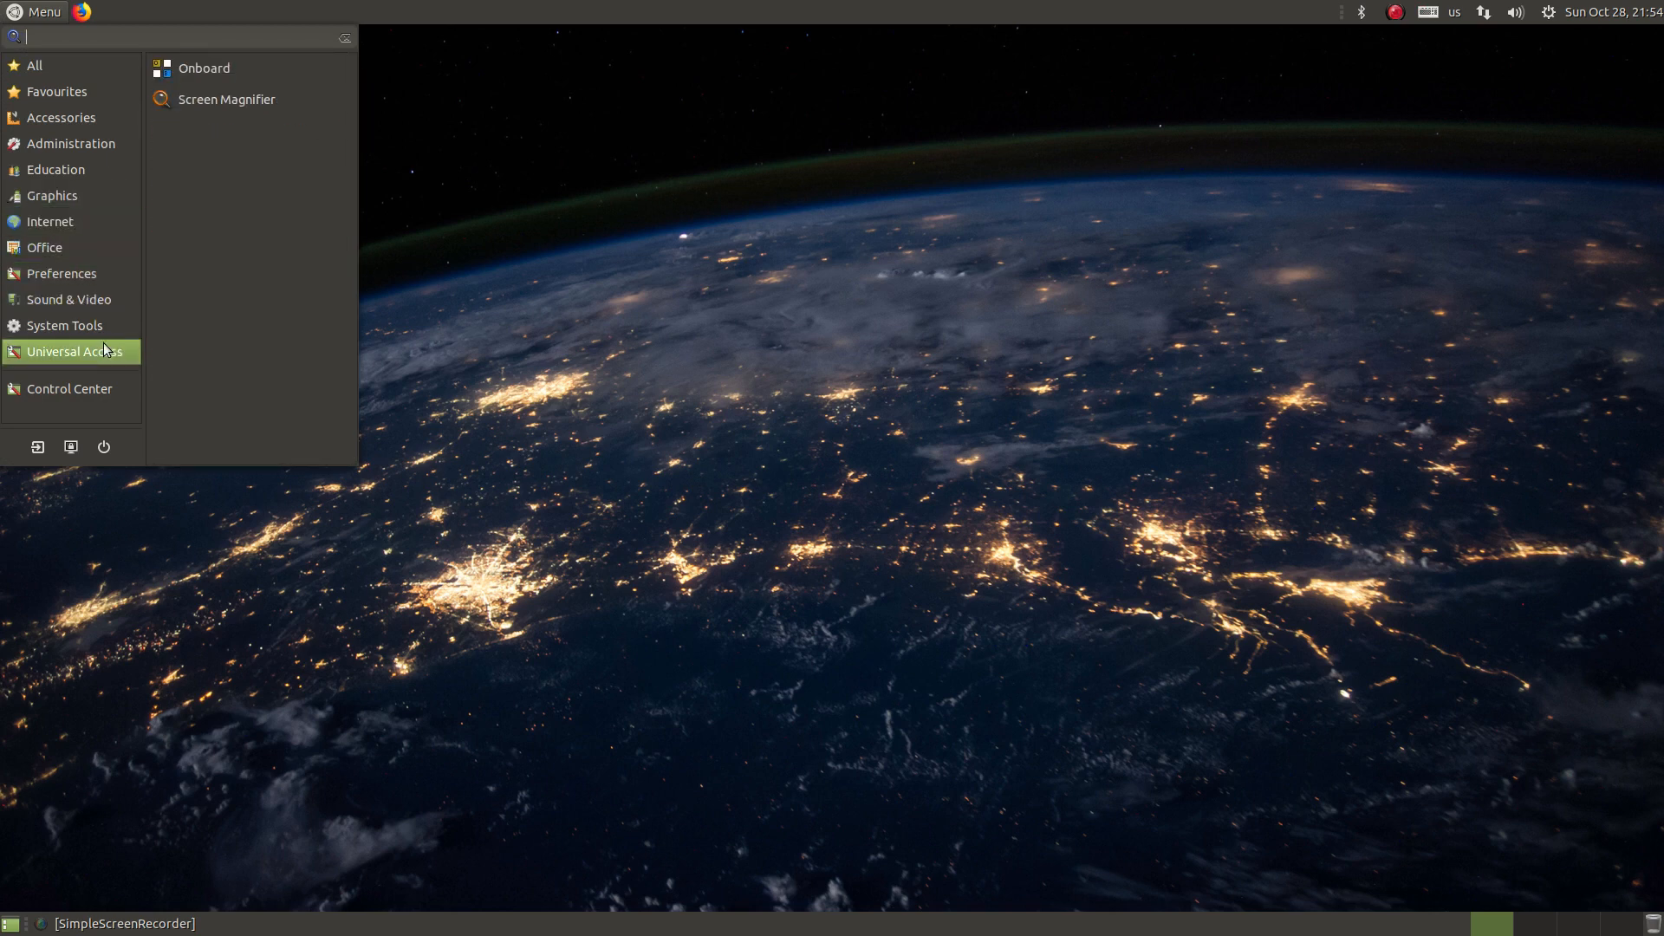
{"action": "left_click", "coordinate": [913, 366]}
{"action": "left_click_drag", "start_coordinate": [1003, 803], "coordinate": [531, 364]}
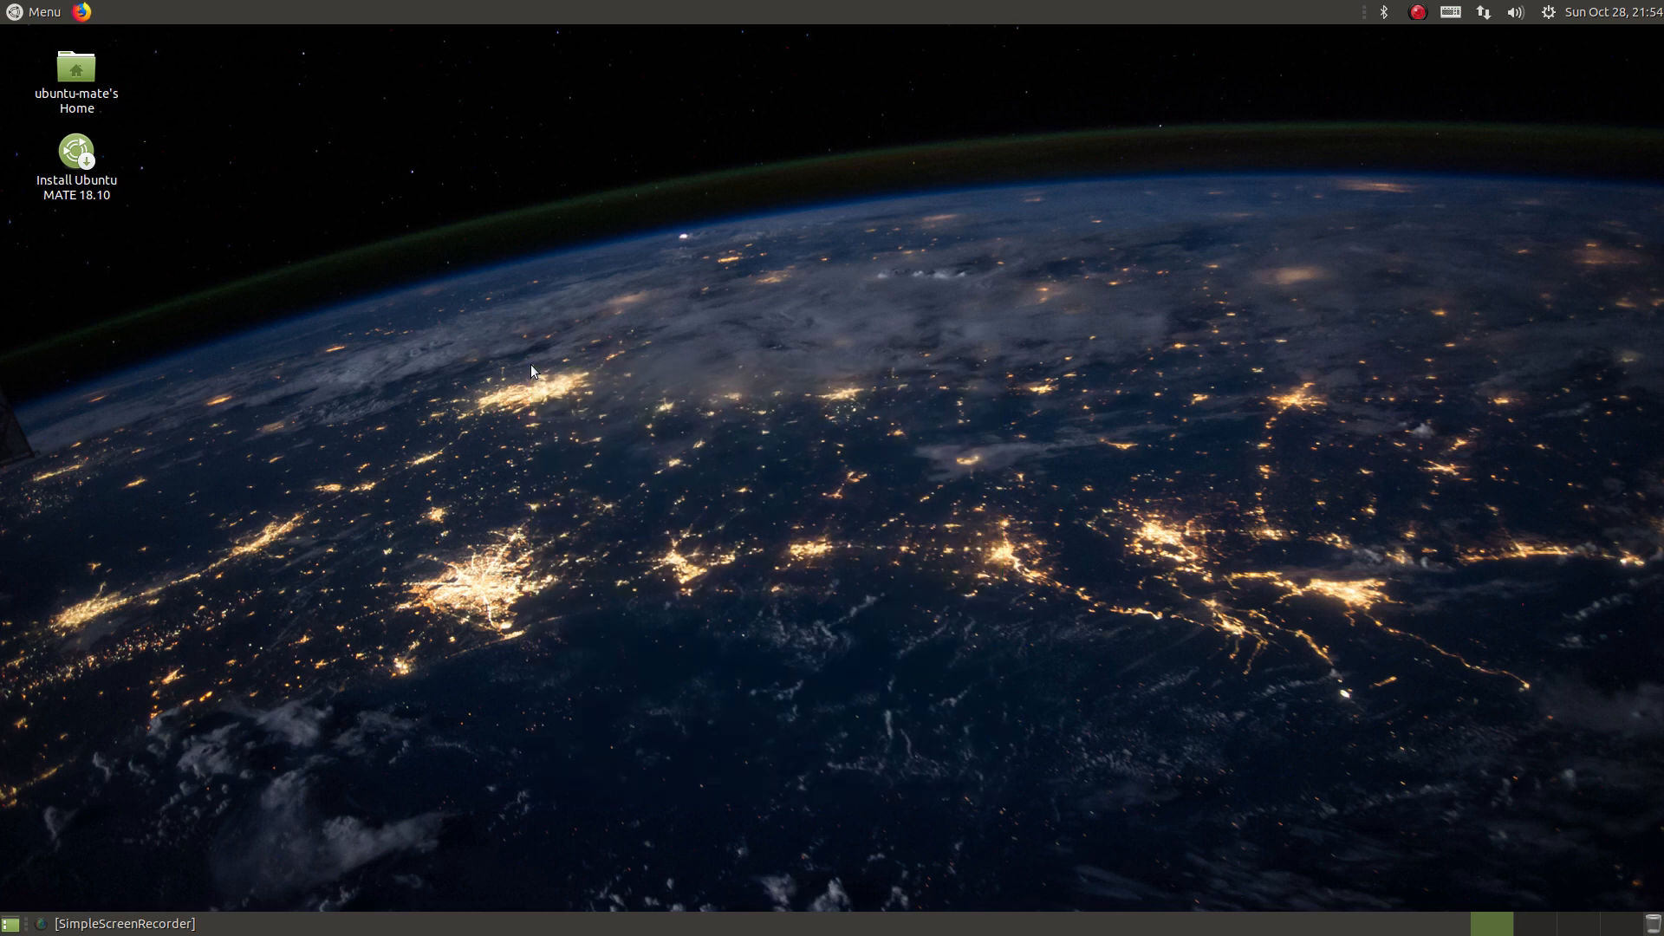
{"action": "left_click", "coordinate": [35, 11]}
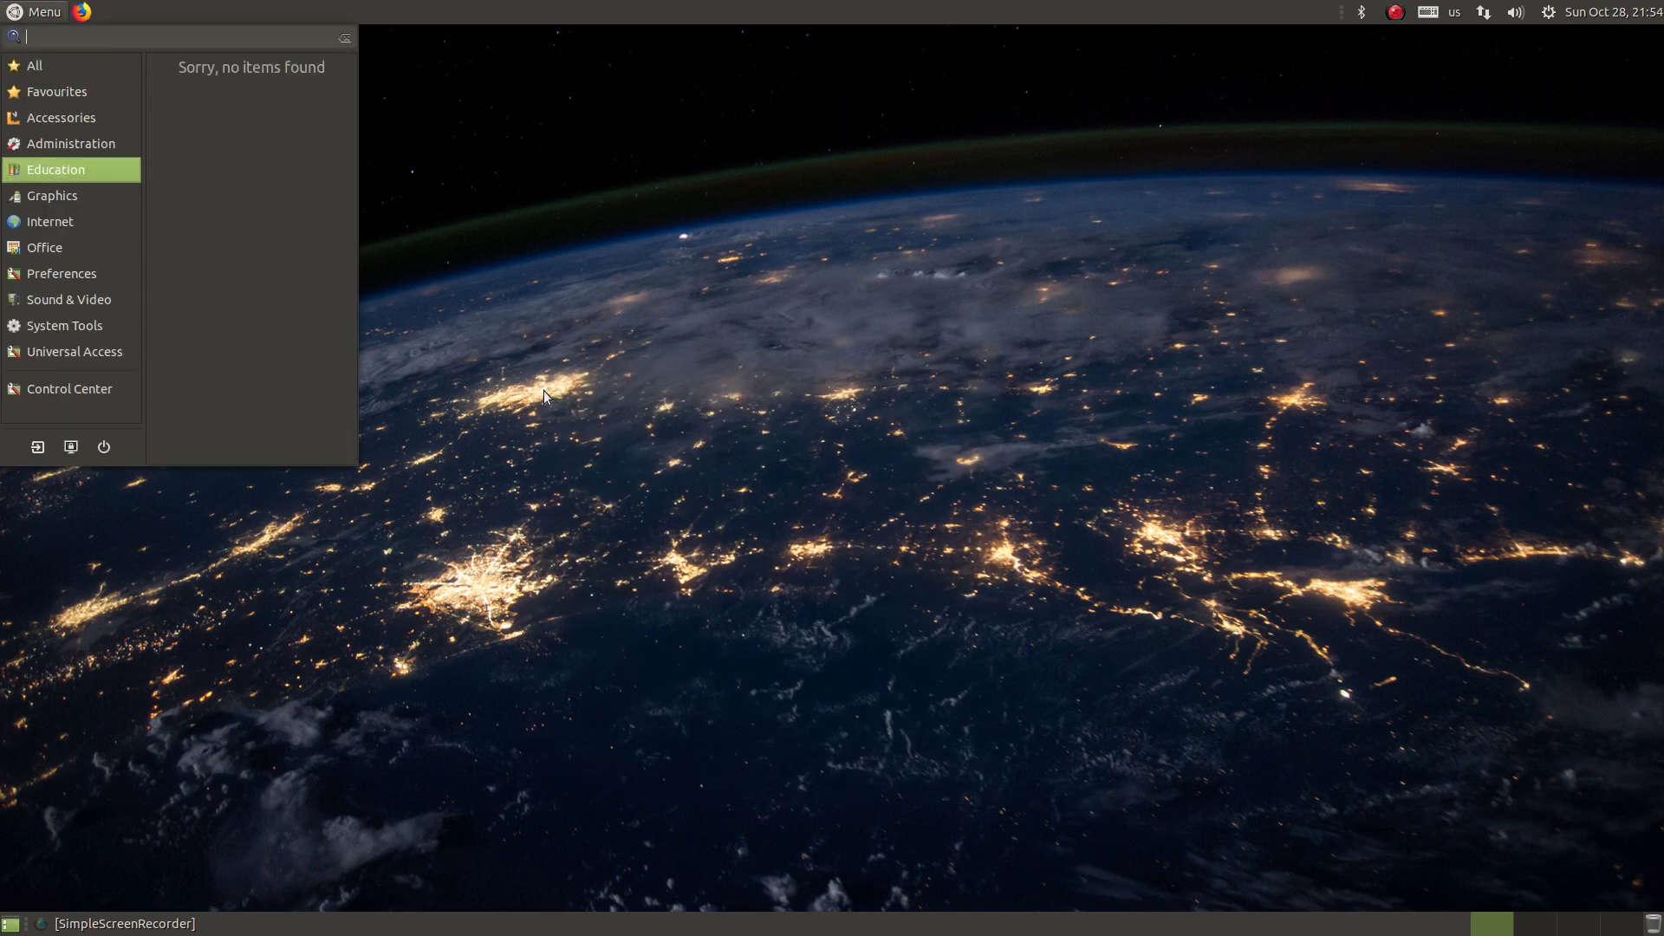
{"action": "mouse_move", "coordinate": [19, 349]}
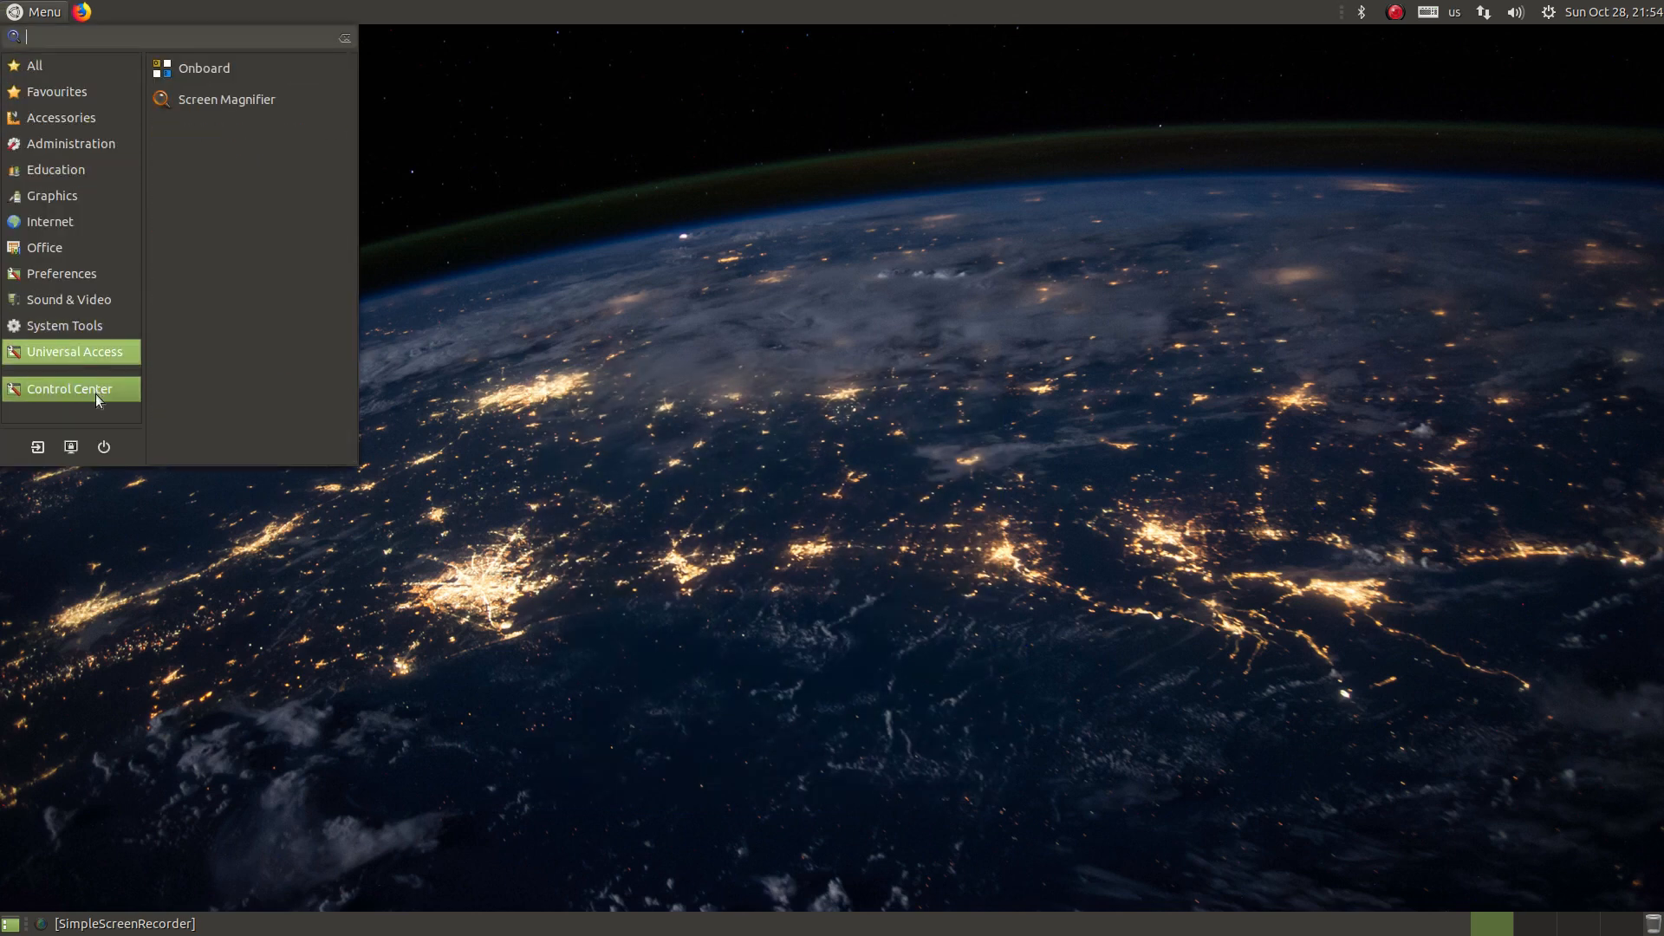
{"action": "left_click", "coordinate": [1242, 577]}
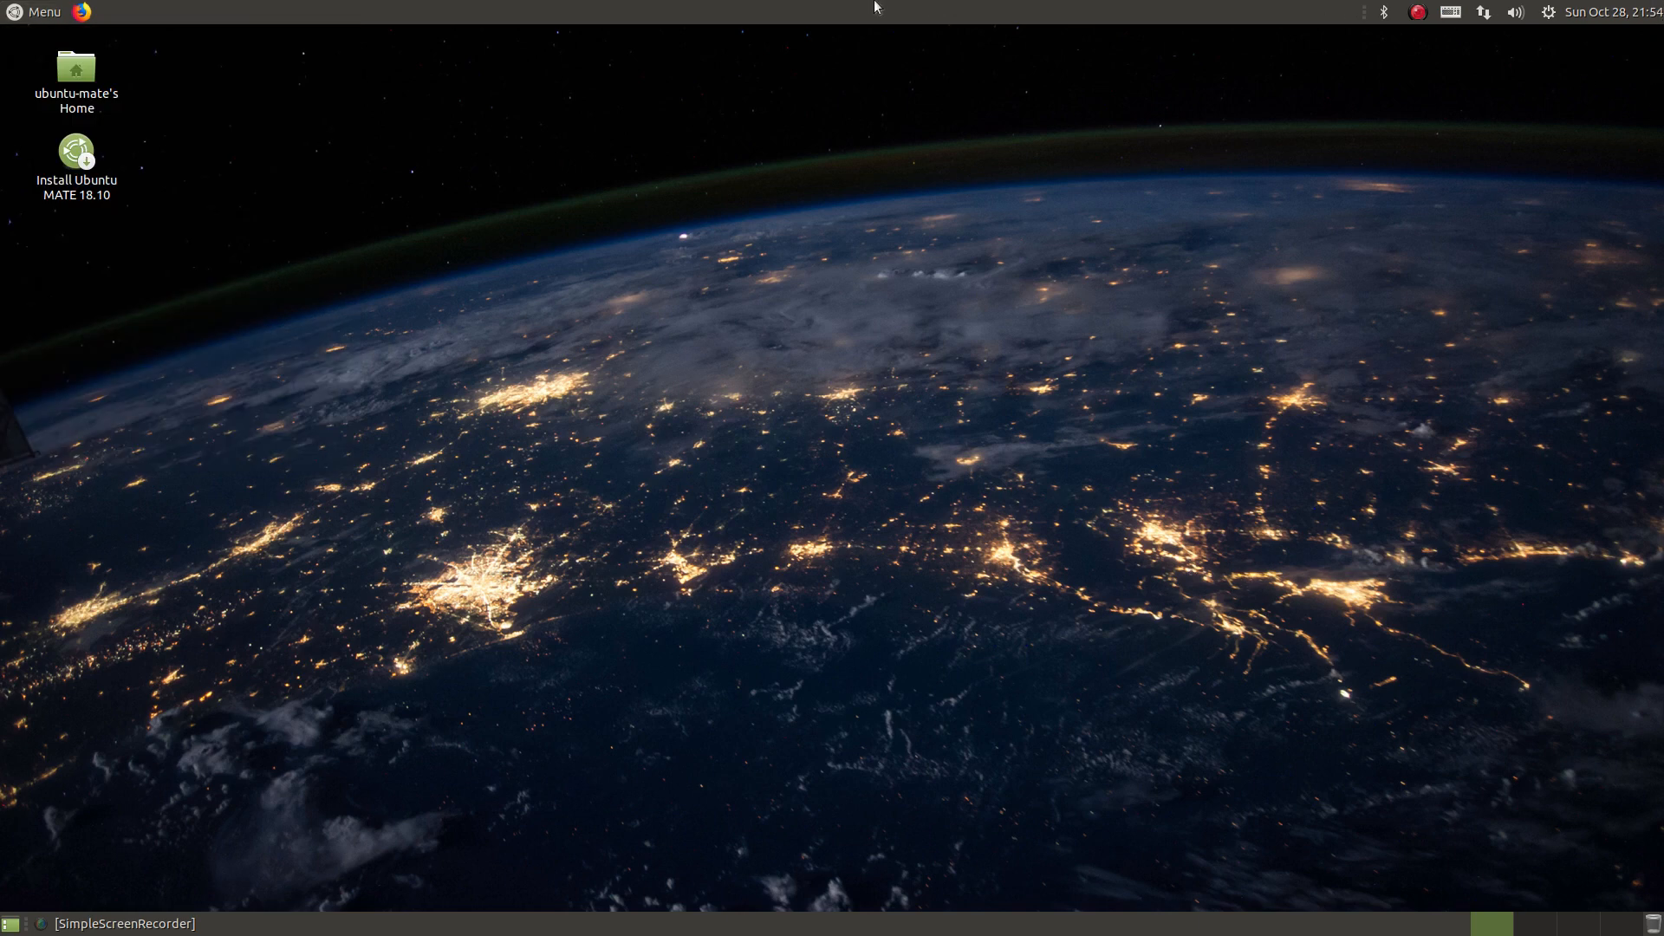
{"action": "left_click", "coordinate": [7, 10]}
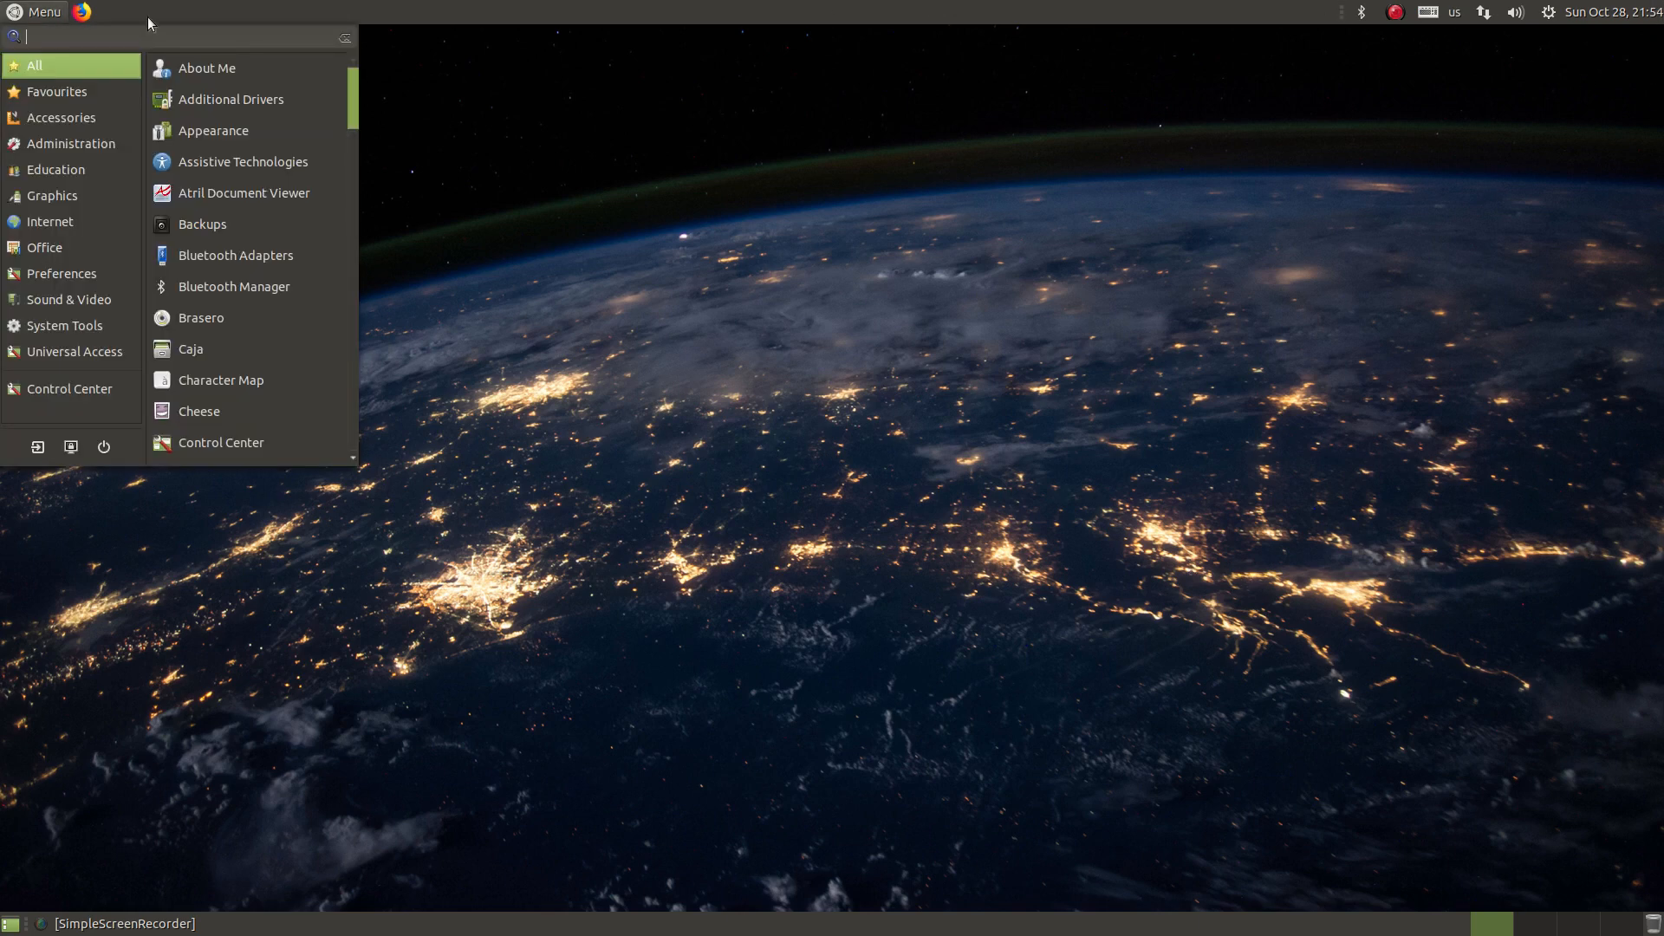
{"action": "left_click", "coordinate": [554, 449]}
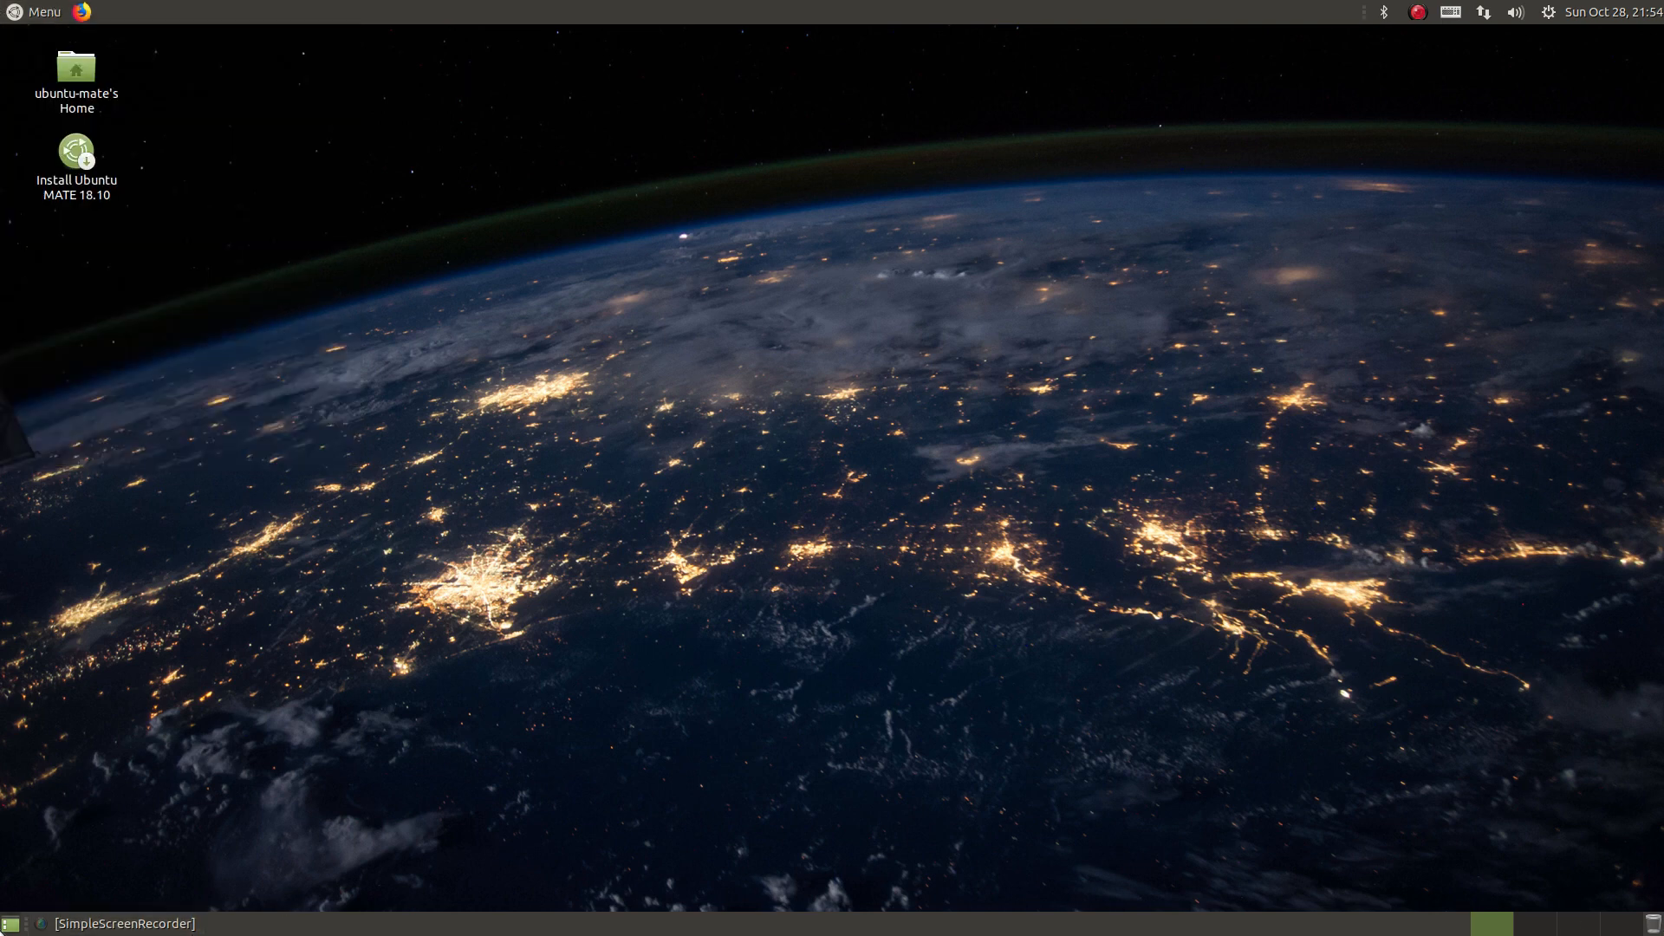
Step: Launch Firefox and create a new folder on the desktop
{"action": "left_click", "coordinate": [177, 926]}
{"action": "left_click", "coordinate": [180, 926]}
{"action": "left_click", "coordinate": [82, 10]}
{"action": "right_click", "coordinate": [155, 49]}
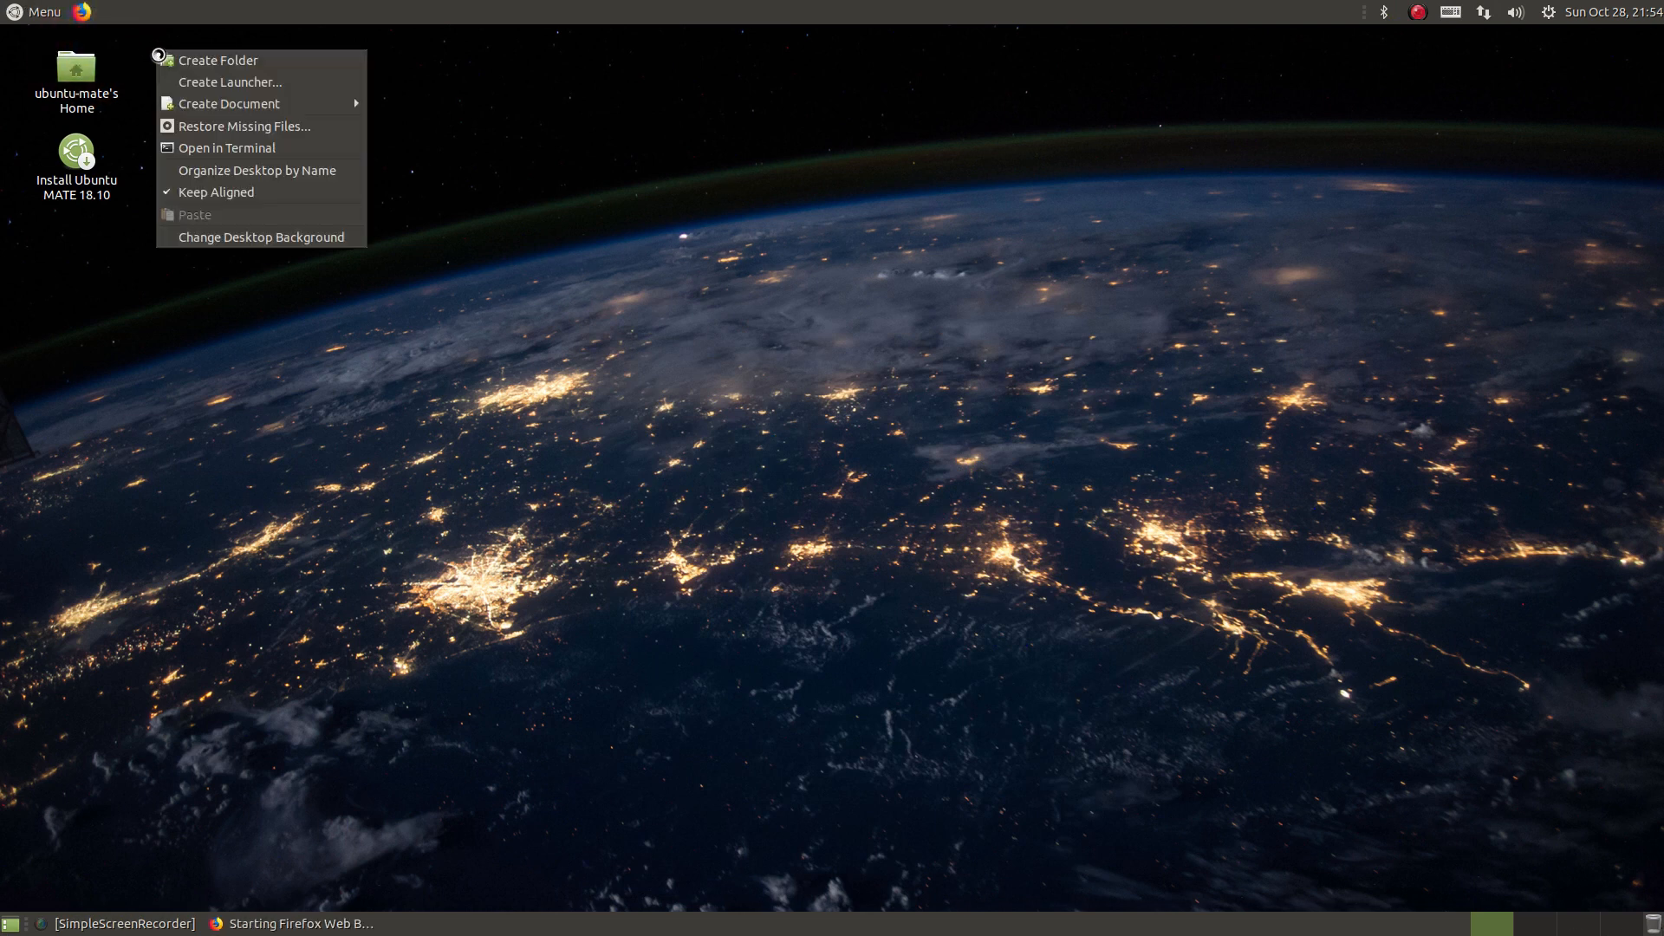
{"action": "left_click", "coordinate": [158, 58]}
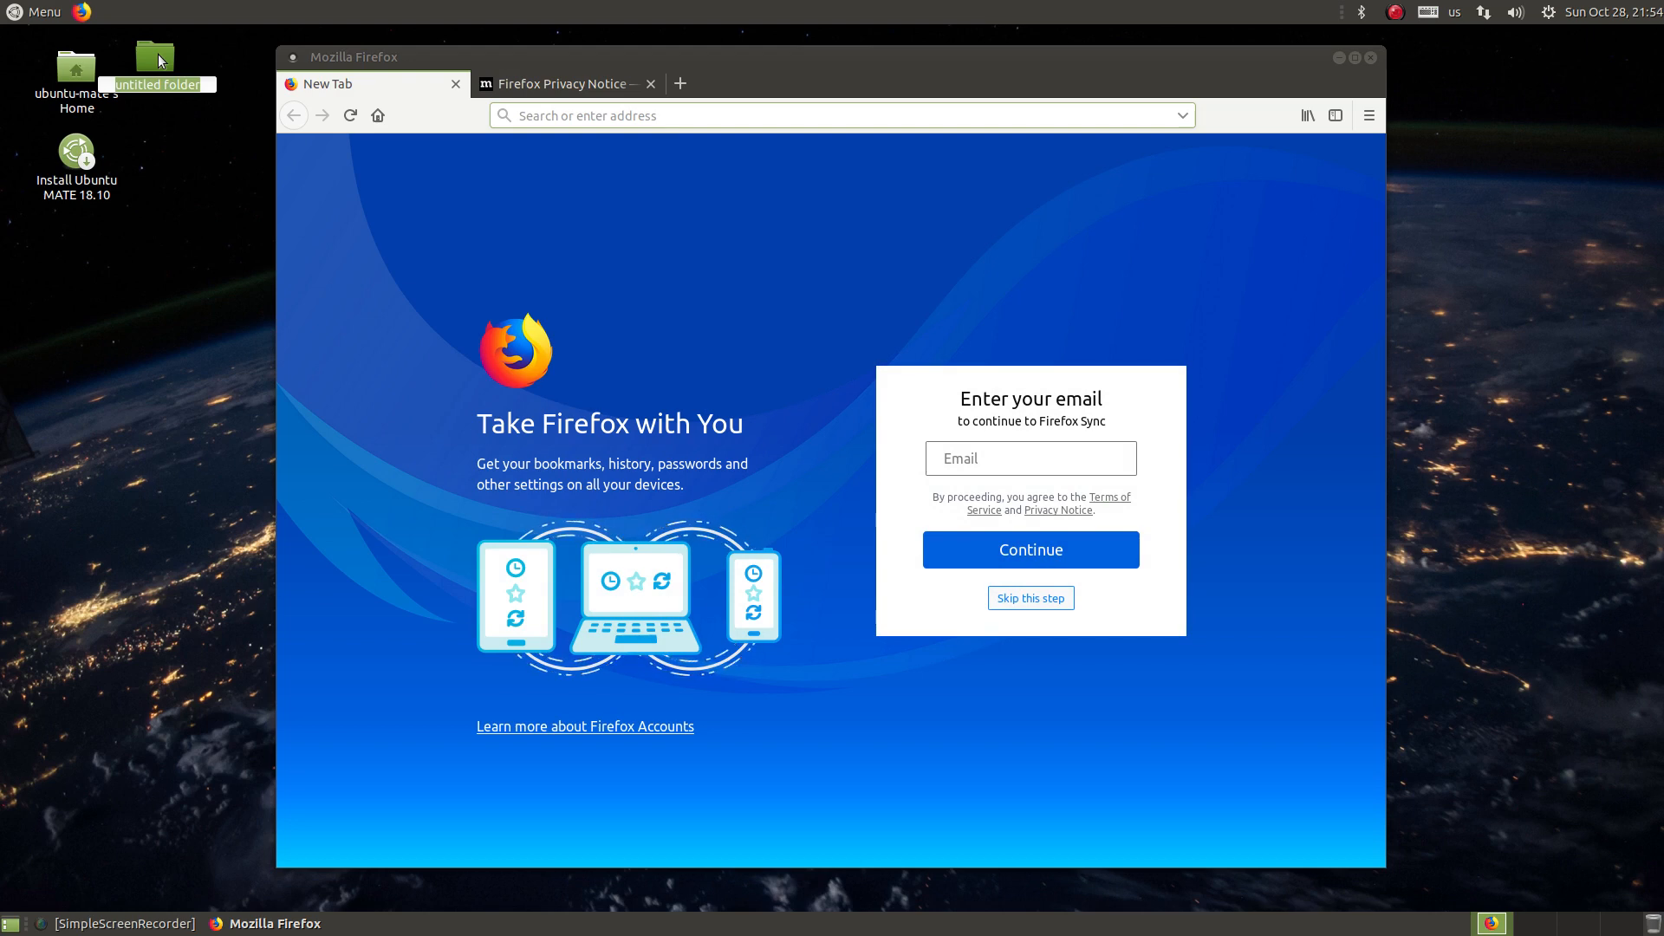
Step: Move the Firefox window and close it together with both open tabs
{"action": "double_click", "coordinate": [774, 54]}
{"action": "left_click_drag", "start_coordinate": [856, 38], "coordinate": [802, 102]}
{"action": "left_click", "coordinate": [1319, 101]}
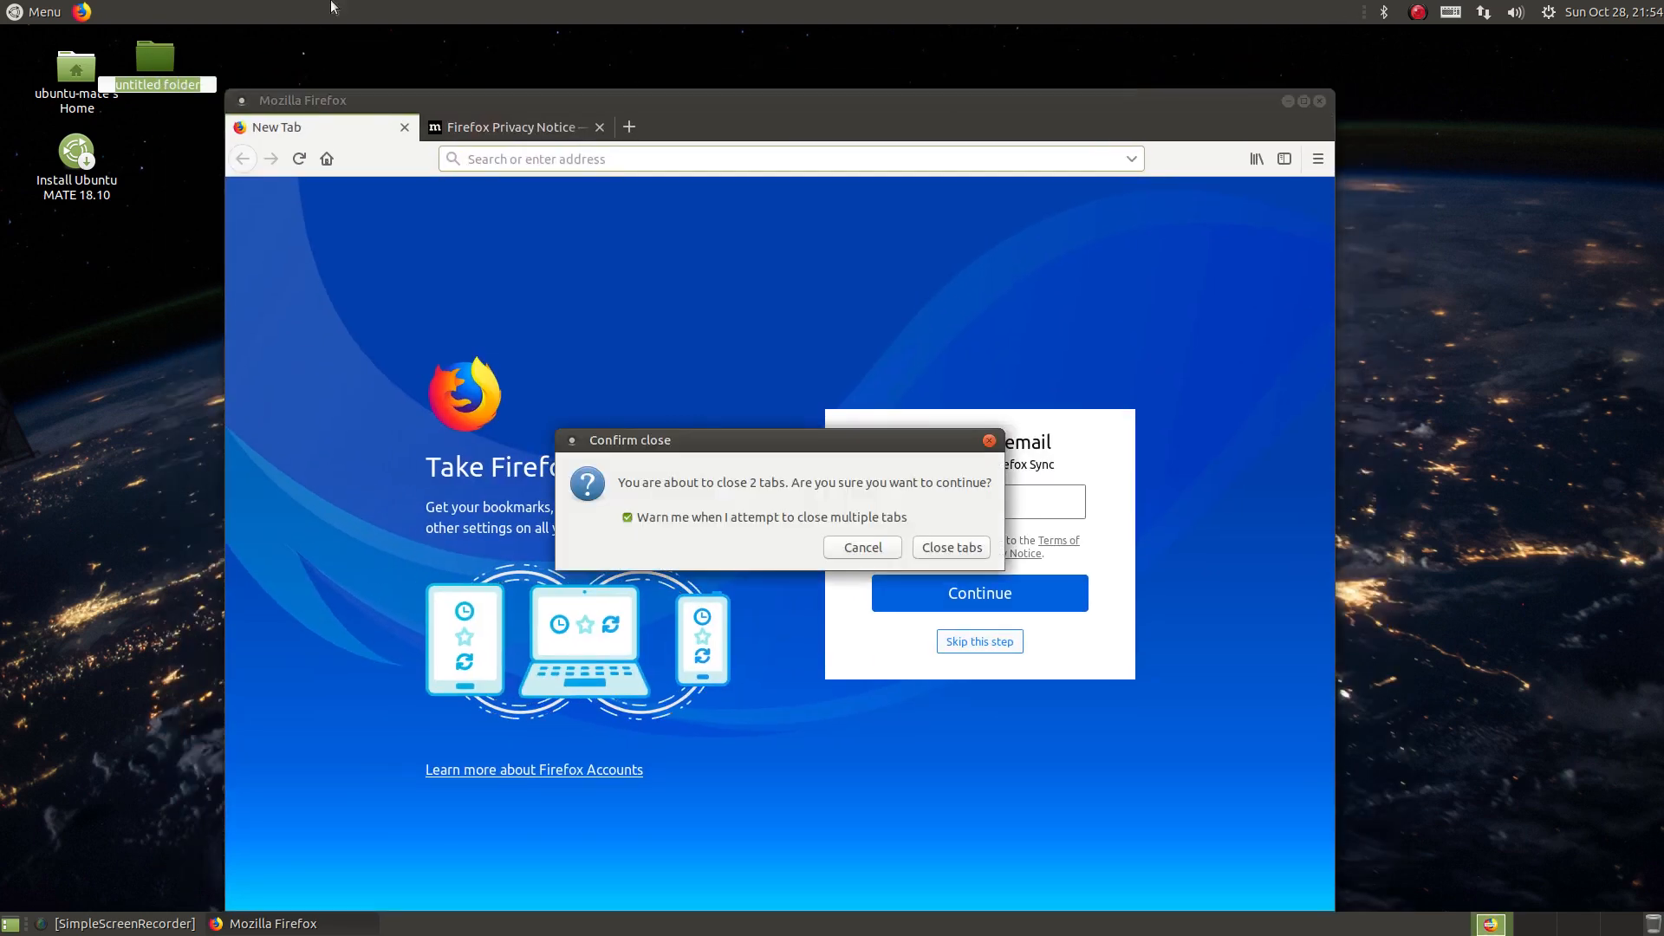
{"action": "left_click", "coordinate": [932, 547]}
Step: Delete the untitled folder from the desktop
{"action": "left_click", "coordinate": [2, 5]}
{"action": "left_click", "coordinate": [798, 432]}
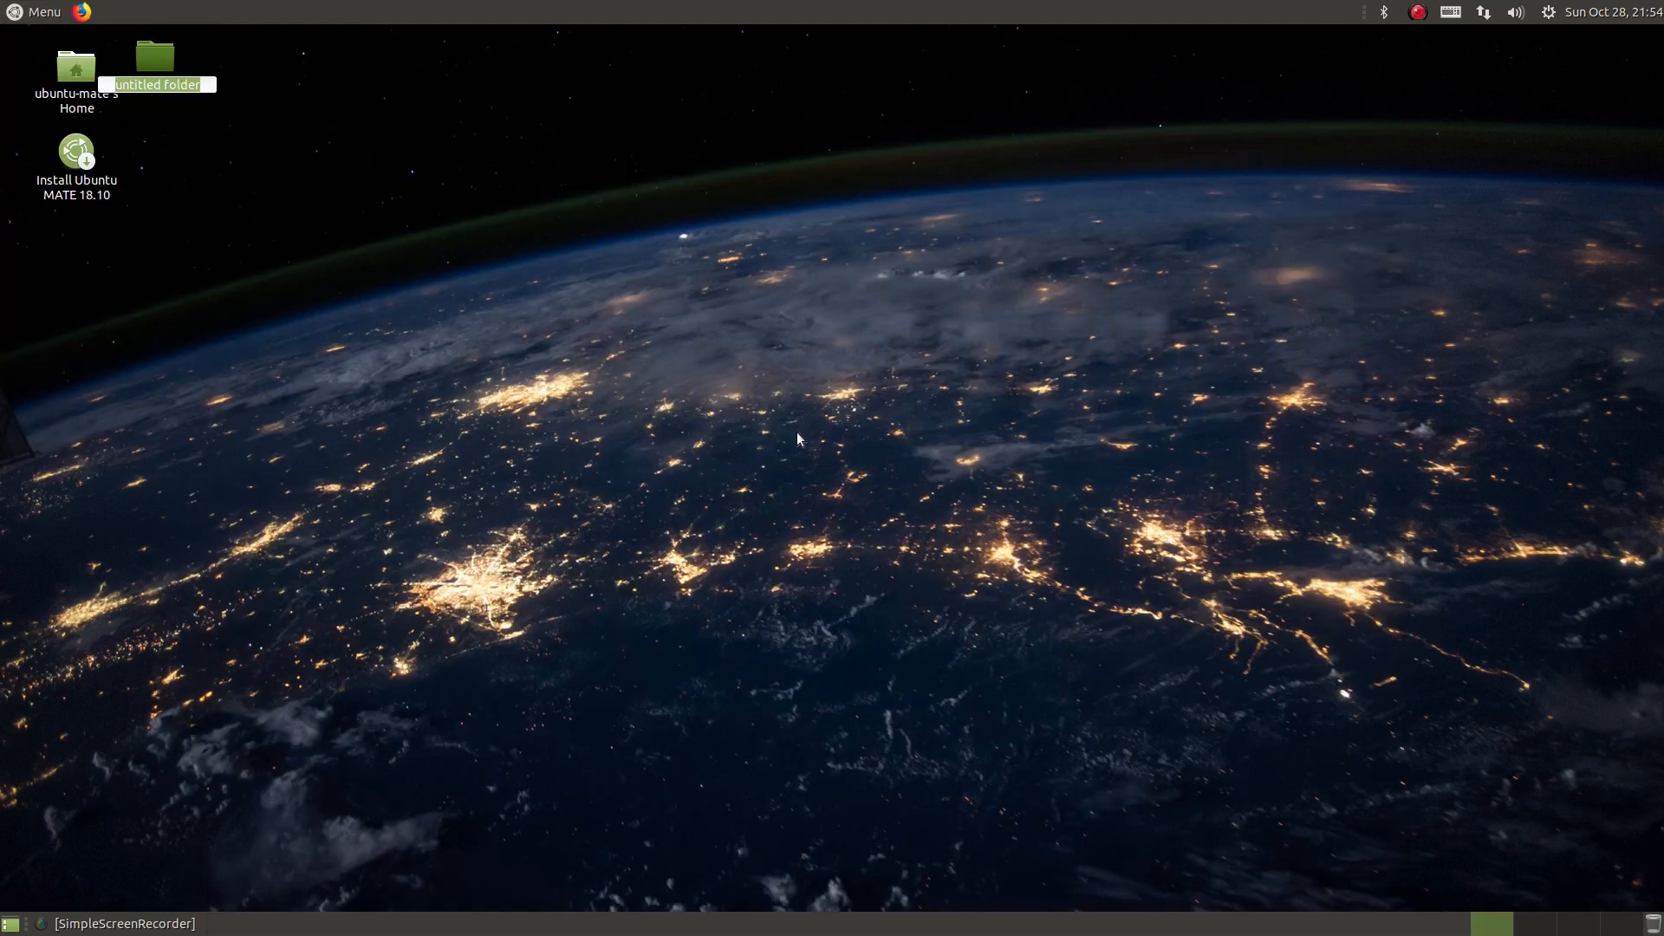
{"action": "left_click_drag", "start_coordinate": [349, 234], "coordinate": [143, 48]}
{"action": "key", "text": "Delete"}
Step: Open MATE Tweak's Panel settings by way of the Control Center and minimize the Control Center window
{"action": "left_click", "coordinate": [18, 11]}
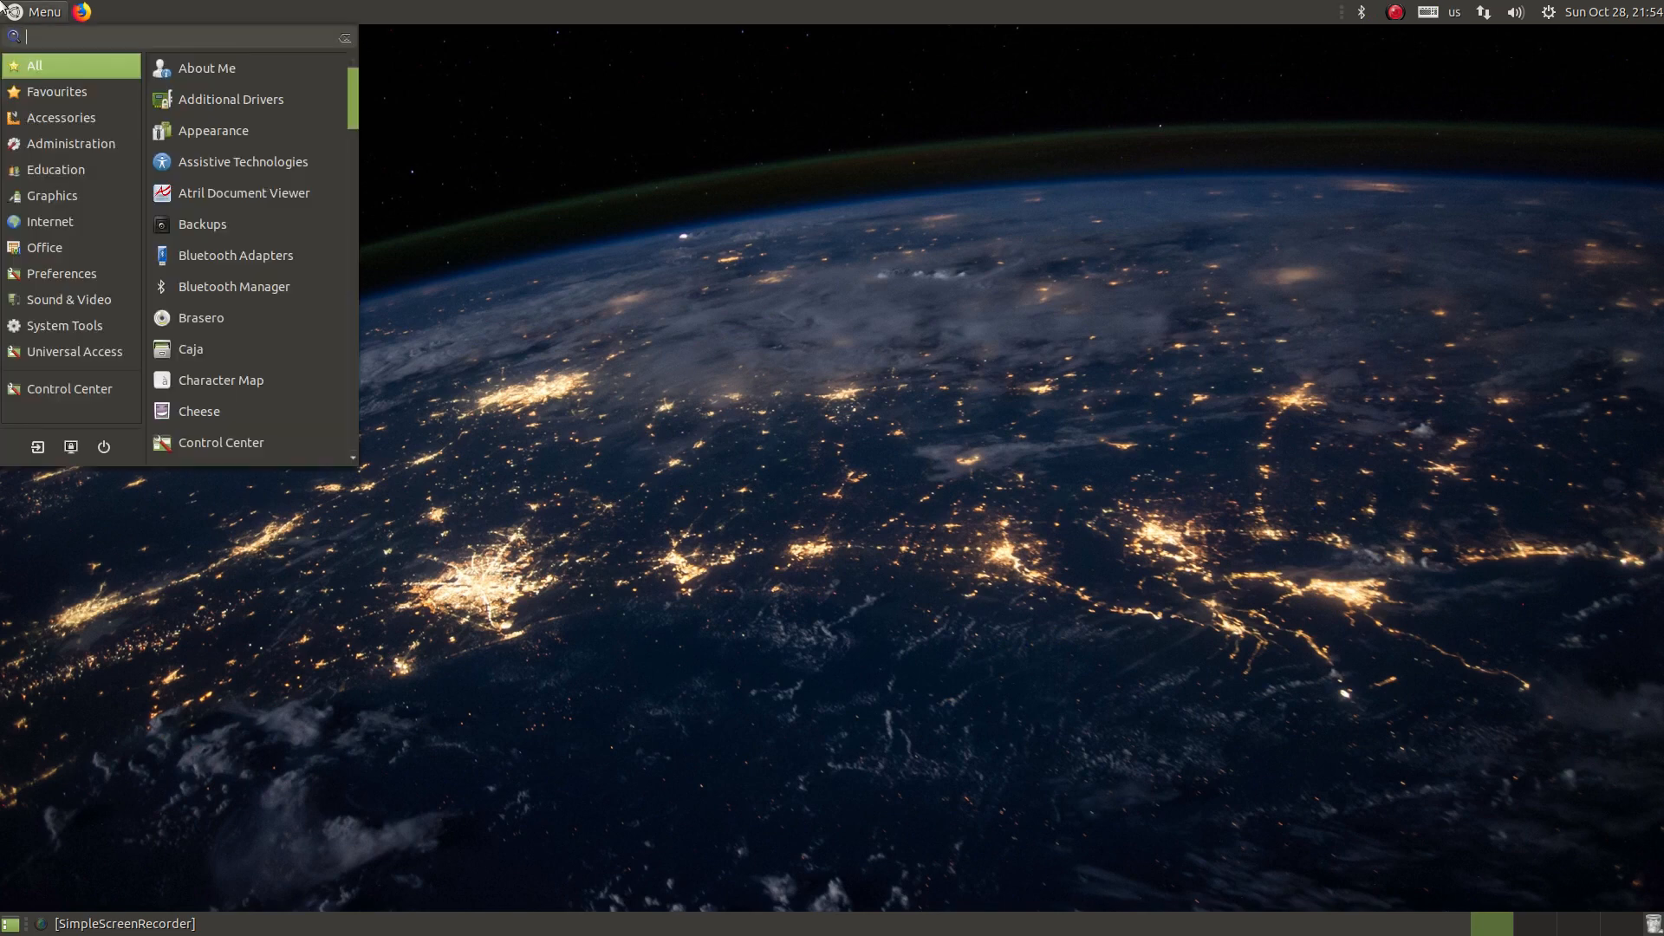
{"action": "left_click", "coordinate": [78, 381]}
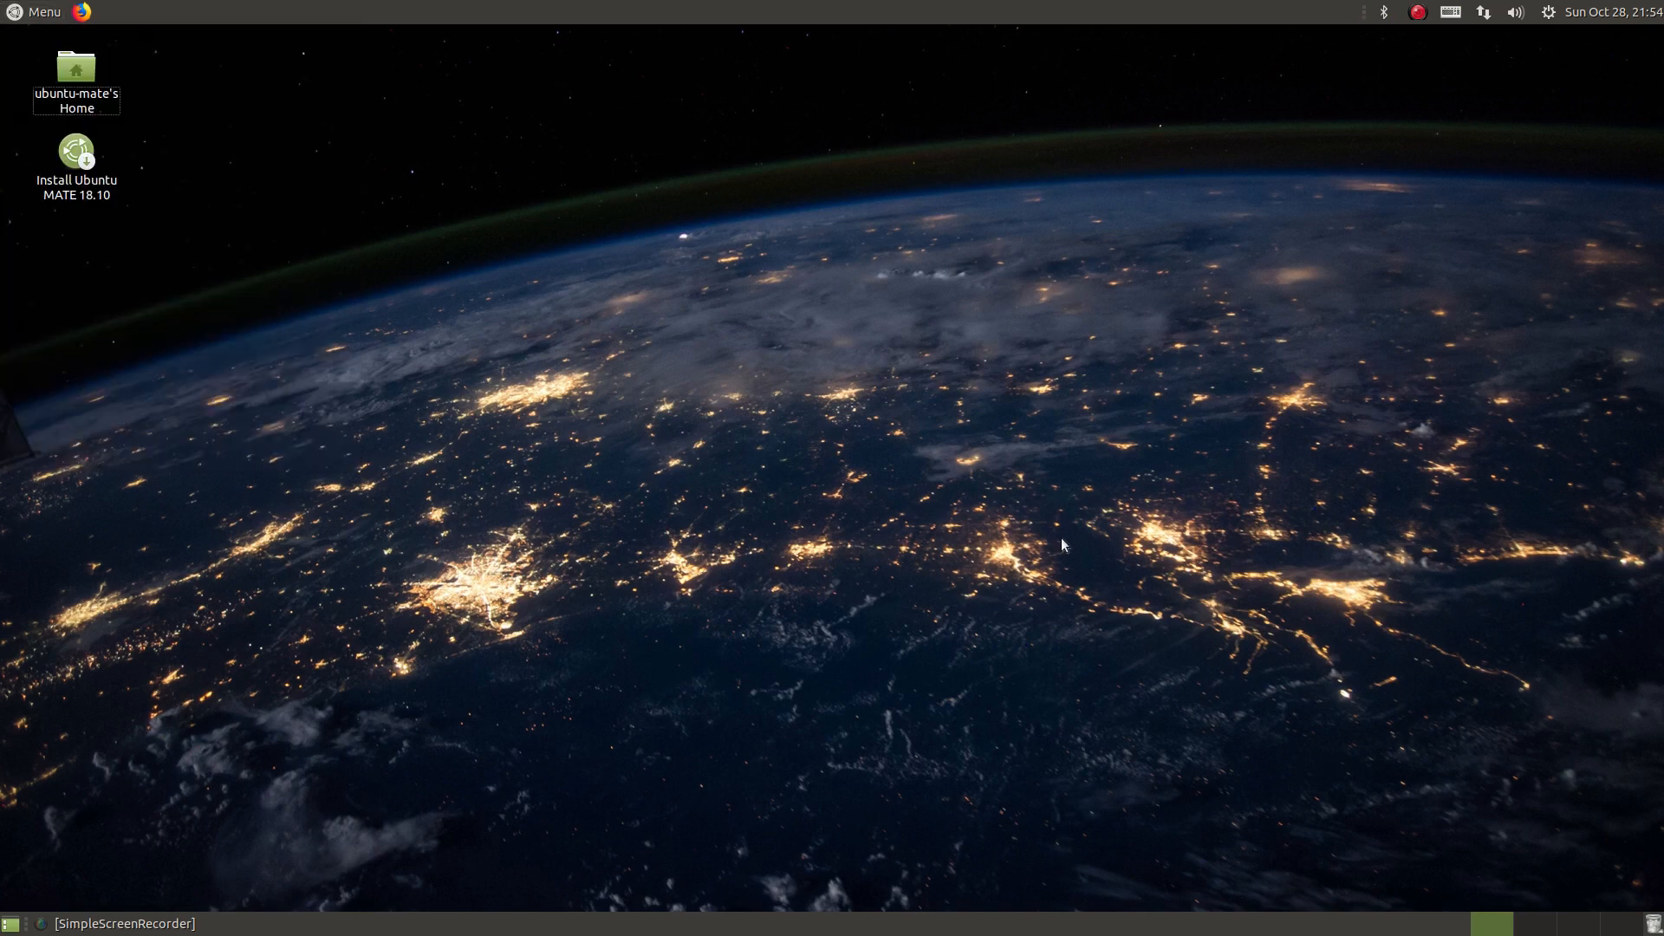
{"action": "scroll", "coordinate": [1080, 382], "scroll_direction": "down", "scroll_amount": 8}
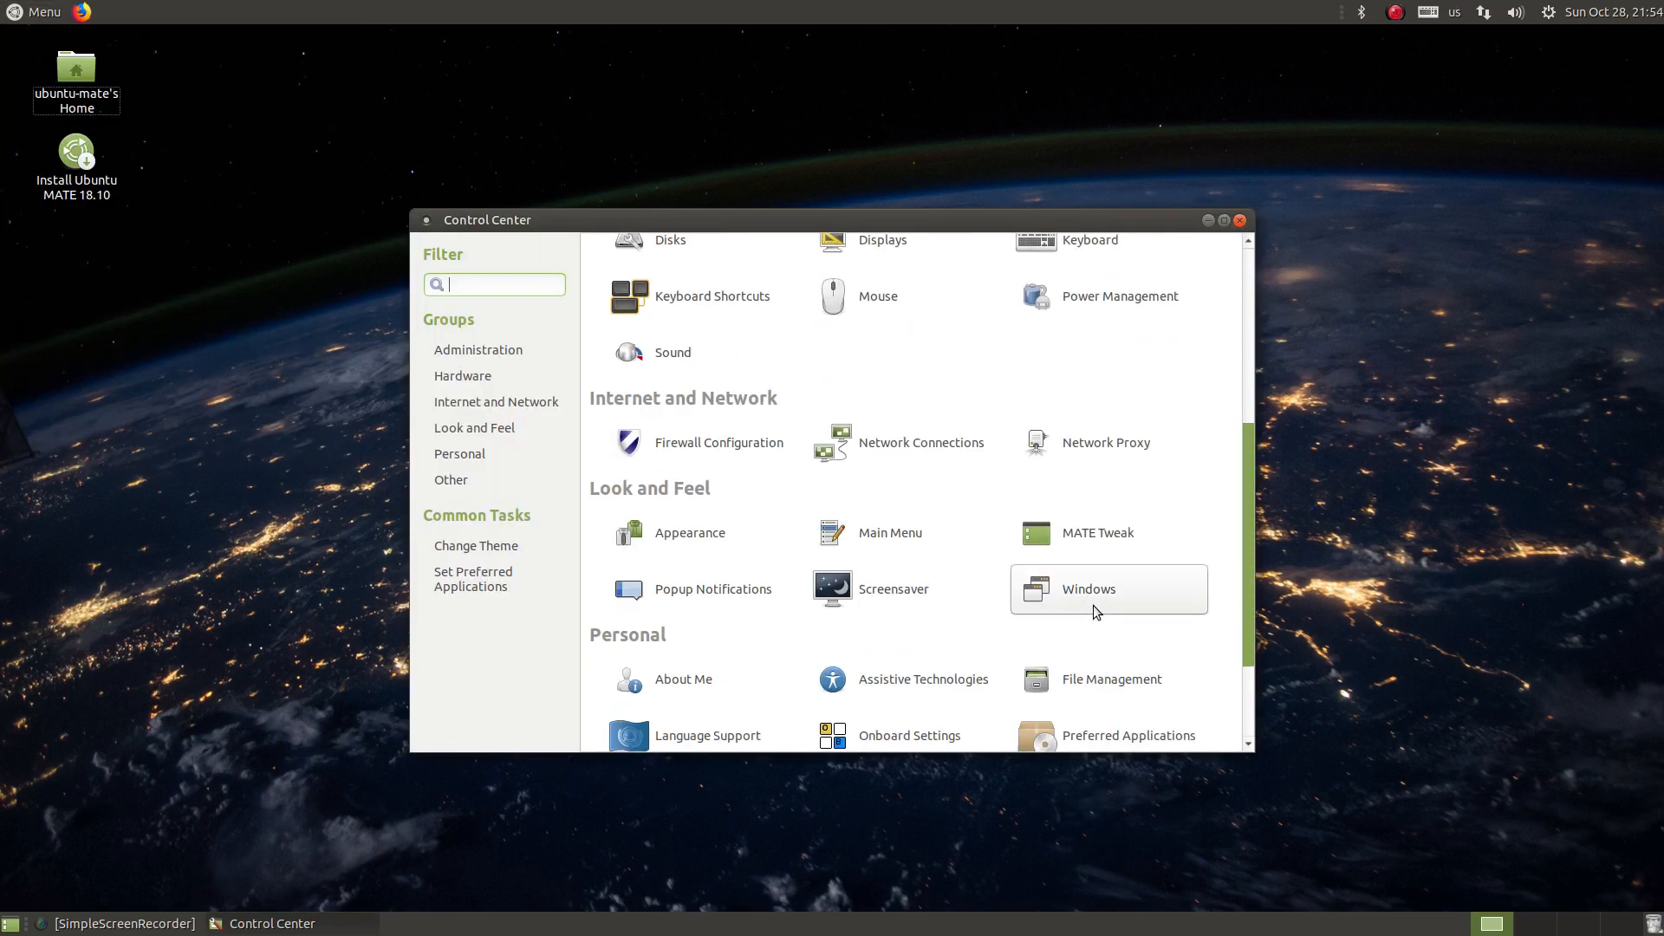
{"action": "left_click", "coordinate": [1084, 533]}
{"action": "scroll", "coordinate": [1094, 435], "scroll_direction": "up", "scroll_amount": 3}
{"action": "scroll", "coordinate": [1094, 436], "scroll_direction": "up", "scroll_amount": 2}
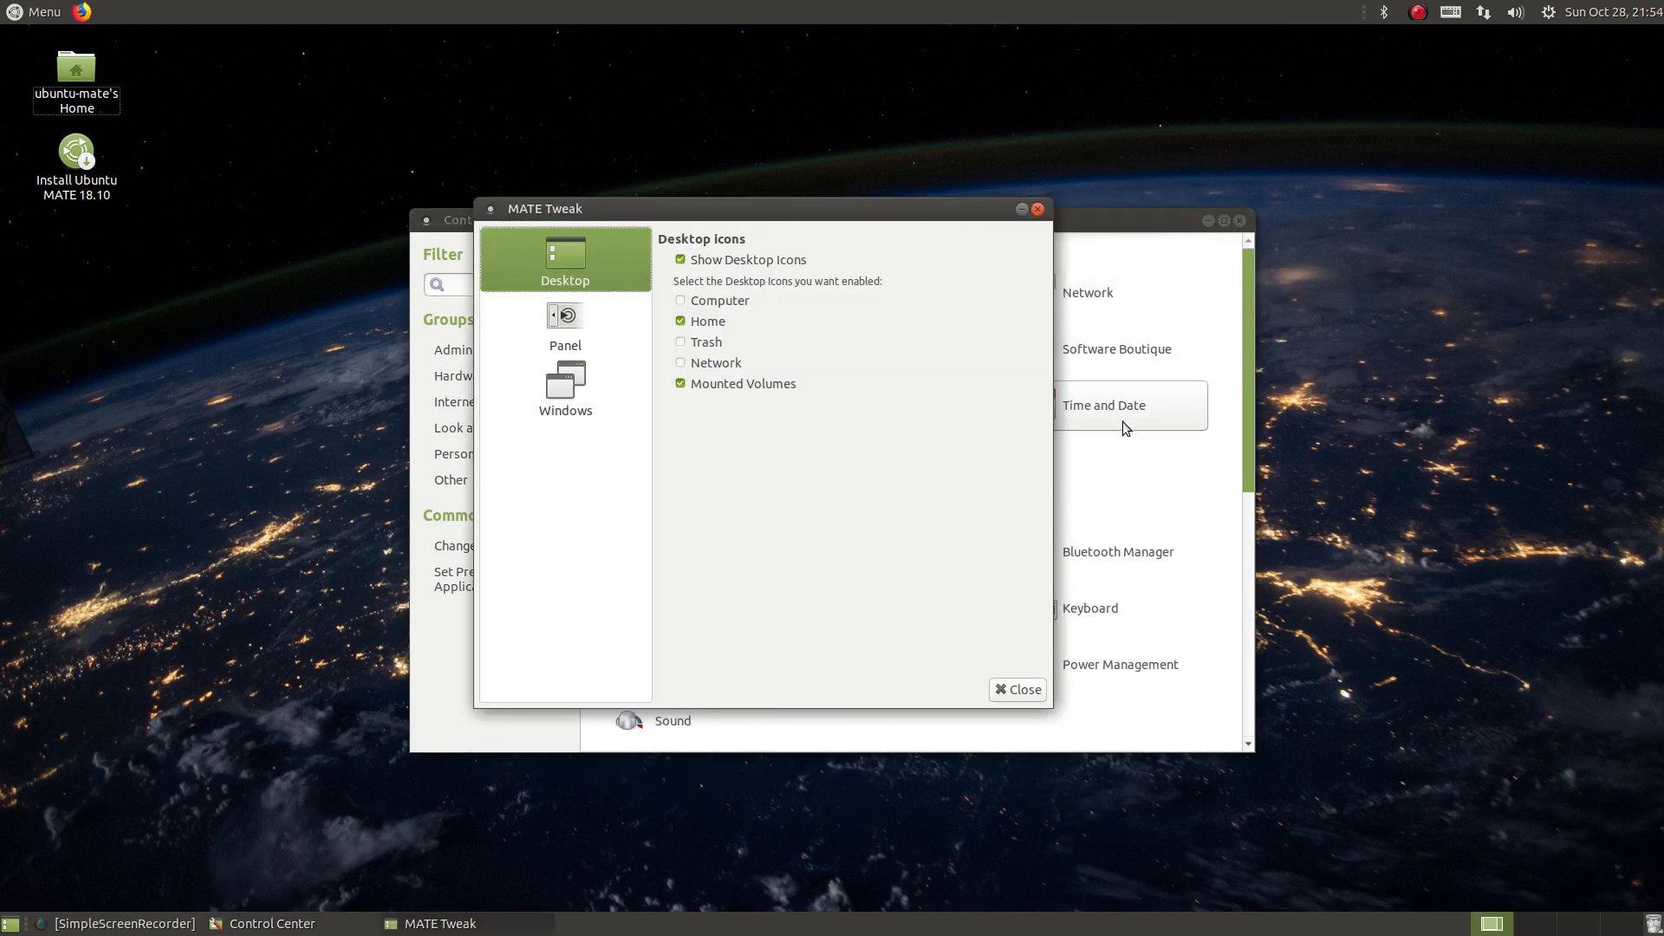
{"action": "left_click", "coordinate": [1080, 493]}
{"action": "left_click", "coordinate": [1209, 221]}
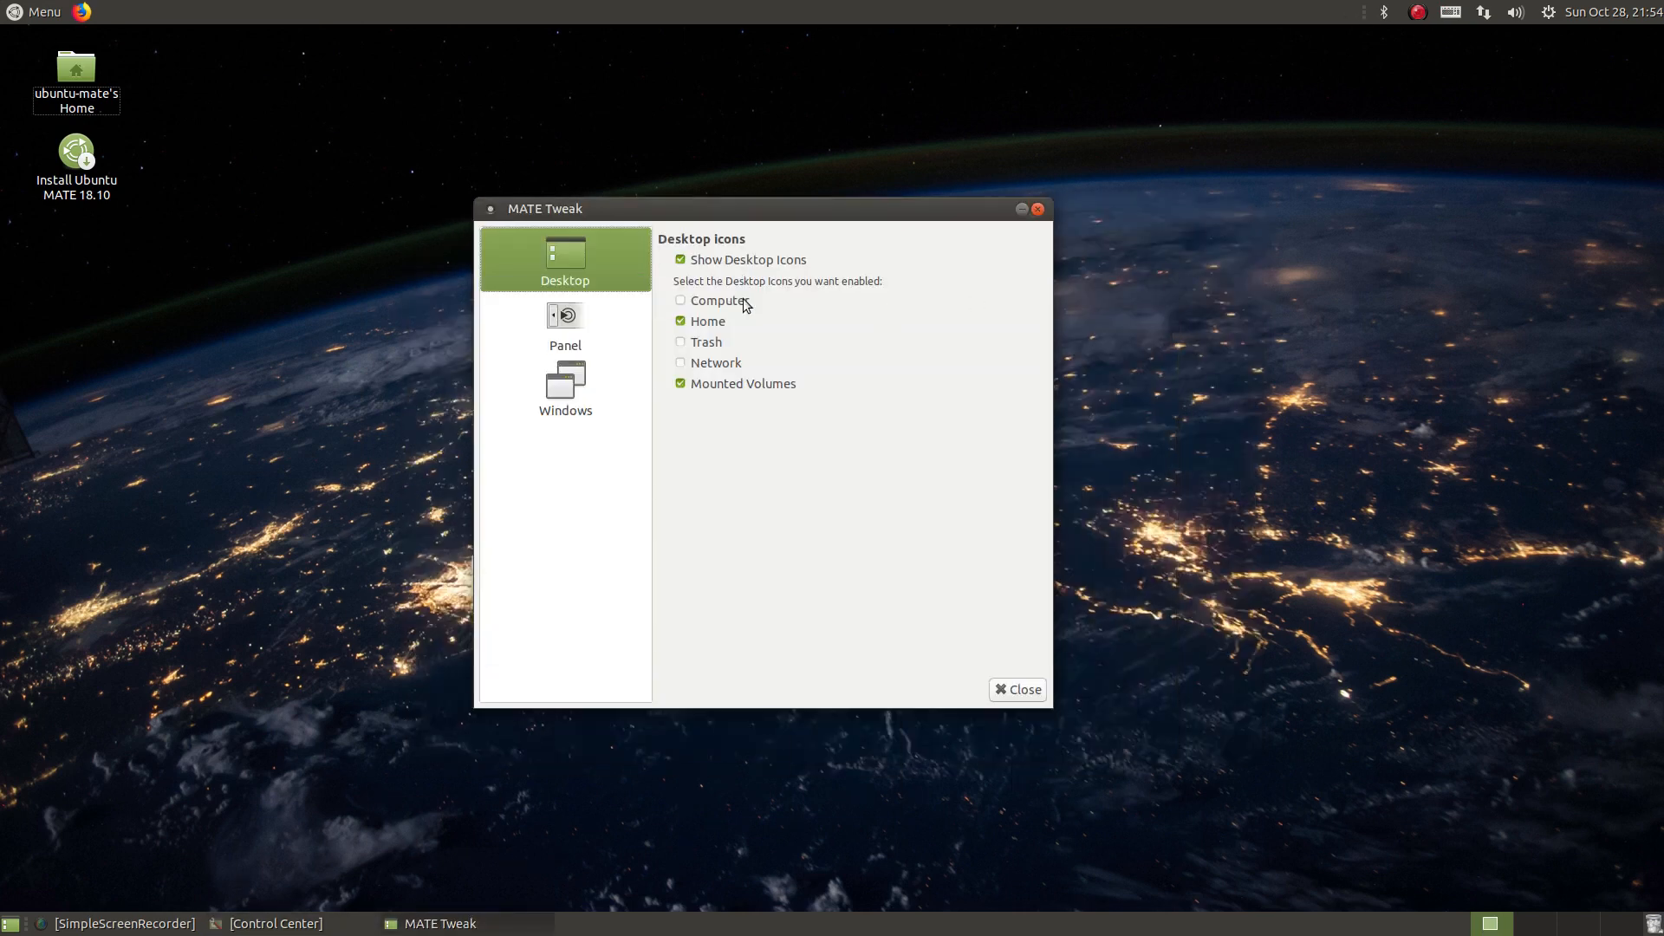
{"action": "left_click", "coordinate": [565, 325]}
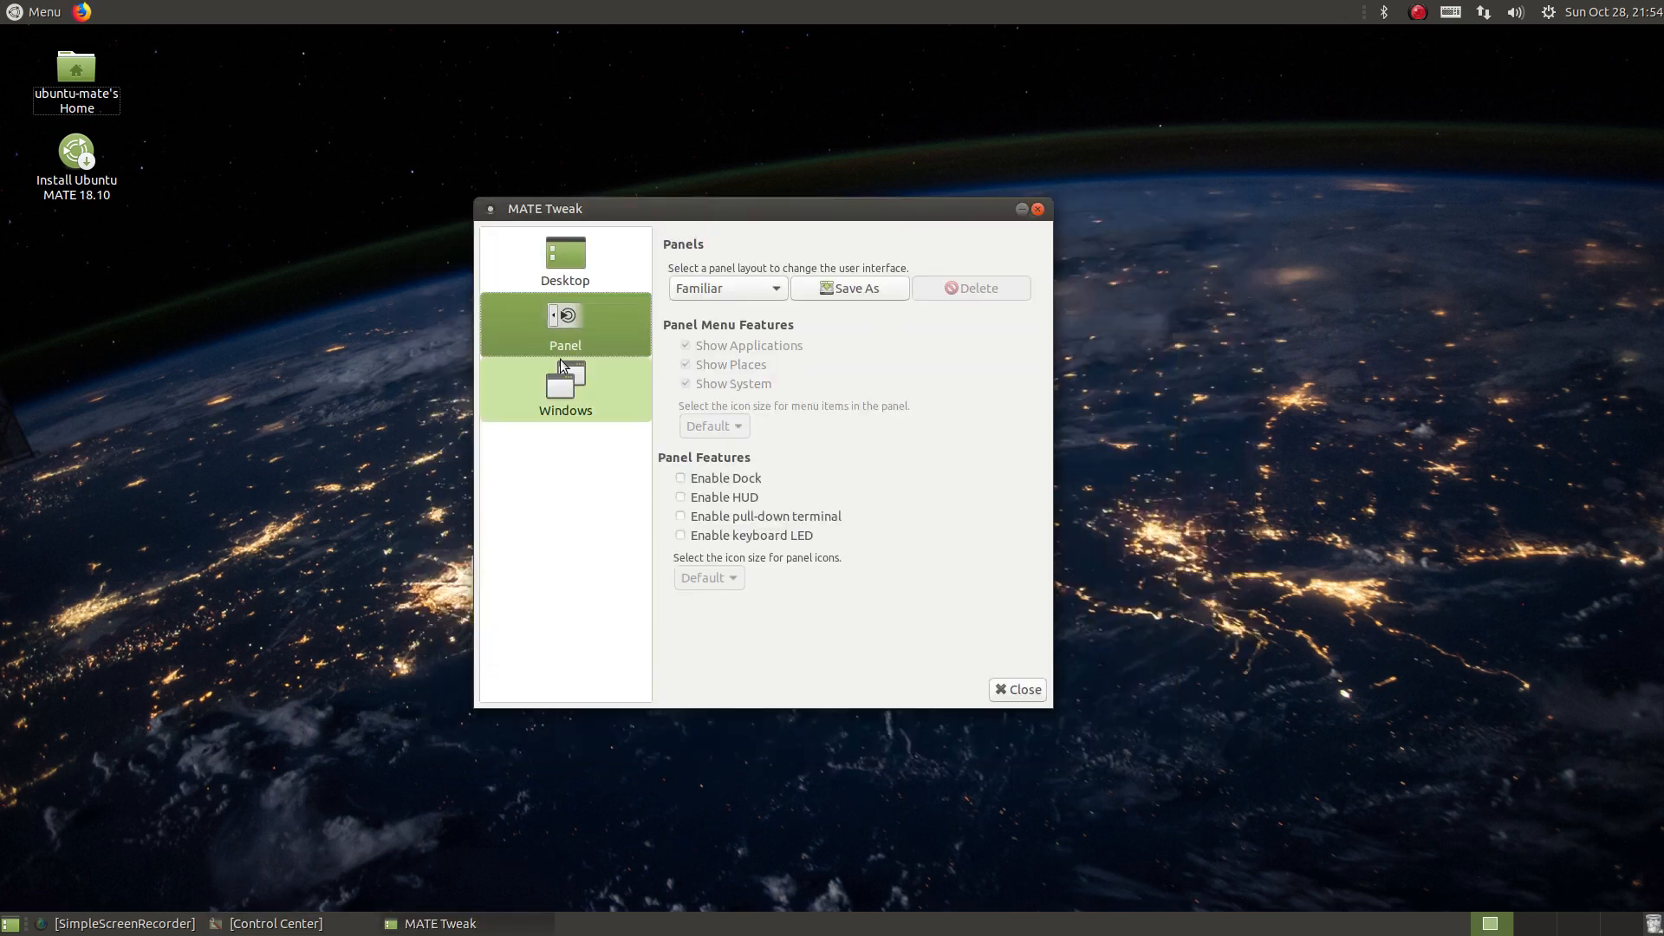
Step: Change the panel layout to Contemporary and accept replacing the current configuration
{"action": "left_click", "coordinate": [744, 289]}
{"action": "left_click", "coordinate": [729, 241]}
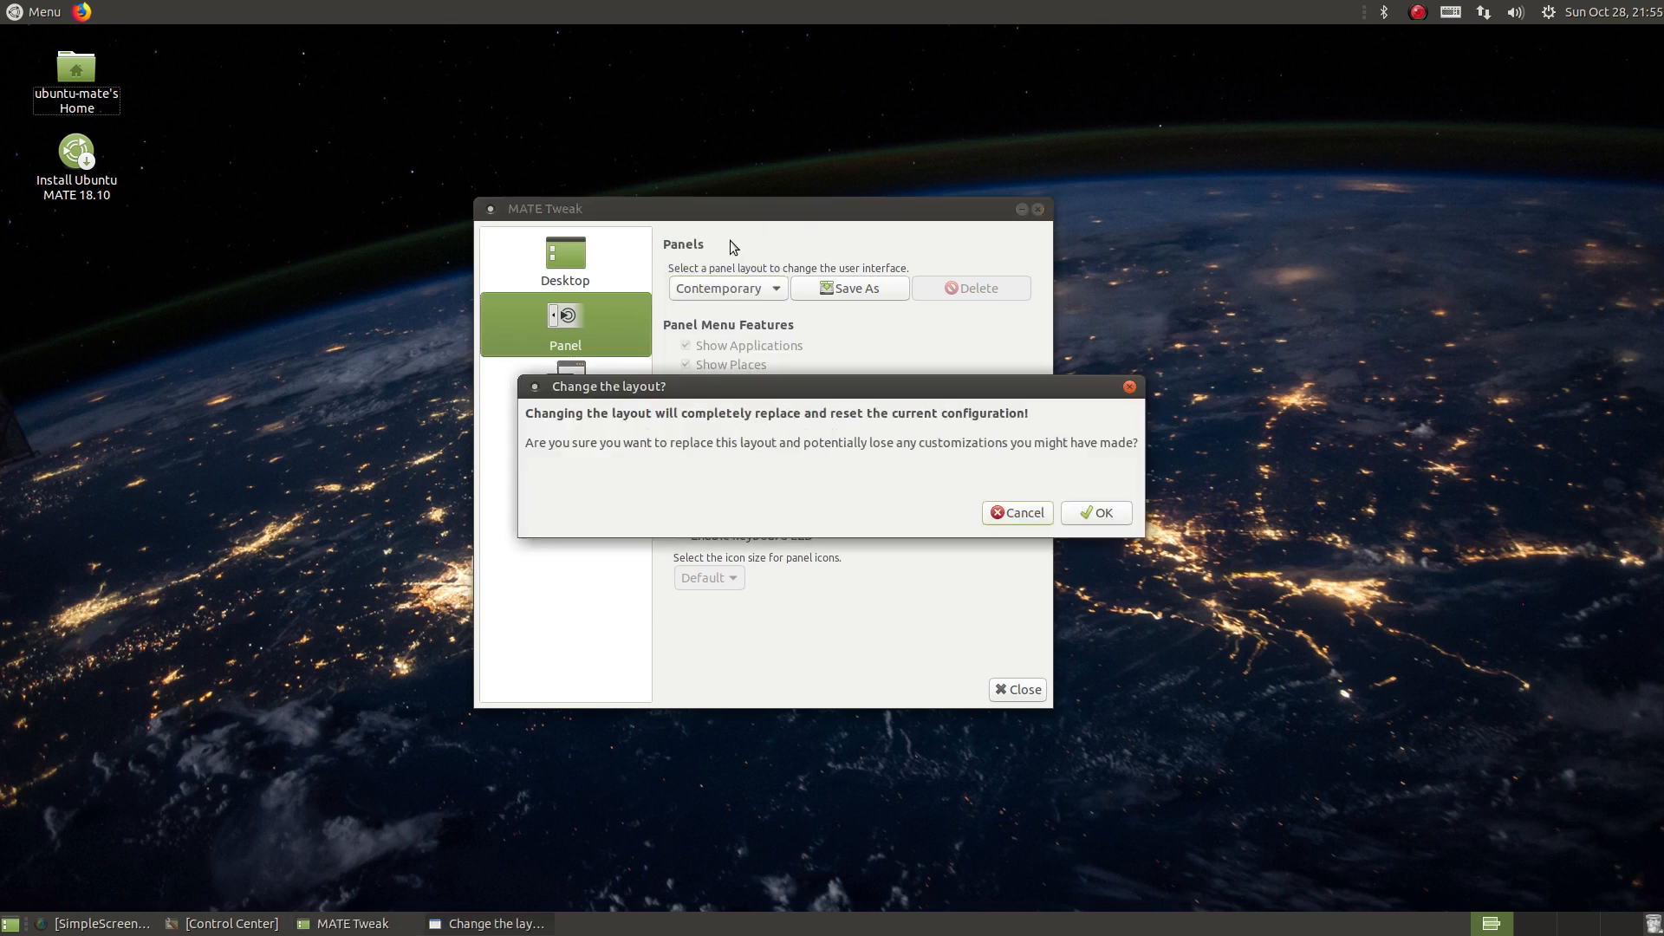
{"action": "left_click", "coordinate": [1093, 518]}
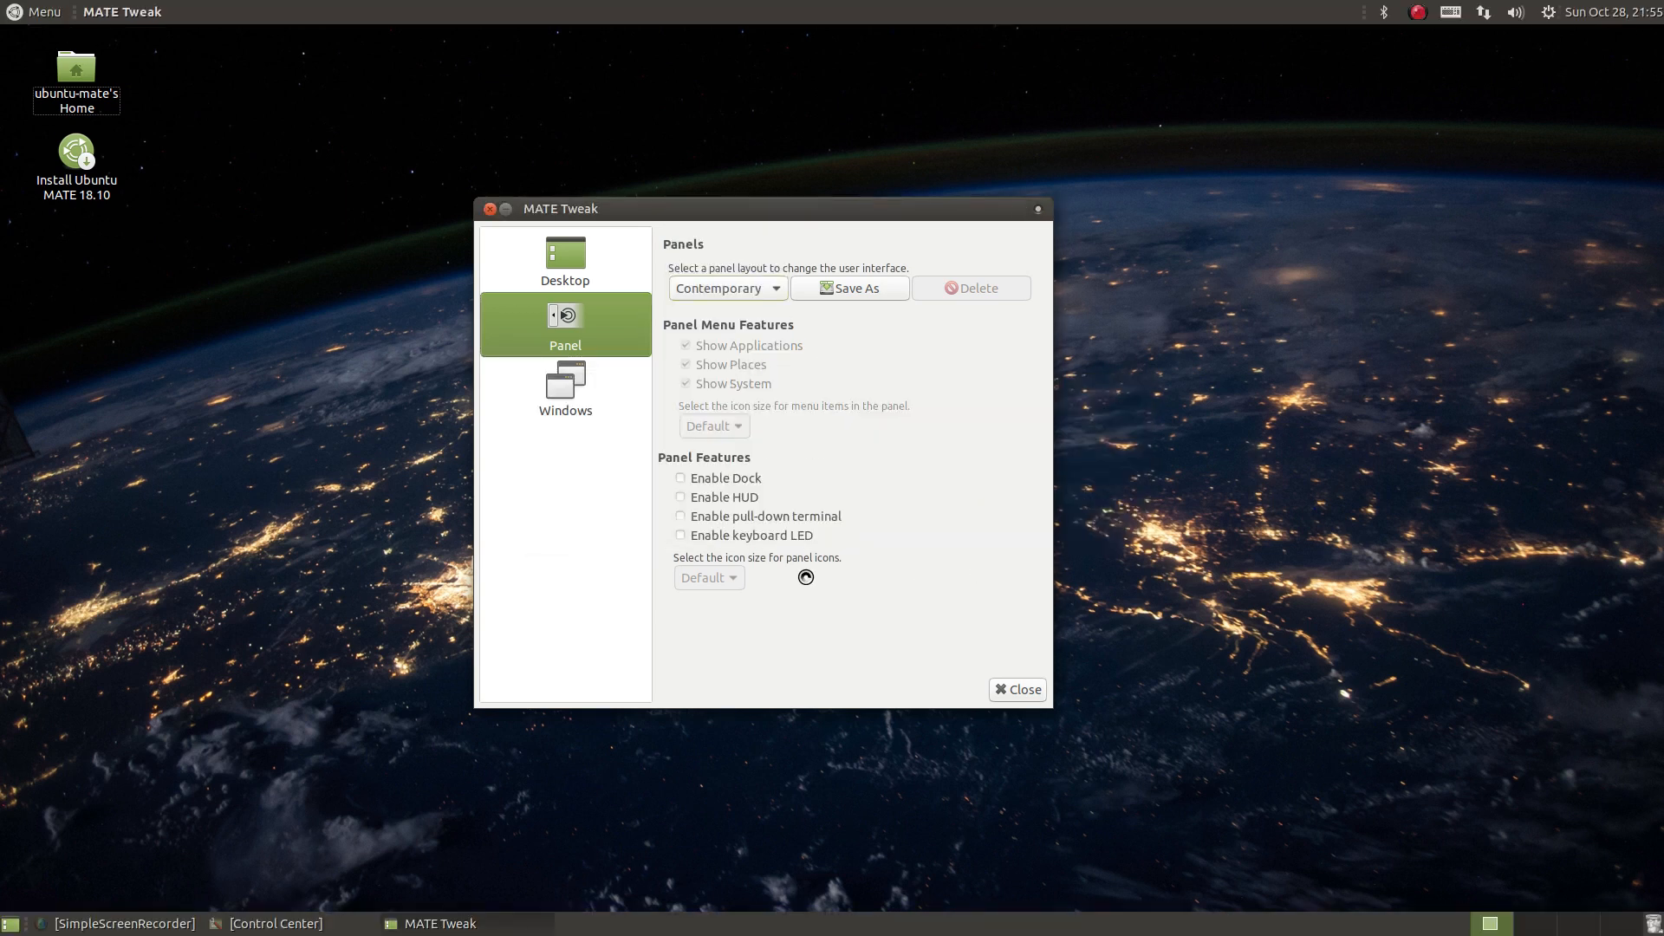
Step: Examine the main menu and the MATE Tweak application menu in the Contemporary layout's panel
{"action": "left_click", "coordinate": [10, 10]}
{"action": "left_click", "coordinate": [8, 10]}
{"action": "left_click", "coordinate": [3, 3]}
{"action": "left_click", "coordinate": [3, 4]}
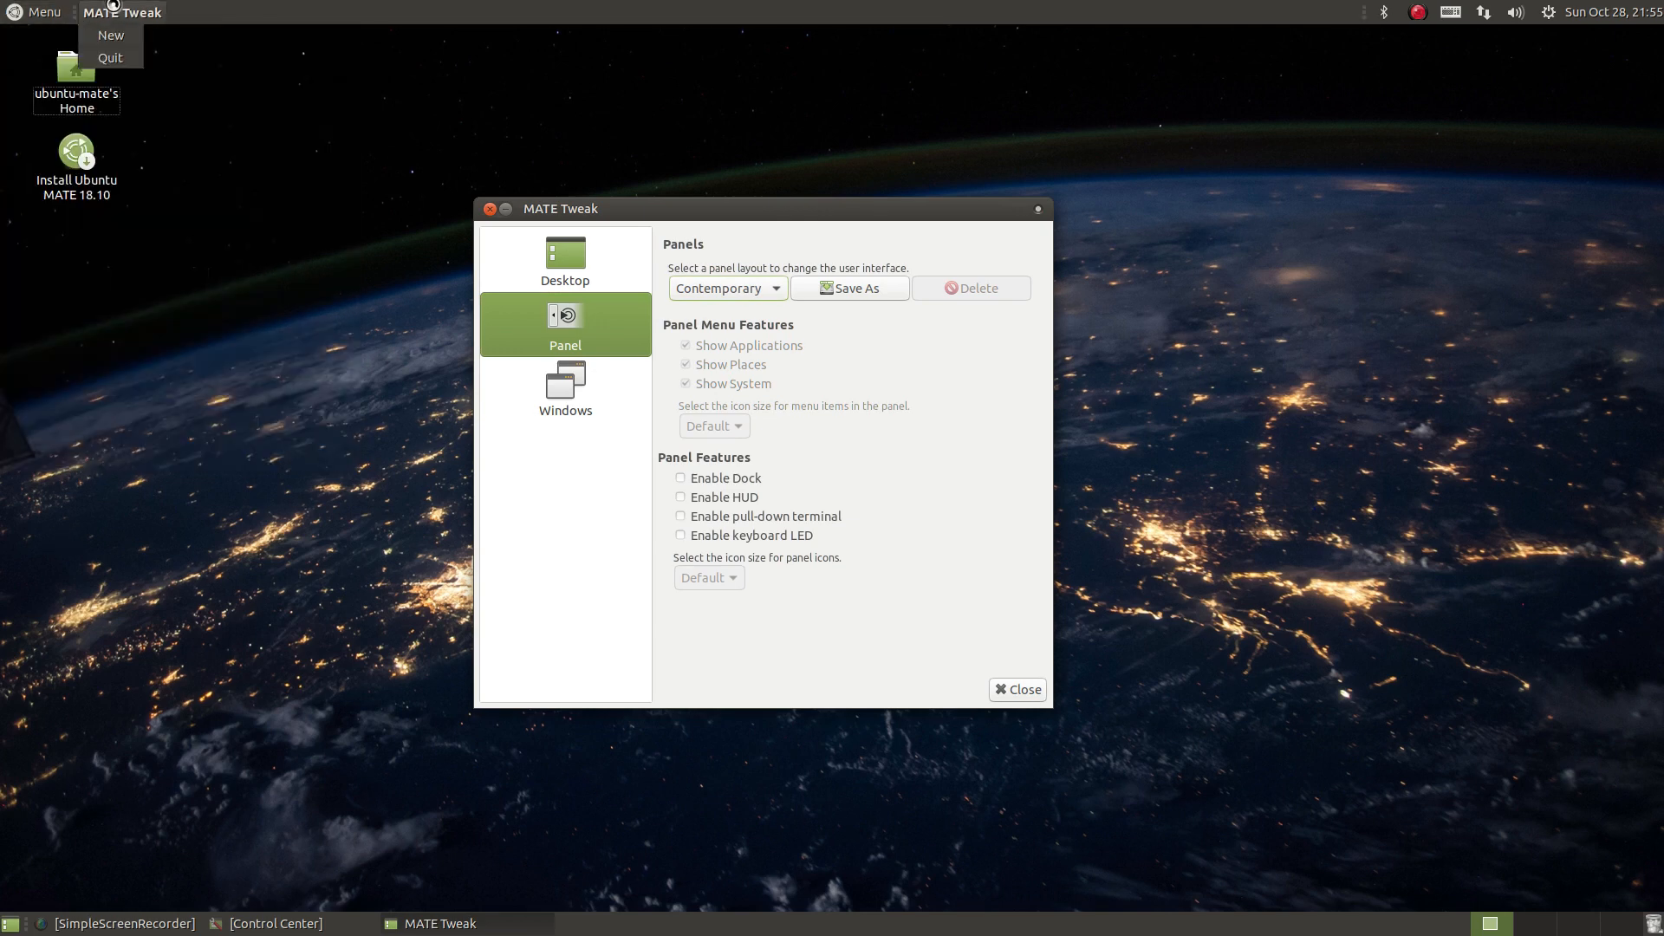
{"action": "left_click", "coordinate": [128, 12]}
Step: Switch the panel layout to Cupertino and accept the configuration reset
{"action": "left_click", "coordinate": [731, 270]}
{"action": "left_click", "coordinate": [733, 288]}
{"action": "left_click", "coordinate": [741, 306]}
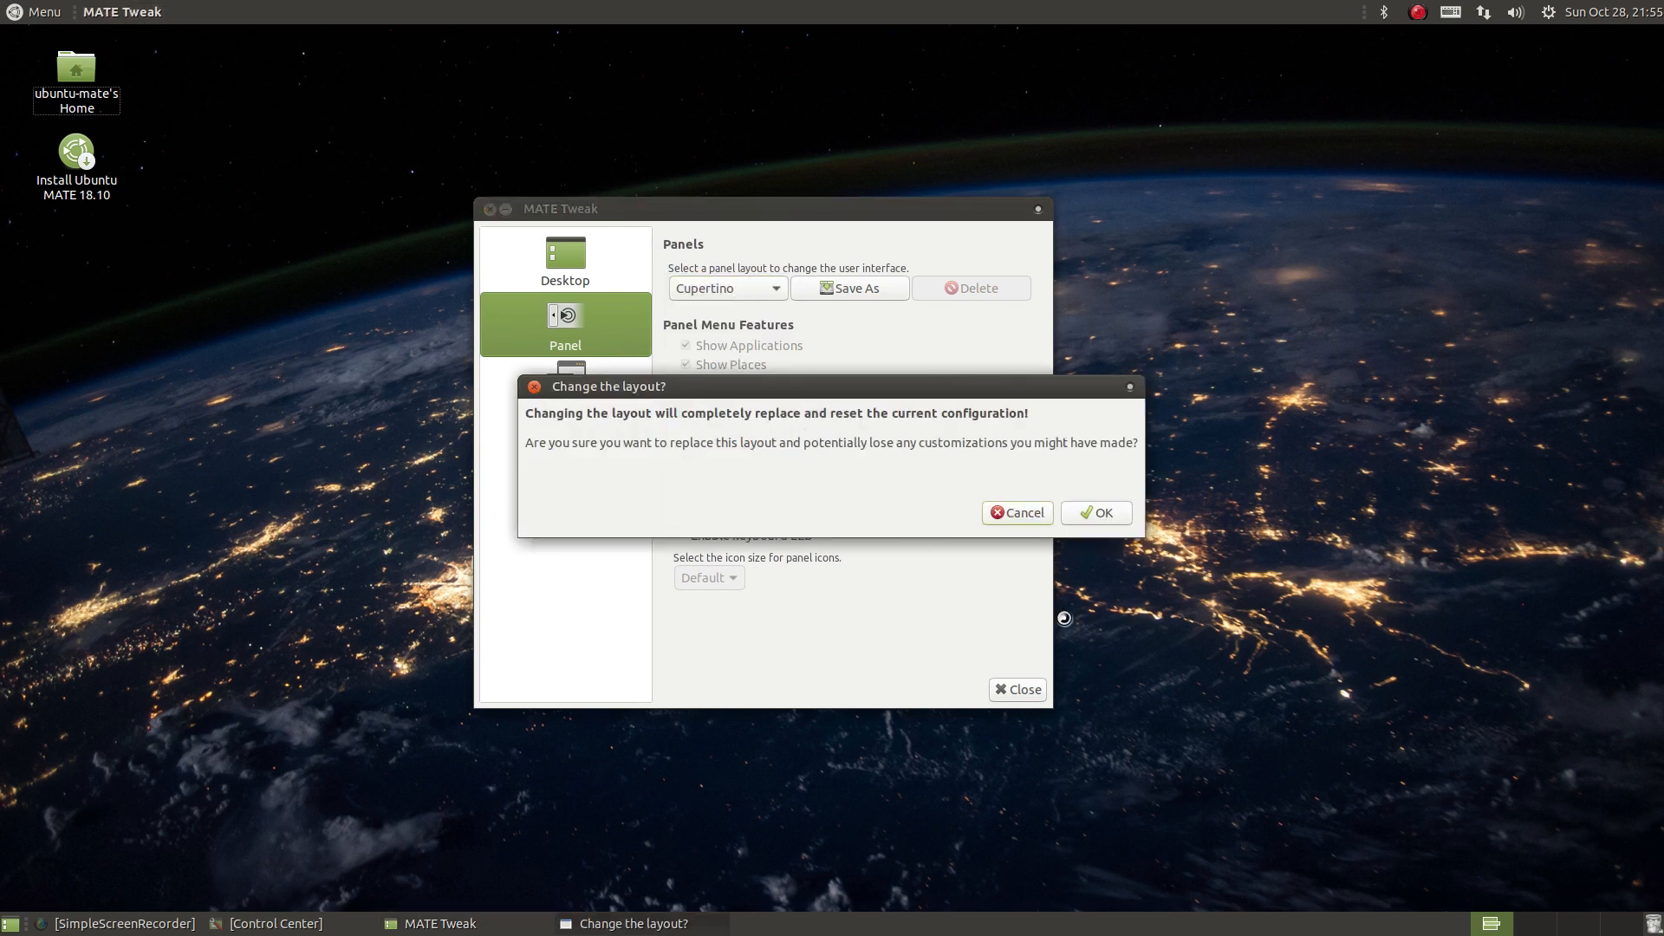
{"action": "left_click", "coordinate": [1101, 518]}
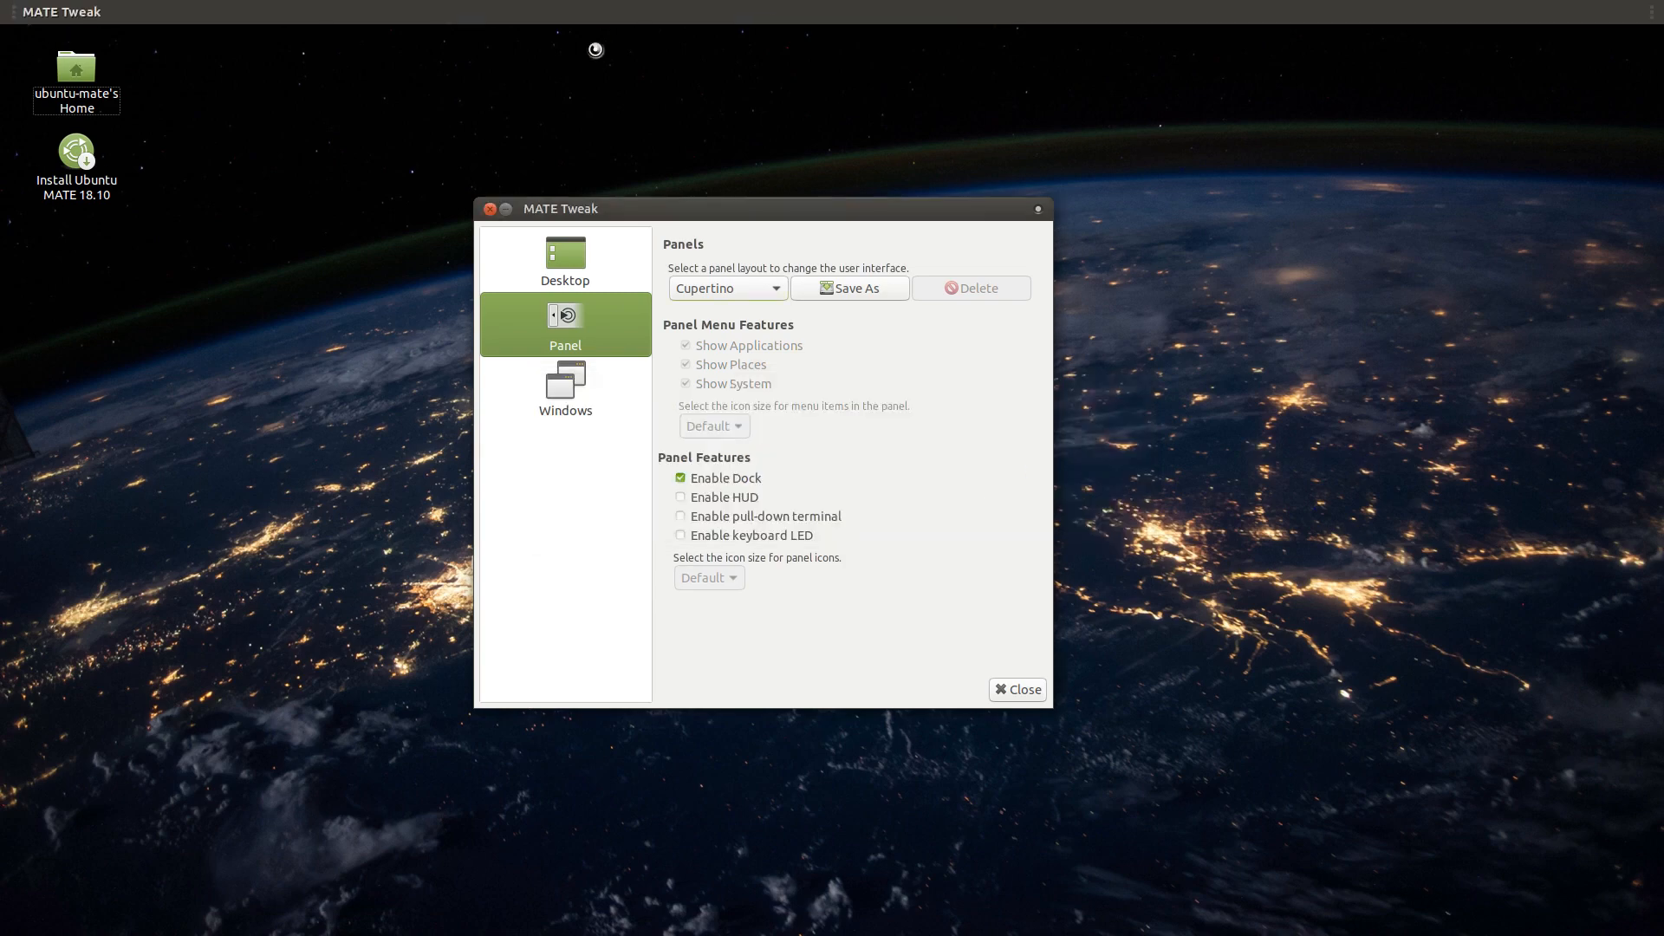
Step: Examine the Cupertino layout's full-screen application launcher and the MATE Tweak application menu
{"action": "left_click", "coordinate": [12, 8]}
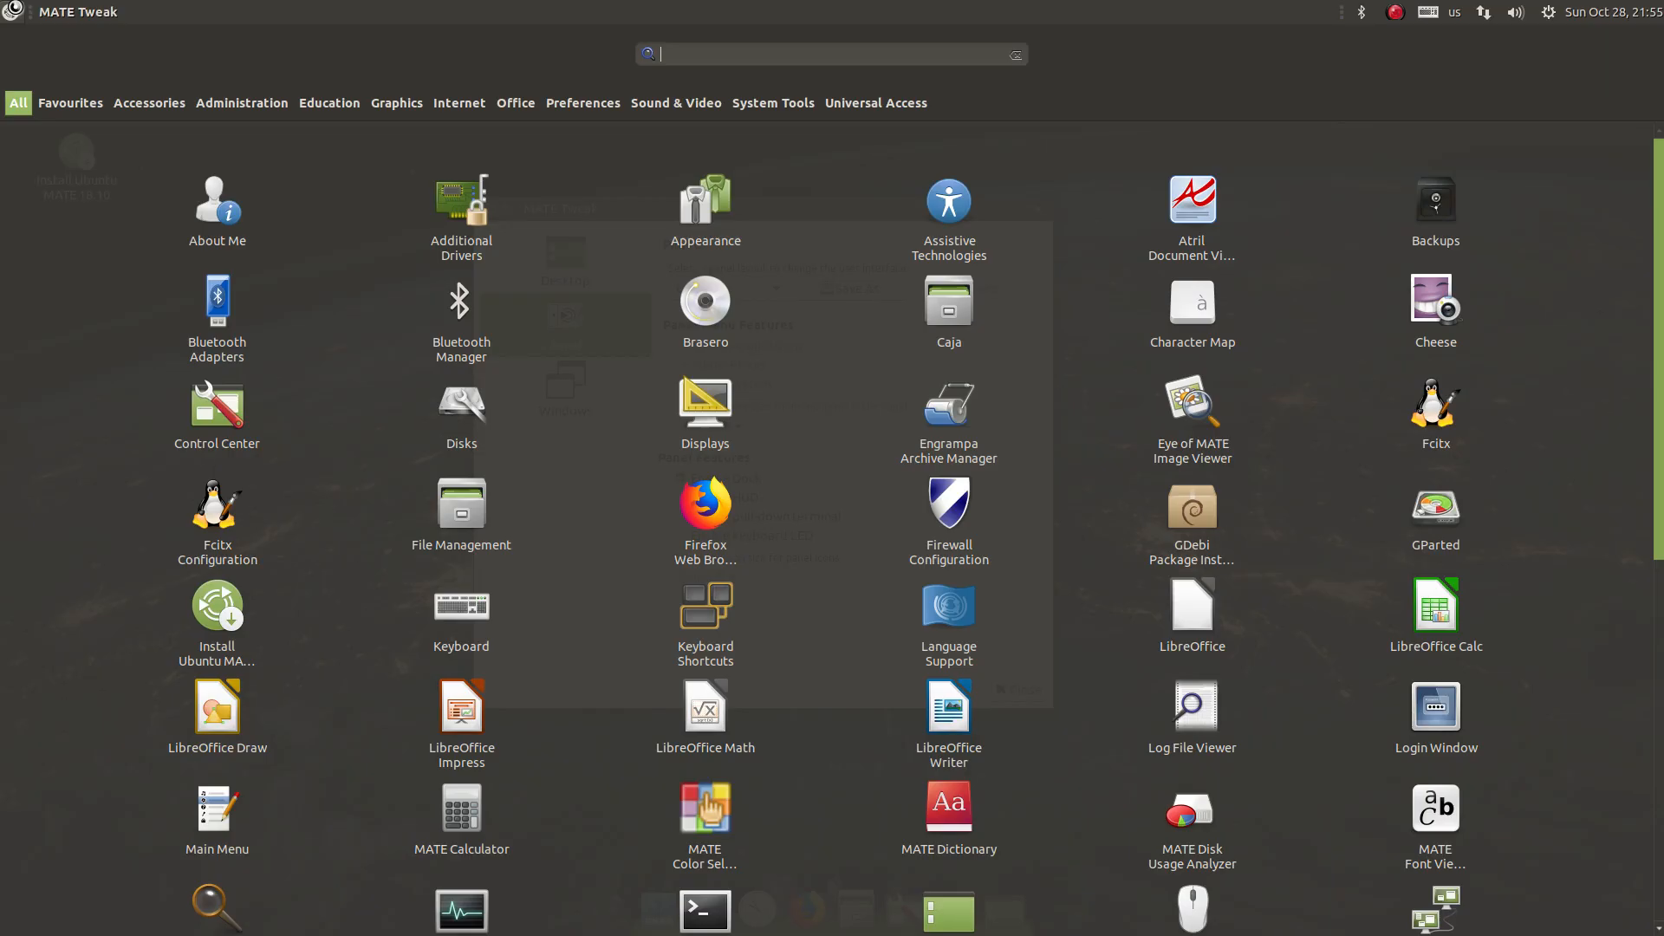
{"action": "left_click", "coordinate": [13, 10]}
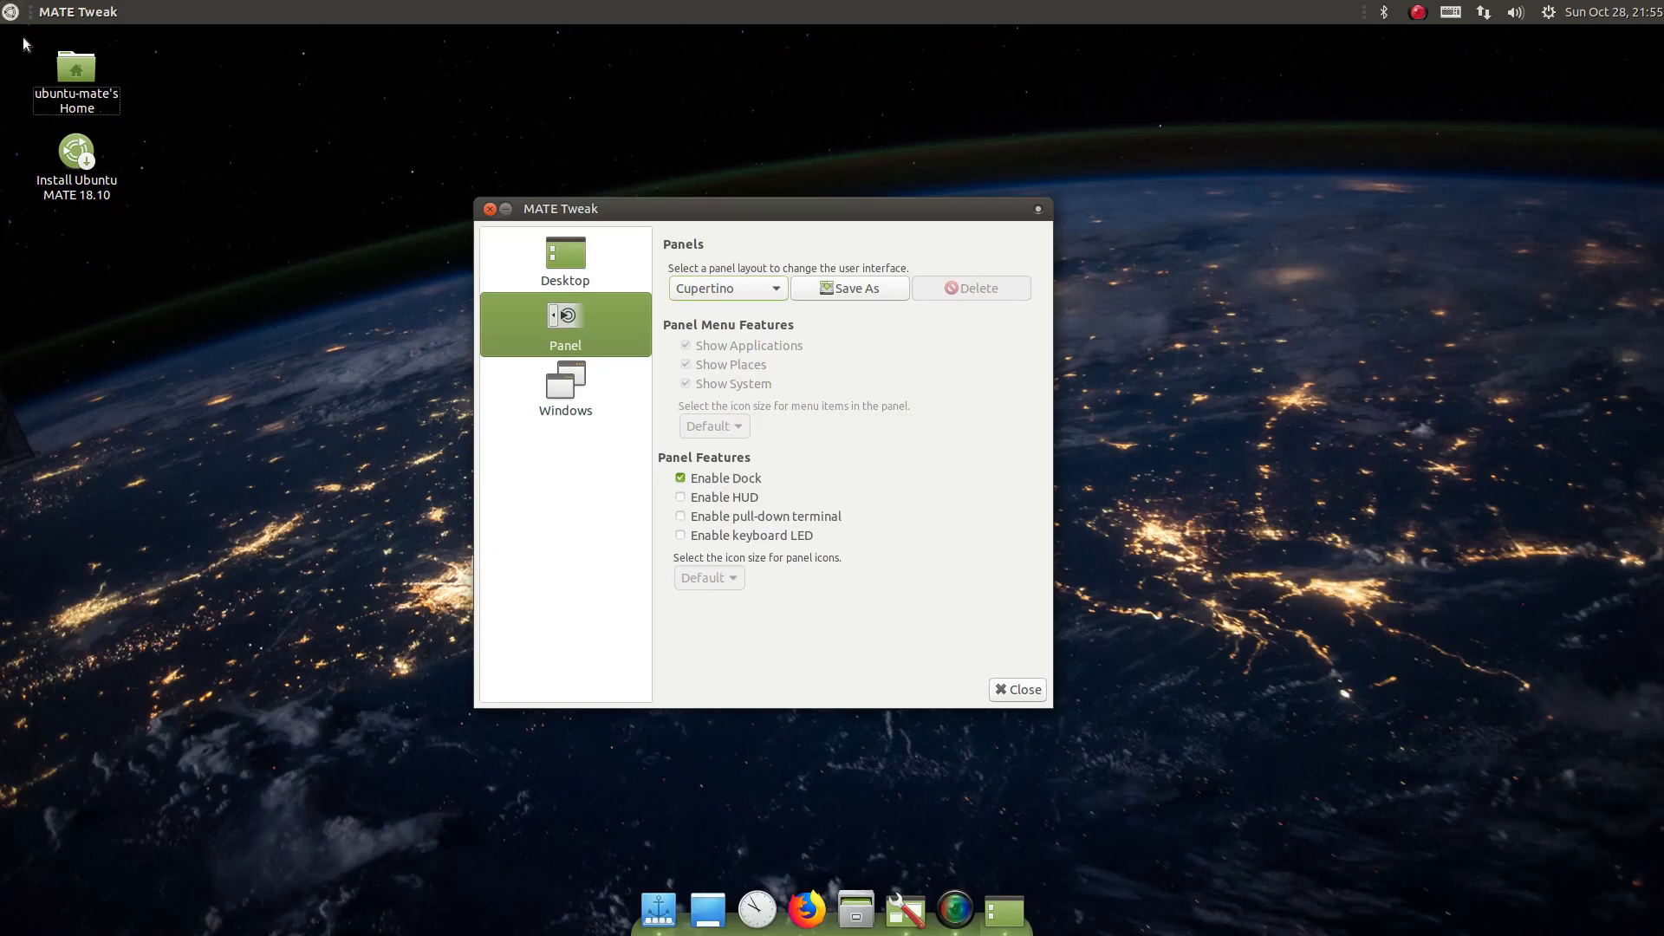
{"action": "left_click", "coordinate": [73, 11]}
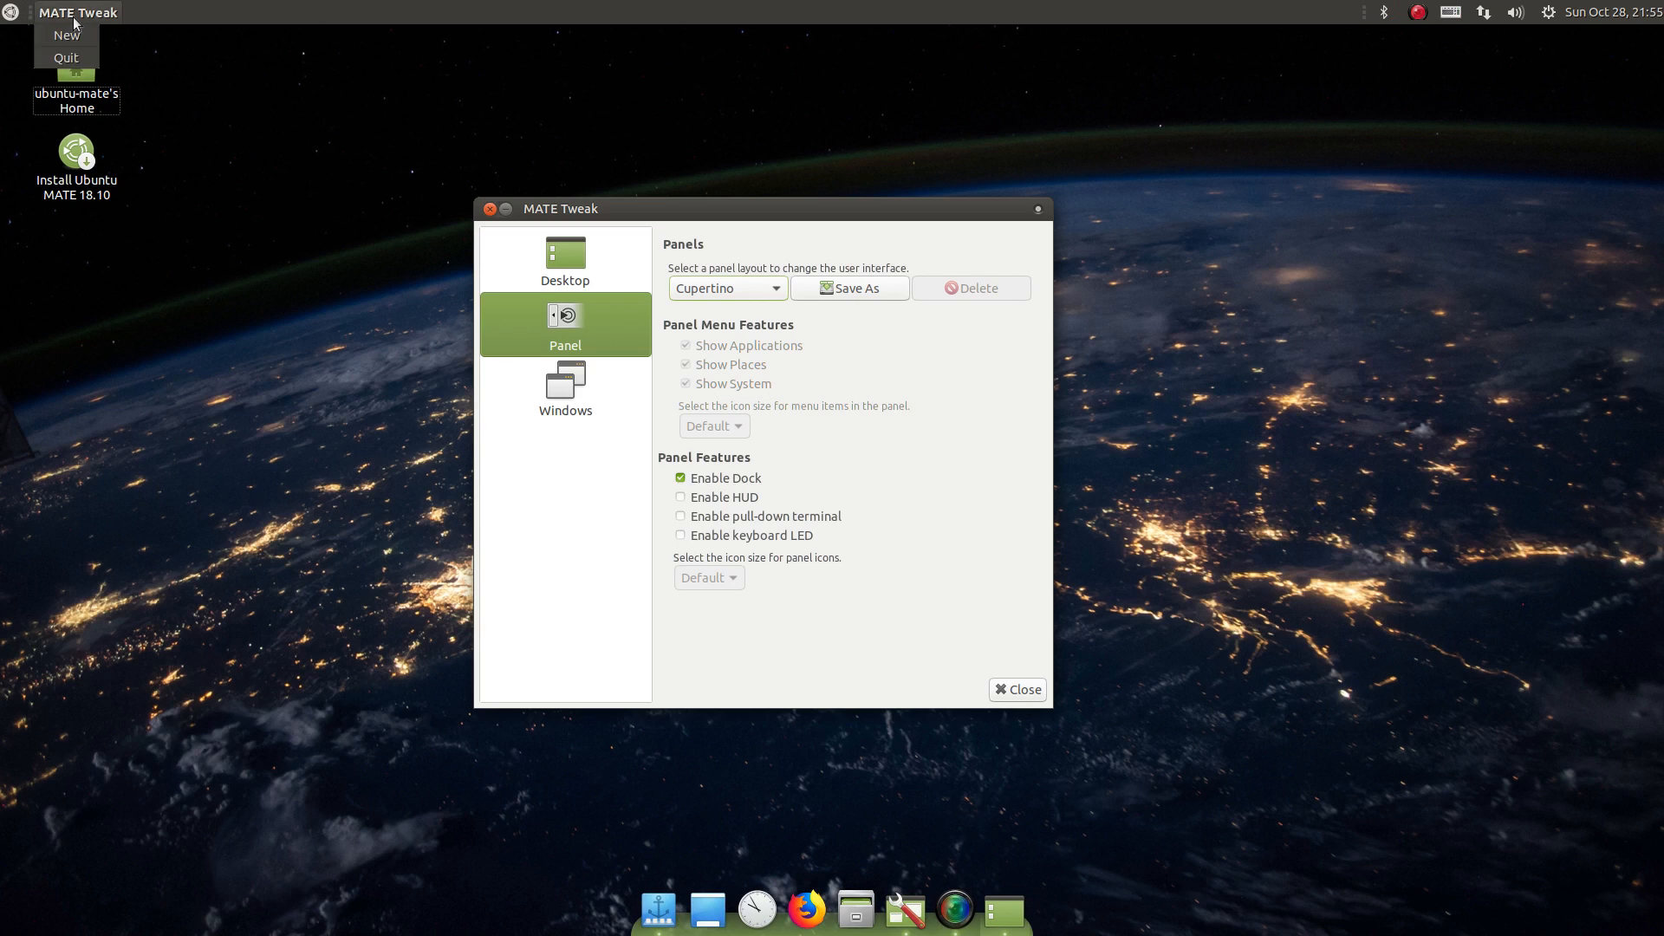
{"action": "left_click", "coordinate": [740, 294]}
{"action": "left_click", "coordinate": [721, 312]}
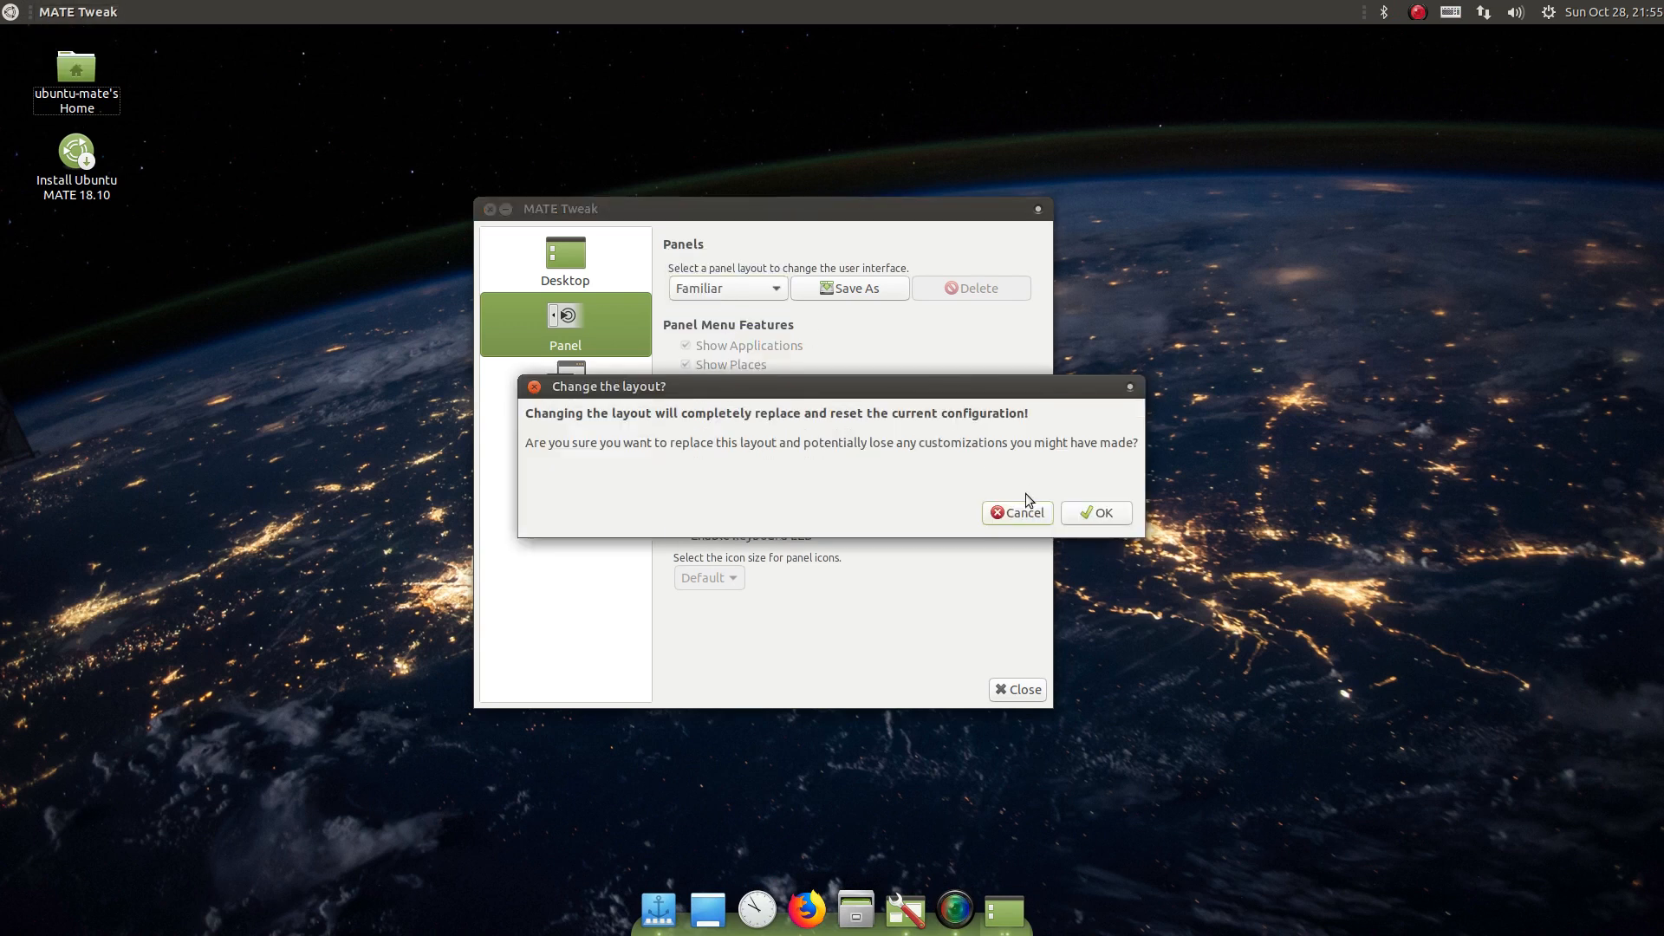
{"action": "left_click", "coordinate": [1022, 511]}
Step: Switch the panel layout to Mutiny, accept replacing the current configuration, and bring the MATE Tweak window back
{"action": "left_click", "coordinate": [737, 291]}
{"action": "left_click", "coordinate": [733, 333]}
{"action": "left_click", "coordinate": [1096, 512]}
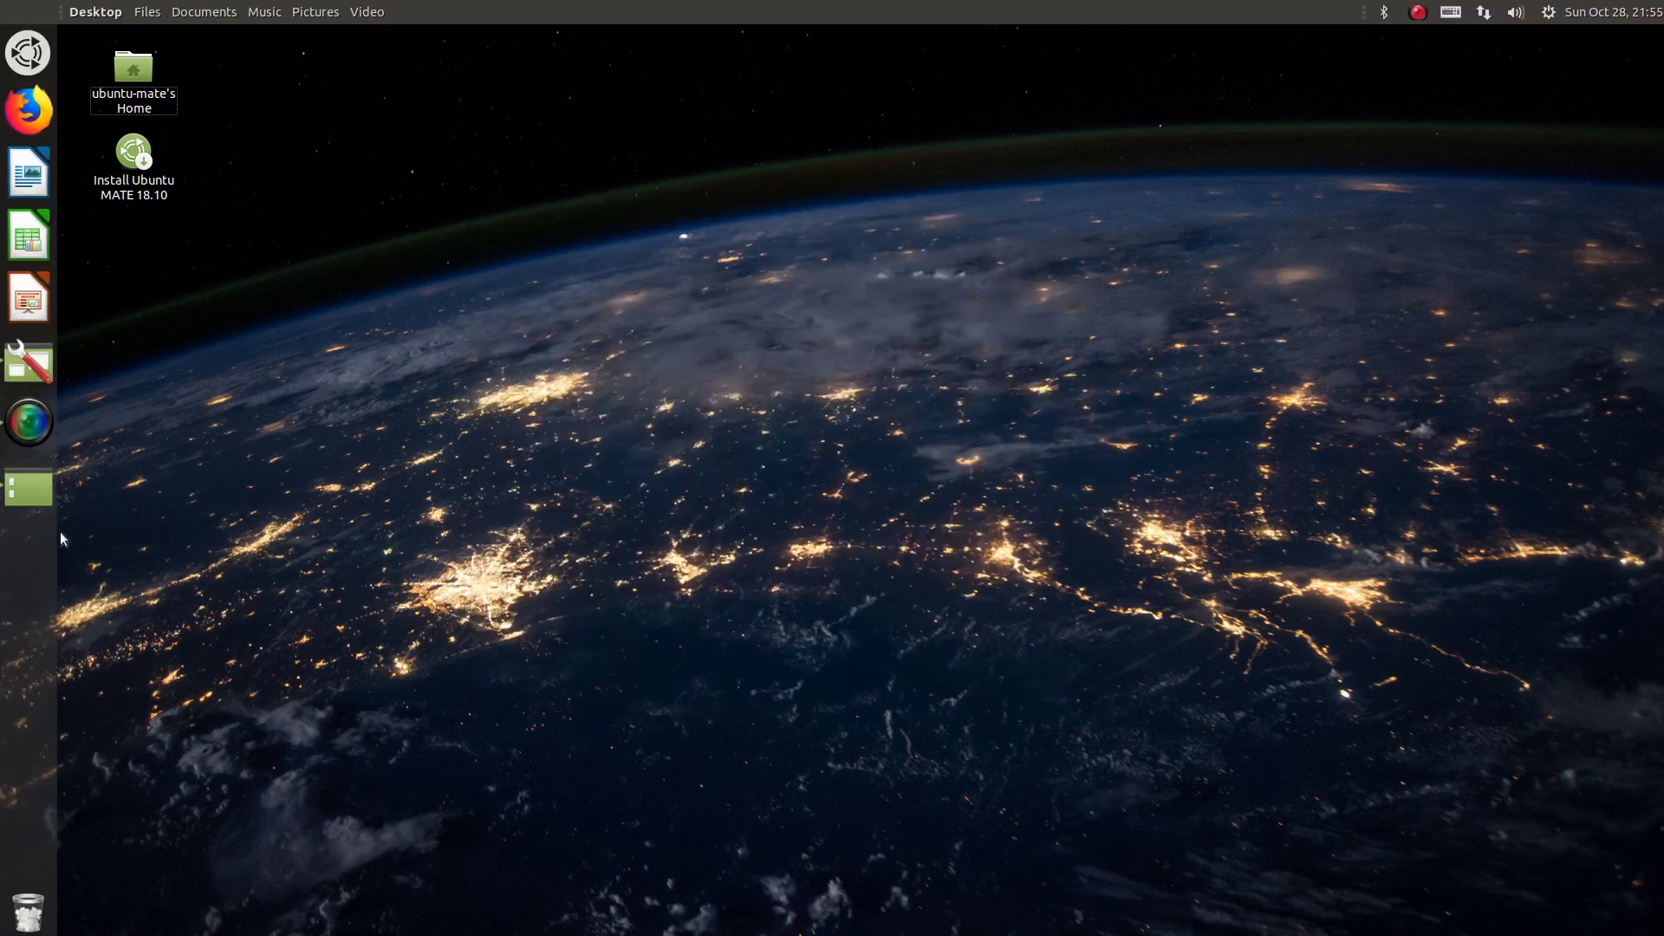
{"action": "left_click", "coordinate": [32, 501]}
Step: Look at the Control Center and its Startup Disk Creator under the Mutiny layout and close both windows
{"action": "left_click", "coordinate": [30, 362]}
{"action": "double_click", "coordinate": [505, 220]}
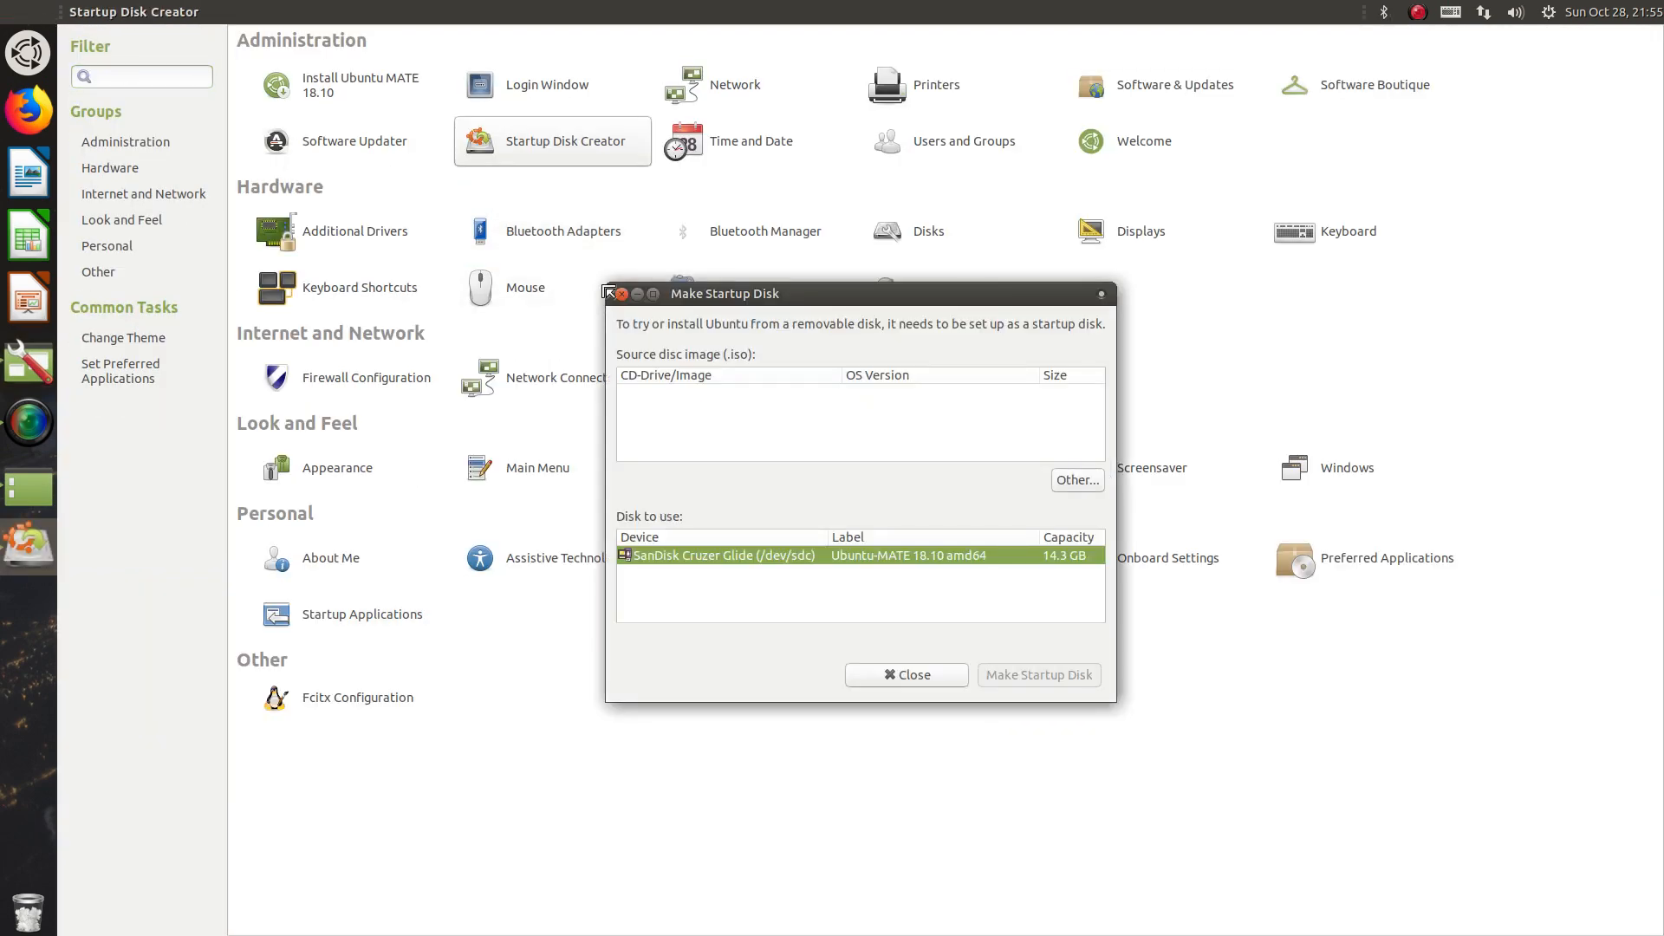
{"action": "left_click", "coordinate": [622, 295]}
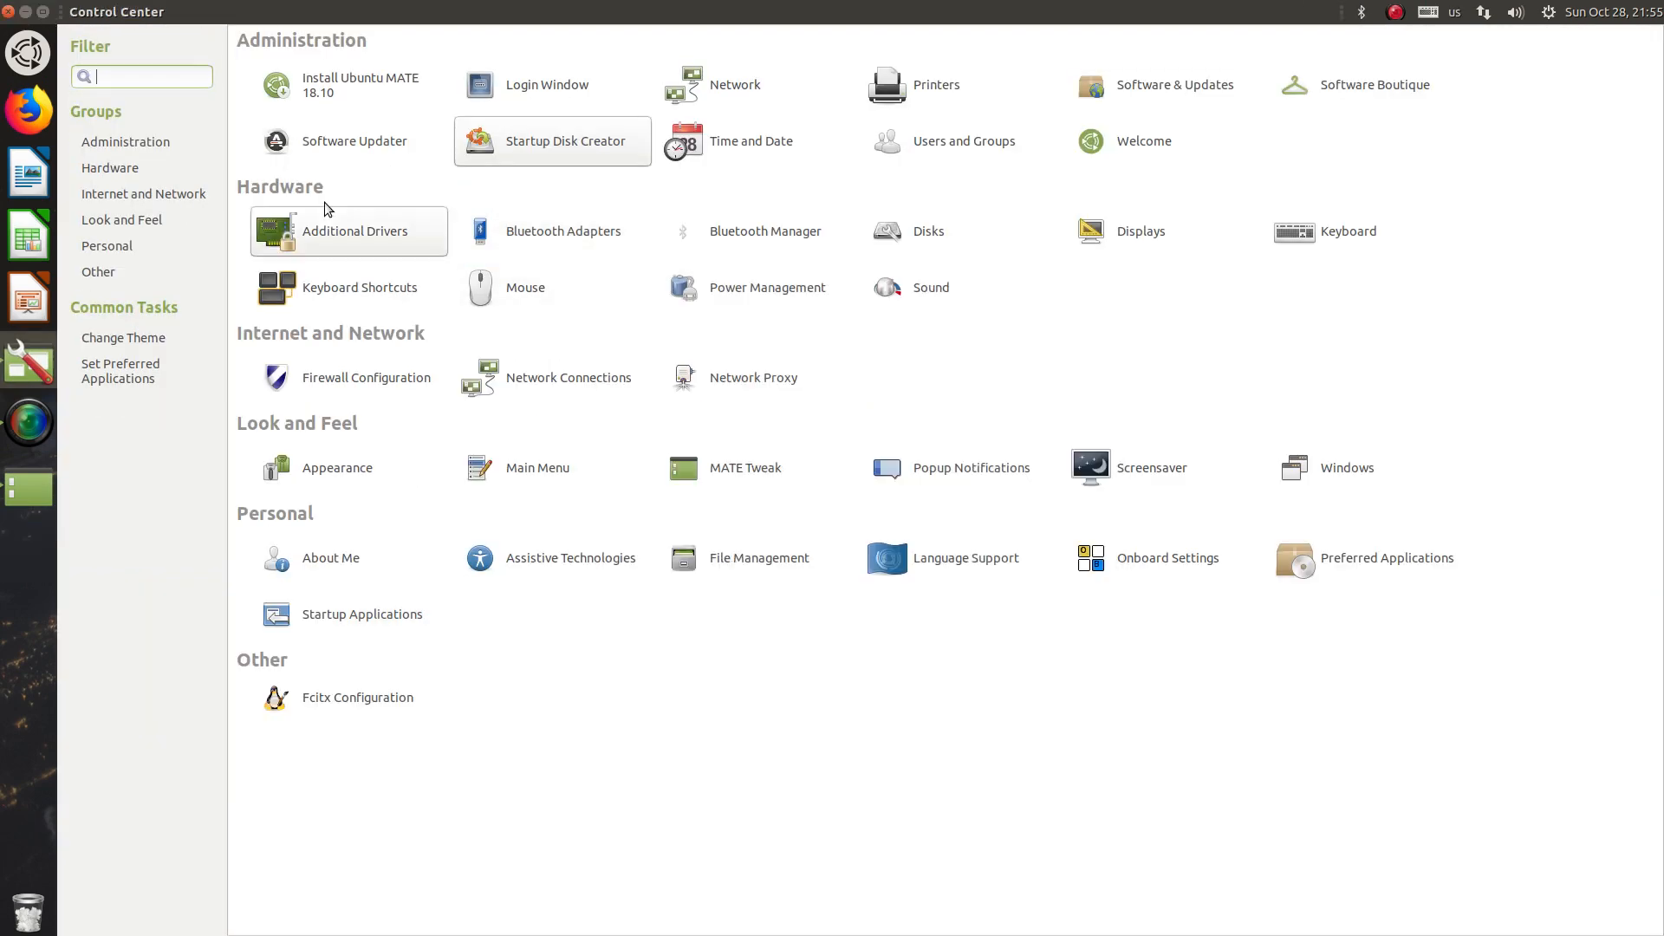
{"action": "left_click", "coordinate": [9, 11]}
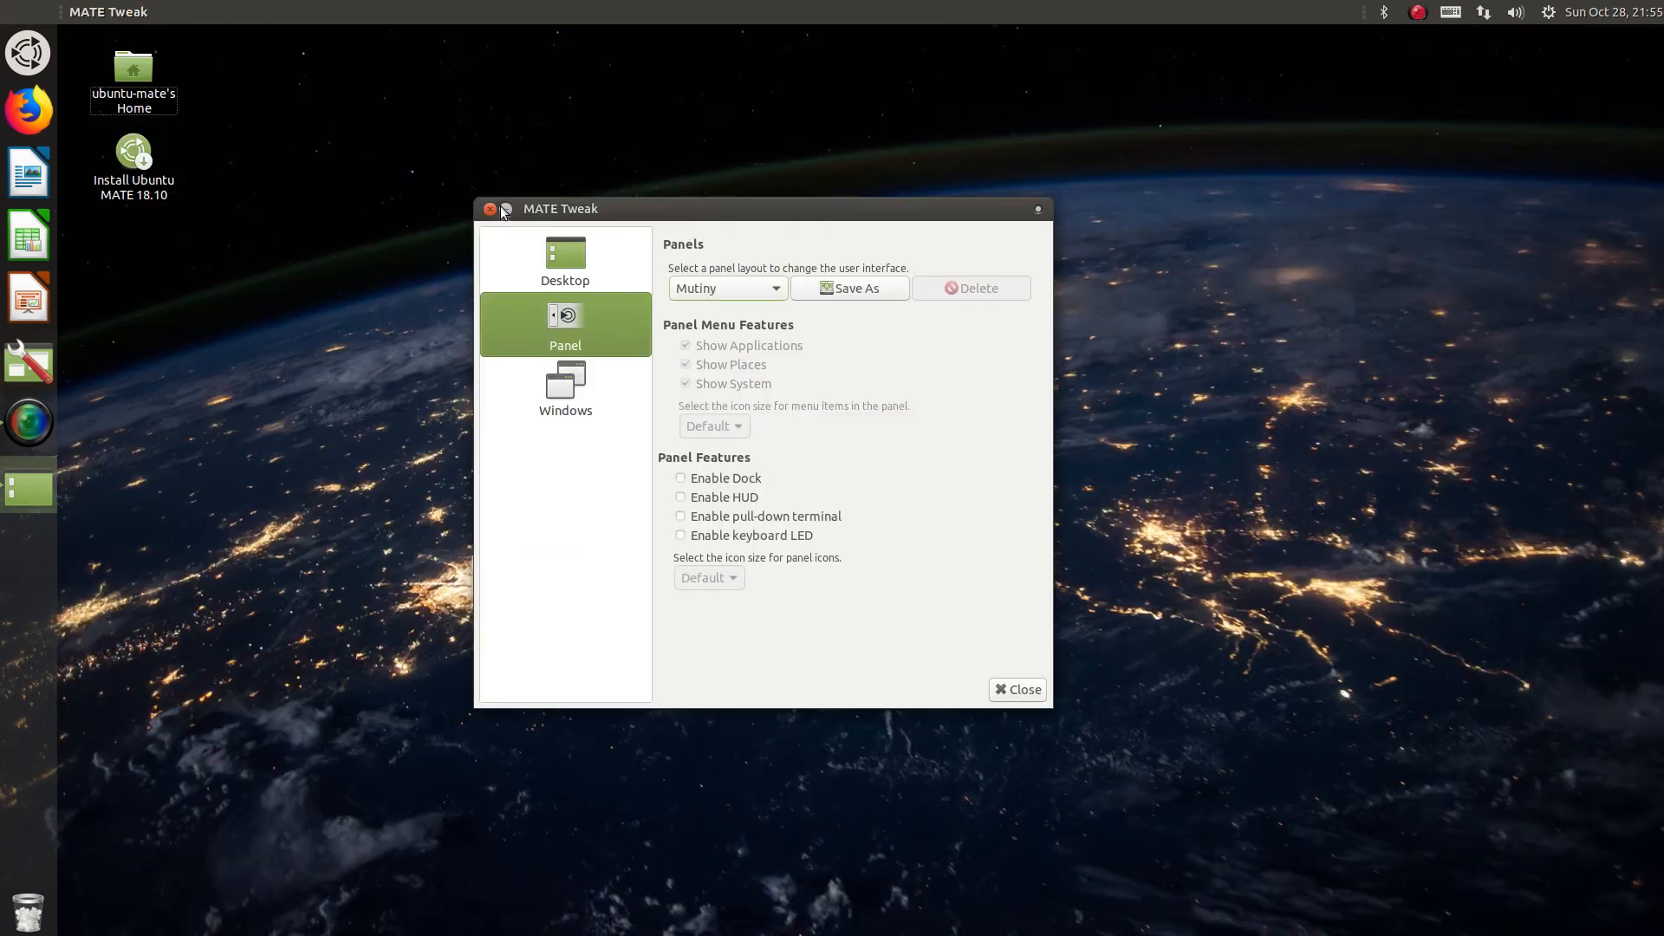
Step: Switch the panel layout to Netbook with the configuration reset accepted, and view its main menu
{"action": "left_click_drag", "start_coordinate": [557, 216], "coordinate": [165, 78]}
{"action": "left_click", "coordinate": [352, 152]}
{"action": "left_click", "coordinate": [338, 171]}
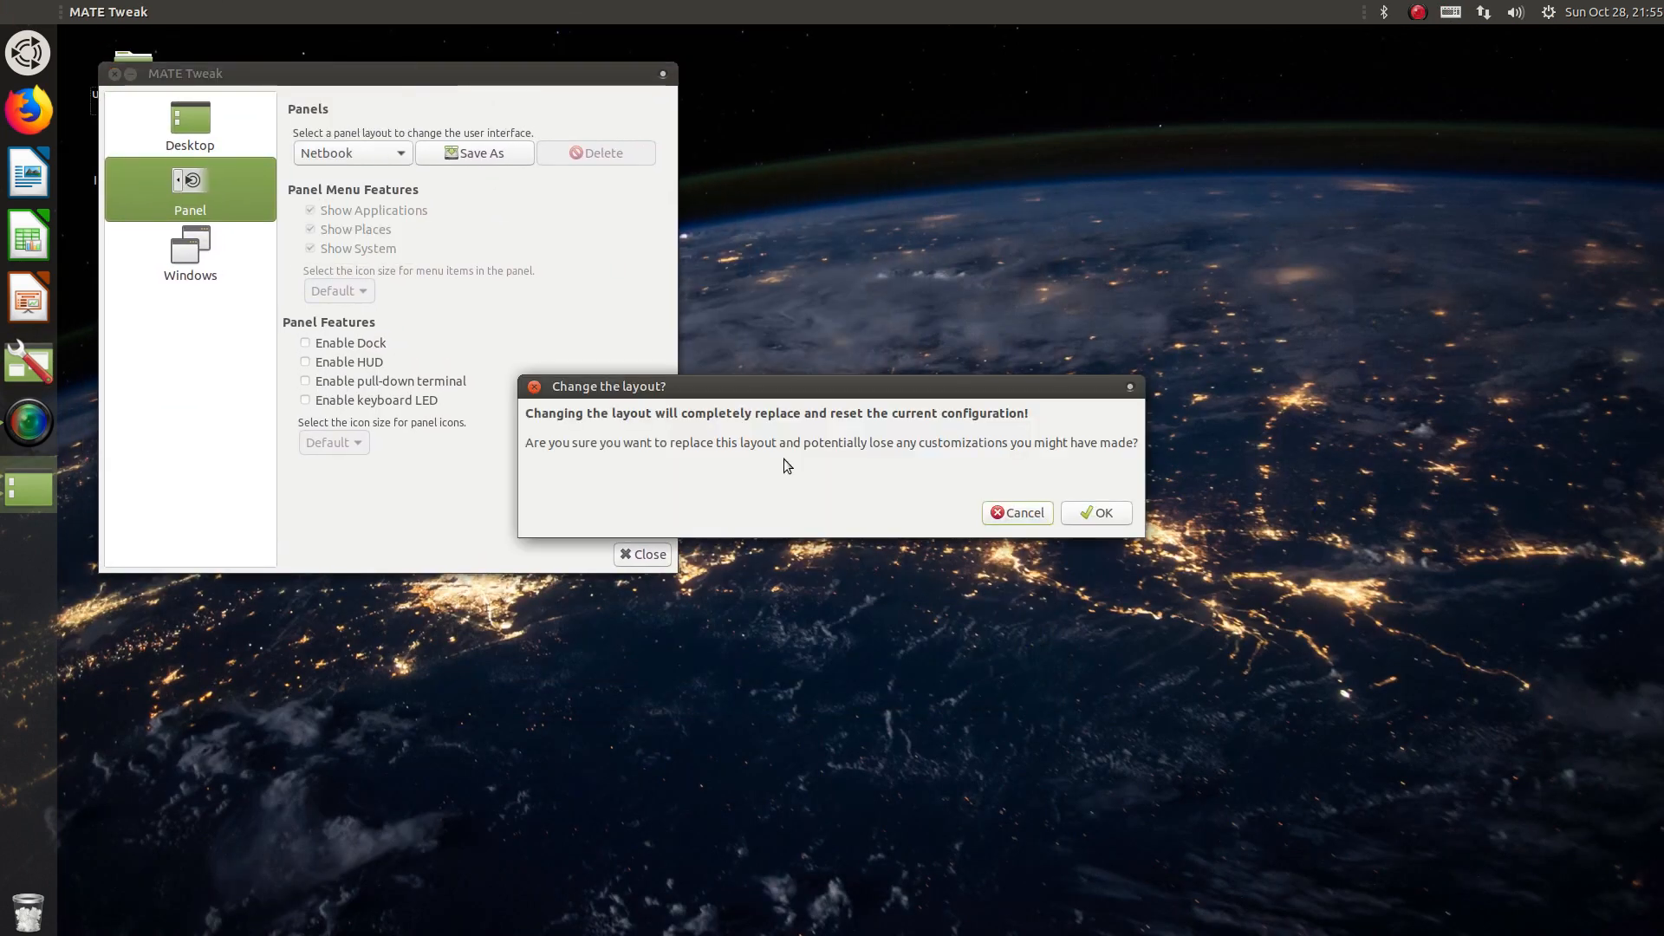
{"action": "left_click", "coordinate": [1098, 513]}
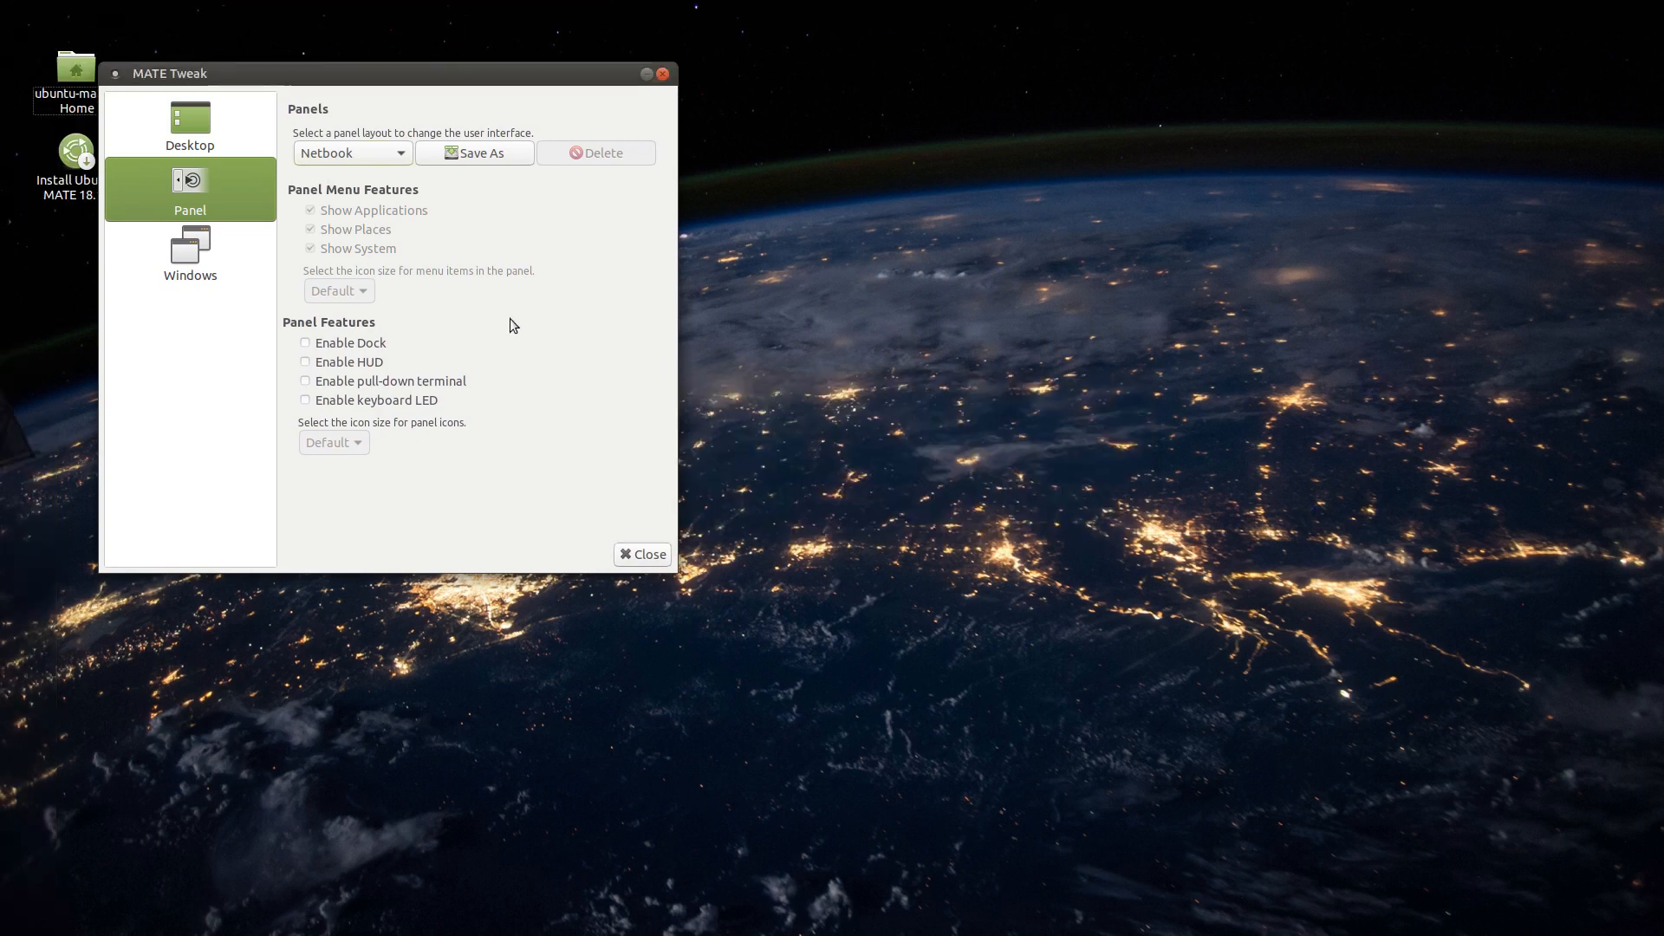
{"action": "left_click", "coordinate": [15, 12]}
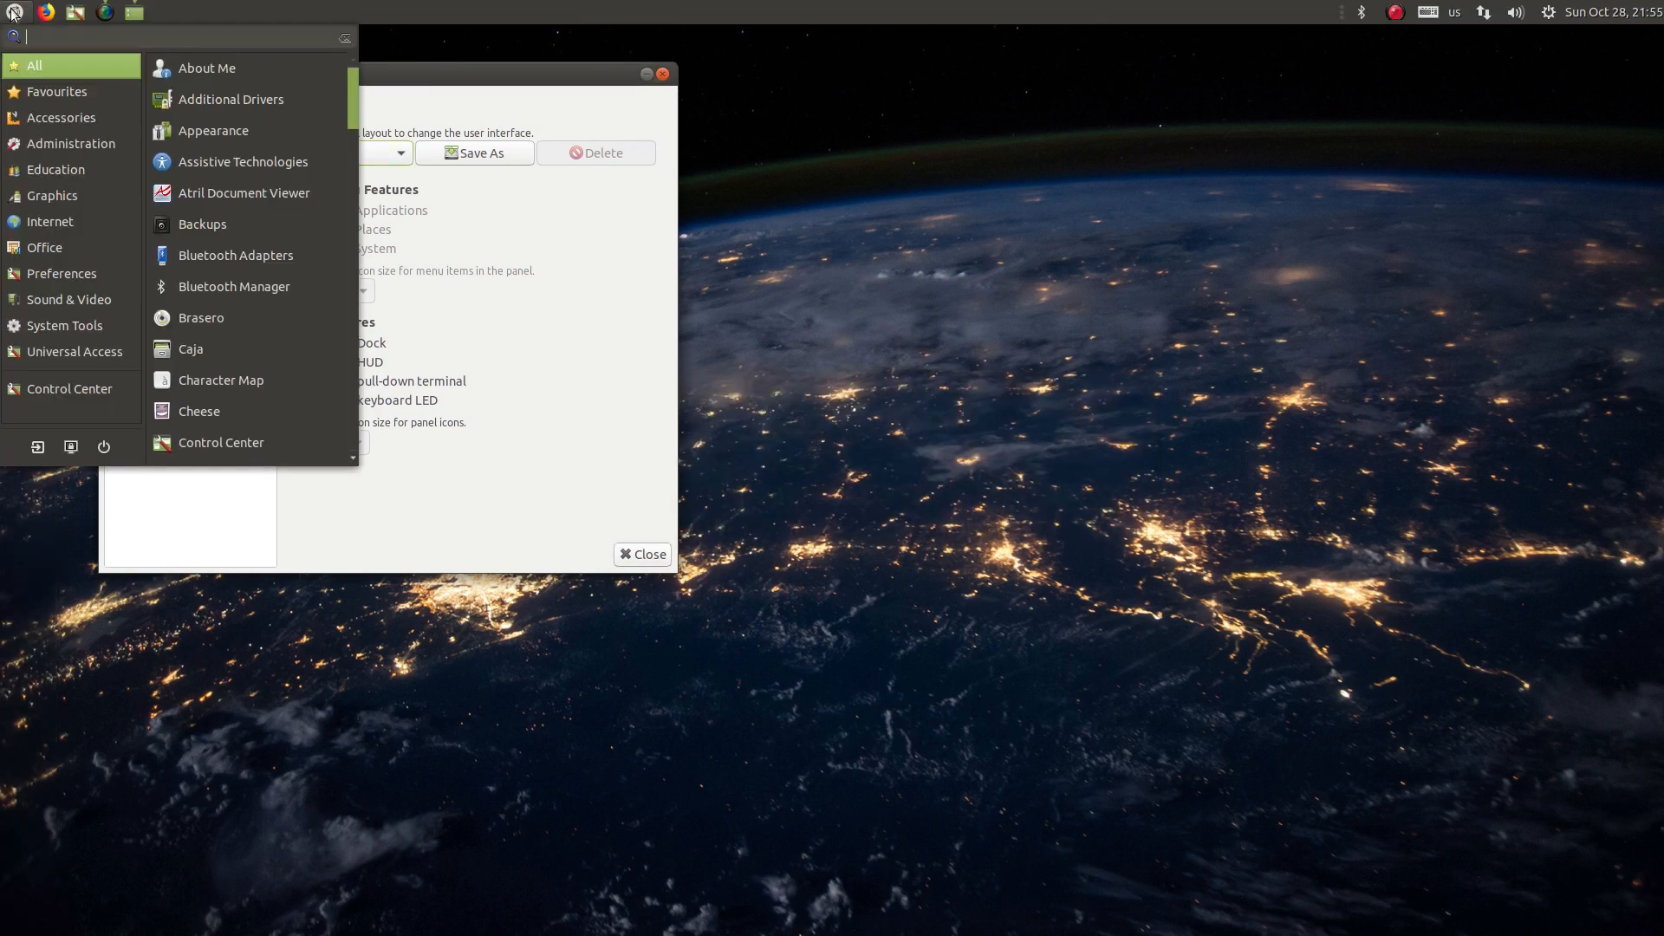
{"action": "left_click", "coordinate": [14, 13]}
Step: In the Netbook panel's properties, set the orientation to Bottom and enlarge the panel size to about 50 pixels
{"action": "right_click", "coordinate": [380, 12]}
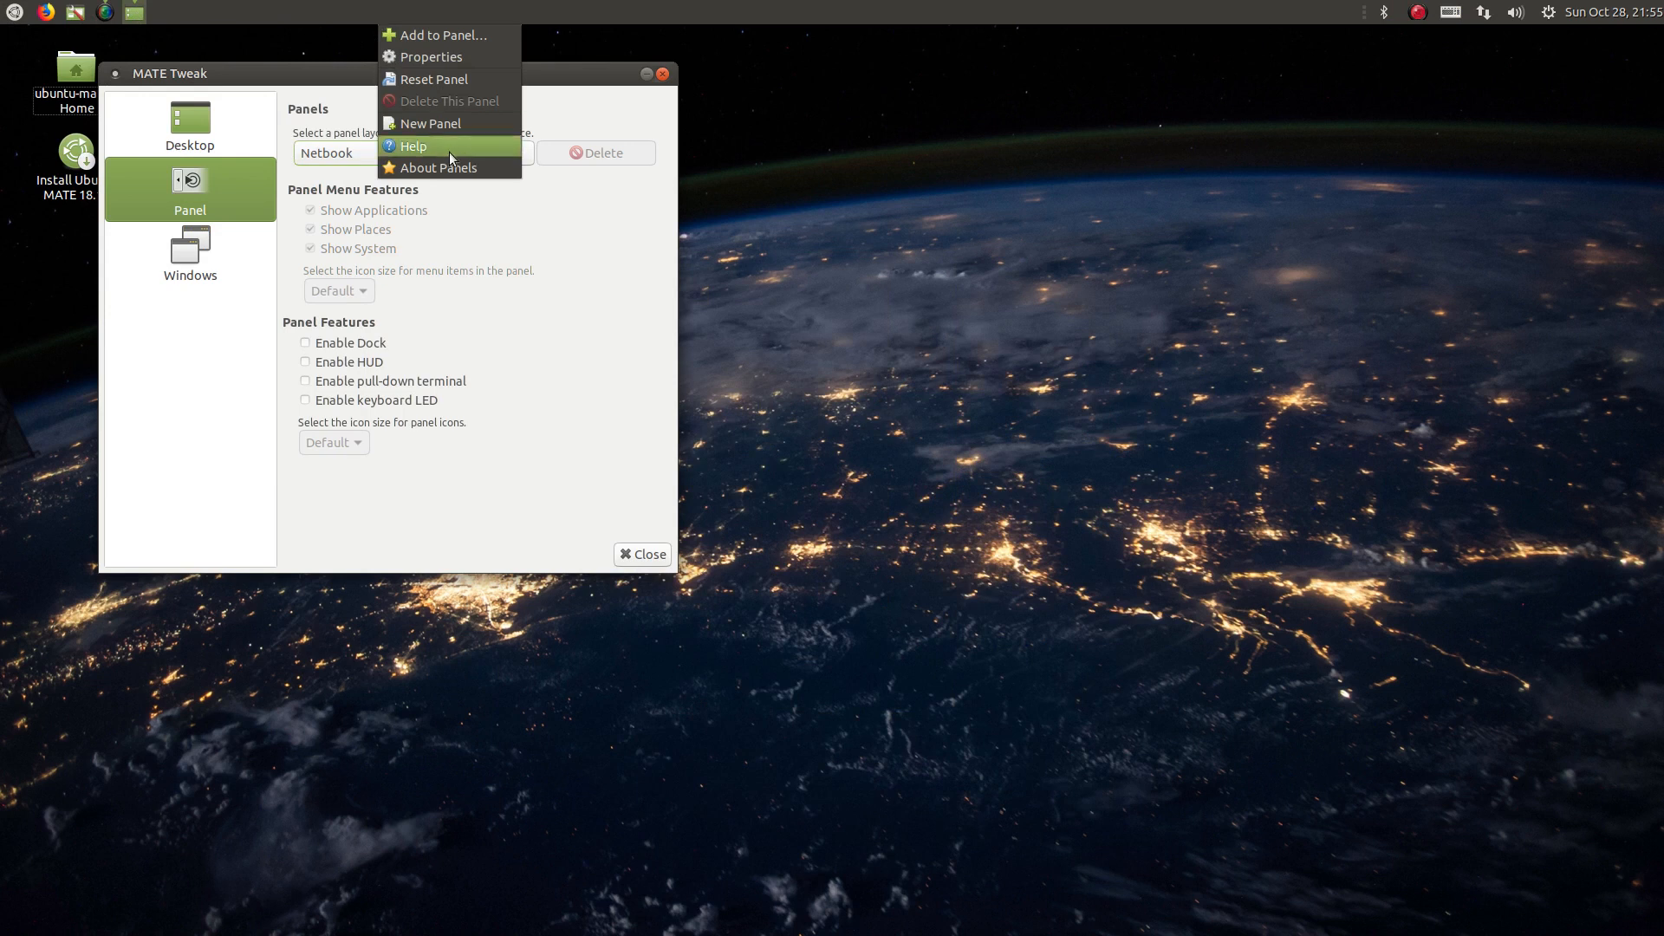
{"action": "left_click", "coordinate": [425, 57]}
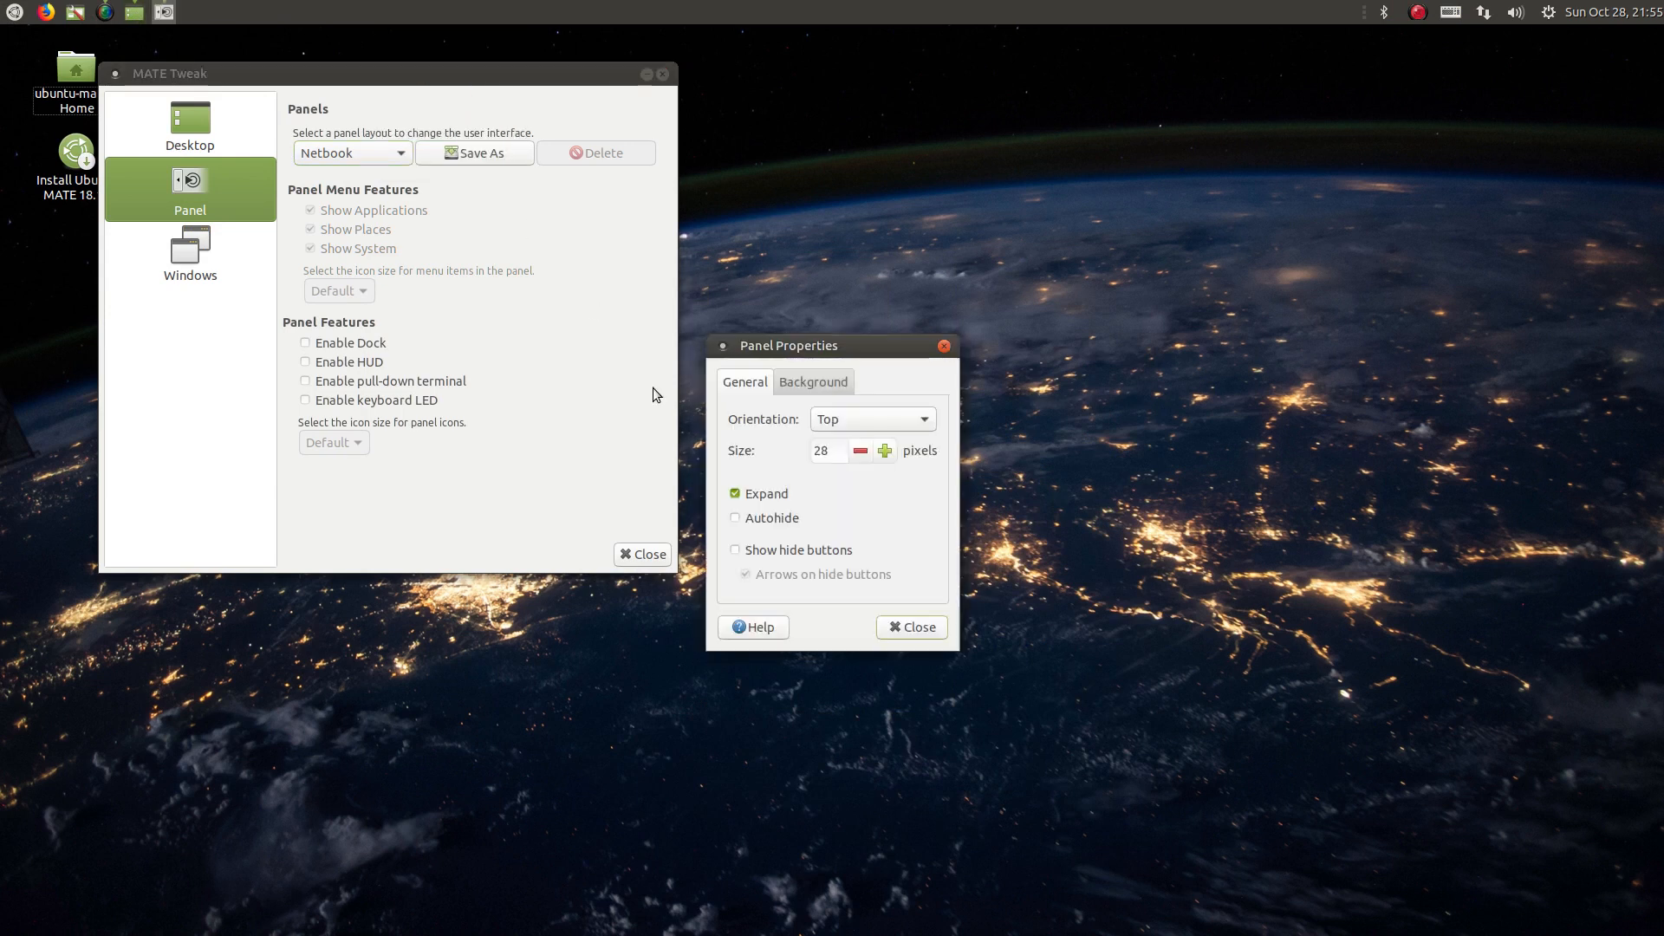
{"action": "left_click", "coordinate": [819, 424]}
{"action": "left_click", "coordinate": [854, 445]}
{"action": "left_click", "coordinate": [886, 450]}
{"action": "left_click", "coordinate": [886, 450]}
{"action": "left_click", "coordinate": [886, 451]}
{"action": "left_click", "coordinate": [886, 451]}
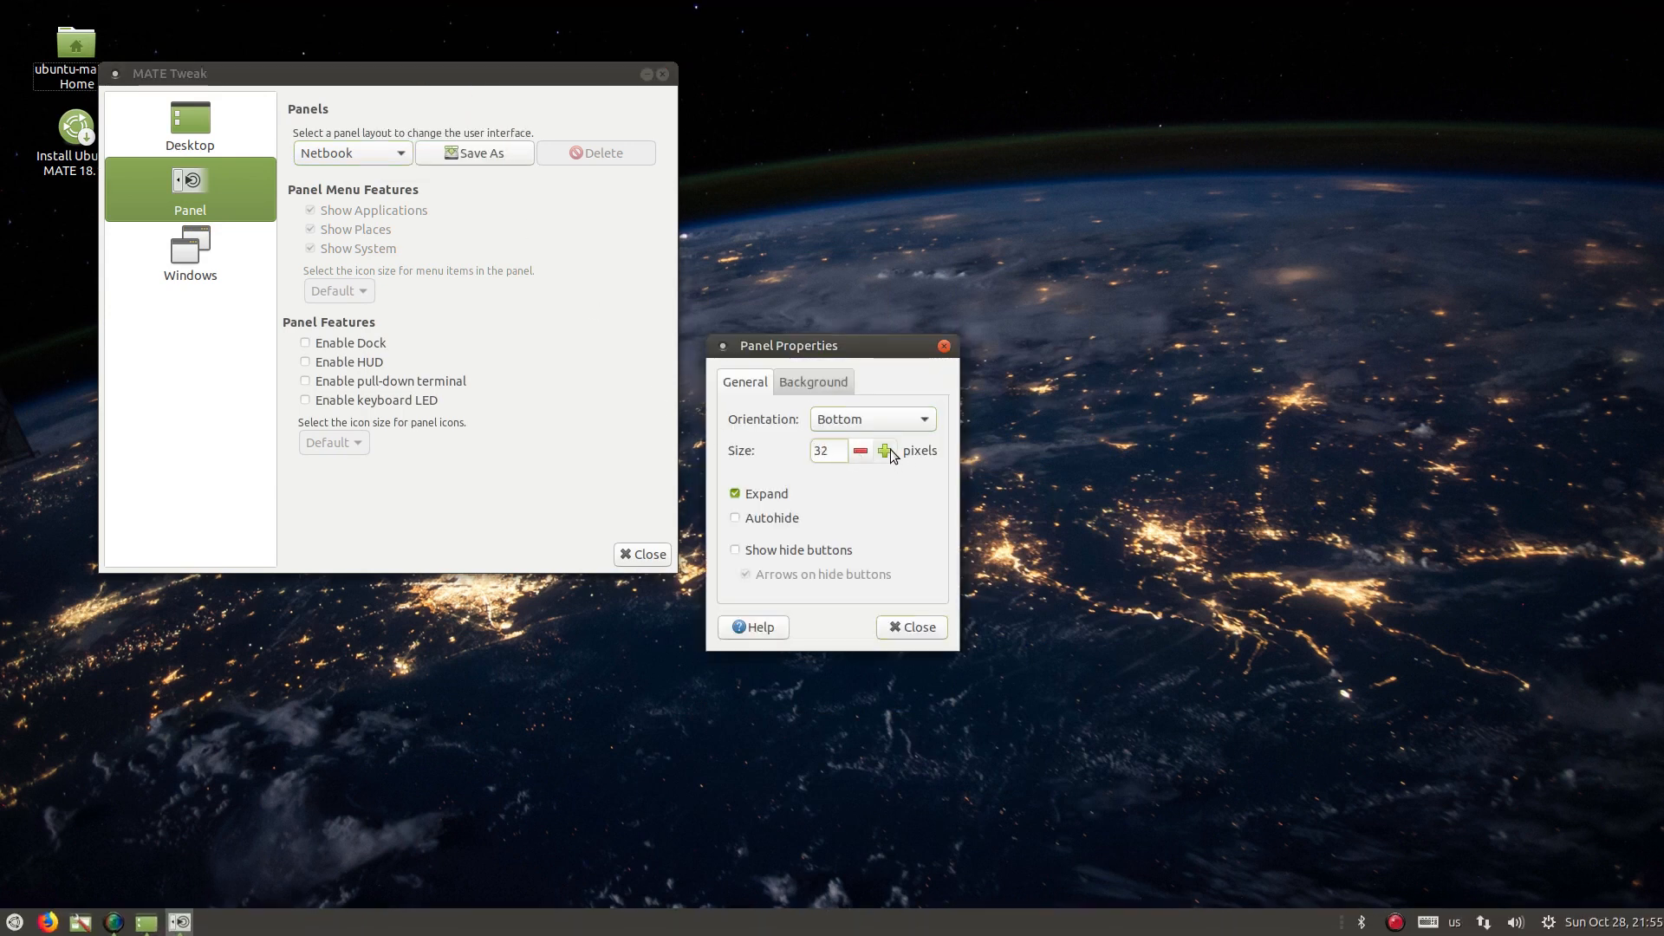
{"action": "left_click", "coordinate": [891, 451]}
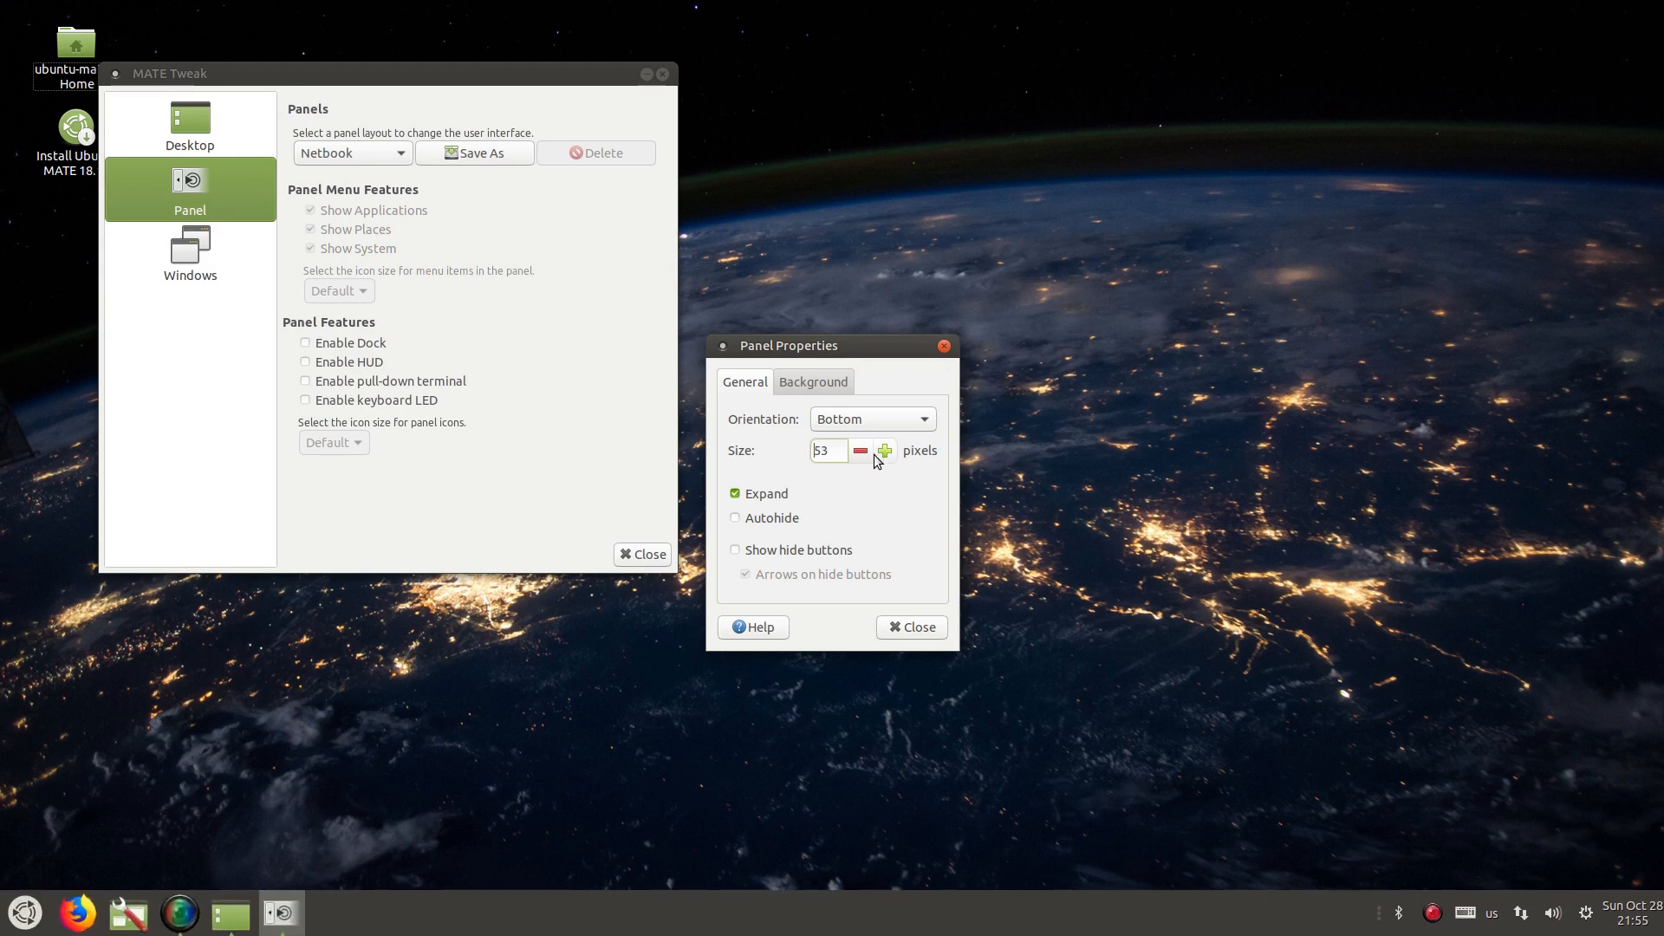
{"action": "left_click", "coordinate": [860, 452]}
{"action": "left_click", "coordinate": [860, 453]}
{"action": "left_click", "coordinate": [860, 452]}
{"action": "left_click", "coordinate": [928, 632]}
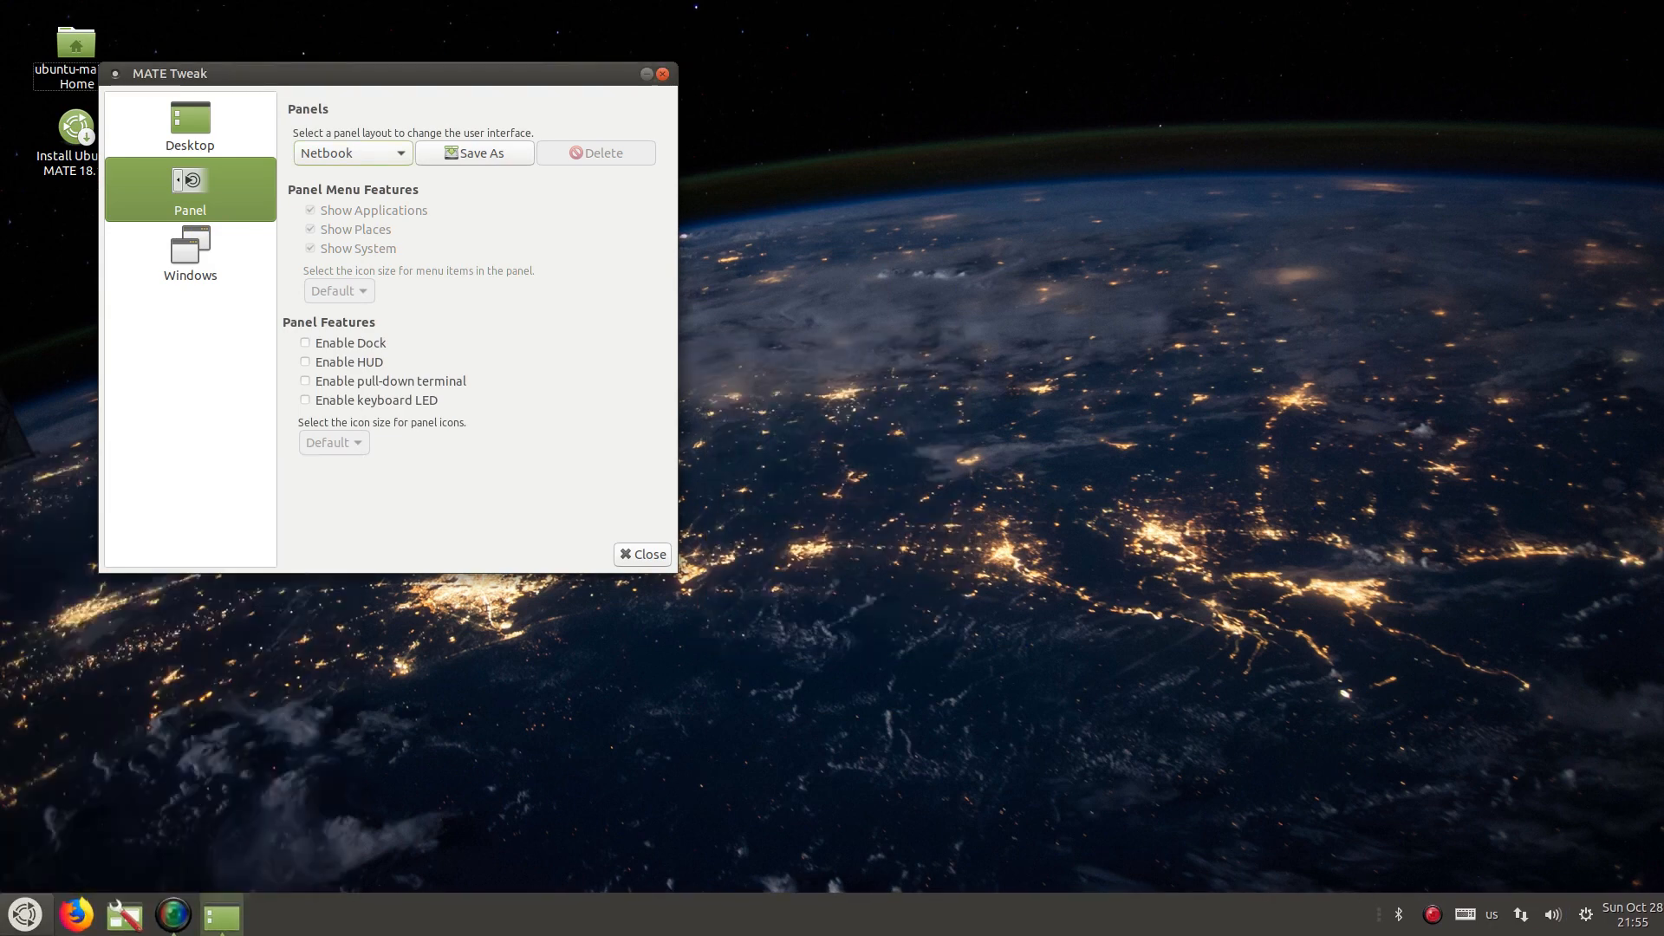
Step: View the panel clock's calendar and set the clock preferences to 12 hour format with seconds shown
{"action": "left_click", "coordinate": [1658, 924]}
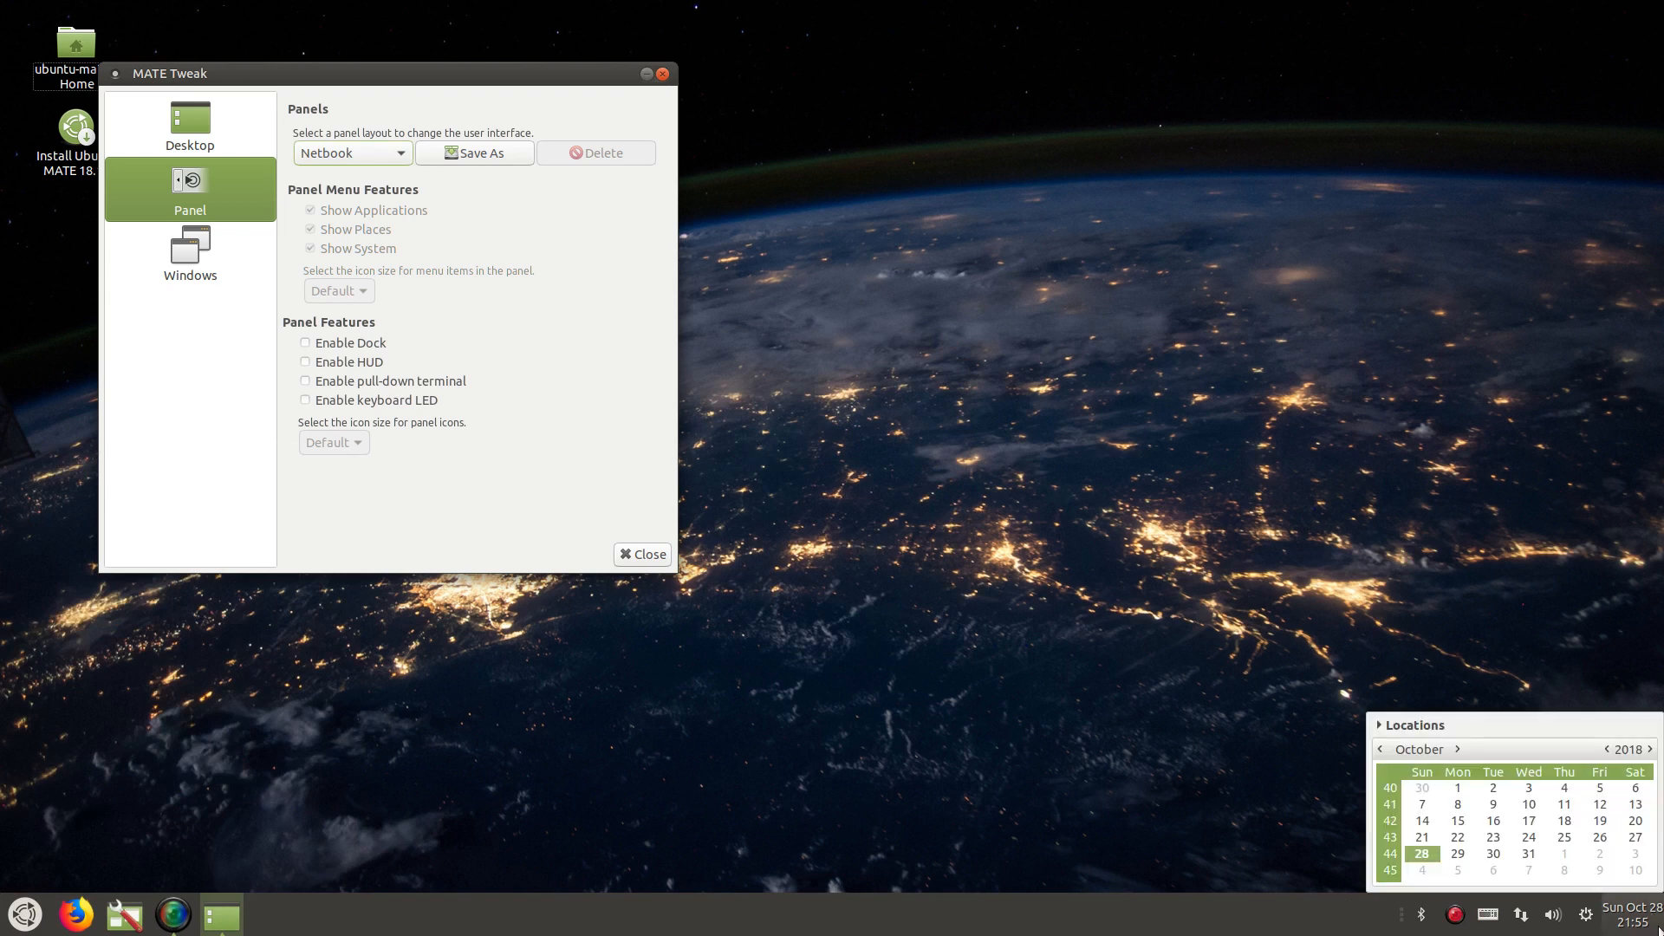
{"action": "right_click", "coordinate": [1647, 919]}
{"action": "left_click", "coordinate": [1581, 773]}
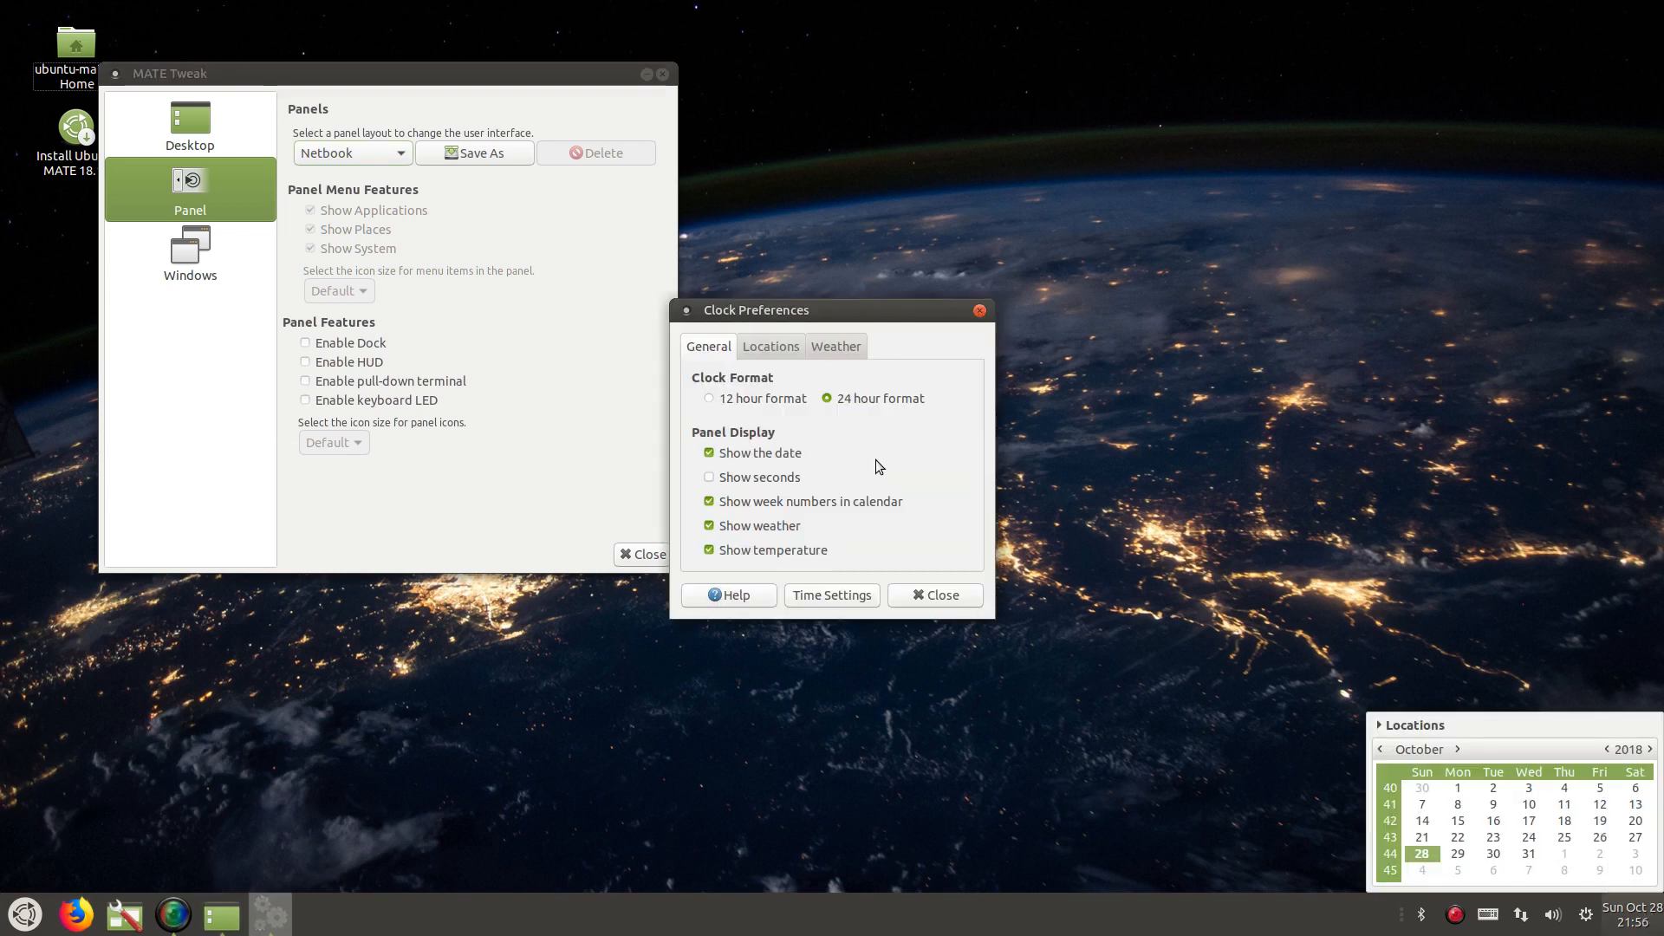
{"action": "left_click", "coordinate": [751, 476]}
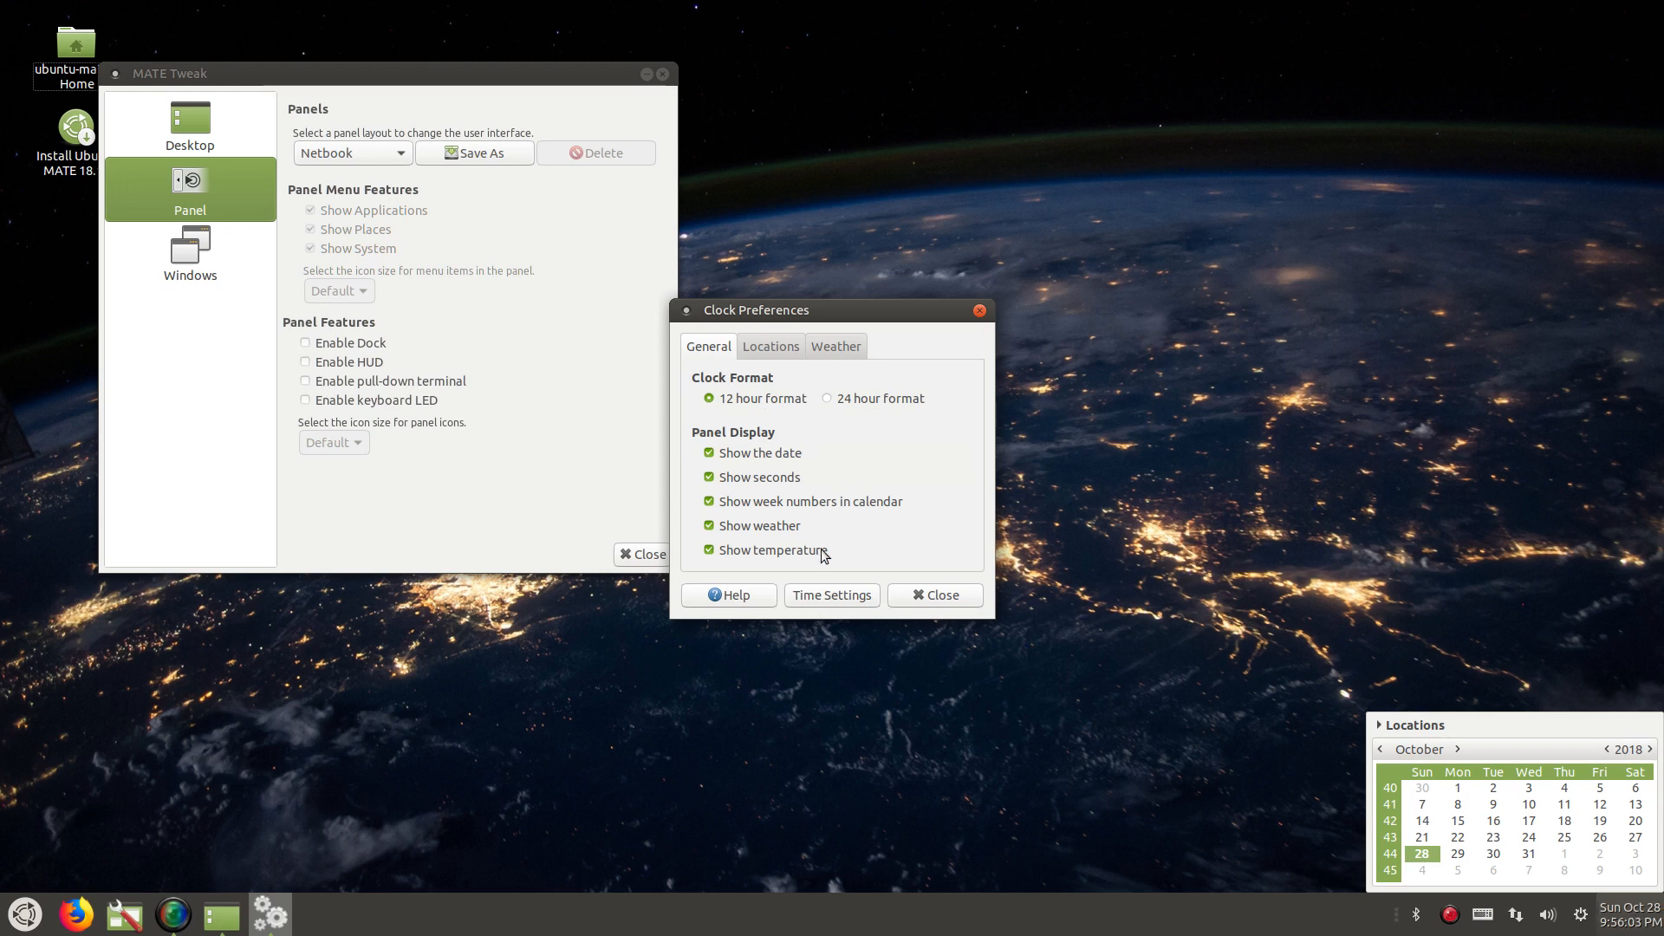
{"action": "left_click", "coordinate": [932, 595]}
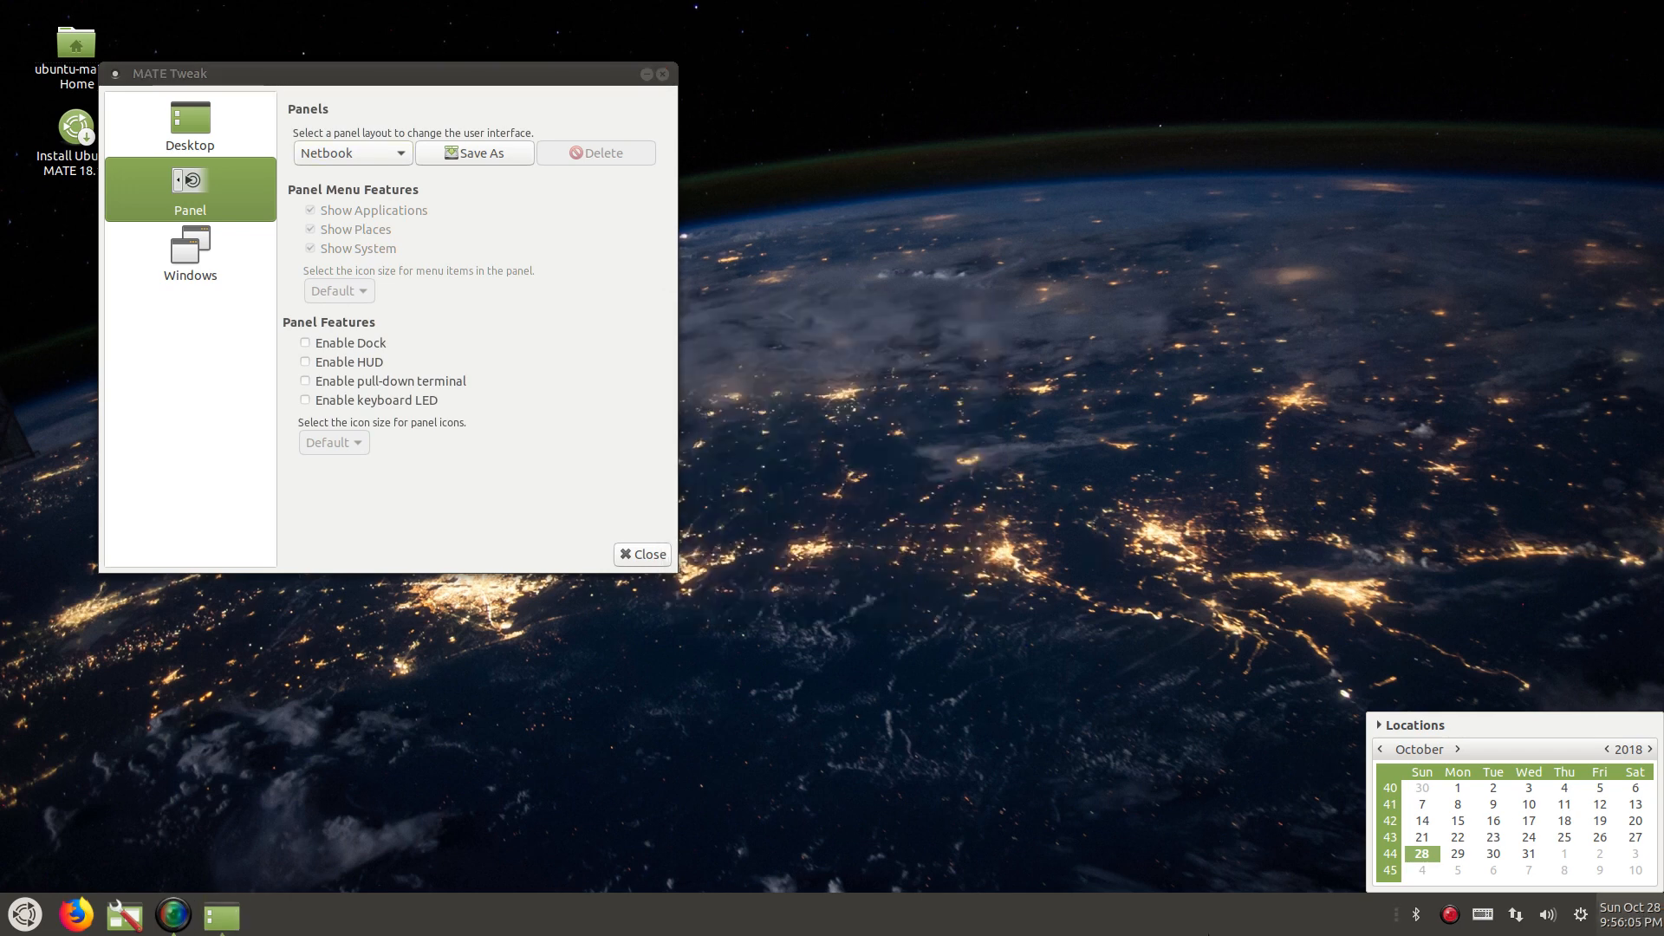
Step: Switch the panel layout to Pantheon and accept replacing the customized configuration
{"action": "left_click", "coordinate": [377, 162]}
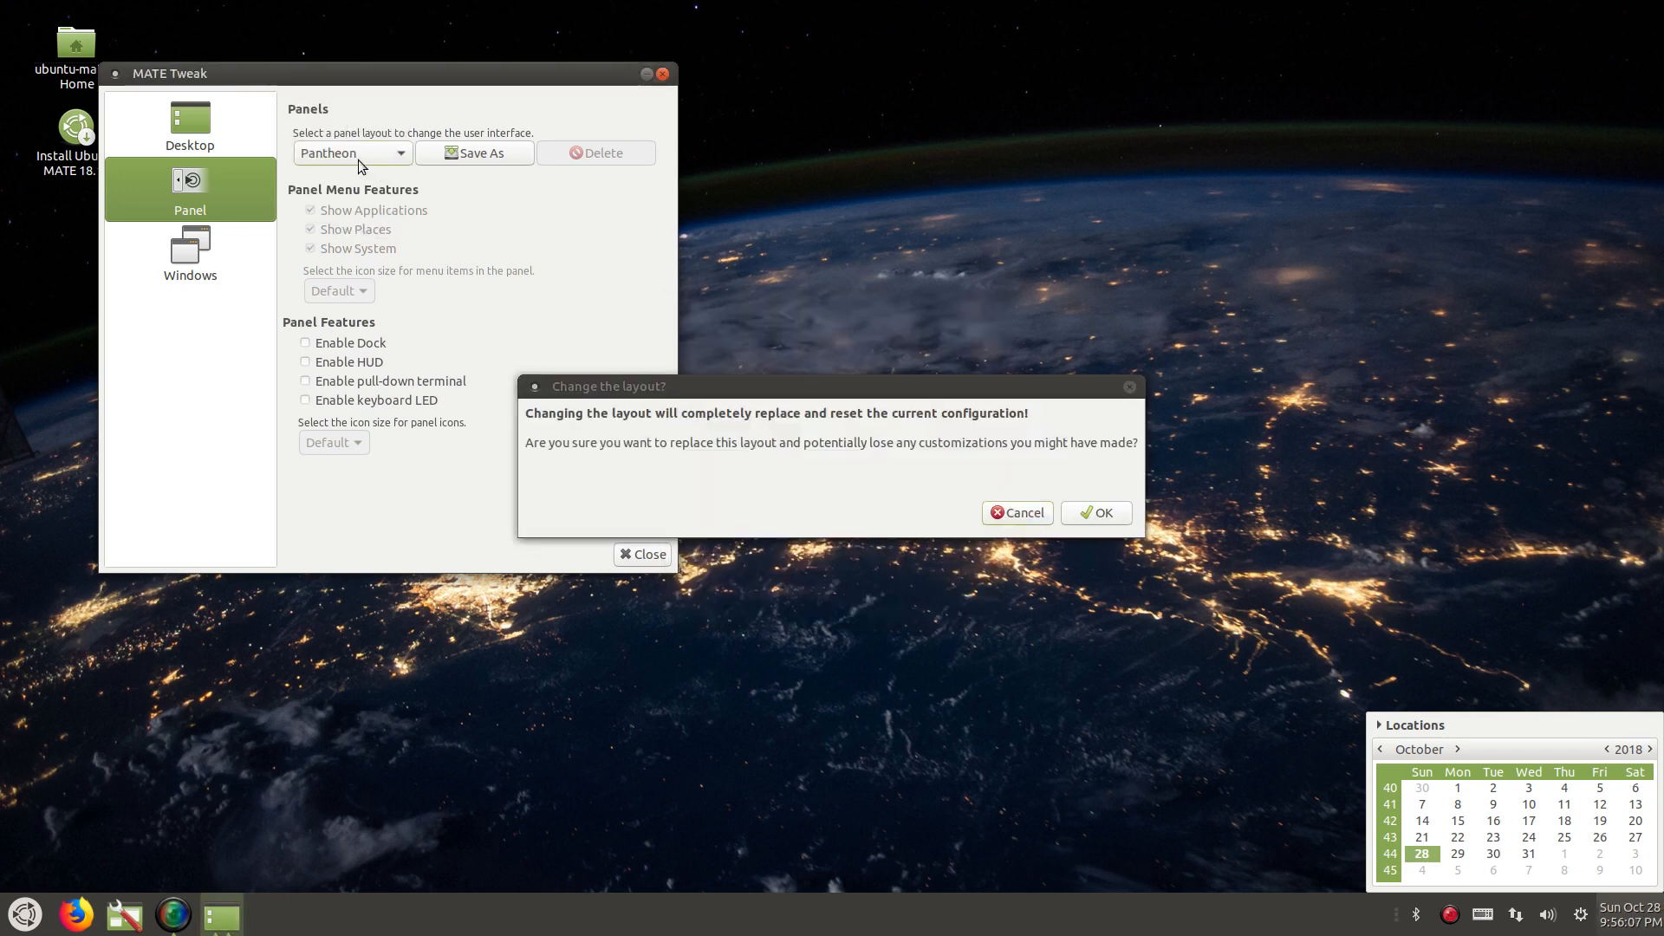
{"action": "left_click", "coordinate": [1038, 511]}
{"action": "left_click", "coordinate": [351, 158]}
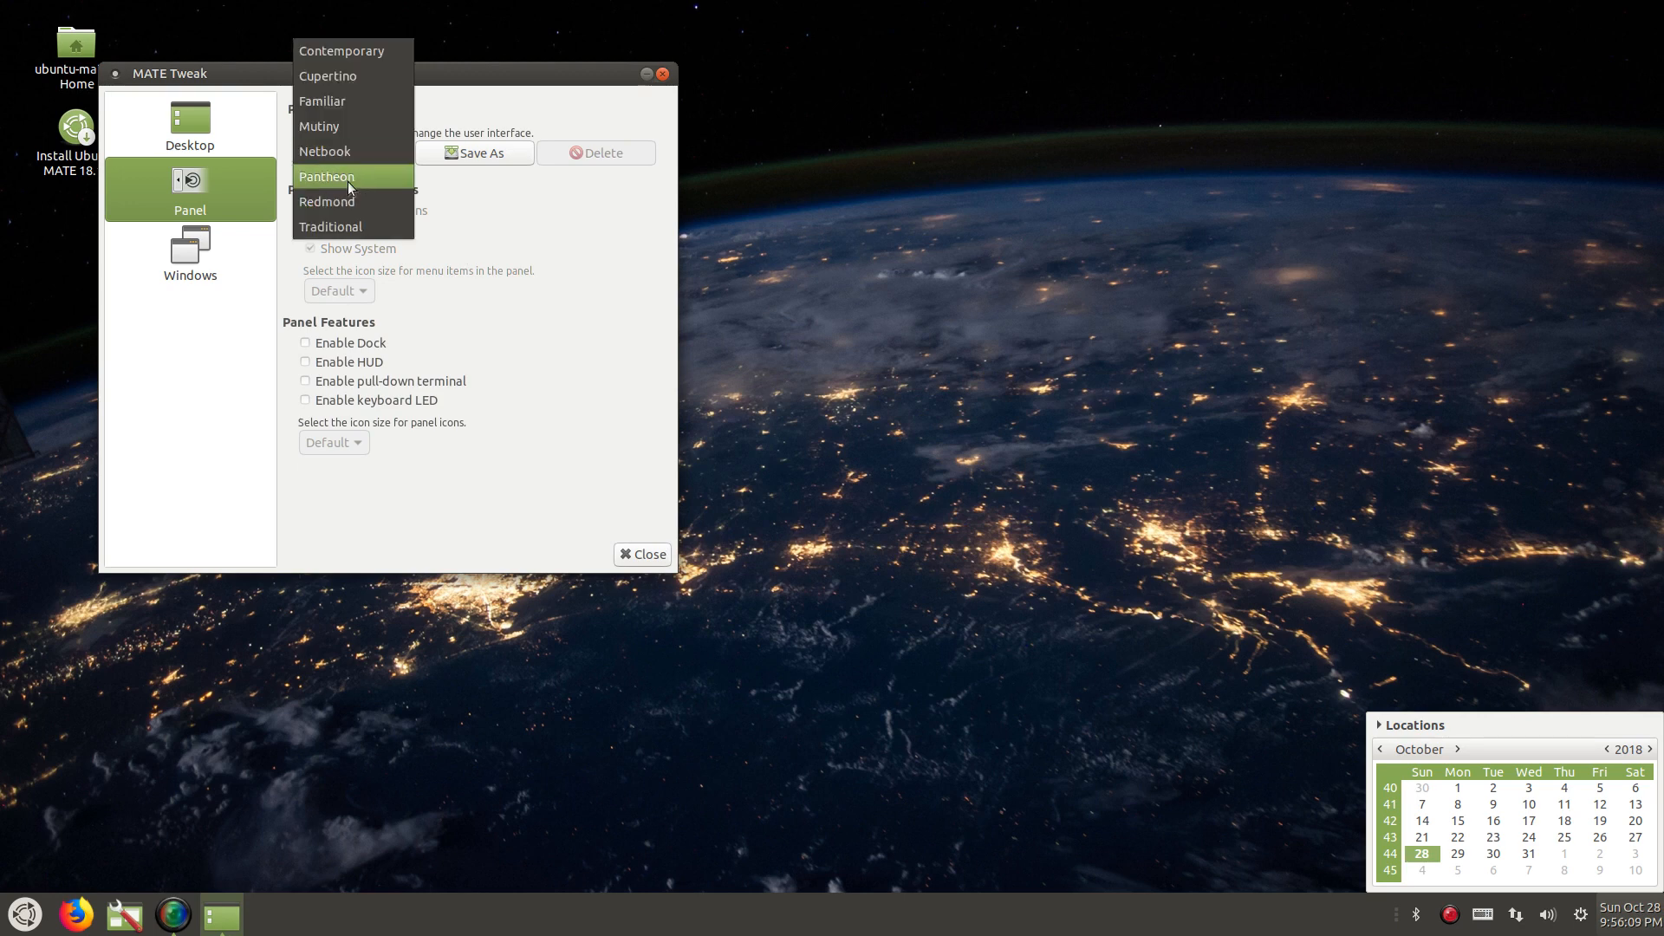
{"action": "left_click", "coordinate": [346, 180]}
{"action": "left_click", "coordinate": [1101, 514]}
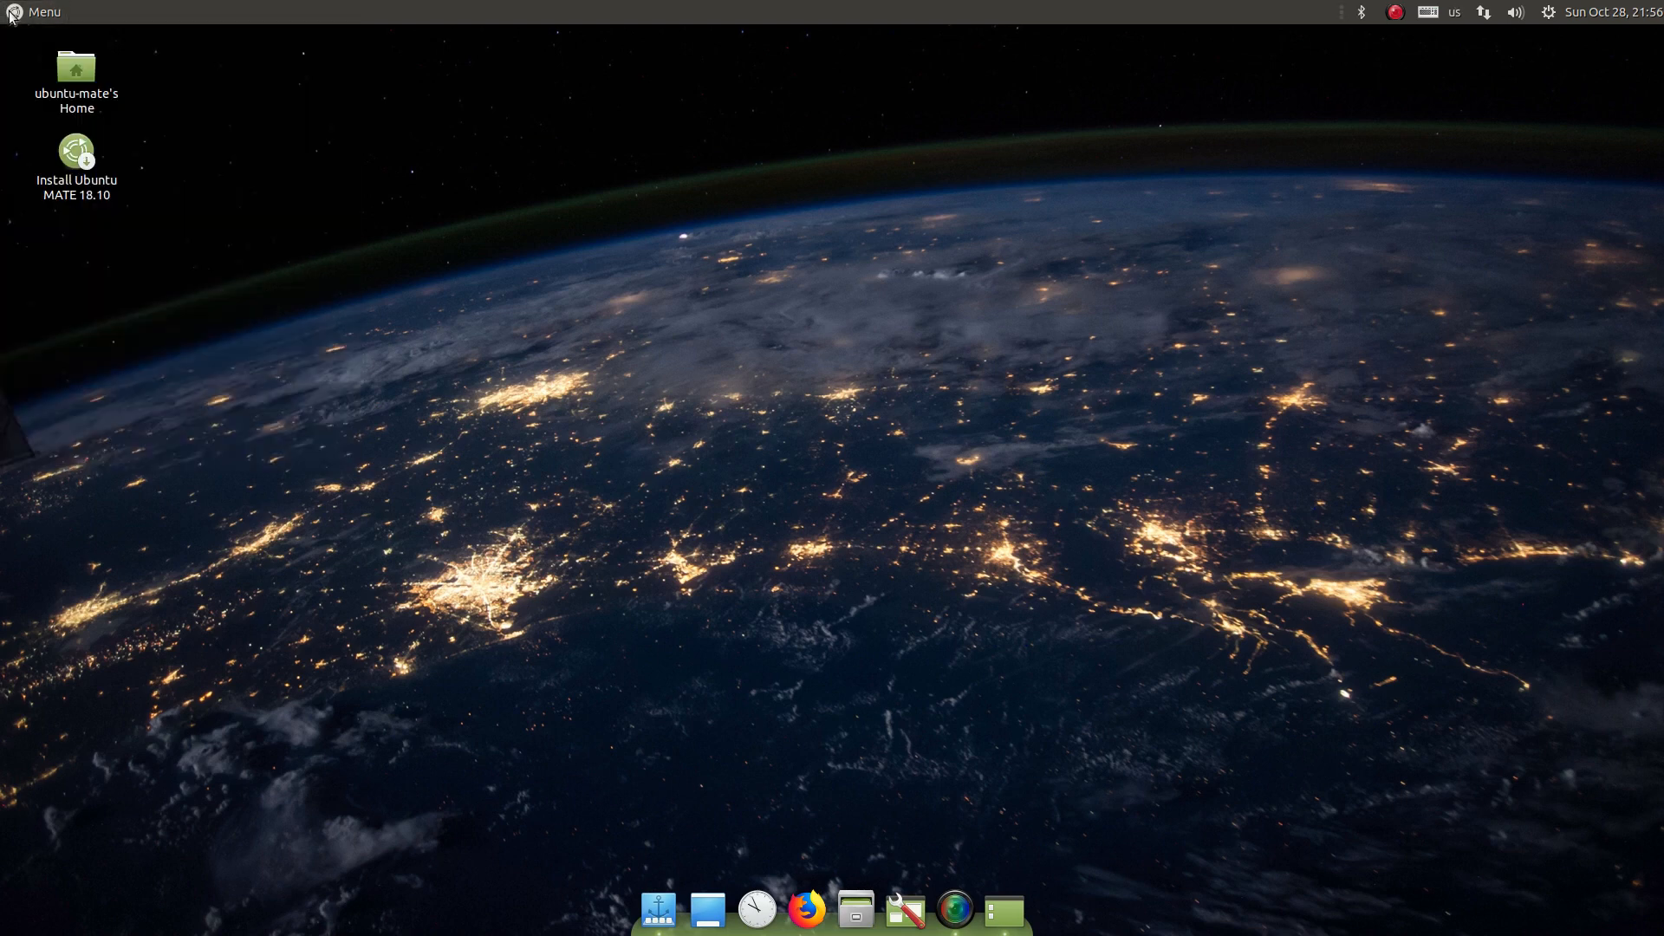
Step: Set the Pantheon layout's top panel size to 30 pixels in its properties
{"action": "right_click", "coordinate": [1612, 12]}
{"action": "left_click", "coordinate": [828, 6]}
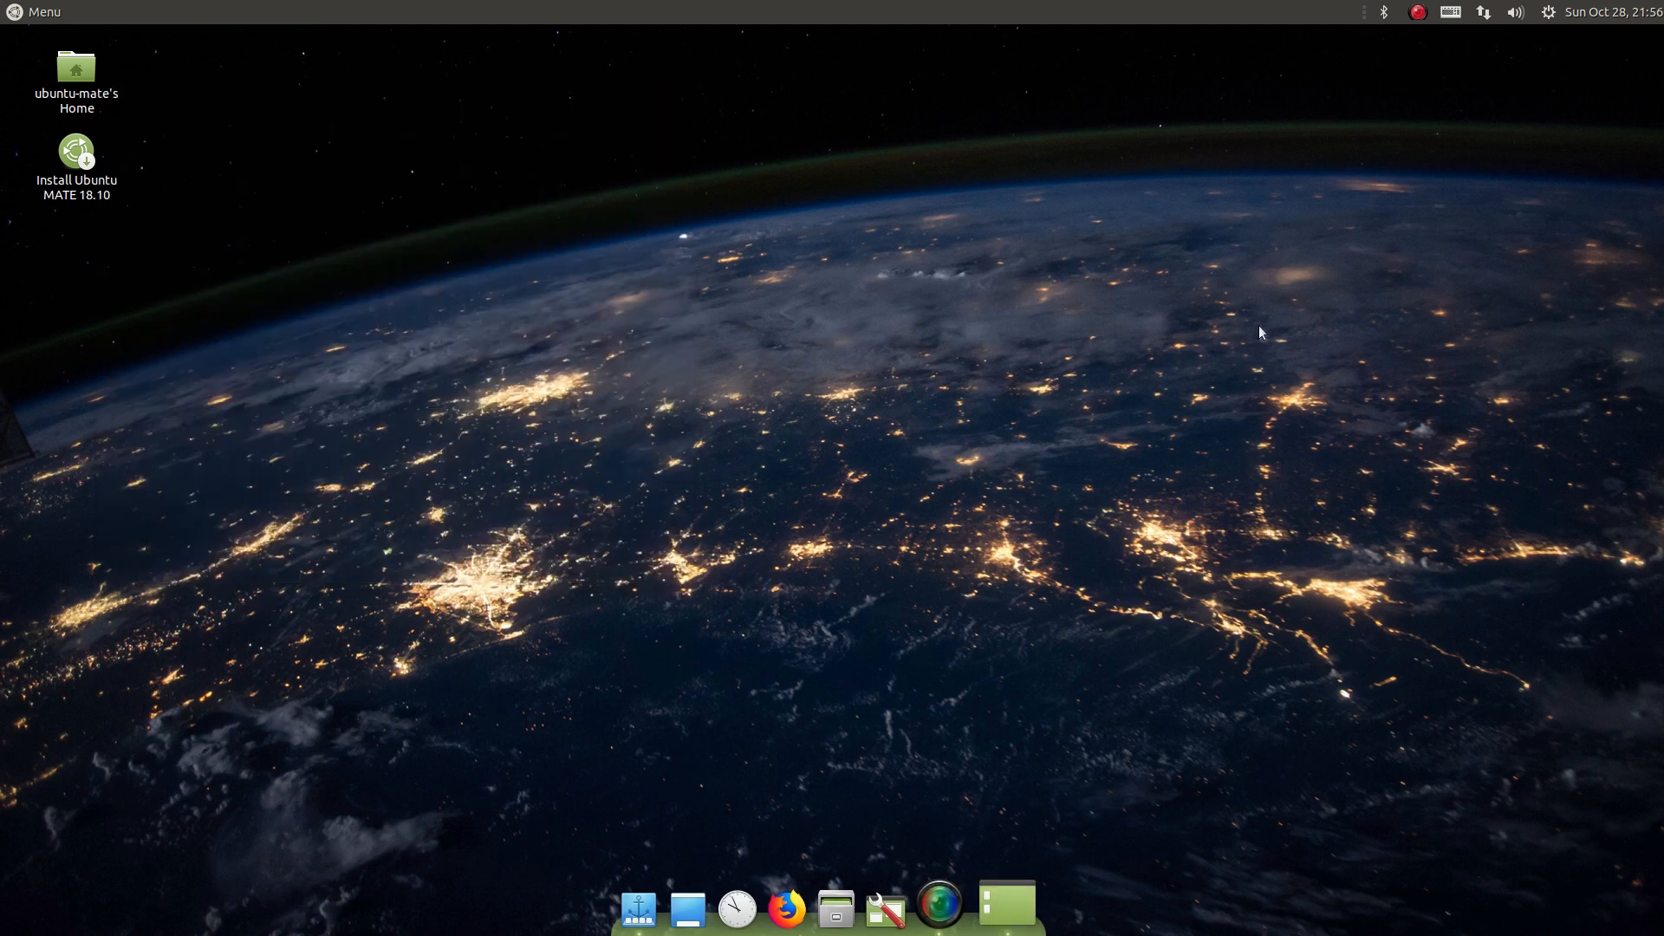
{"action": "right_click", "coordinate": [1352, 7]}
{"action": "right_click", "coordinate": [1259, 8]}
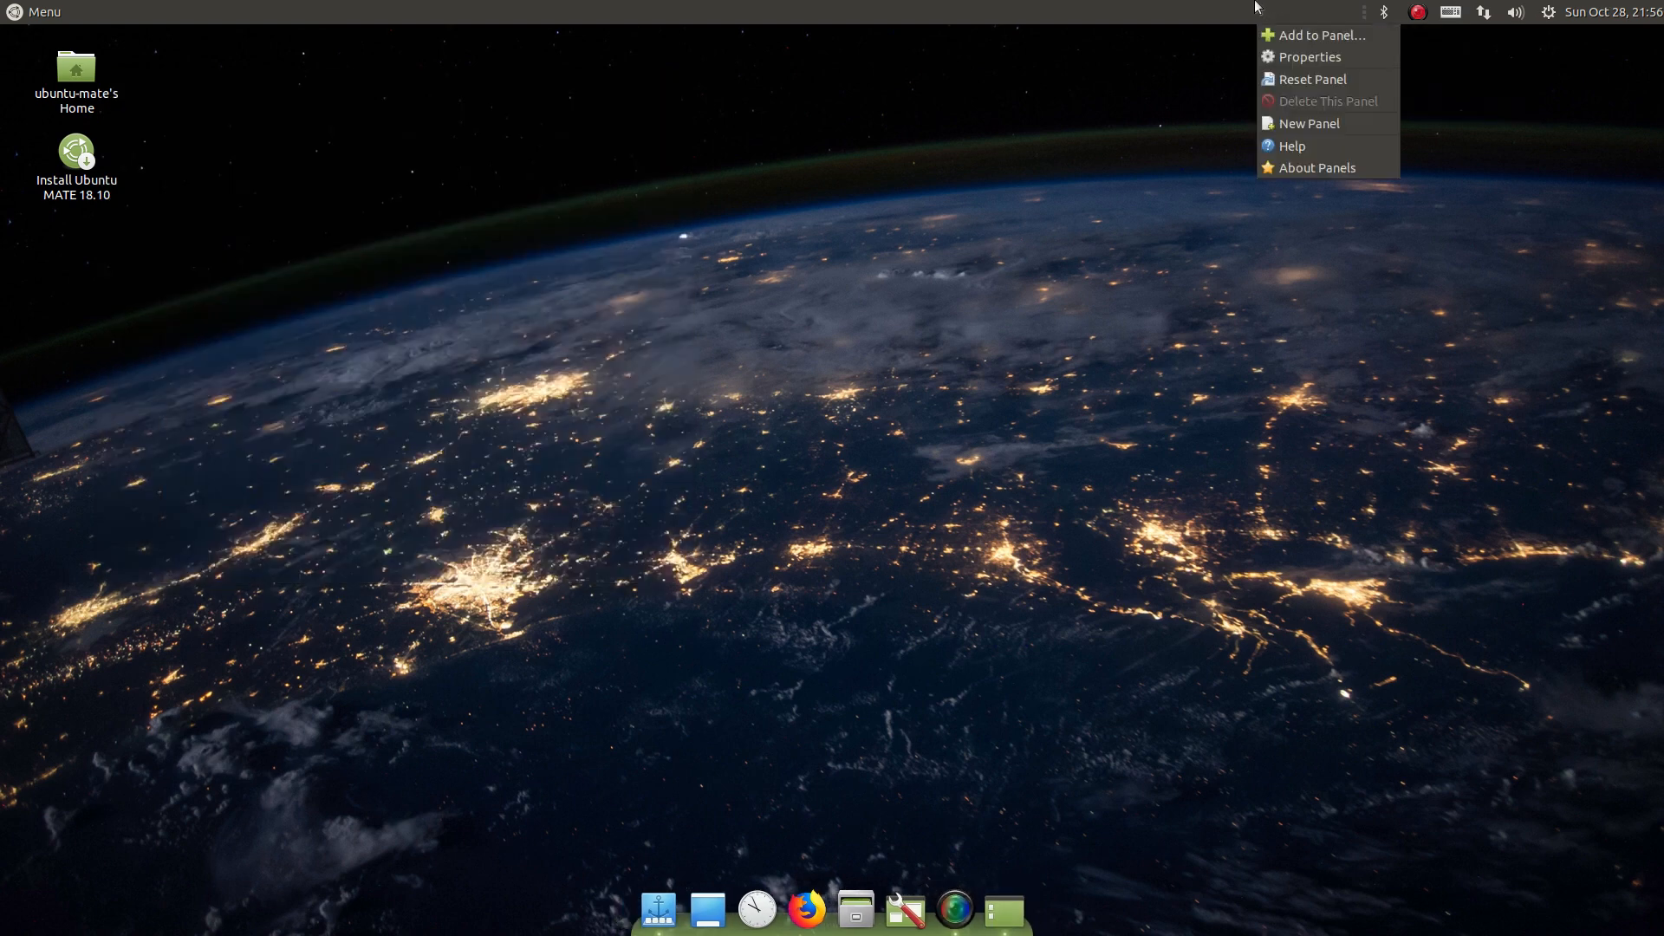
{"action": "left_click", "coordinate": [1304, 58]}
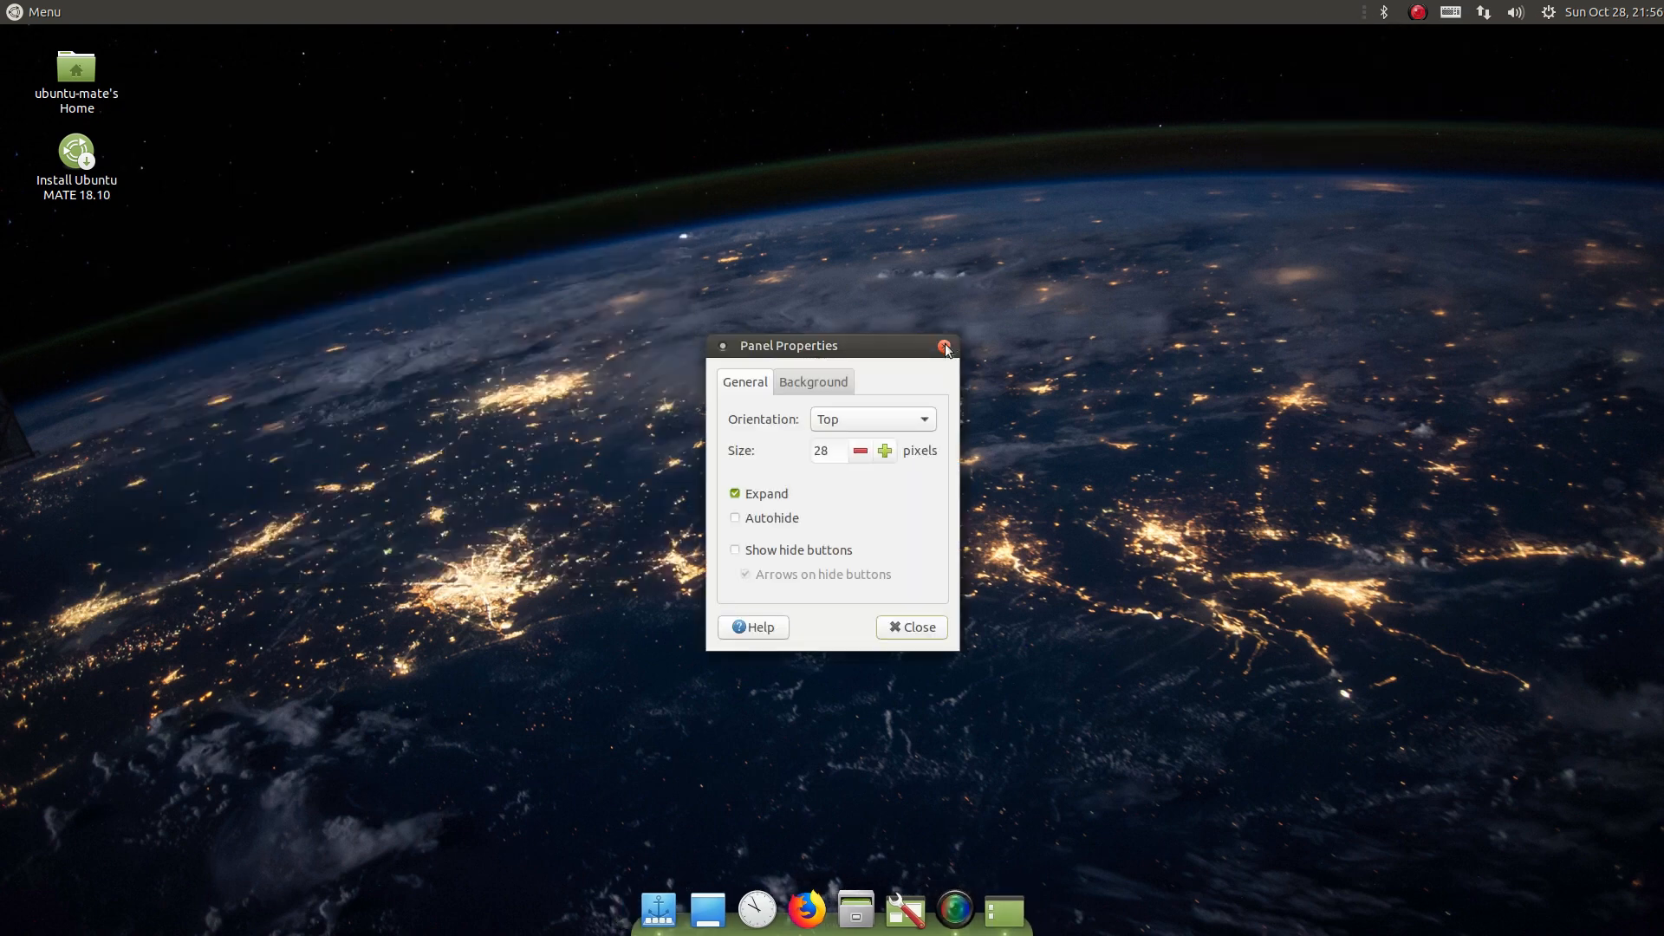
{"action": "left_click", "coordinate": [884, 450]}
{"action": "left_click", "coordinate": [884, 449]}
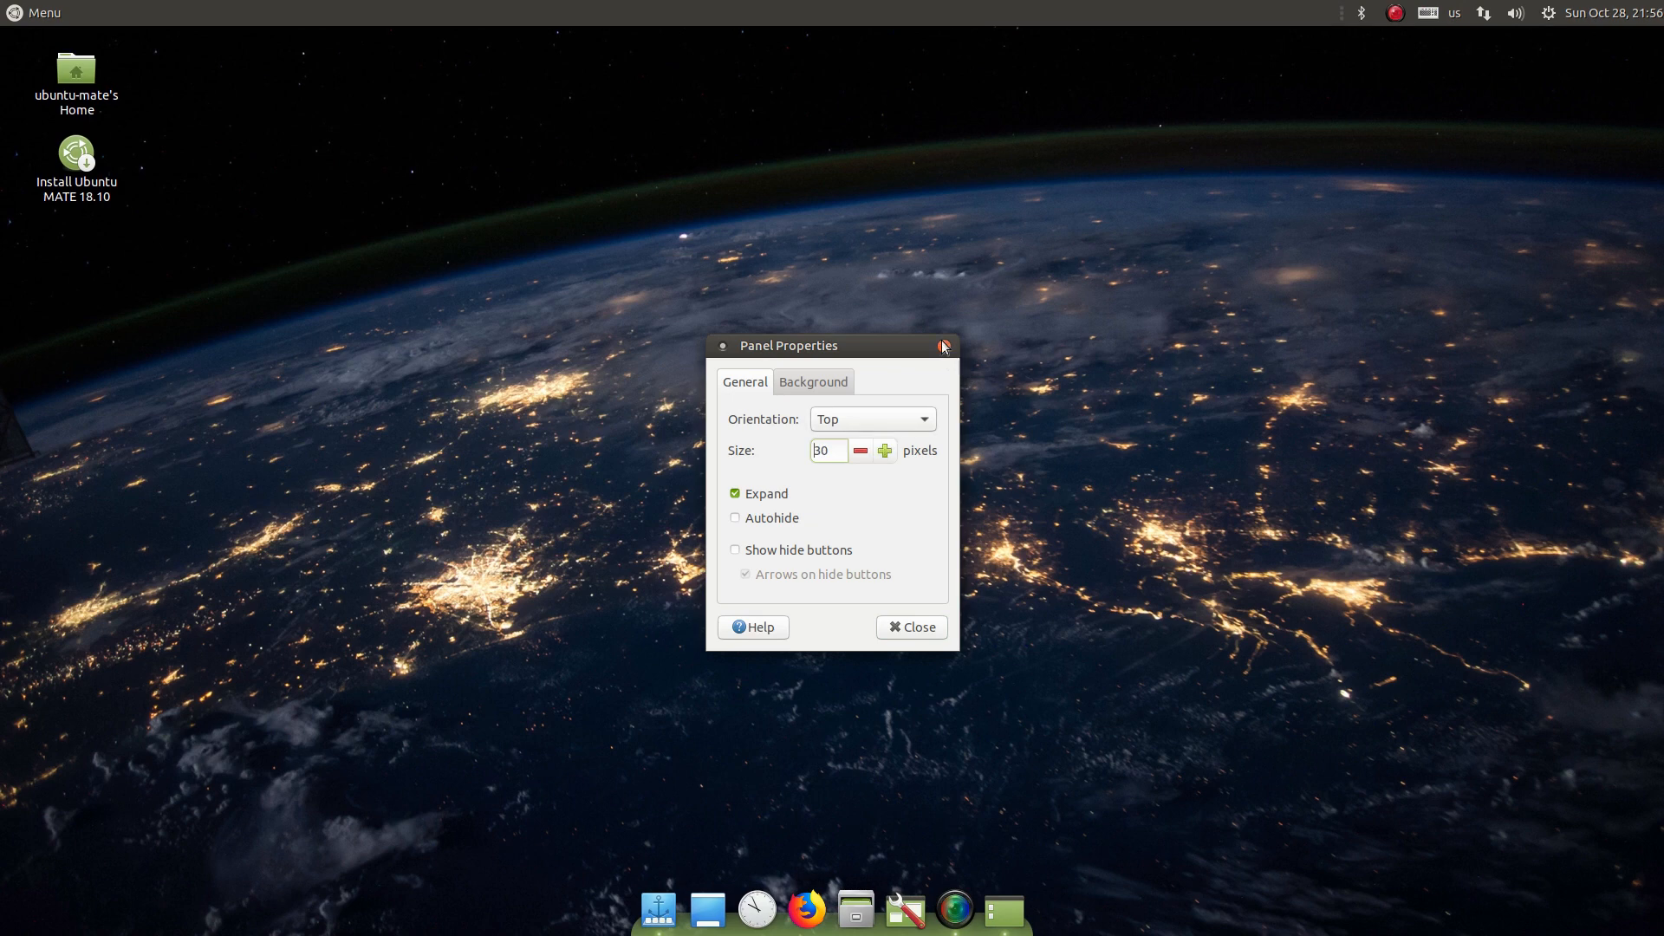
{"action": "left_click", "coordinate": [944, 347]}
Step: Bring back the MATE Tweak window and change the panel layout to Redmond, accepting the reset
{"action": "left_click", "coordinate": [1005, 910]}
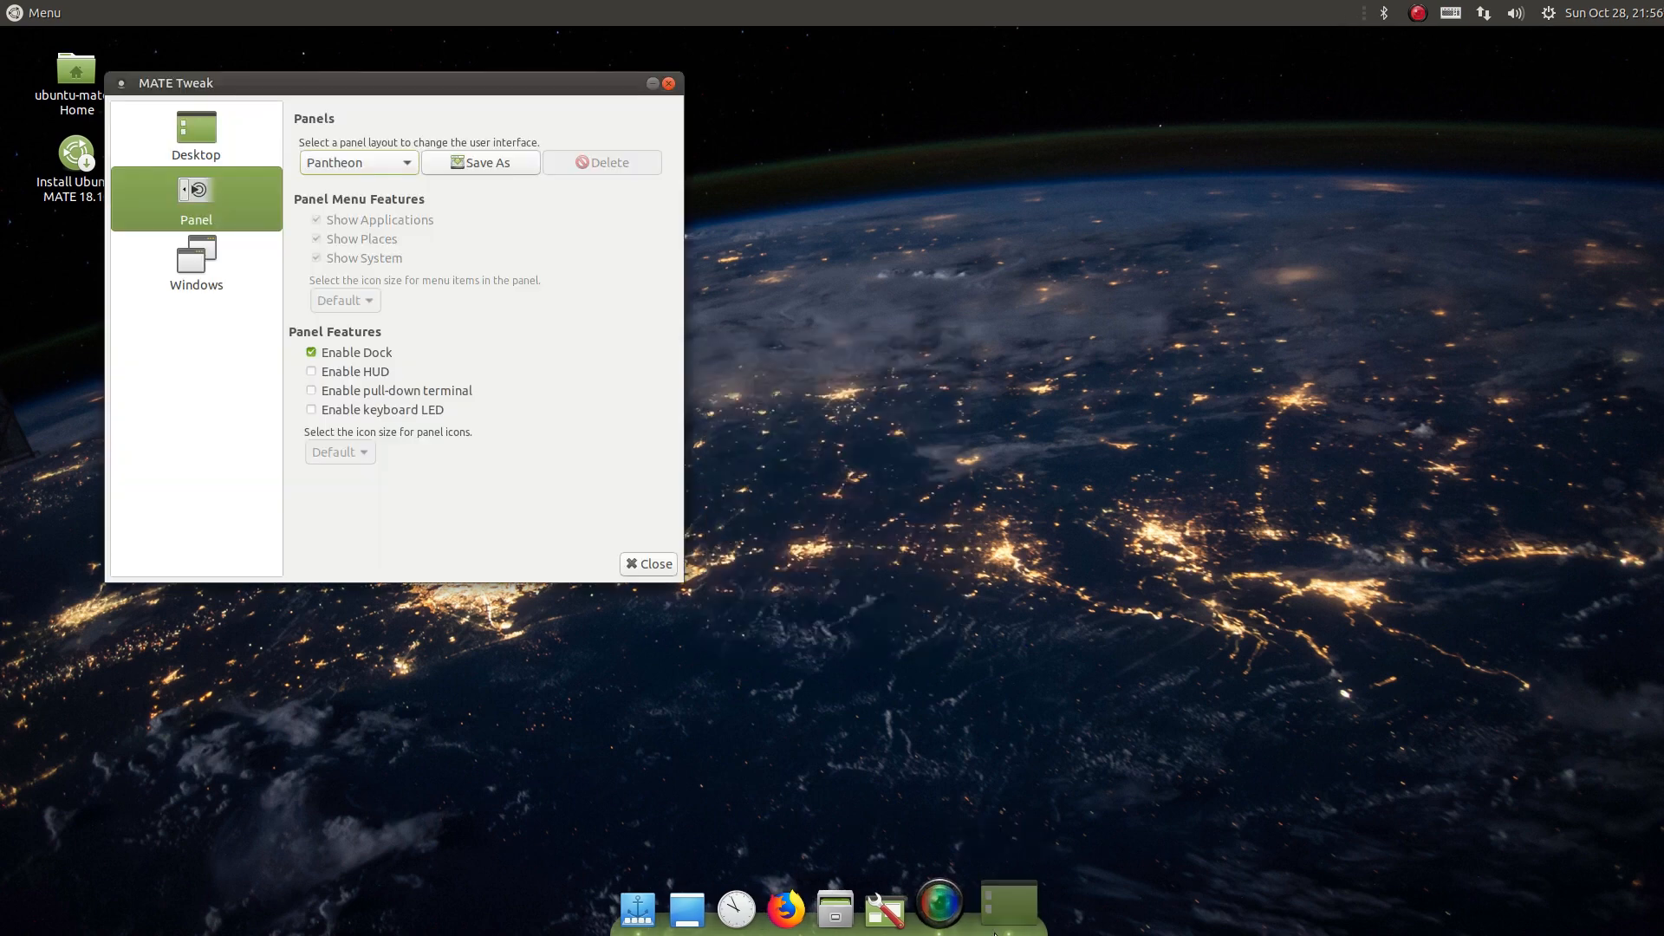
{"action": "left_click", "coordinate": [359, 154]}
{"action": "left_click", "coordinate": [359, 152]}
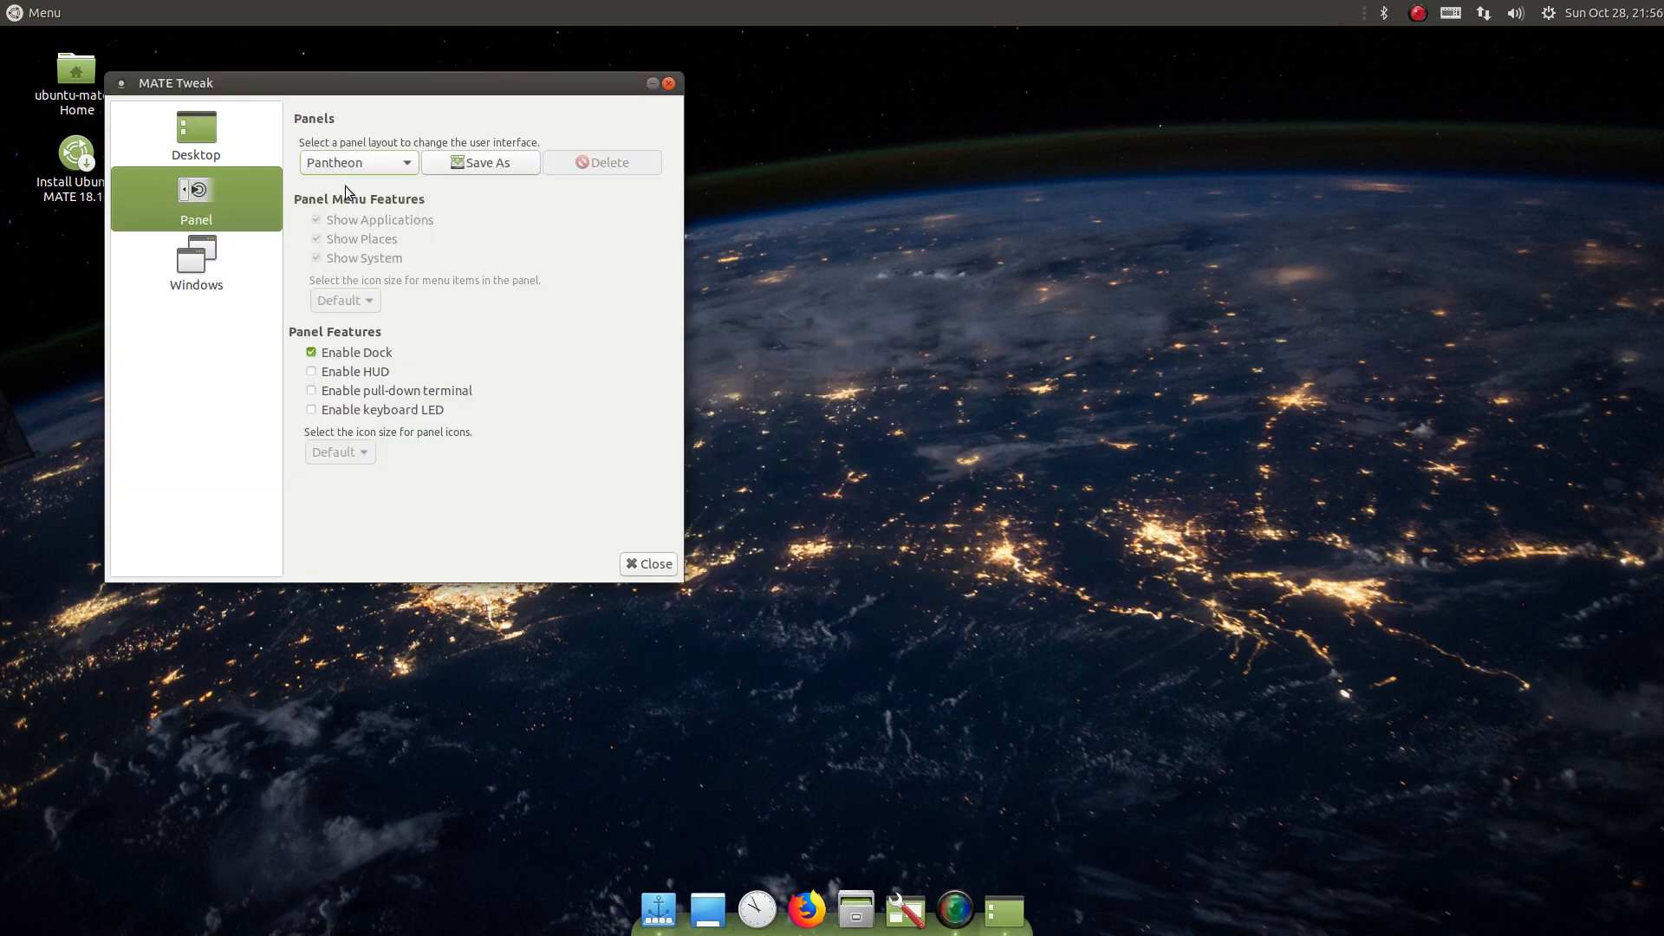
{"action": "left_click", "coordinate": [359, 154]}
{"action": "left_click", "coordinate": [367, 178]}
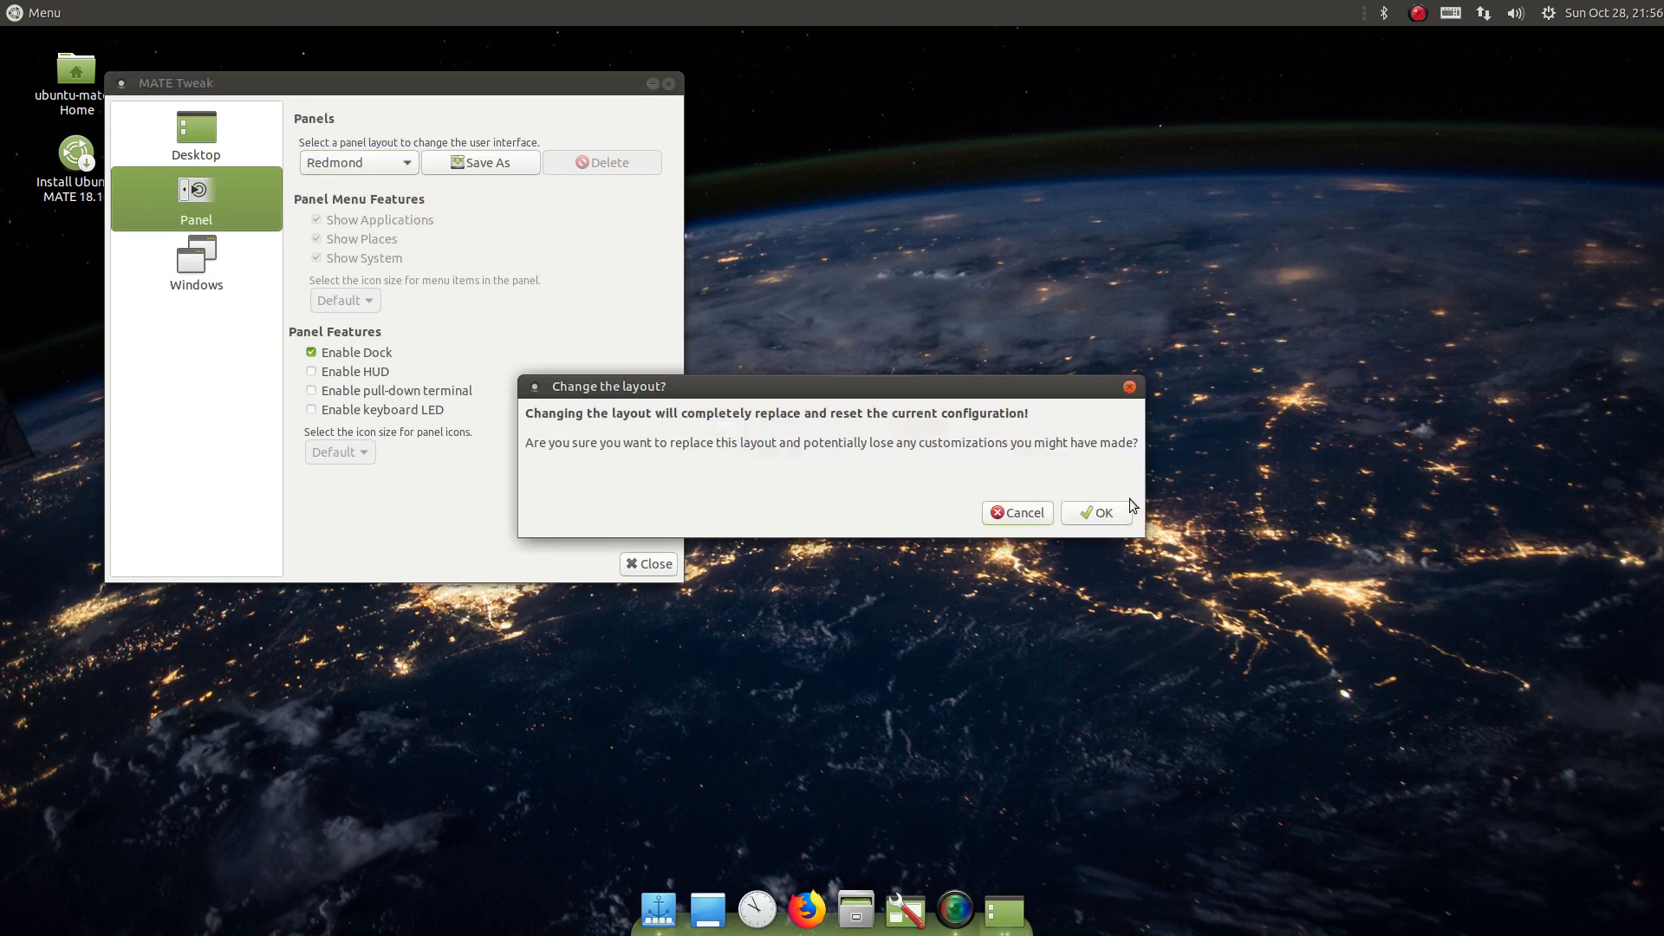
{"action": "left_click", "coordinate": [1096, 512]}
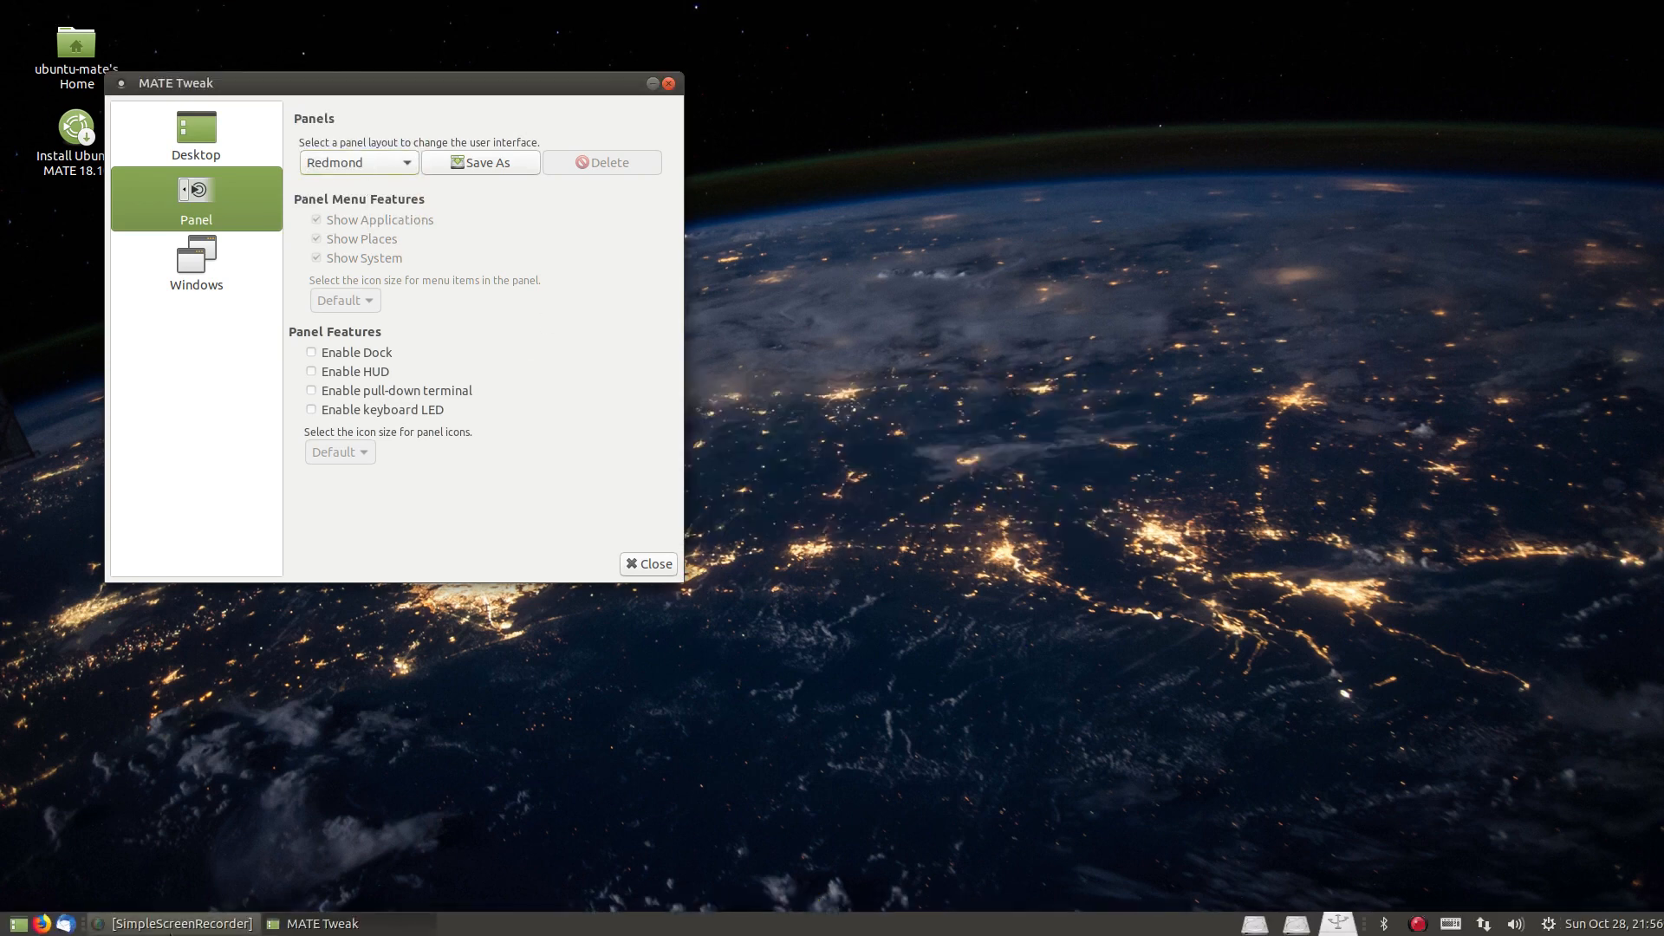
Step: Examine the Redmond layout's main menu and try showing and hiding SimpleScreenRecorder from the window list
{"action": "left_click", "coordinate": [49, 930]}
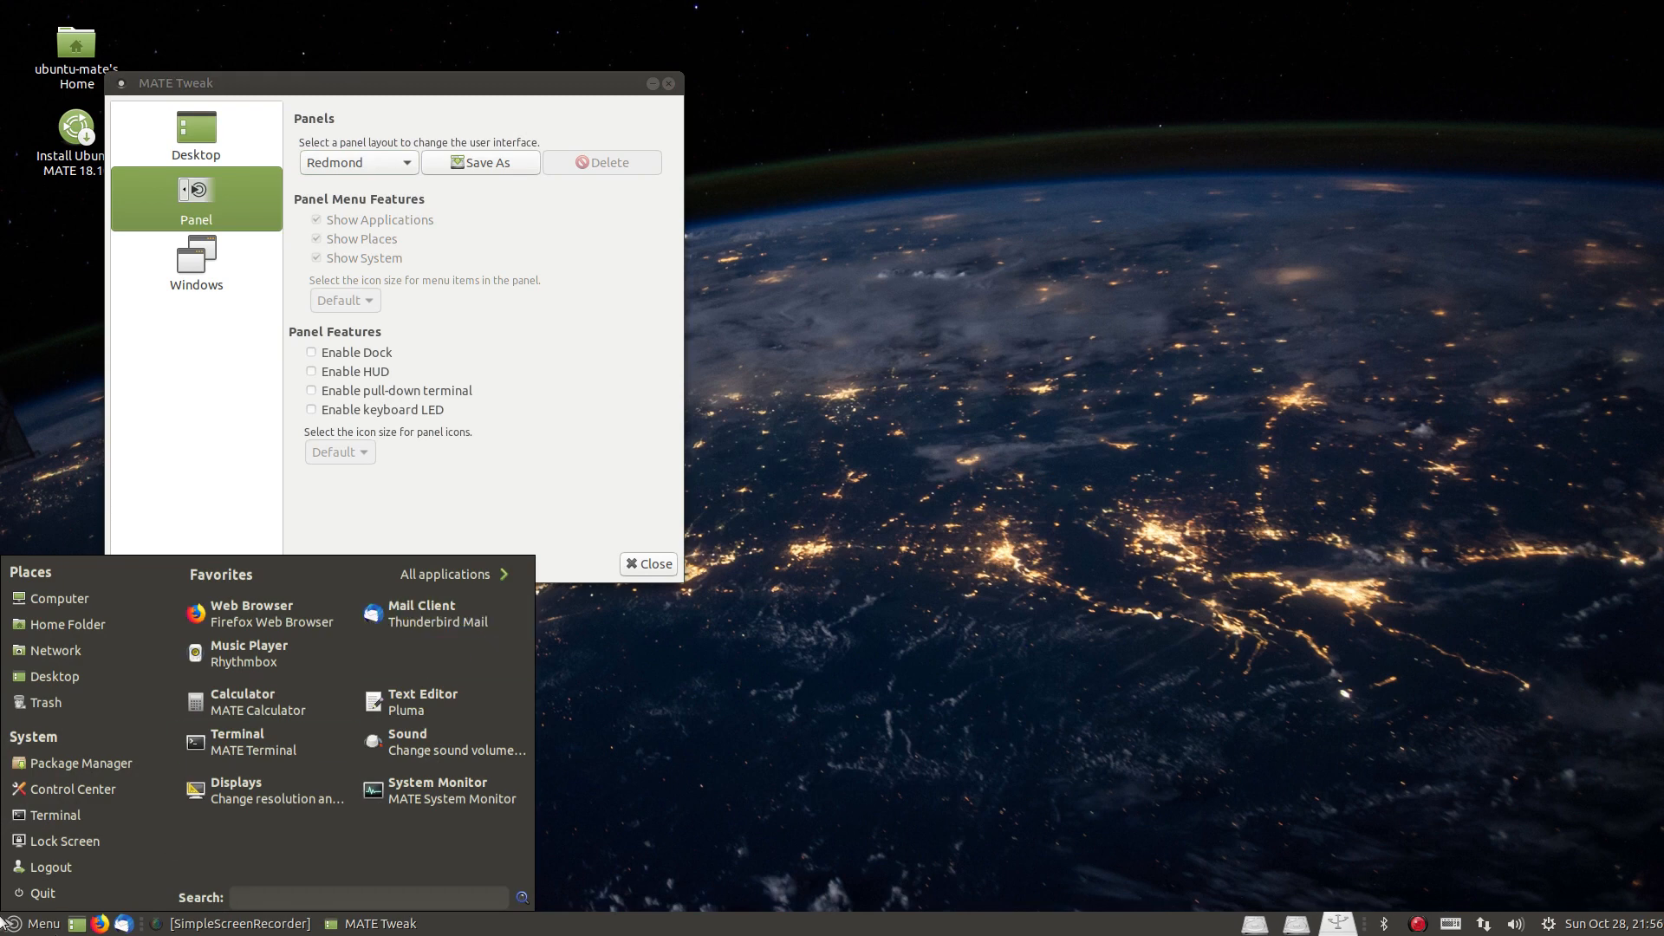
{"action": "left_click", "coordinate": [40, 926]}
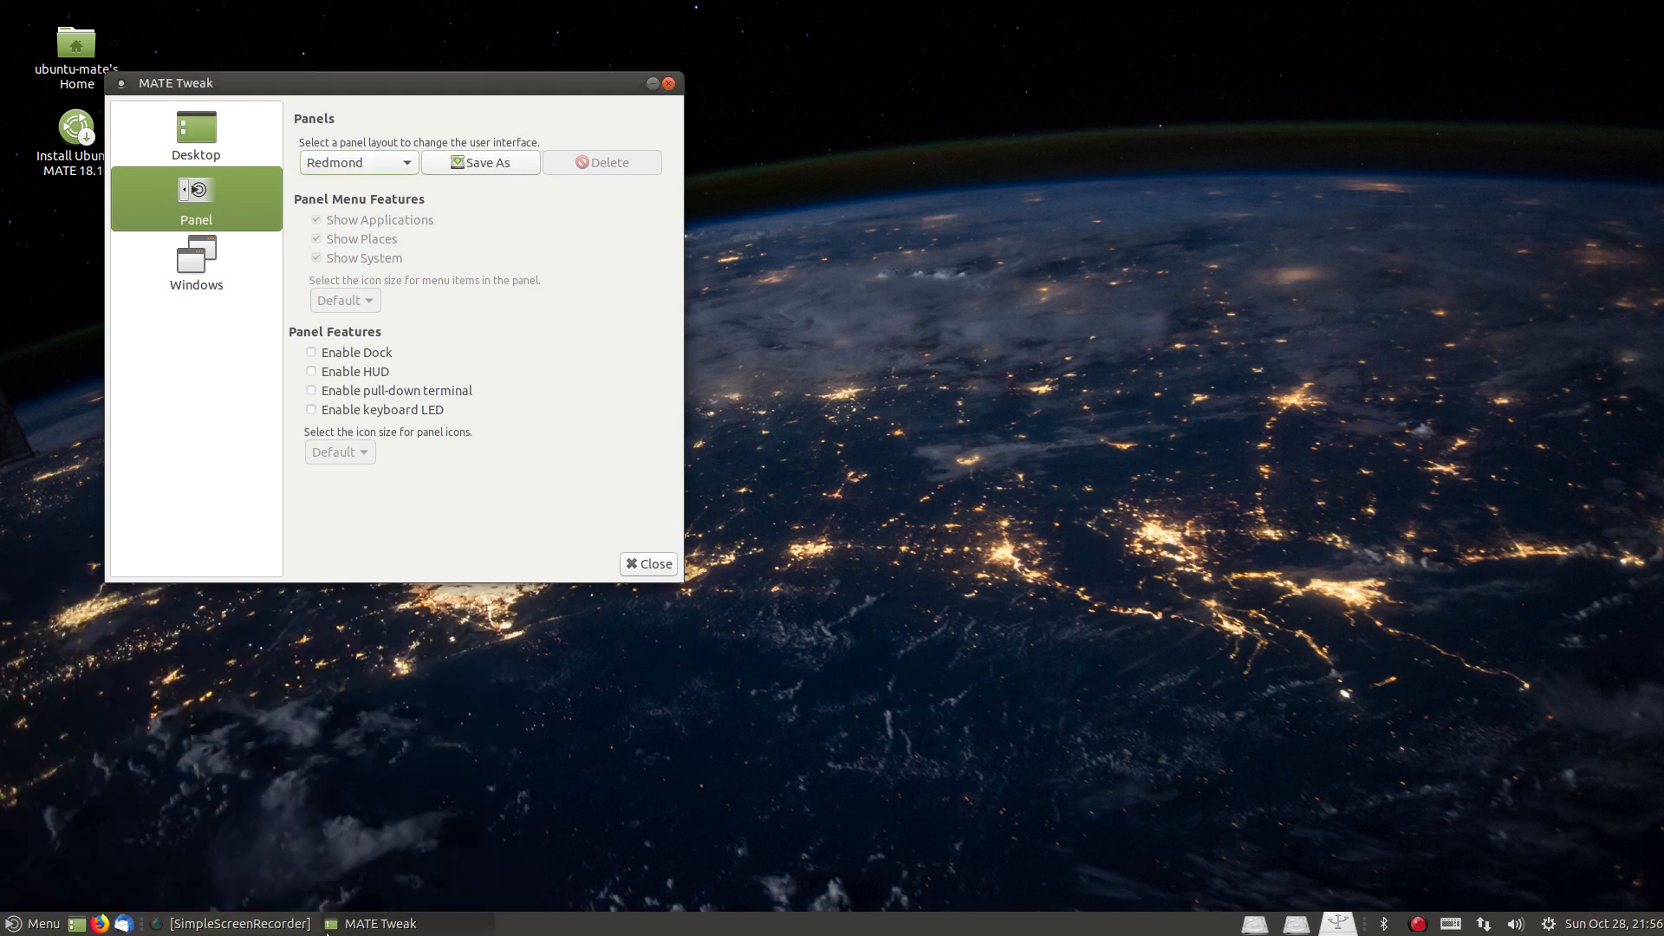
{"action": "left_click", "coordinate": [240, 924]}
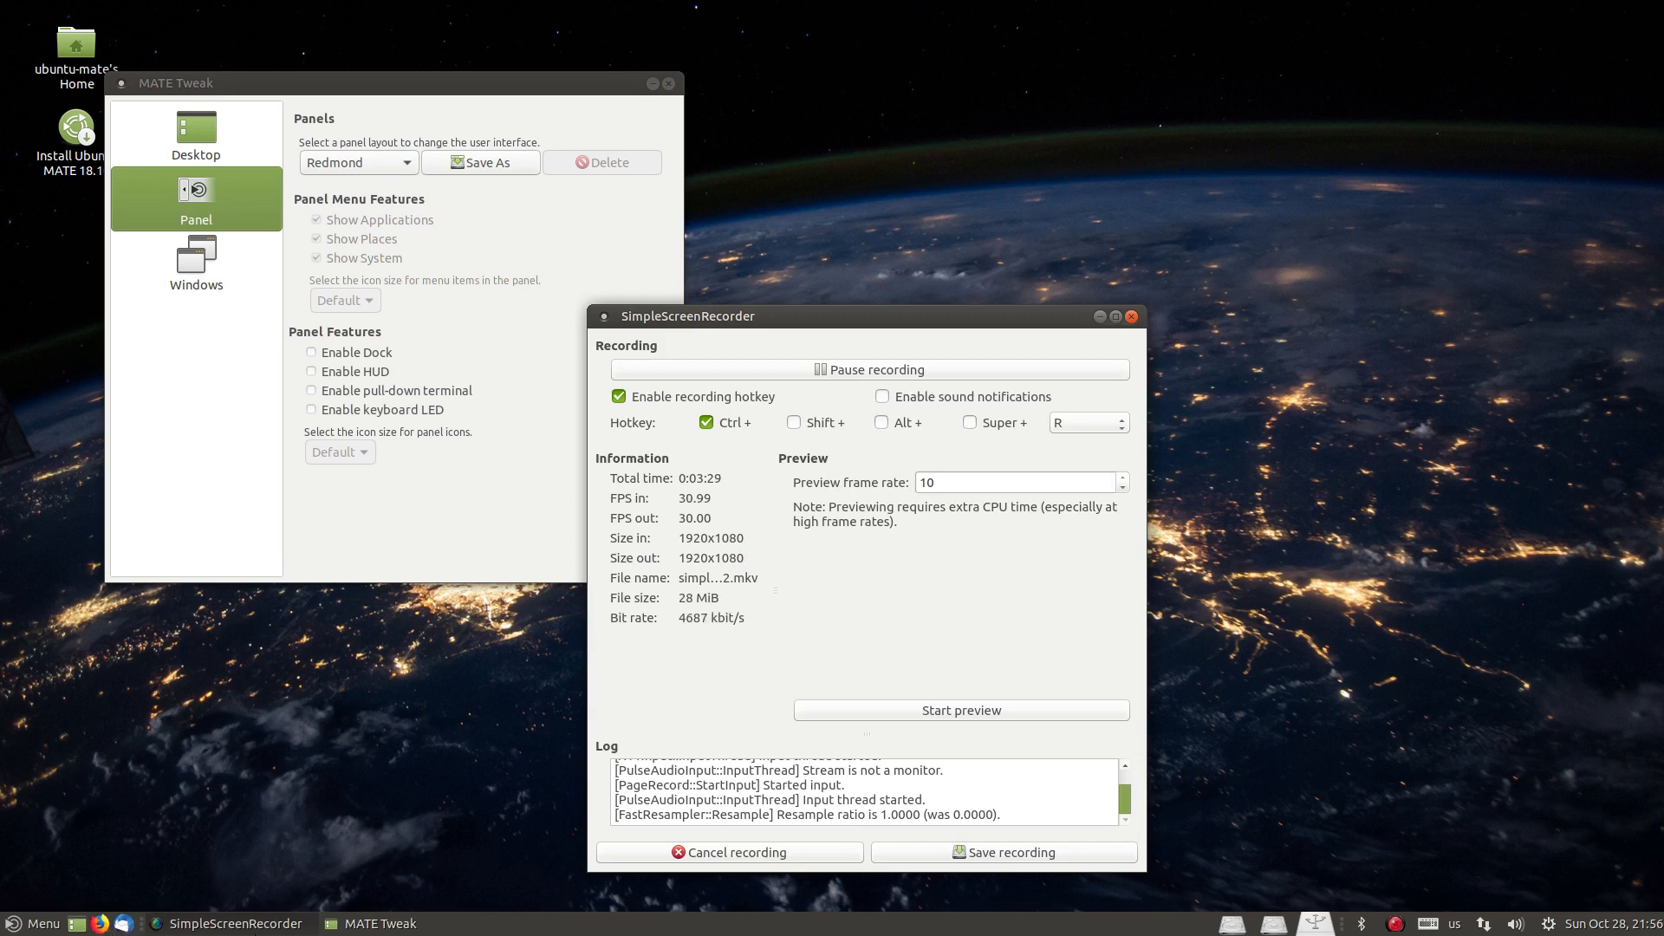
{"action": "left_click", "coordinate": [253, 932]}
Step: Change the panel layout to Traditional with the reset accepted, and browse the top panel's menus
{"action": "left_click", "coordinate": [367, 168]}
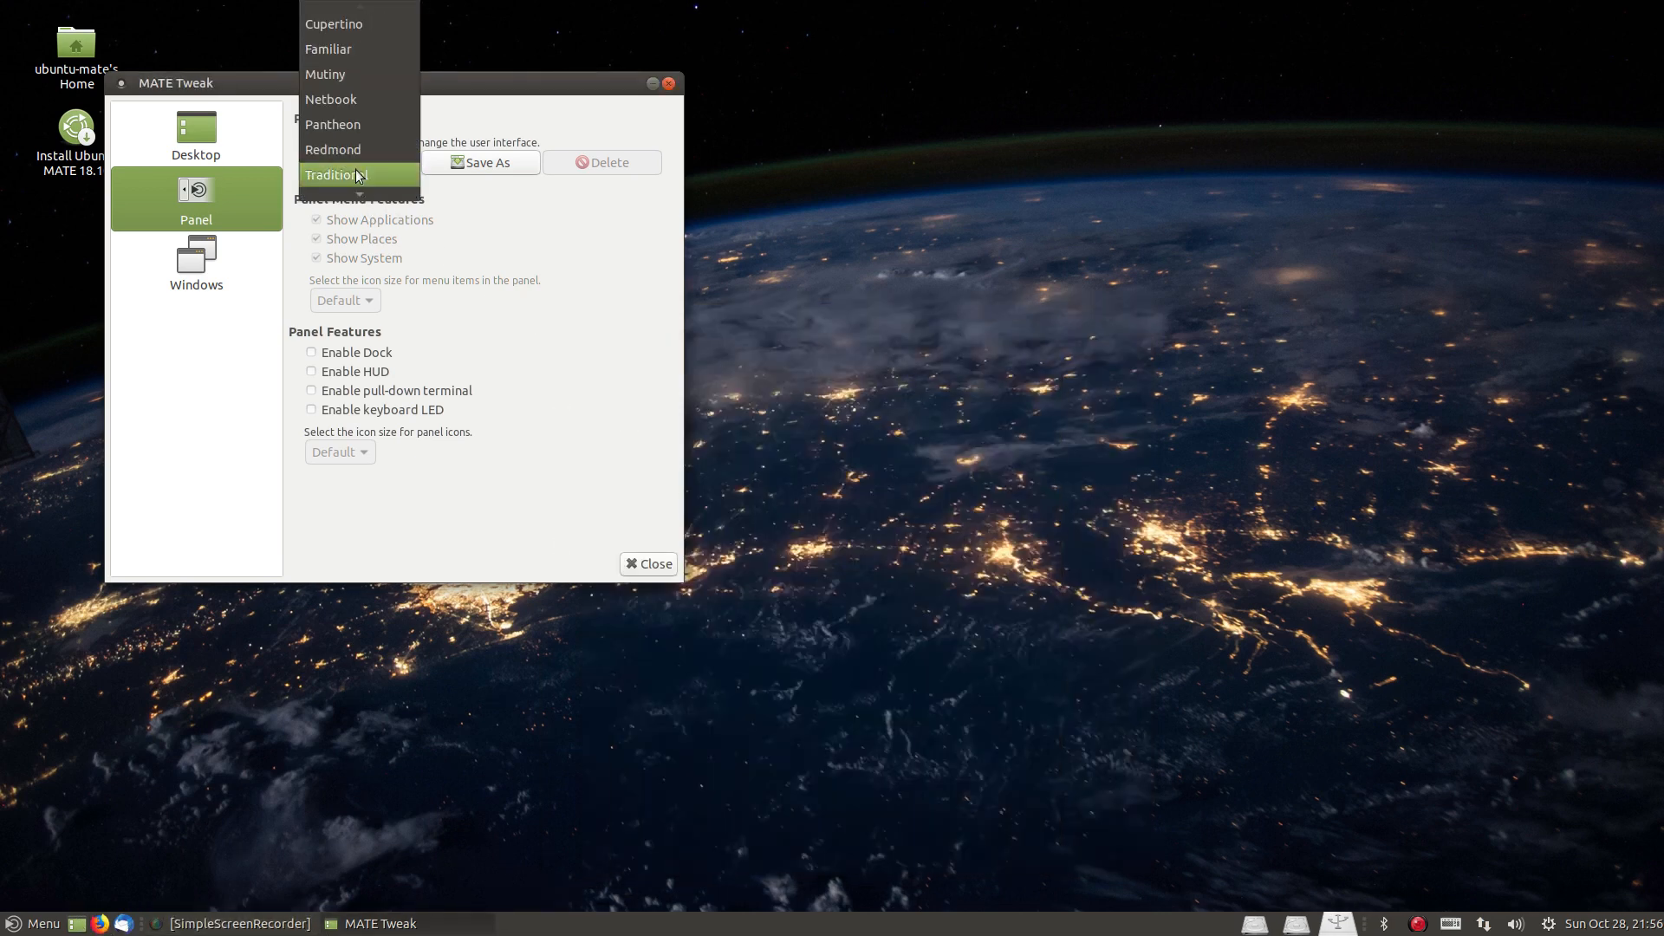
{"action": "left_click", "coordinate": [357, 192]}
{"action": "left_click", "coordinate": [1104, 515]}
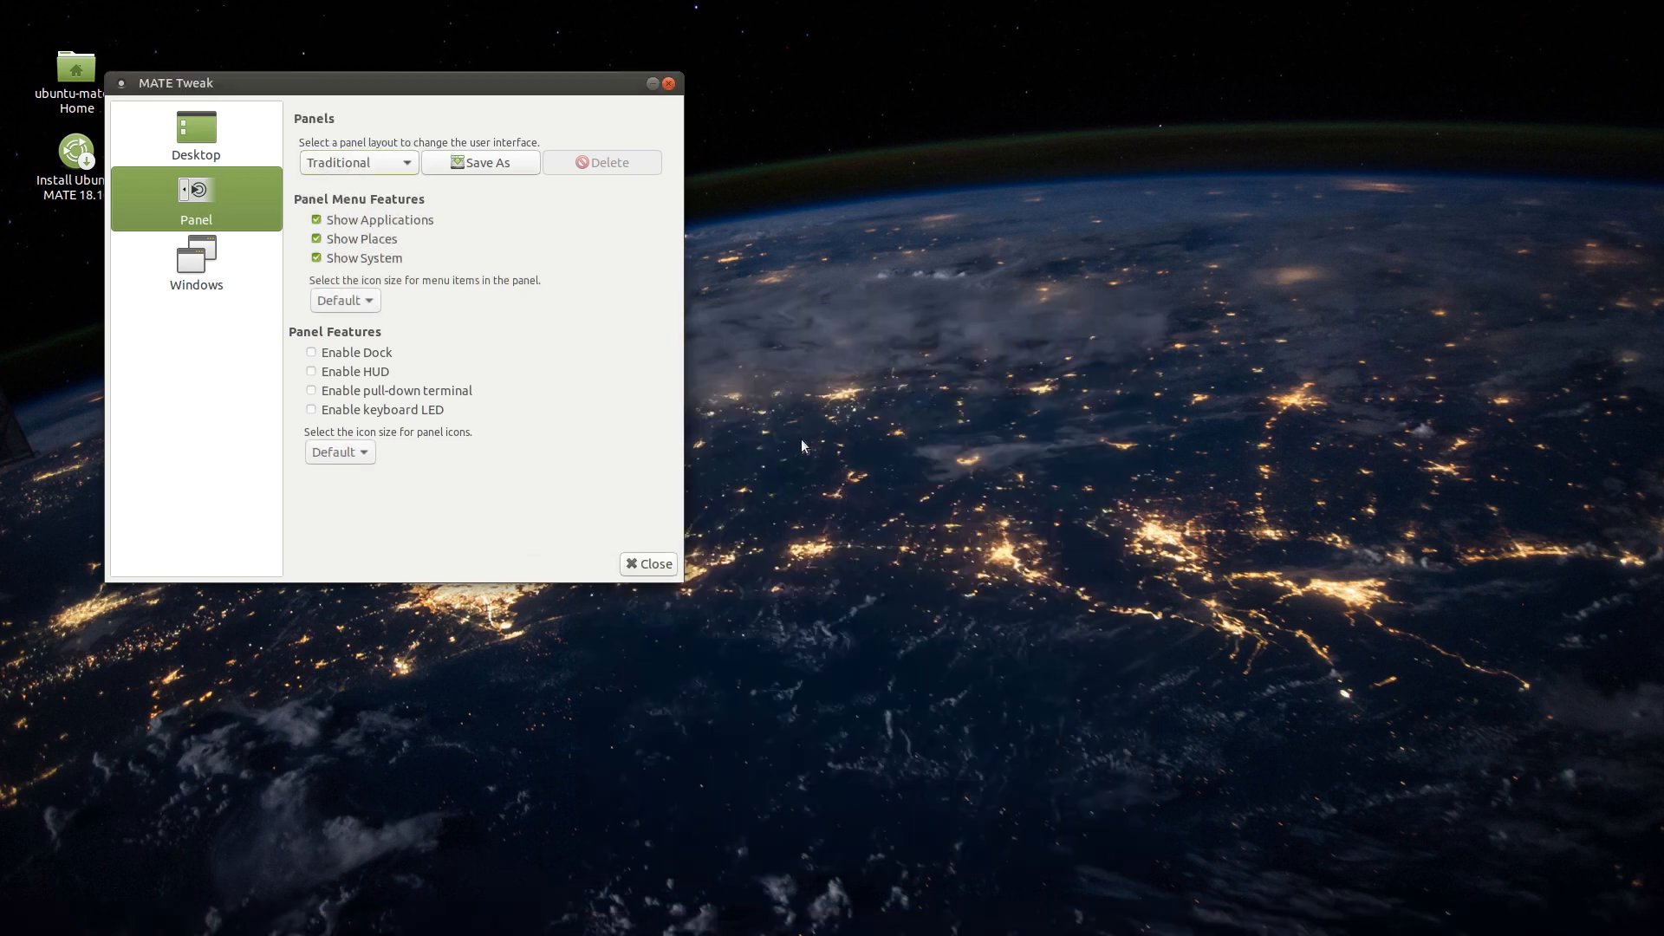
{"action": "left_click", "coordinate": [5, 10]}
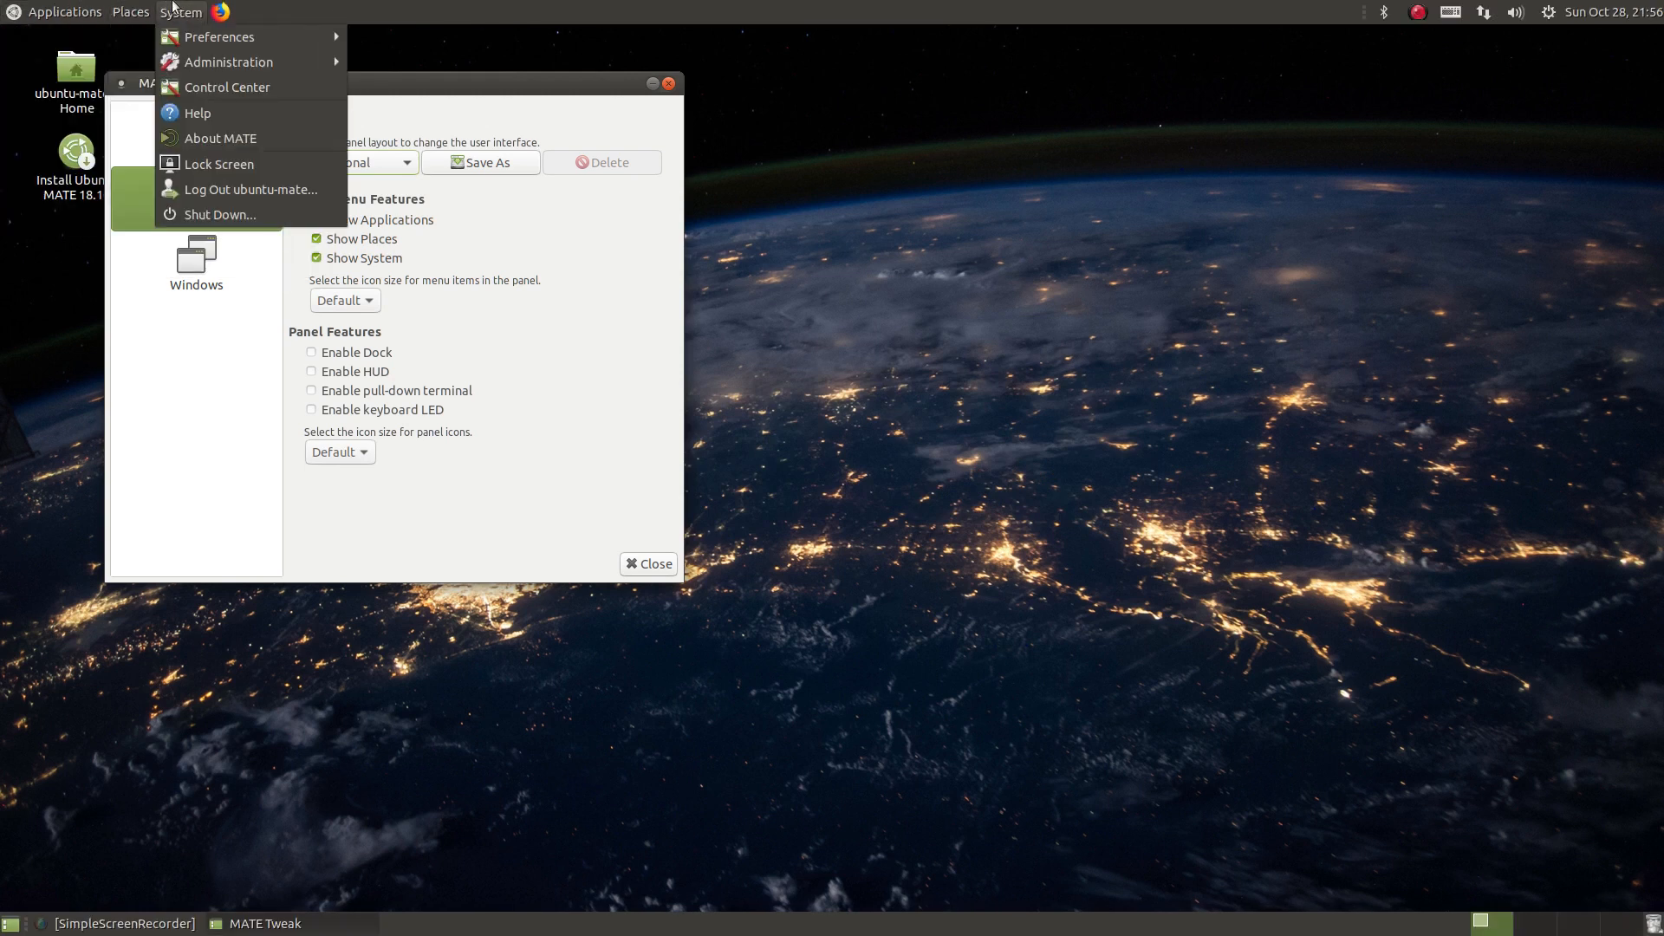
{"action": "left_click", "coordinate": [163, 934]}
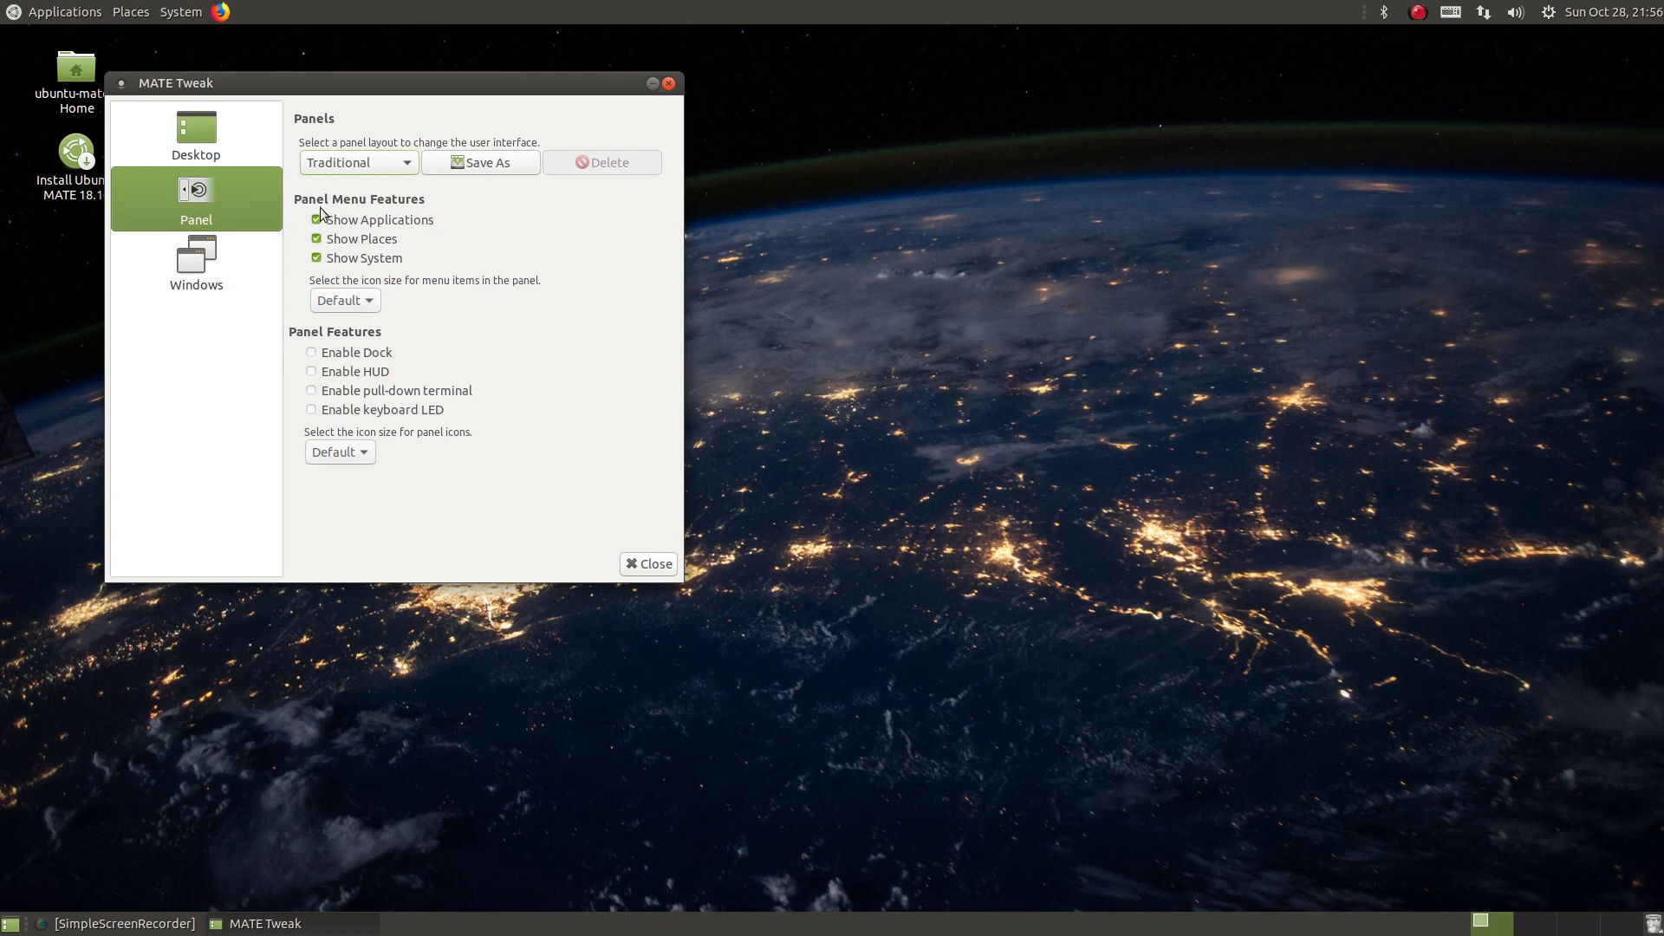
Step: Change the panel layout to Mutiny with the reset accepted, and bring MATE Tweak back into the corner between dock and top panel
{"action": "left_click", "coordinate": [347, 163]}
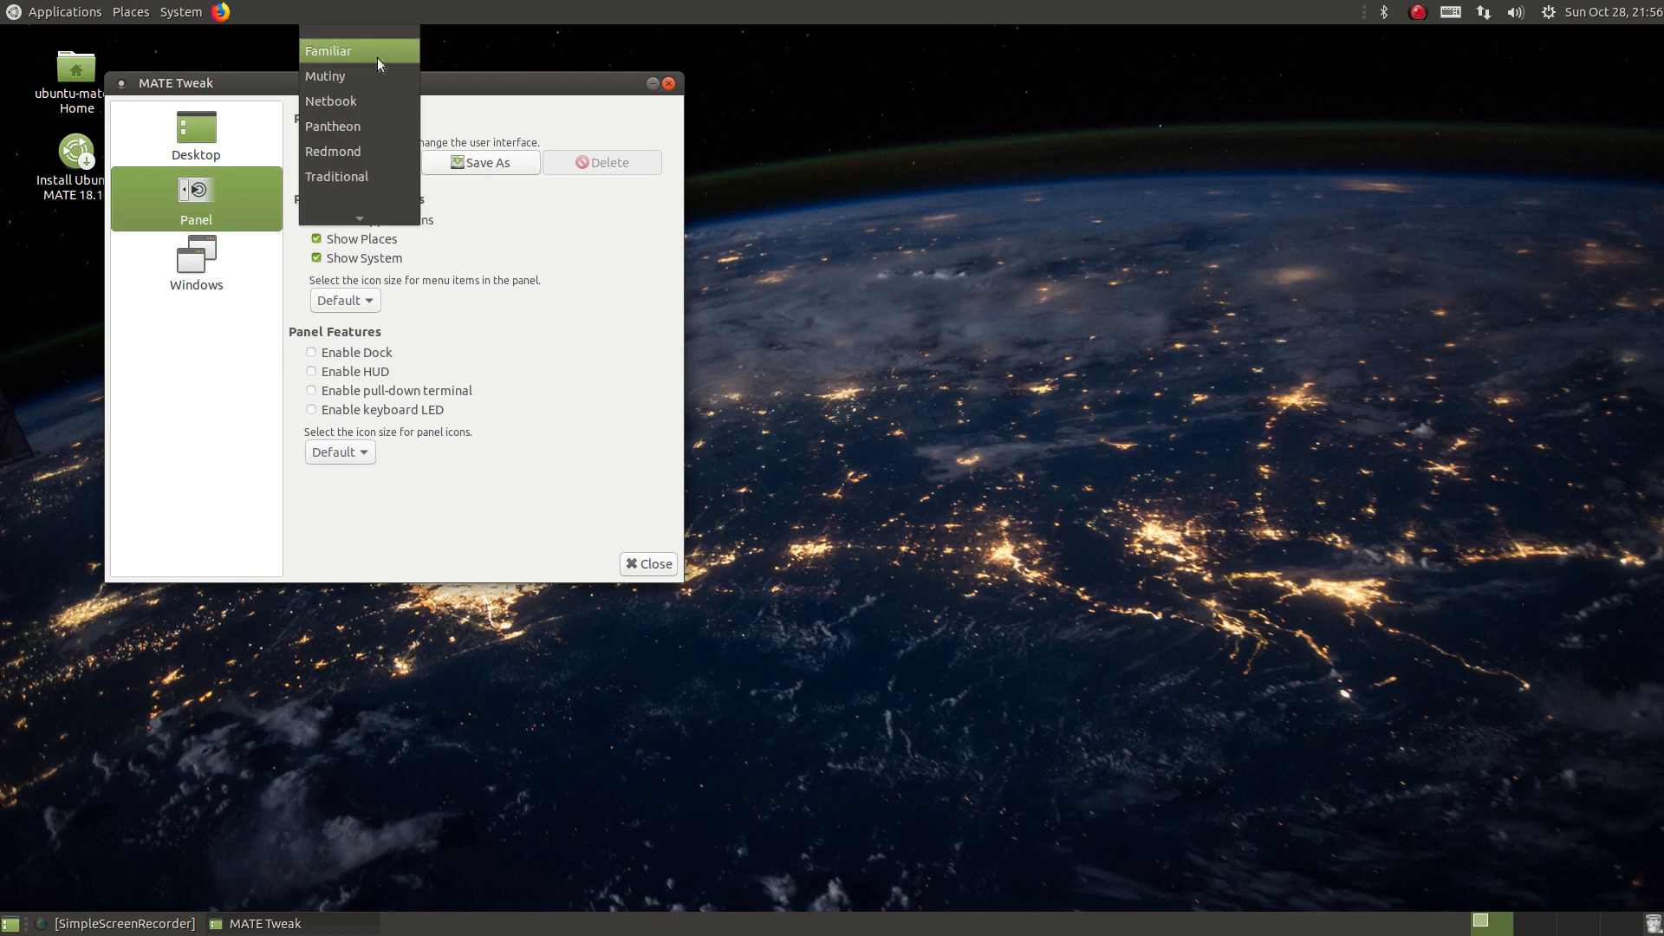
{"action": "left_click", "coordinate": [377, 64]}
{"action": "left_click", "coordinate": [1096, 512]}
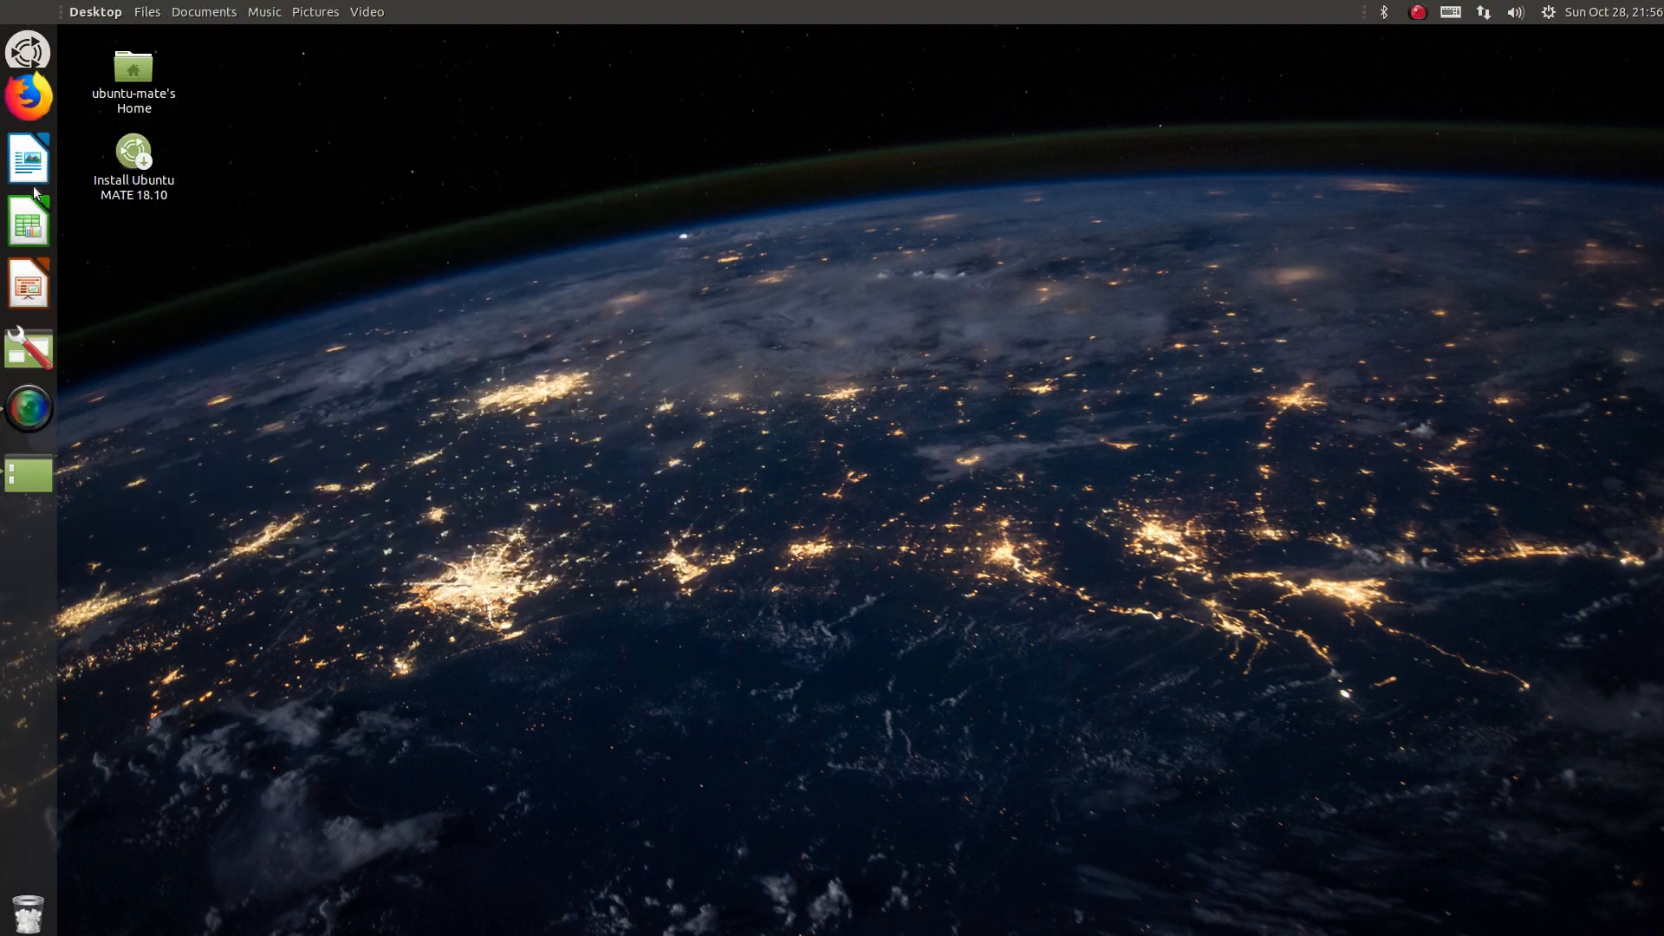
{"action": "left_click", "coordinate": [33, 467]}
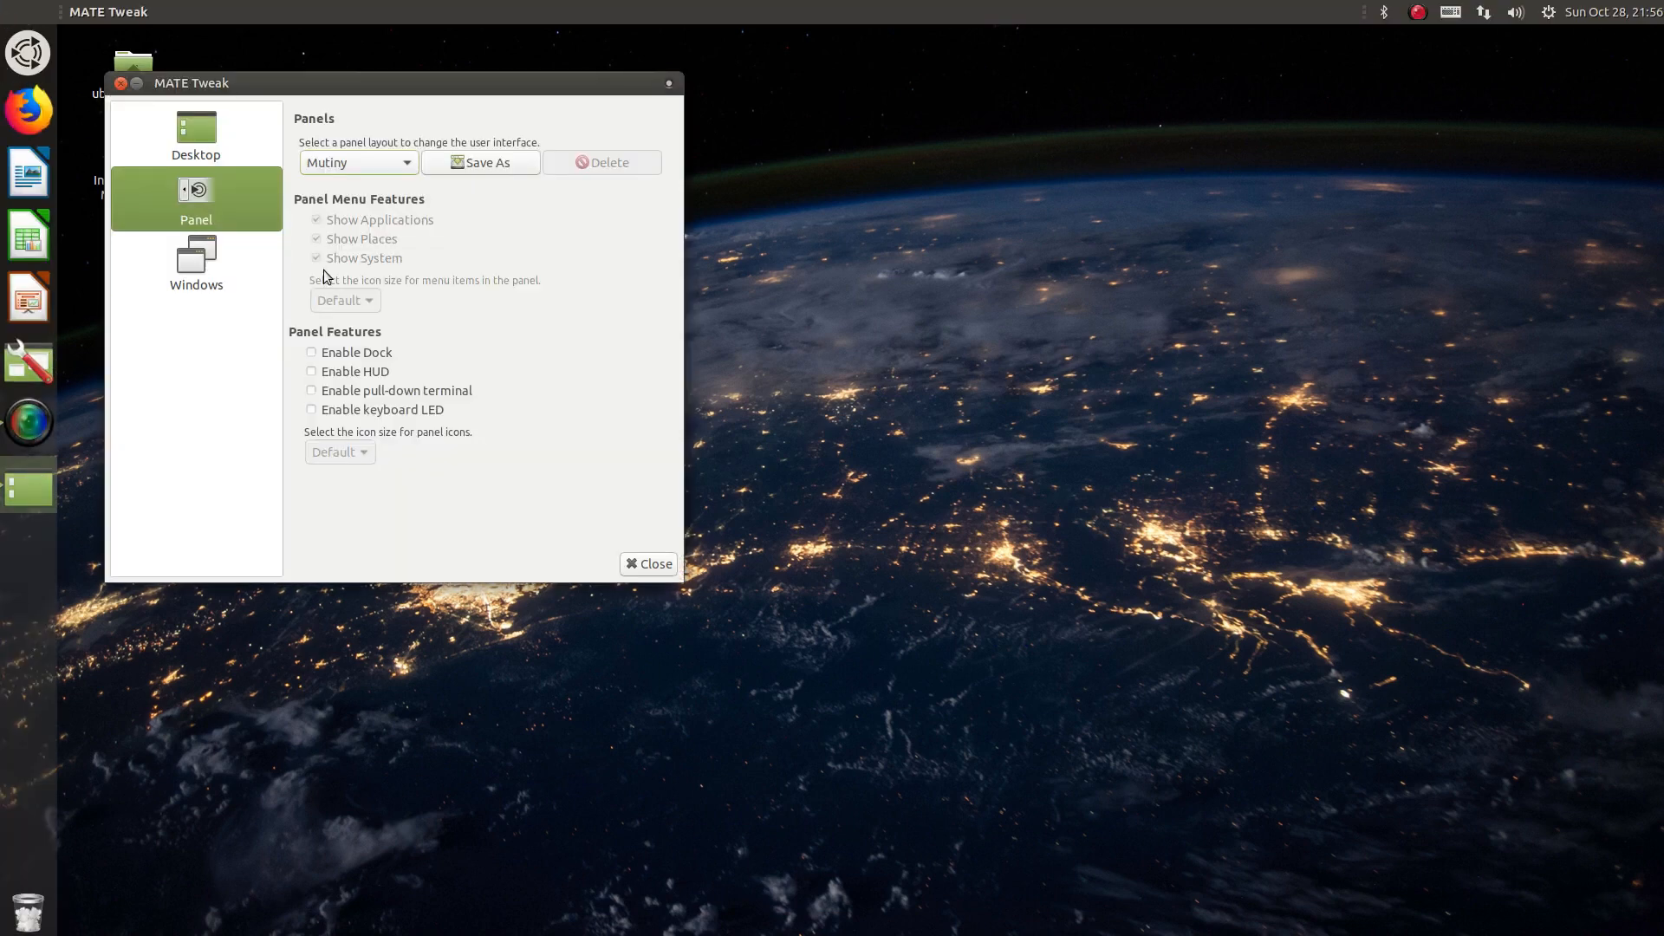
{"action": "left_click_drag", "start_coordinate": [156, 82], "coordinate": [110, 3]}
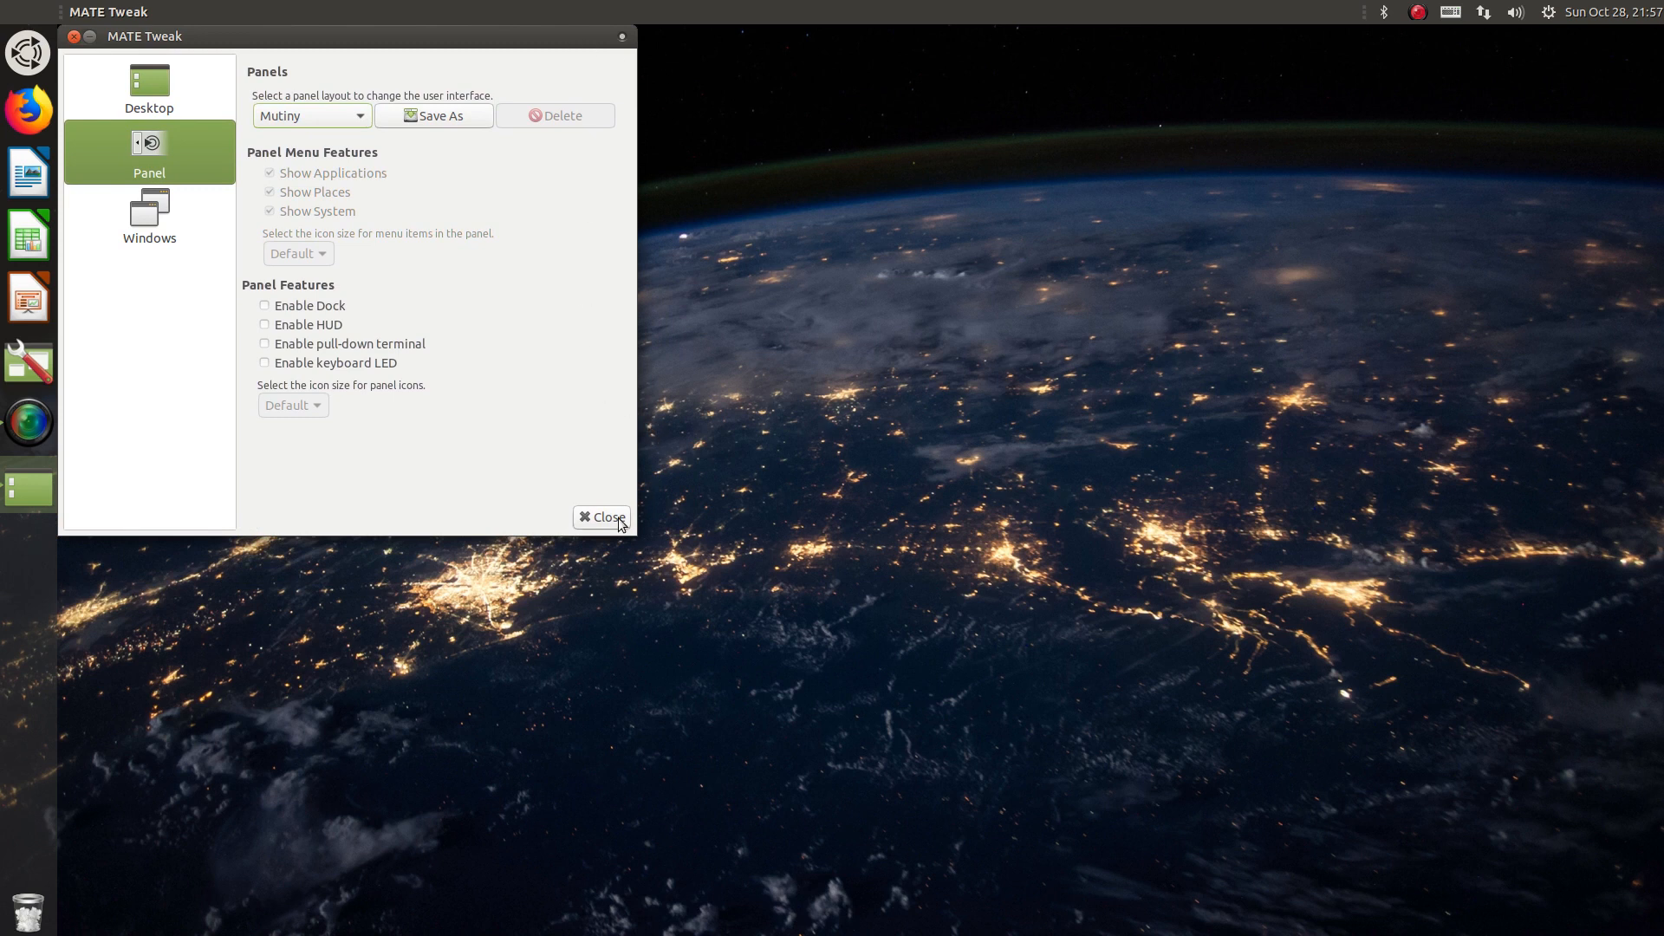
Step: Look through MATE Tweak's Desktop, Panel and Windows pages and the list of panel layouts
{"action": "left_click", "coordinate": [163, 112]}
{"action": "left_click", "coordinate": [141, 169]}
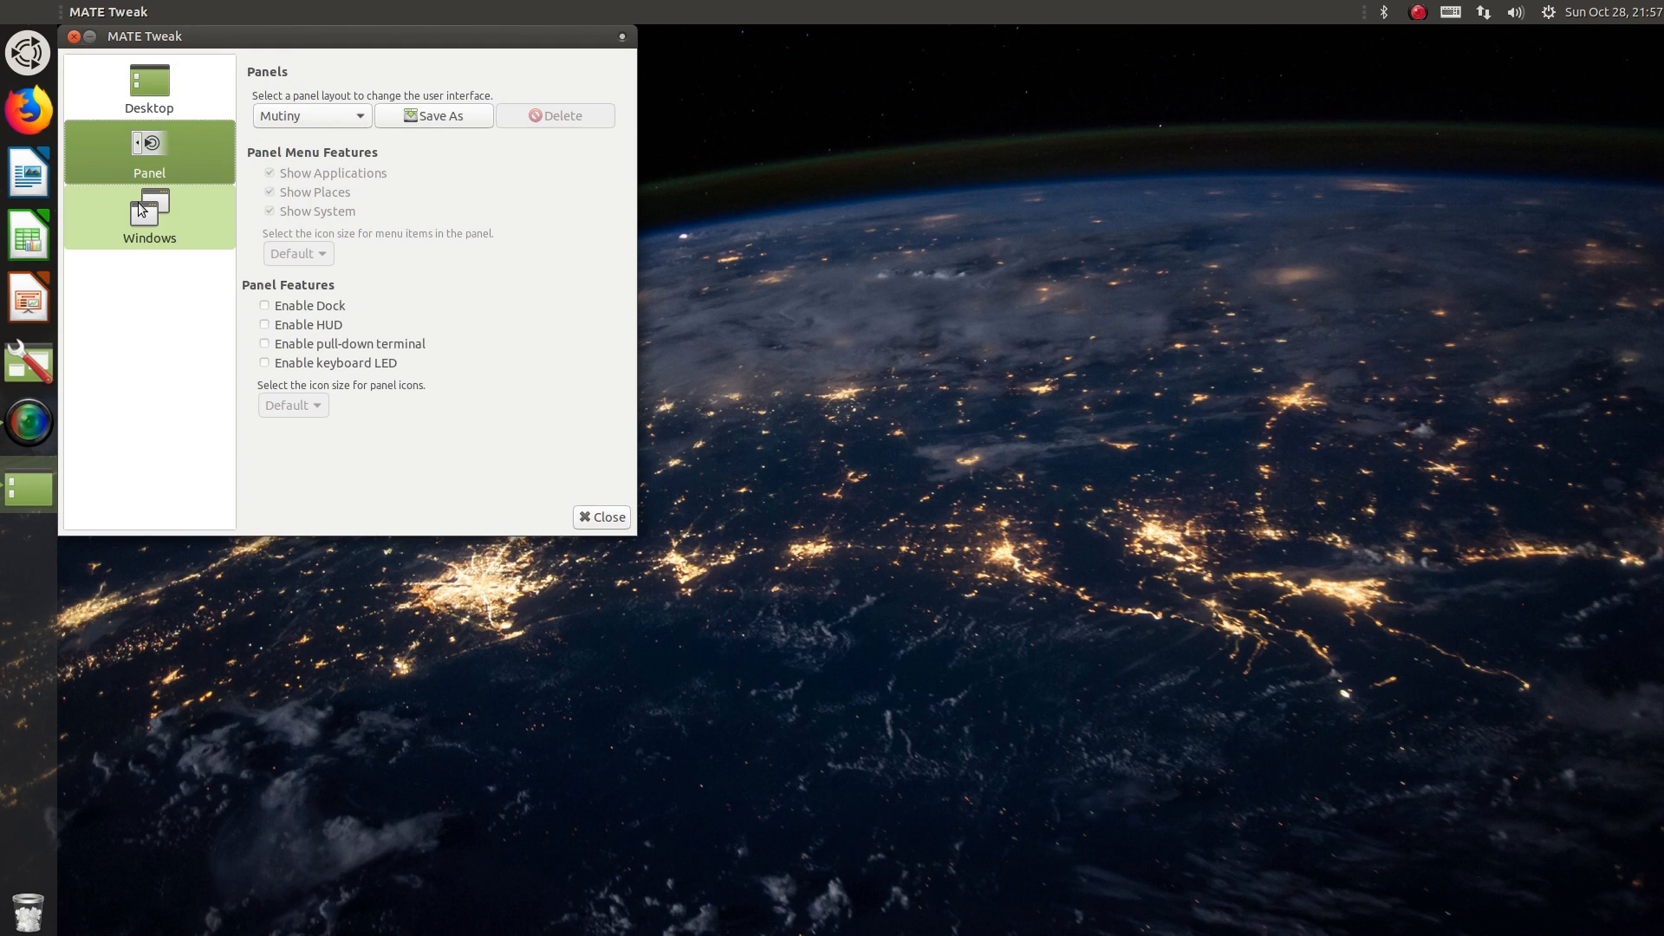
{"action": "left_click", "coordinate": [141, 208]}
{"action": "left_click", "coordinate": [168, 171]}
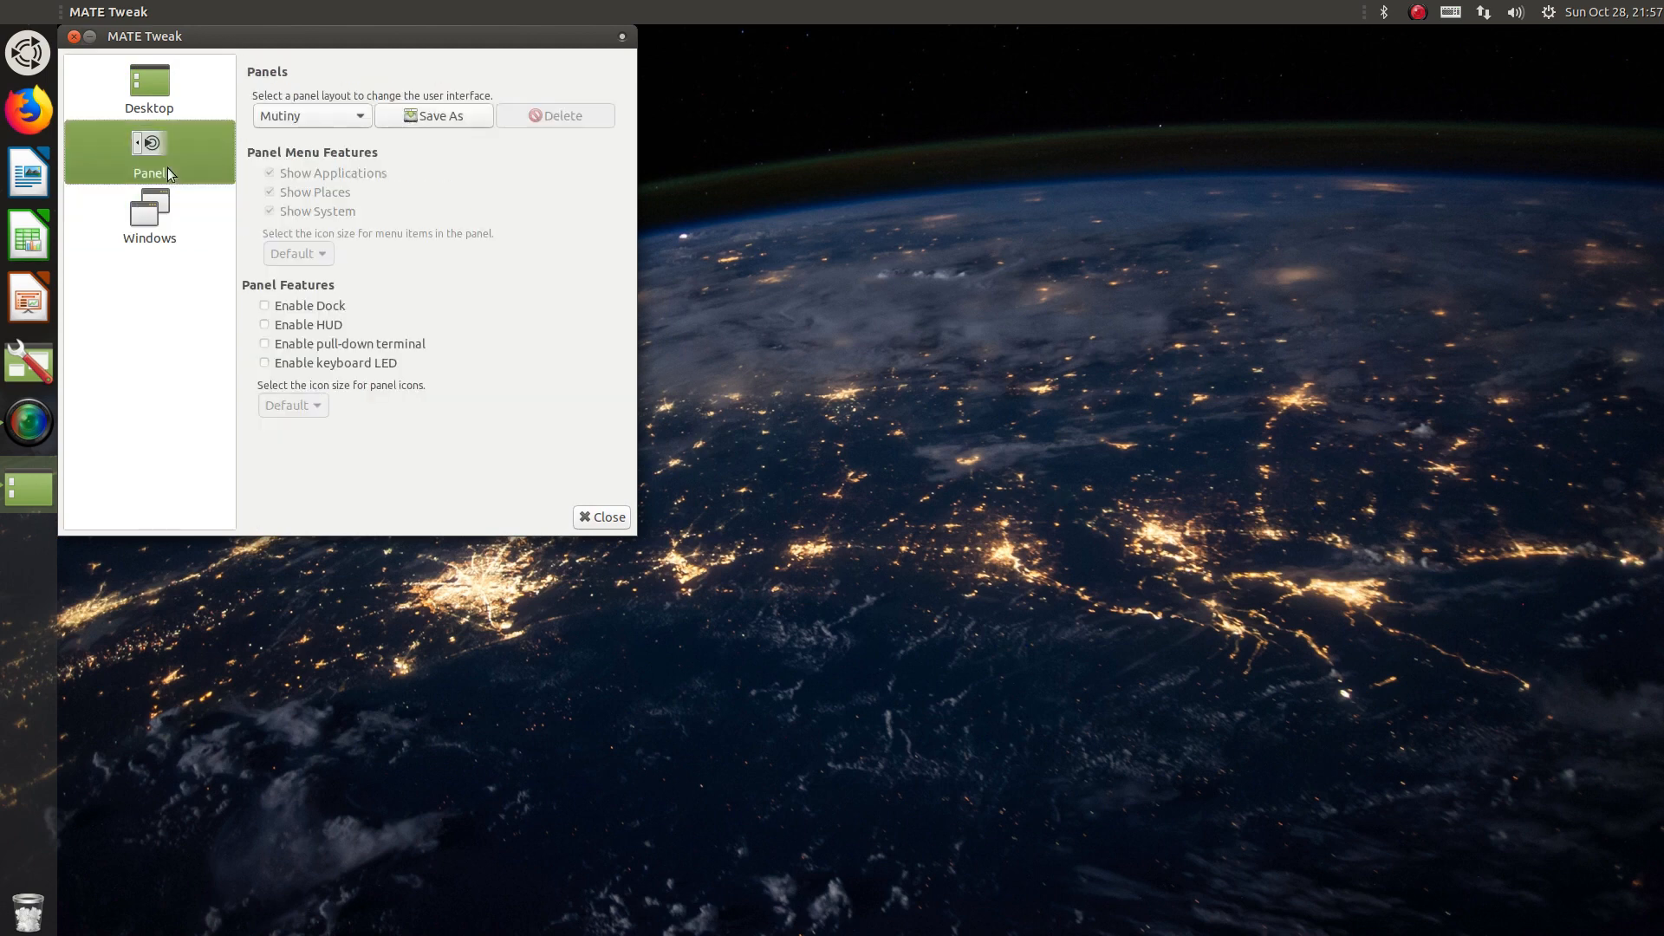
{"action": "left_click", "coordinate": [332, 118]}
{"action": "left_click", "coordinate": [598, 375]}
Step: Try the dock and the pull-down terminal features, showing and hiding the terminal, and leave both disabled
{"action": "left_click", "coordinate": [293, 312]}
{"action": "left_click", "coordinate": [300, 306]}
{"action": "key", "text": "F12"}
{"action": "key", "text": "F12"}
{"action": "key", "text": "F12"}
{"action": "key", "text": "F12"}
{"action": "left_click", "coordinate": [393, 347]}
Step: Enable the keyboard LED indicators and disable them again, returning to the Panel page
{"action": "left_click", "coordinate": [351, 366]}
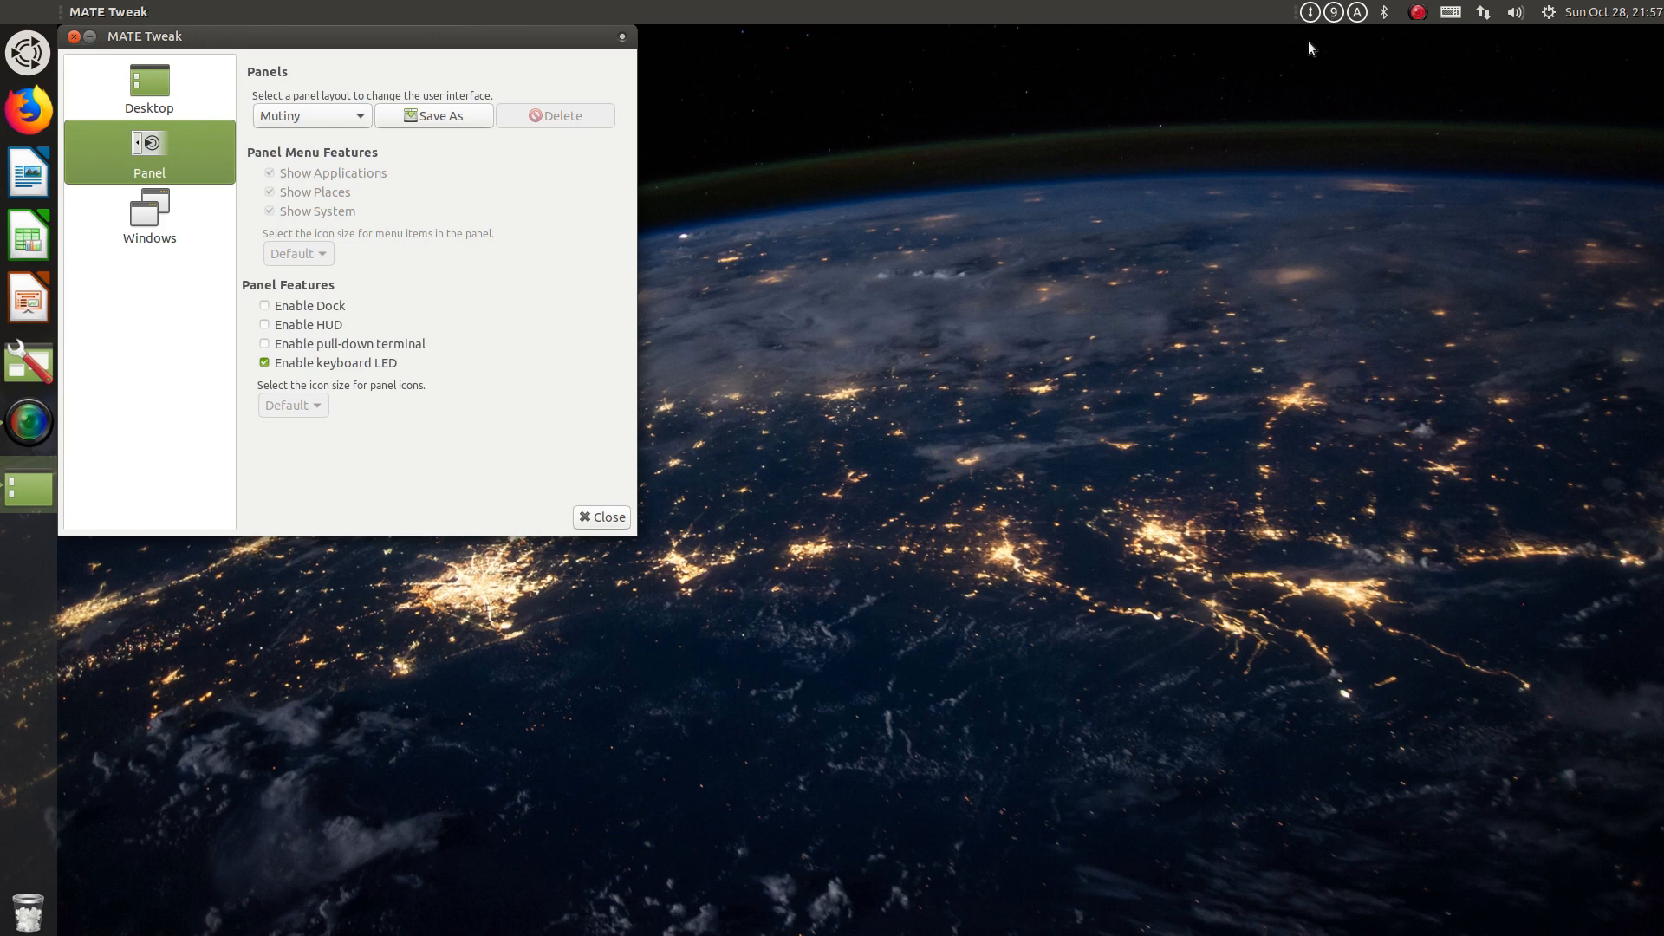
{"action": "left_click", "coordinate": [352, 365]}
{"action": "left_click", "coordinate": [203, 234]}
{"action": "left_click", "coordinate": [180, 165]}
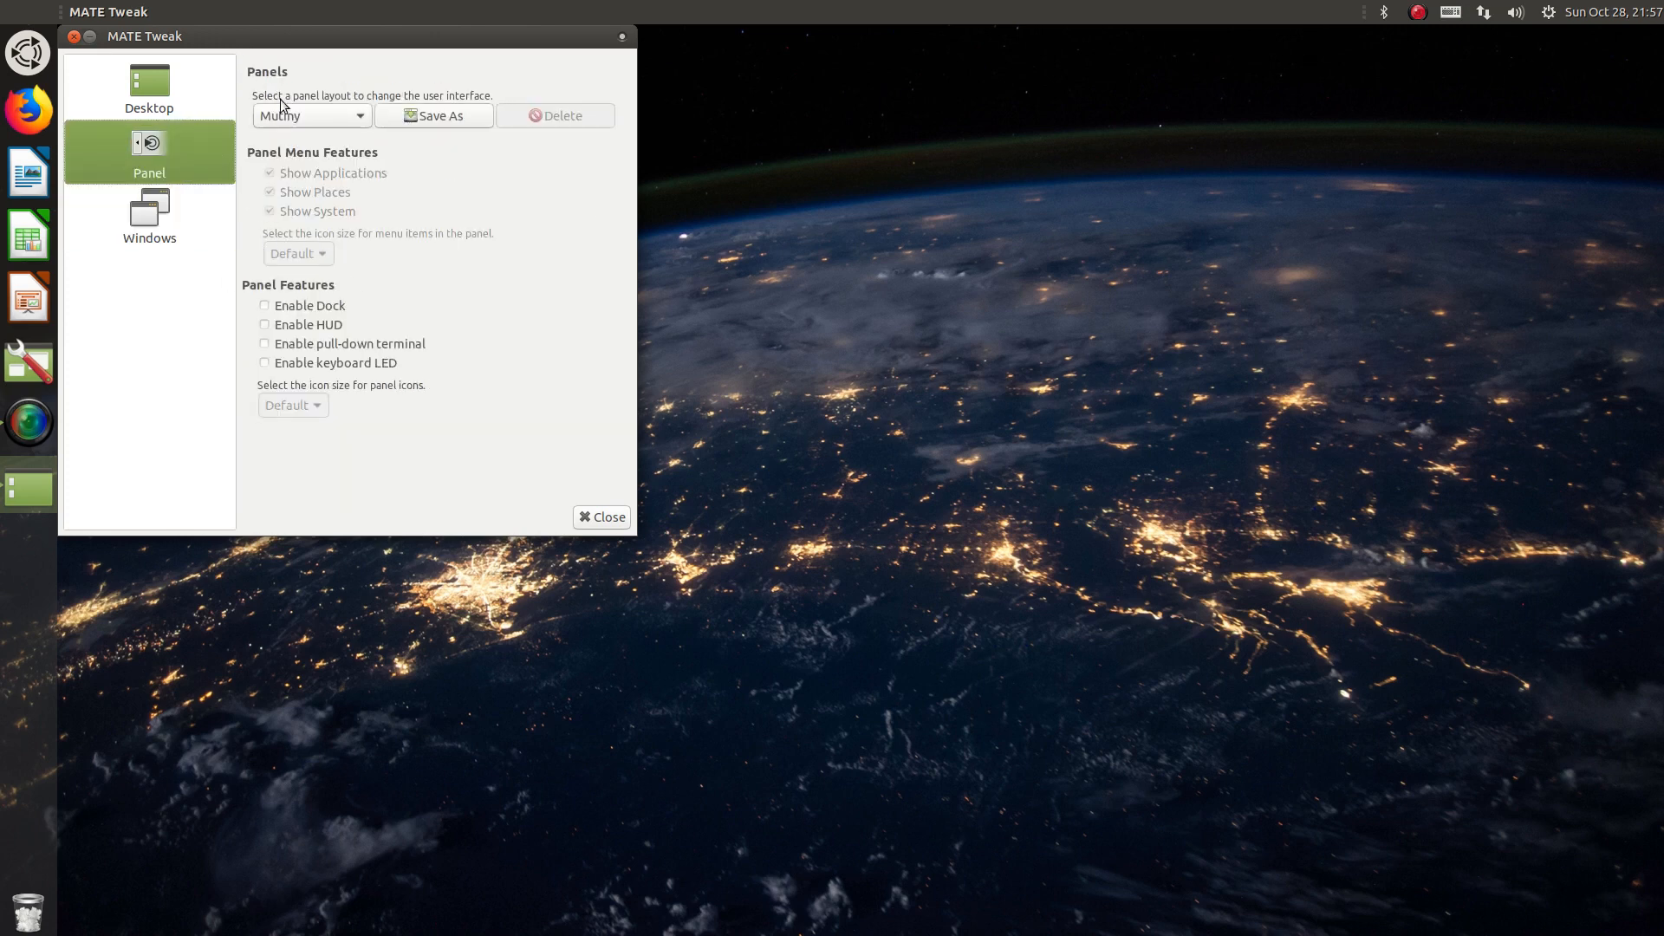
Step: Review the available panel layouts and the option for saving a custom layout, keeping Mutiny selected
{"action": "left_click", "coordinate": [196, 110]}
{"action": "left_click", "coordinate": [190, 132]}
{"action": "left_click", "coordinate": [321, 107]}
{"action": "left_click", "coordinate": [322, 110]}
{"action": "left_click", "coordinate": [319, 115]}
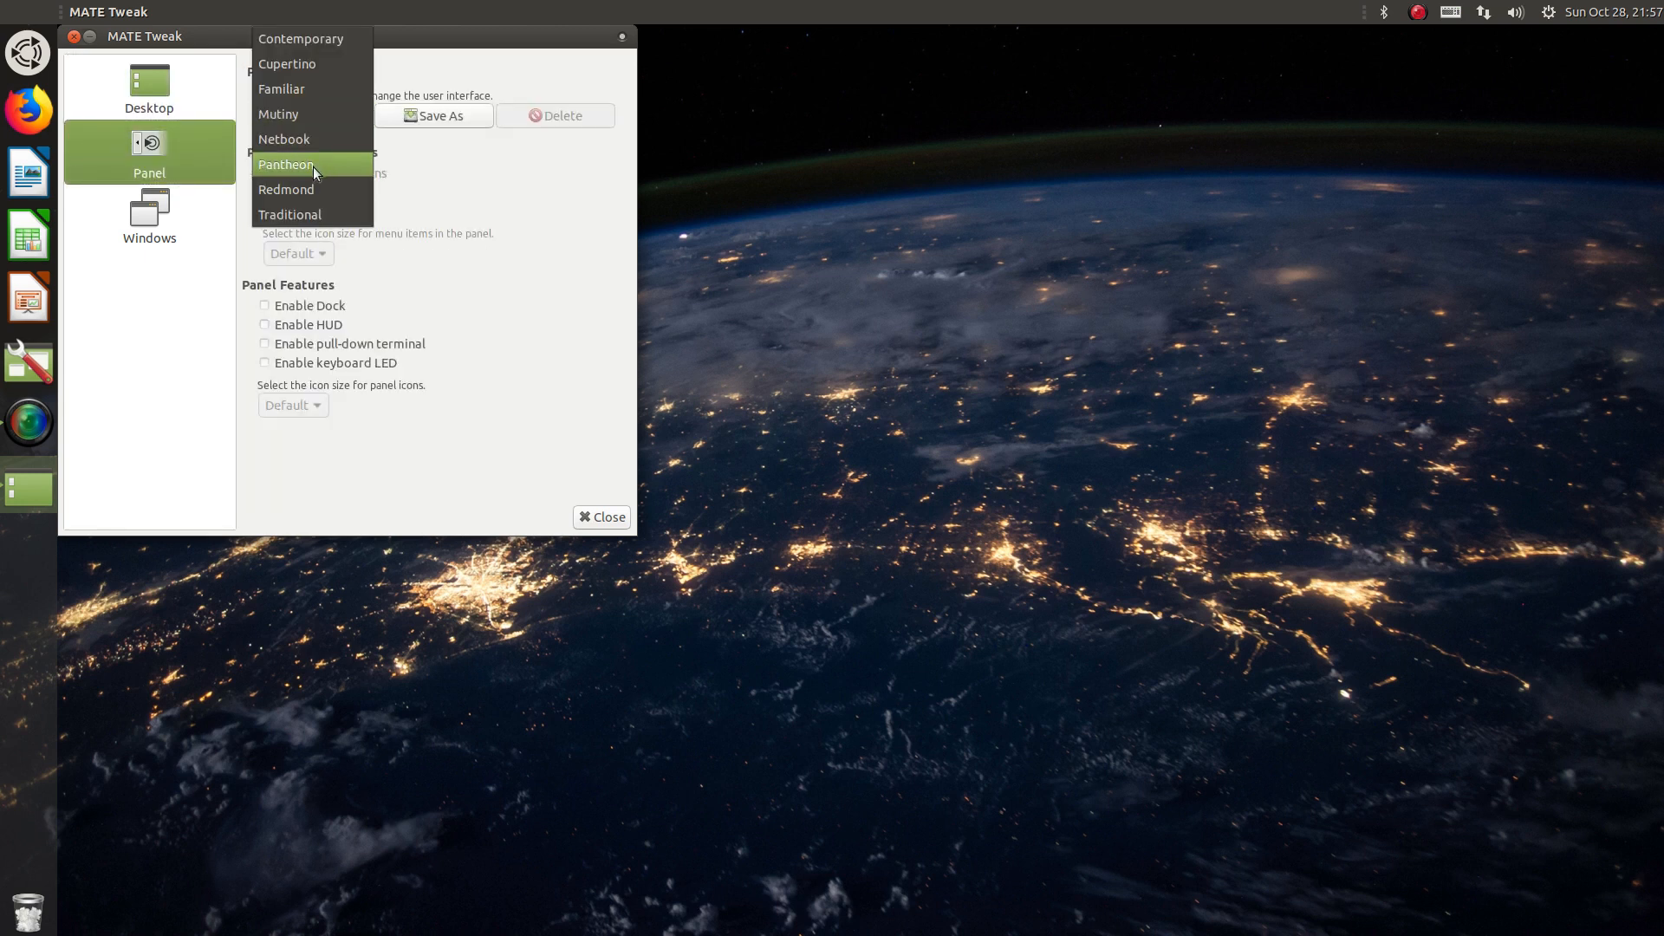
{"action": "left_click", "coordinate": [464, 191]}
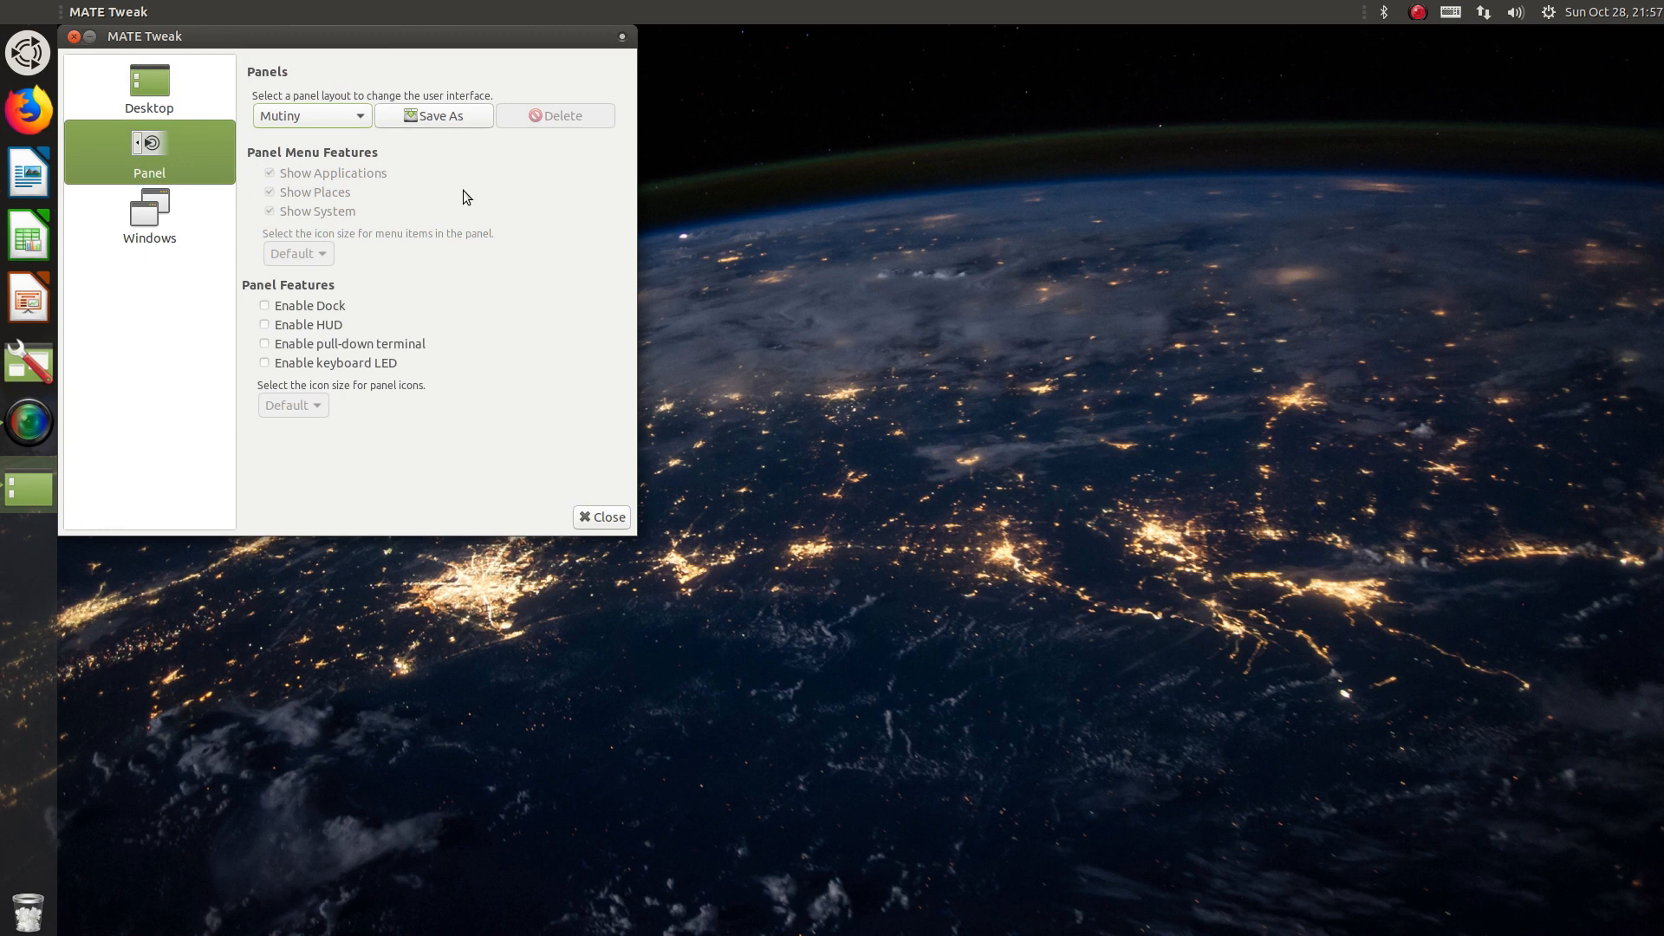
{"action": "left_click", "coordinate": [305, 113]}
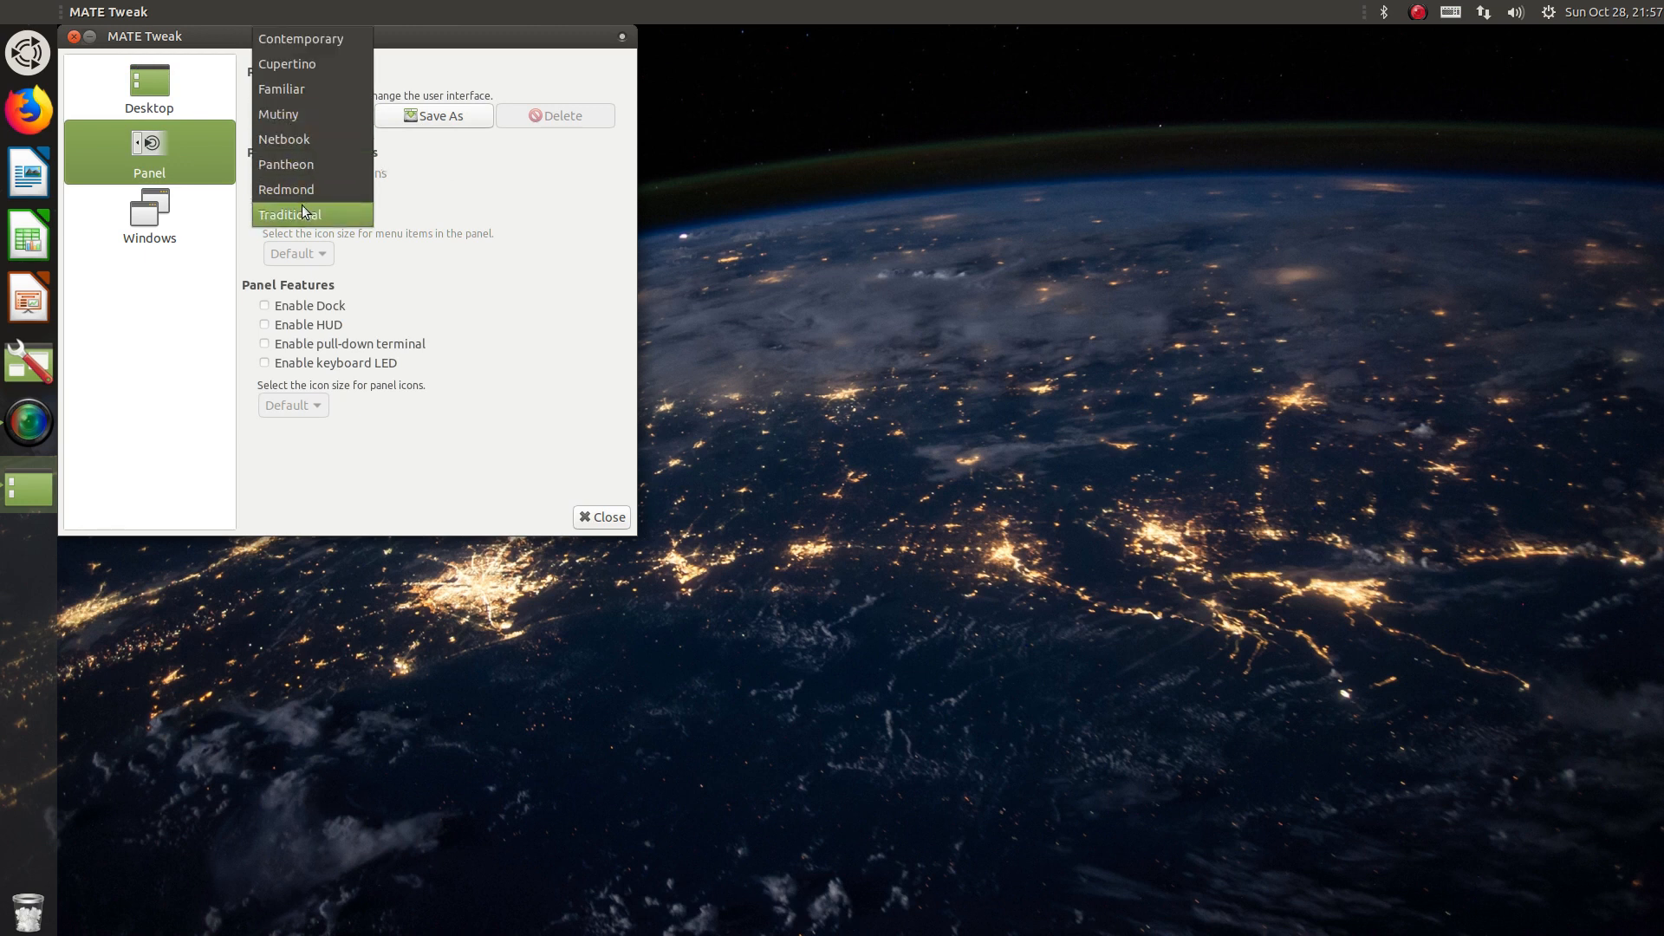
{"action": "left_click", "coordinate": [575, 263]}
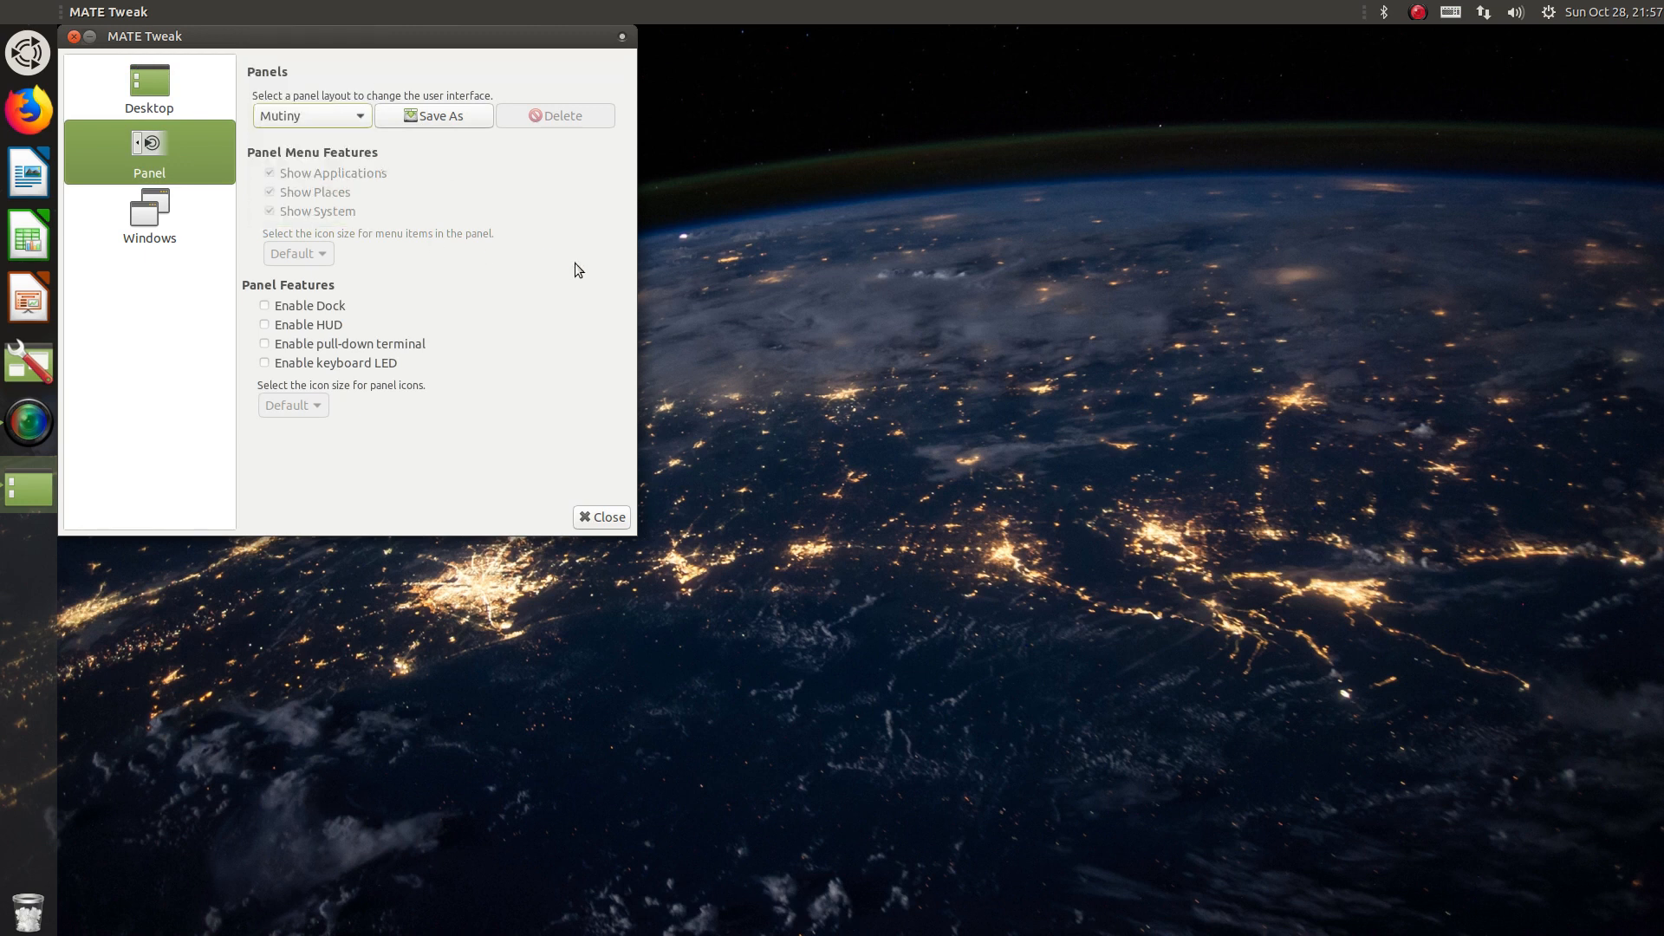
{"action": "left_click", "coordinate": [445, 120]}
{"action": "left_click", "coordinate": [834, 498]}
Step: Try Compiz (Advanced GPU accelerated desktop effects) as window manager, followed by Marco (No compositor)
{"action": "left_click", "coordinate": [122, 59]}
{"action": "left_click", "coordinate": [182, 215]}
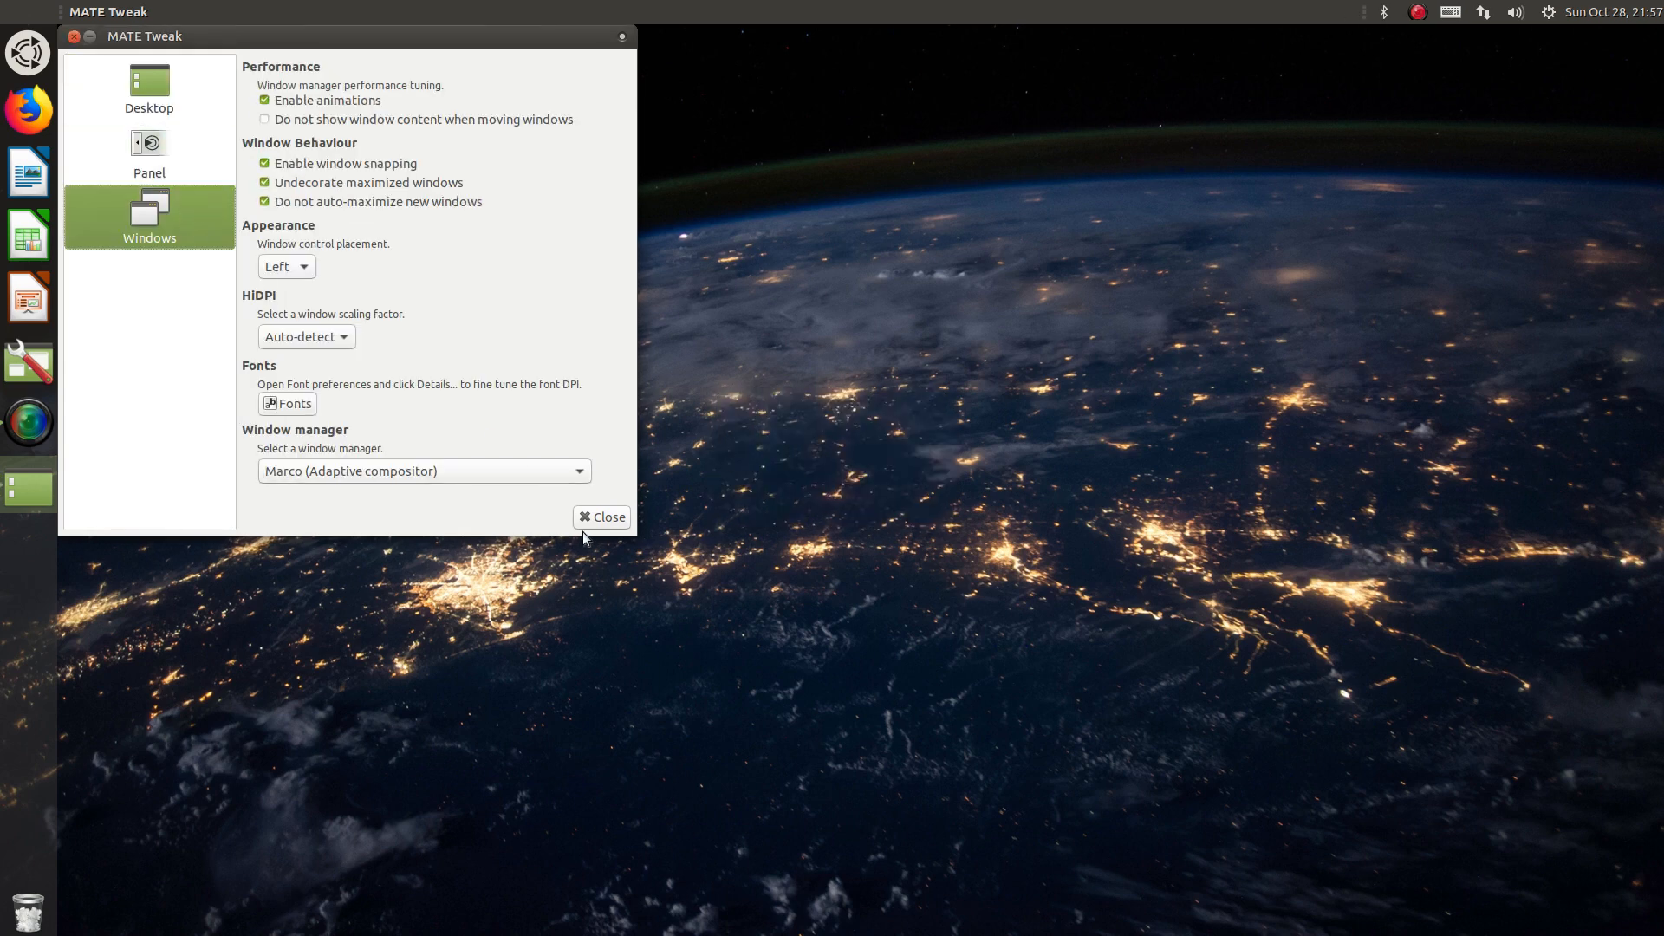
{"action": "left_click", "coordinate": [452, 468]}
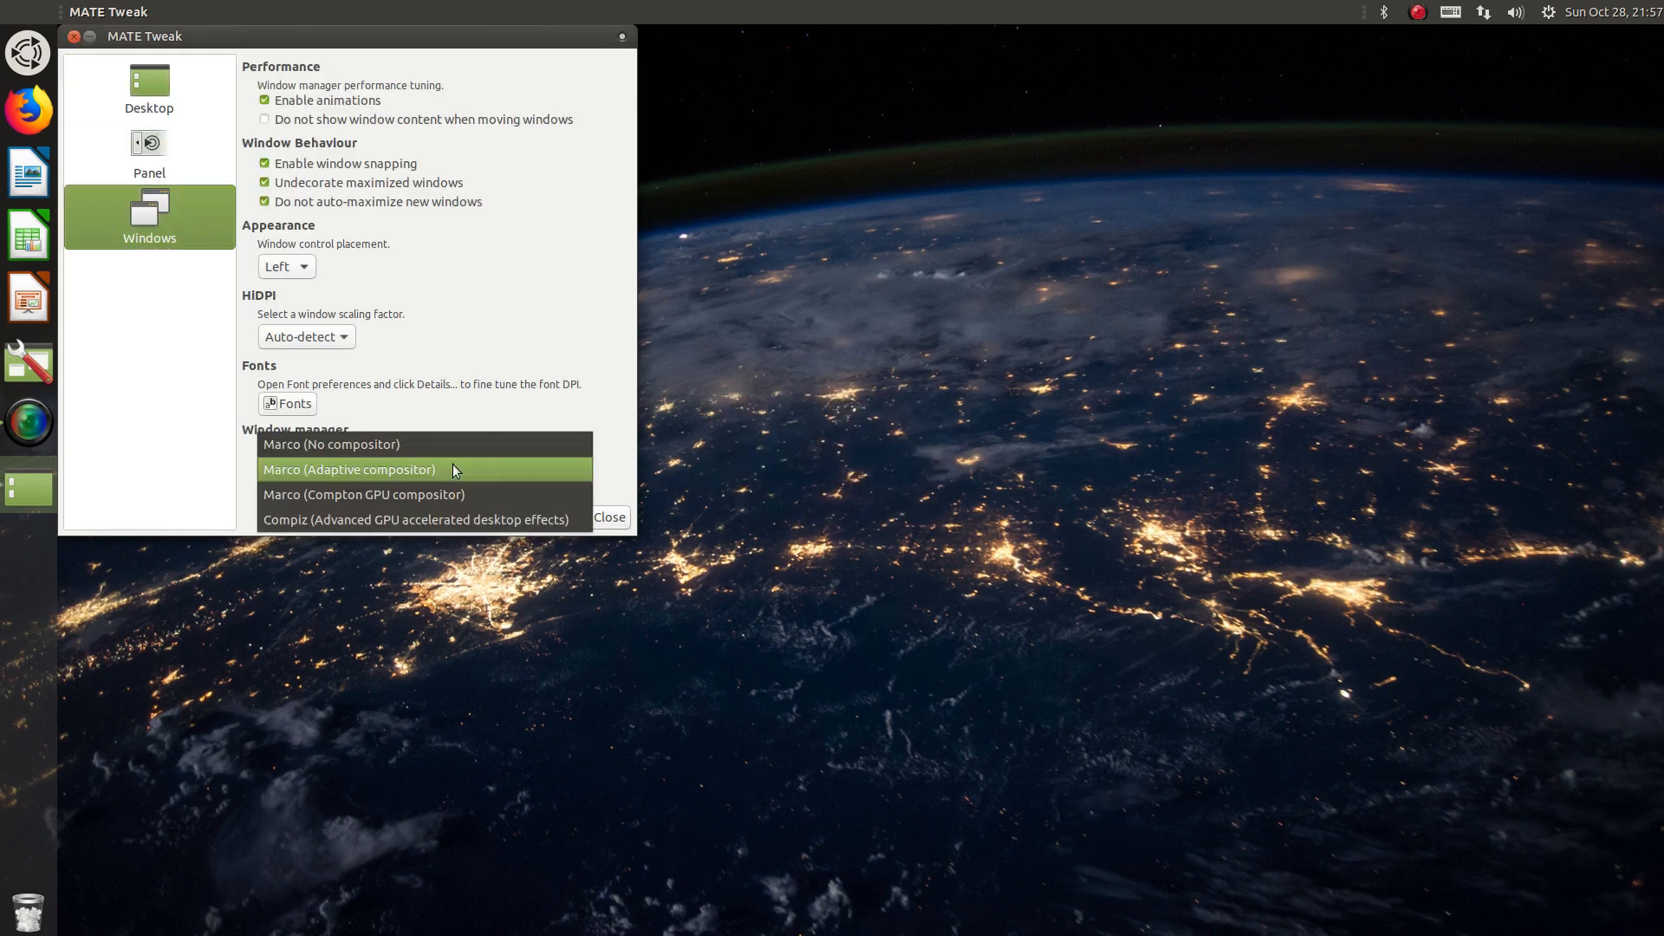
{"action": "left_click", "coordinate": [404, 511]}
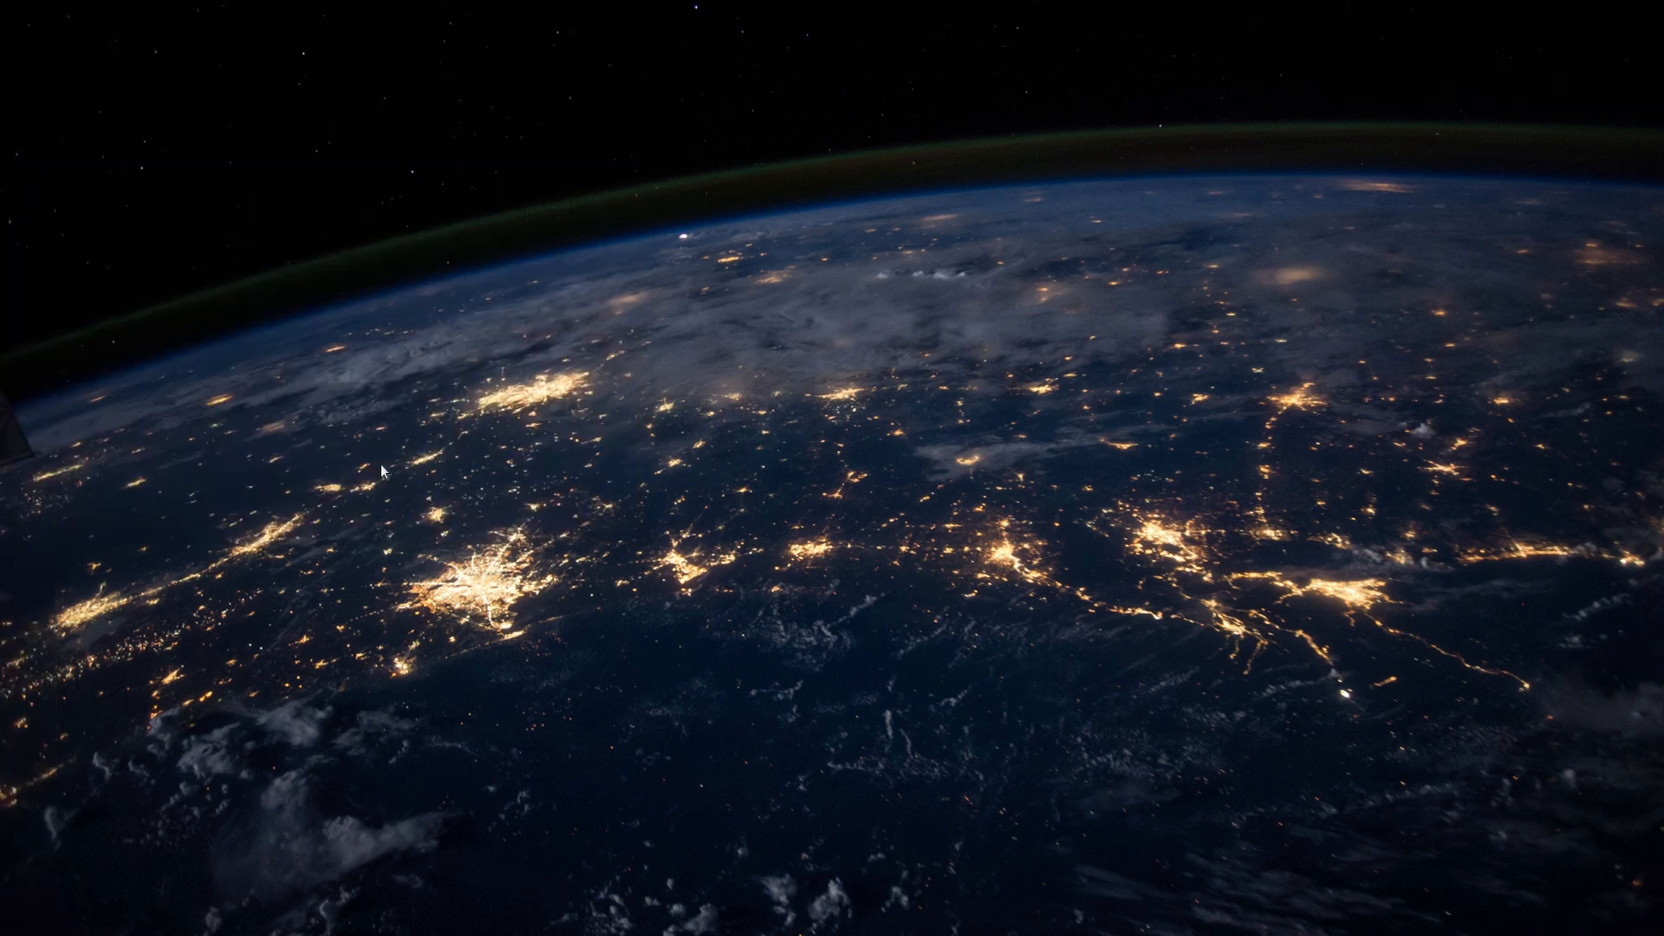
{"action": "left_click", "coordinate": [380, 468]}
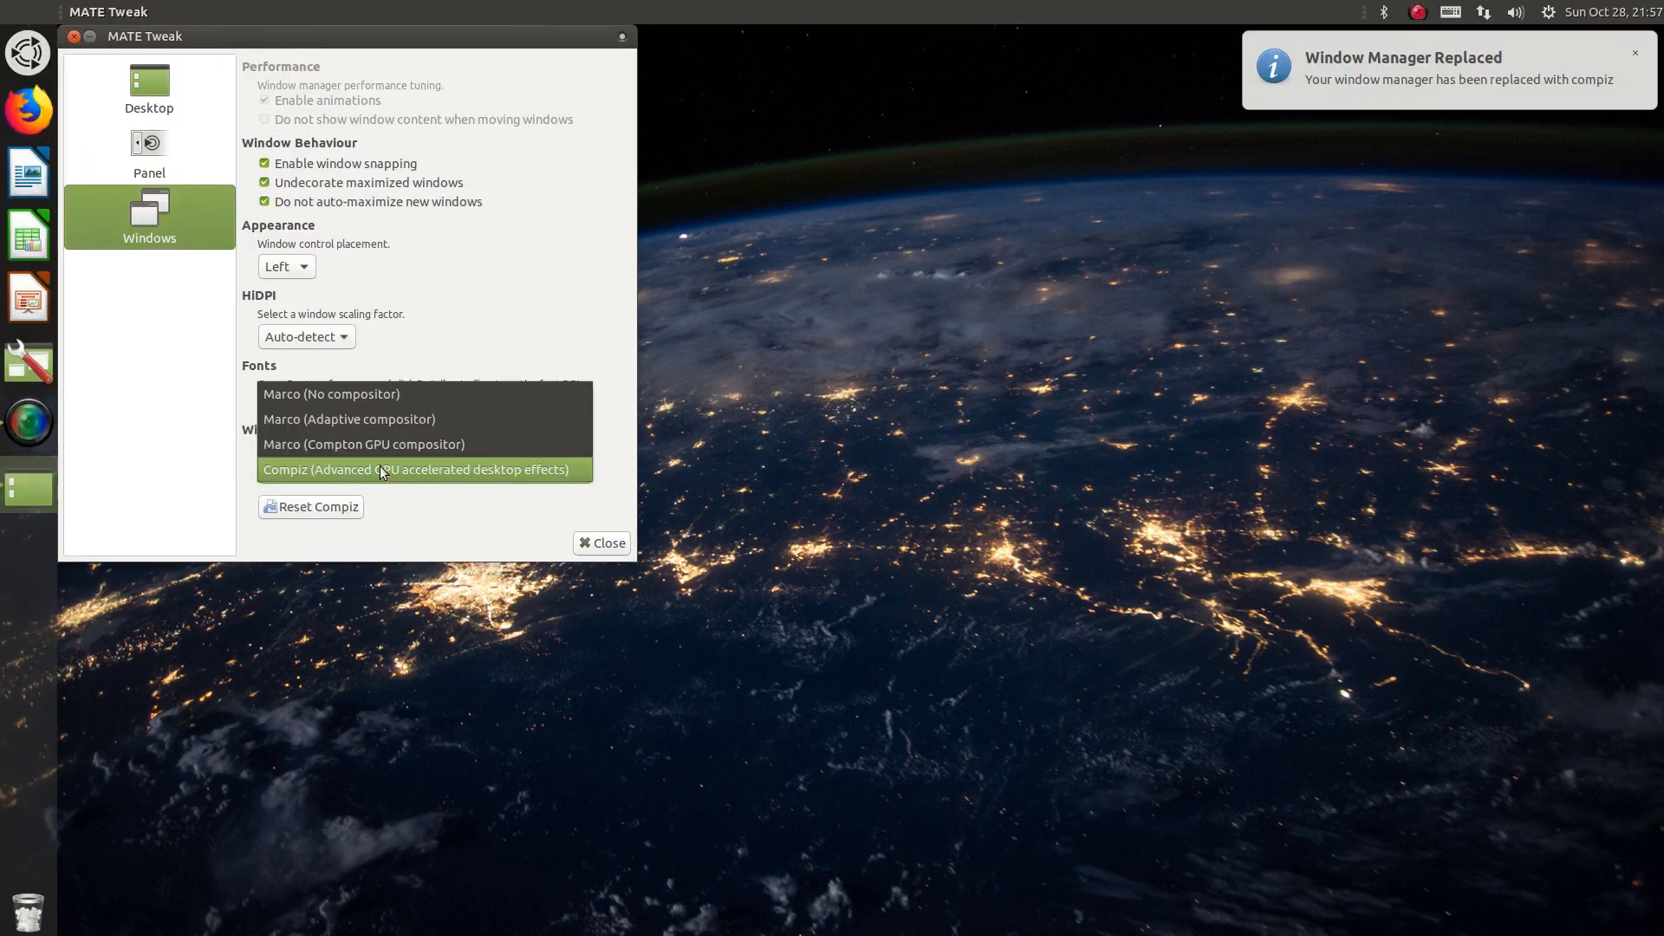
{"action": "left_click", "coordinate": [380, 398]}
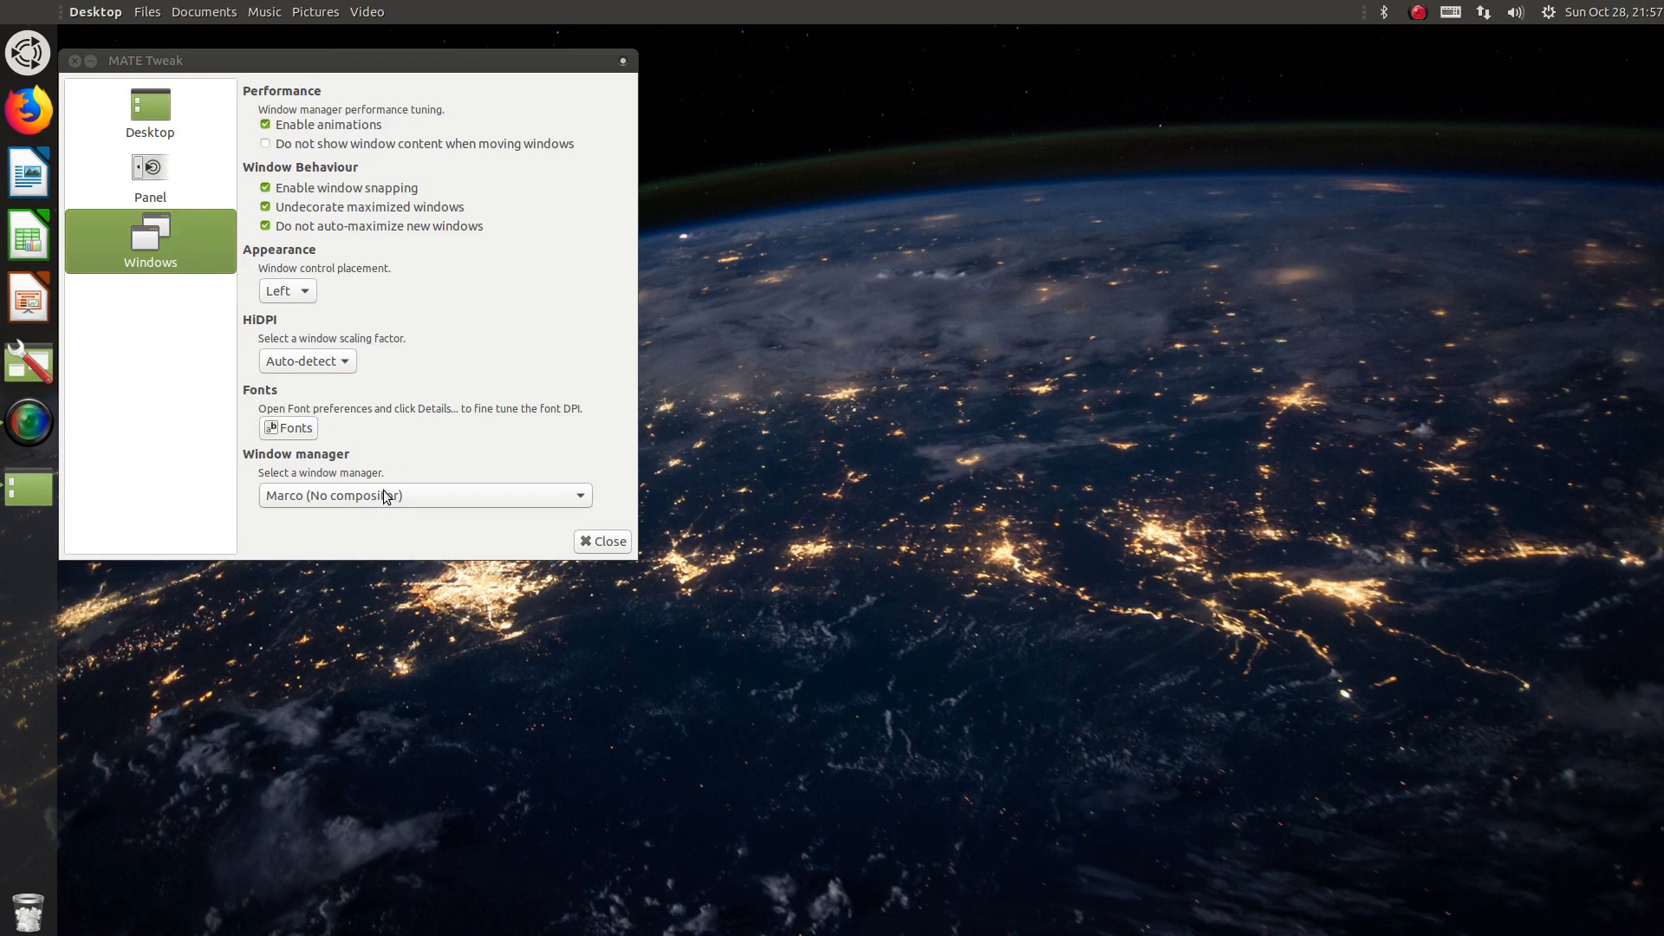
Step: Move MATE Tweak to the middle of the desktop and set the window manager to Marco (Adaptive compositor)
{"action": "left_click", "coordinate": [384, 496]}
{"action": "left_click", "coordinate": [153, 51]}
{"action": "left_click_drag", "start_coordinate": [182, 58], "coordinate": [664, 170]}
{"action": "left_click", "coordinate": [910, 606]}
{"action": "left_click", "coordinate": [867, 625]}
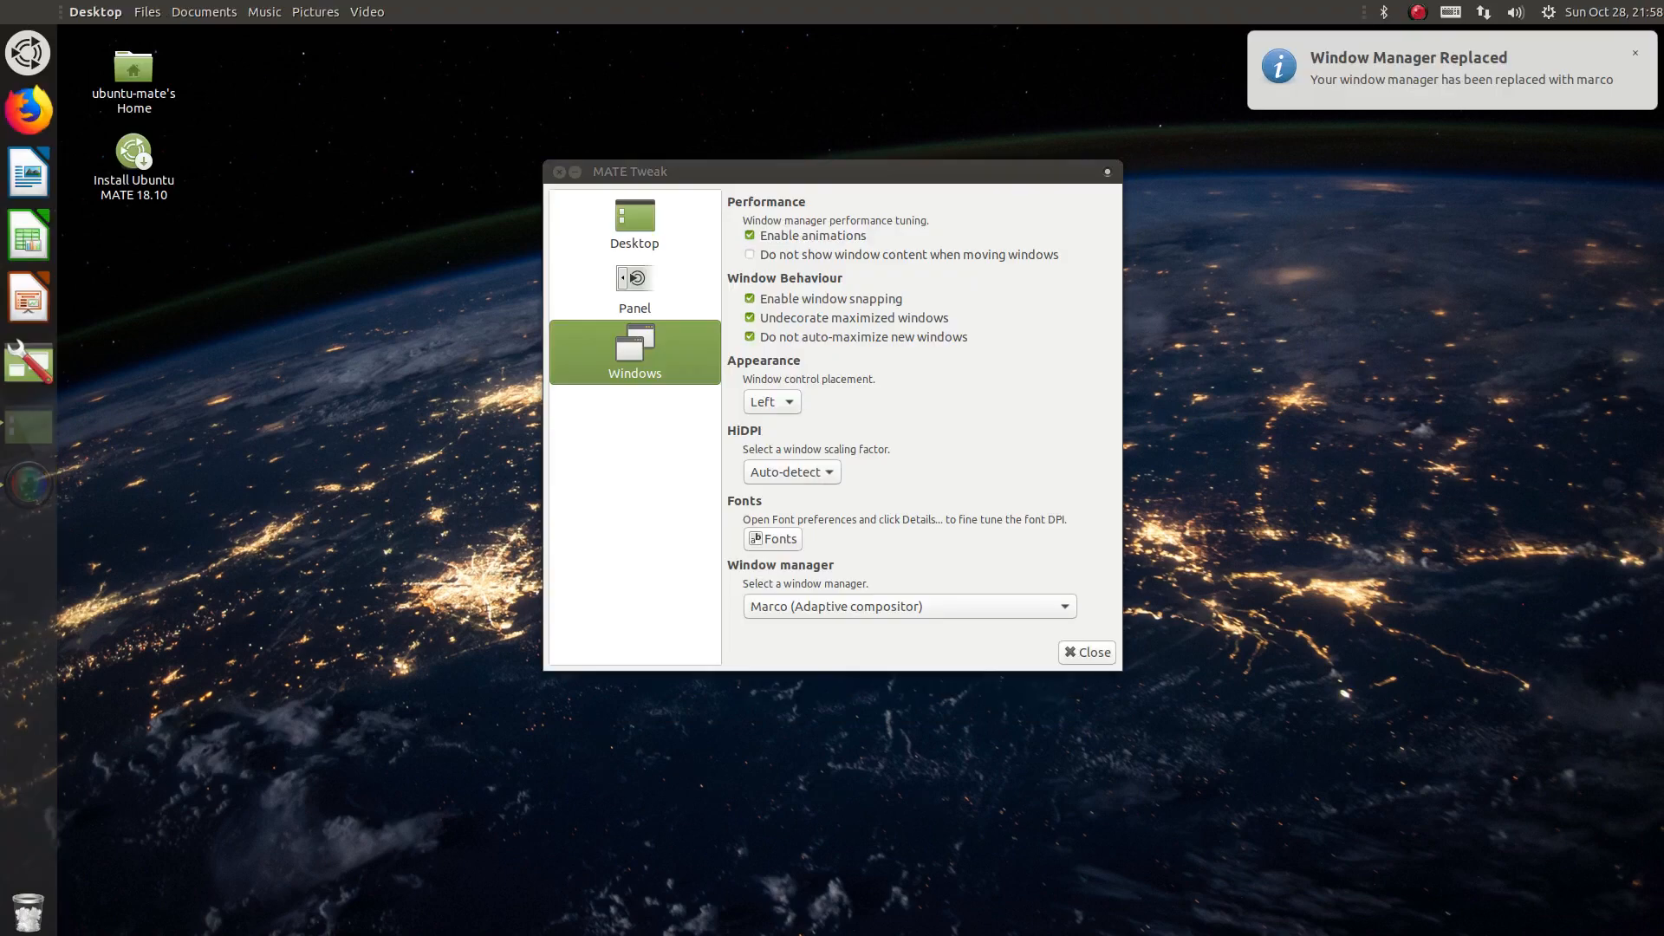
Step: Shift the MATE Tweak window sideways and set the window manager to Marco (Compton GPU compositor)
{"action": "left_click_drag", "start_coordinate": [768, 172], "coordinate": [574, 167]}
{"action": "left_click", "coordinate": [997, 609]}
{"action": "left_click", "coordinate": [910, 630]}
Step: Try the HiDPI and Auto-detect window scaling factors and set the scaling to Regular
{"action": "left_click", "coordinate": [564, 470]}
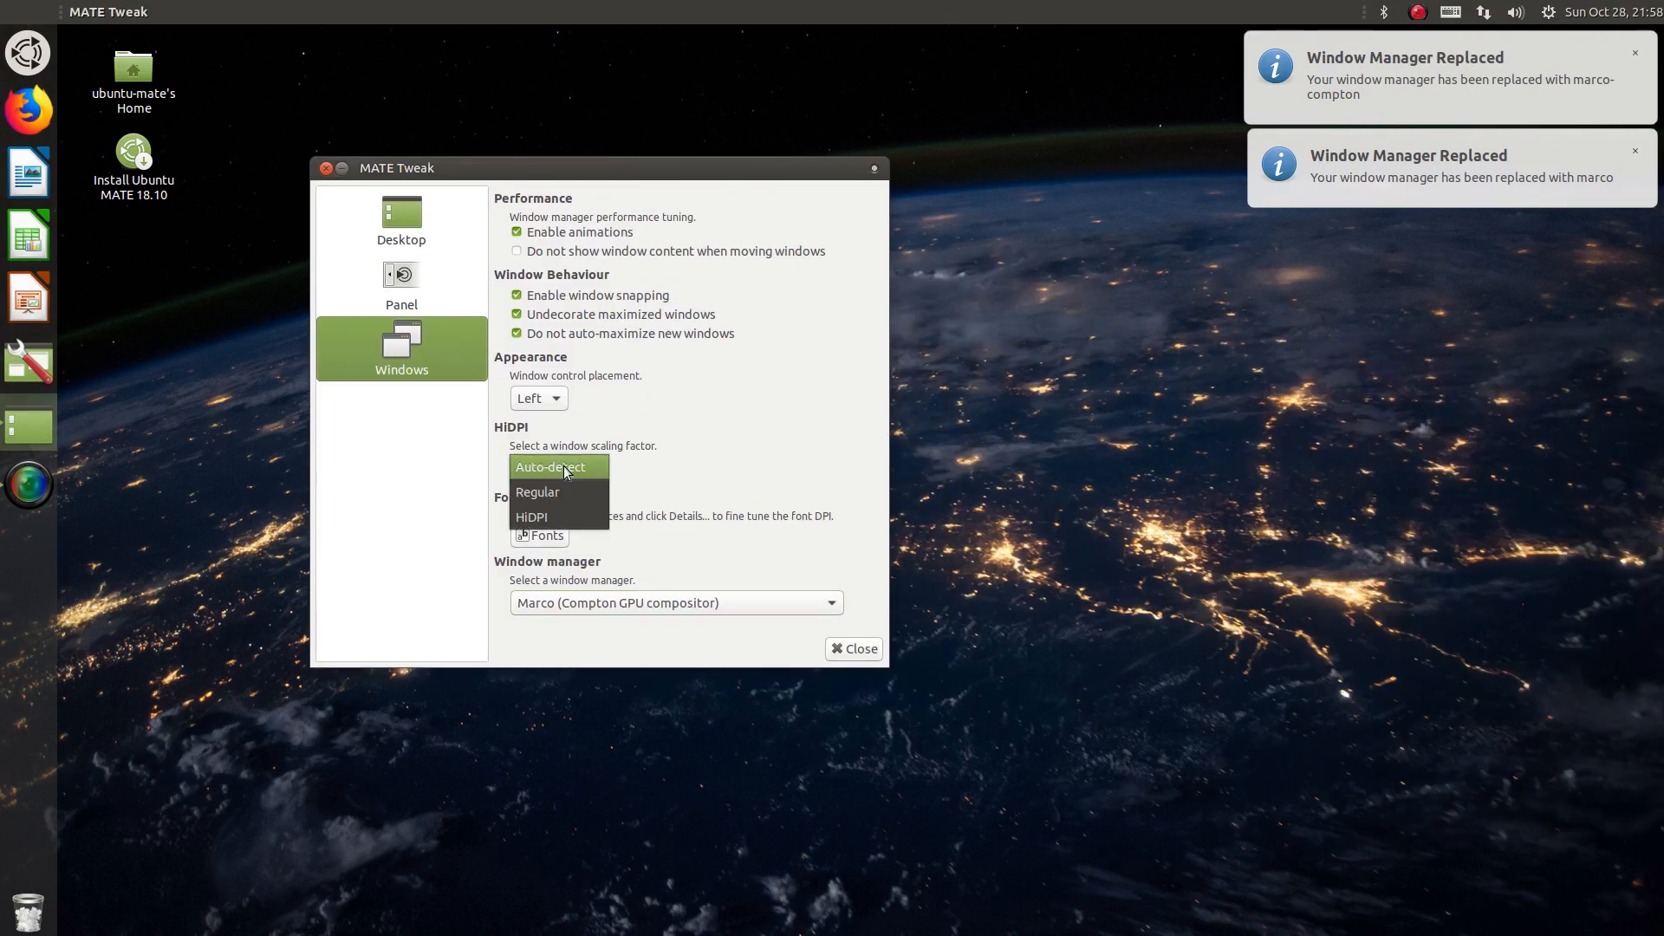
{"action": "left_click", "coordinate": [555, 509]}
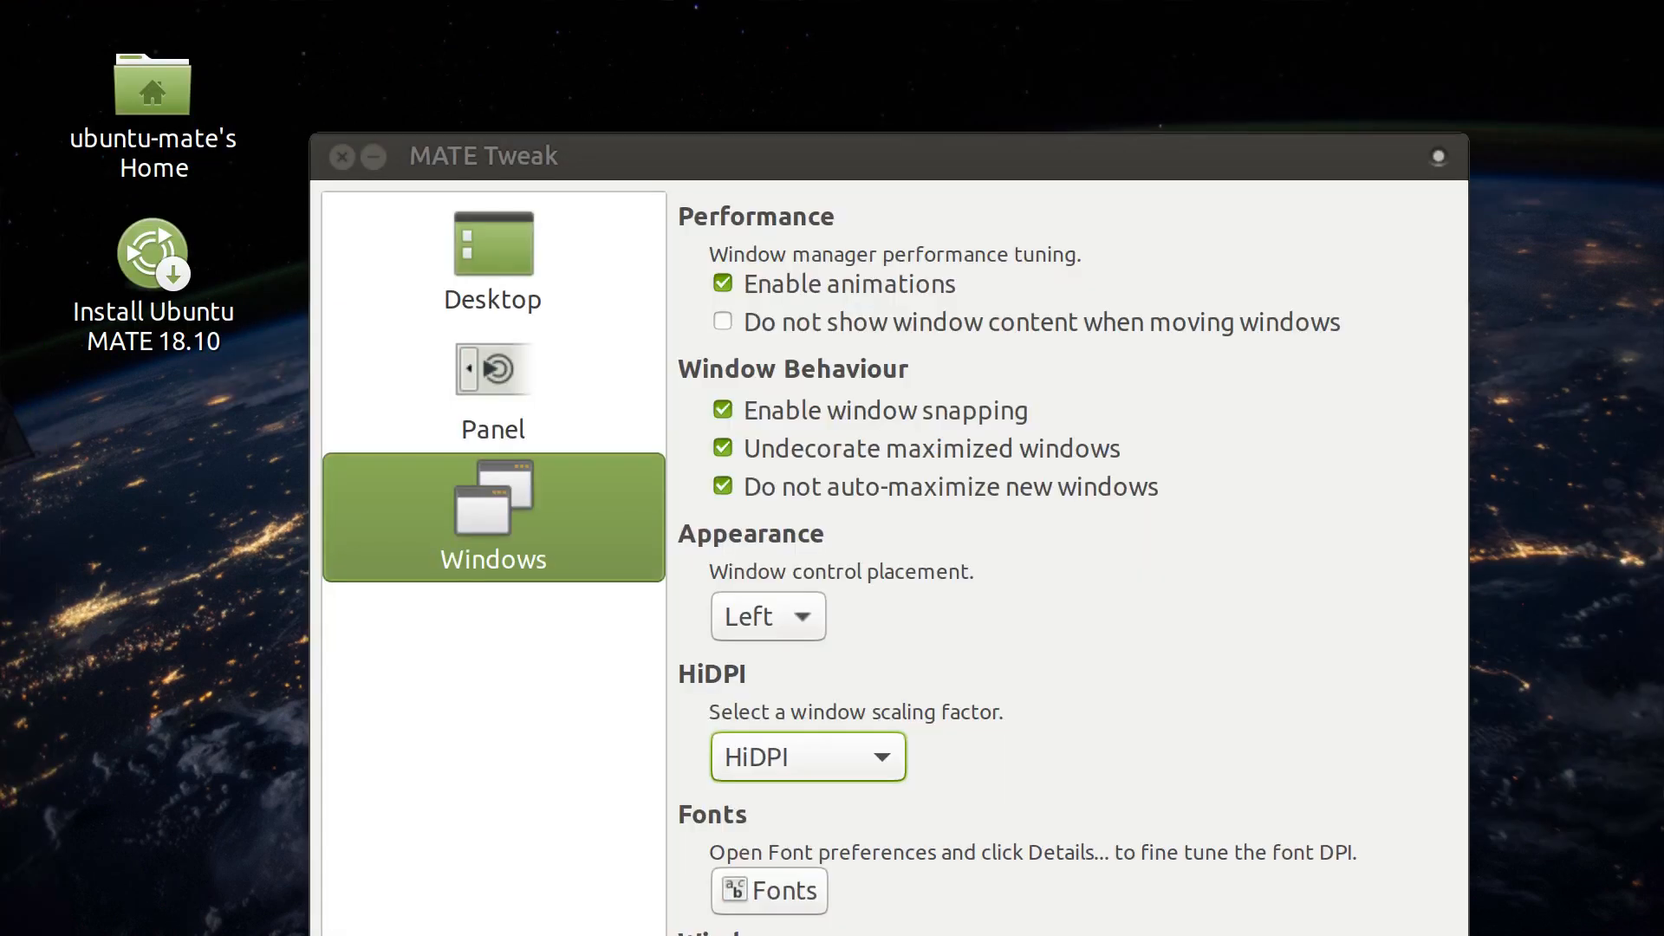
{"action": "left_click_drag", "start_coordinate": [558, 151], "coordinate": [405, 74]}
{"action": "left_click", "coordinate": [646, 676]}
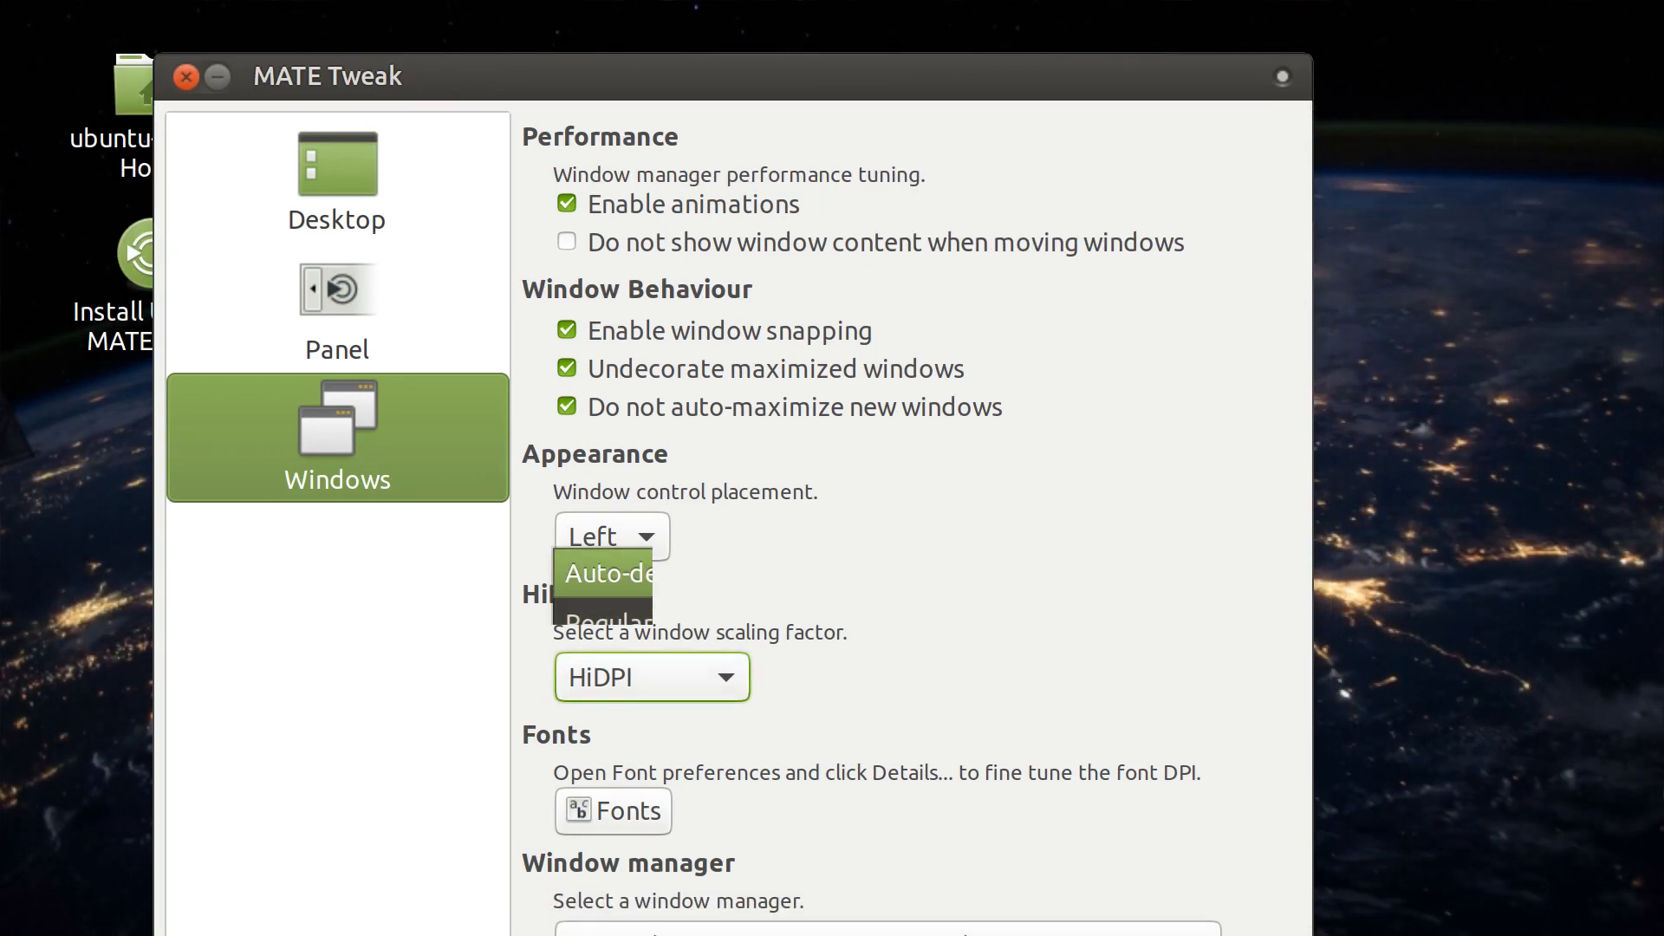
{"action": "left_click", "coordinate": [607, 574]}
{"action": "left_click", "coordinate": [402, 365]}
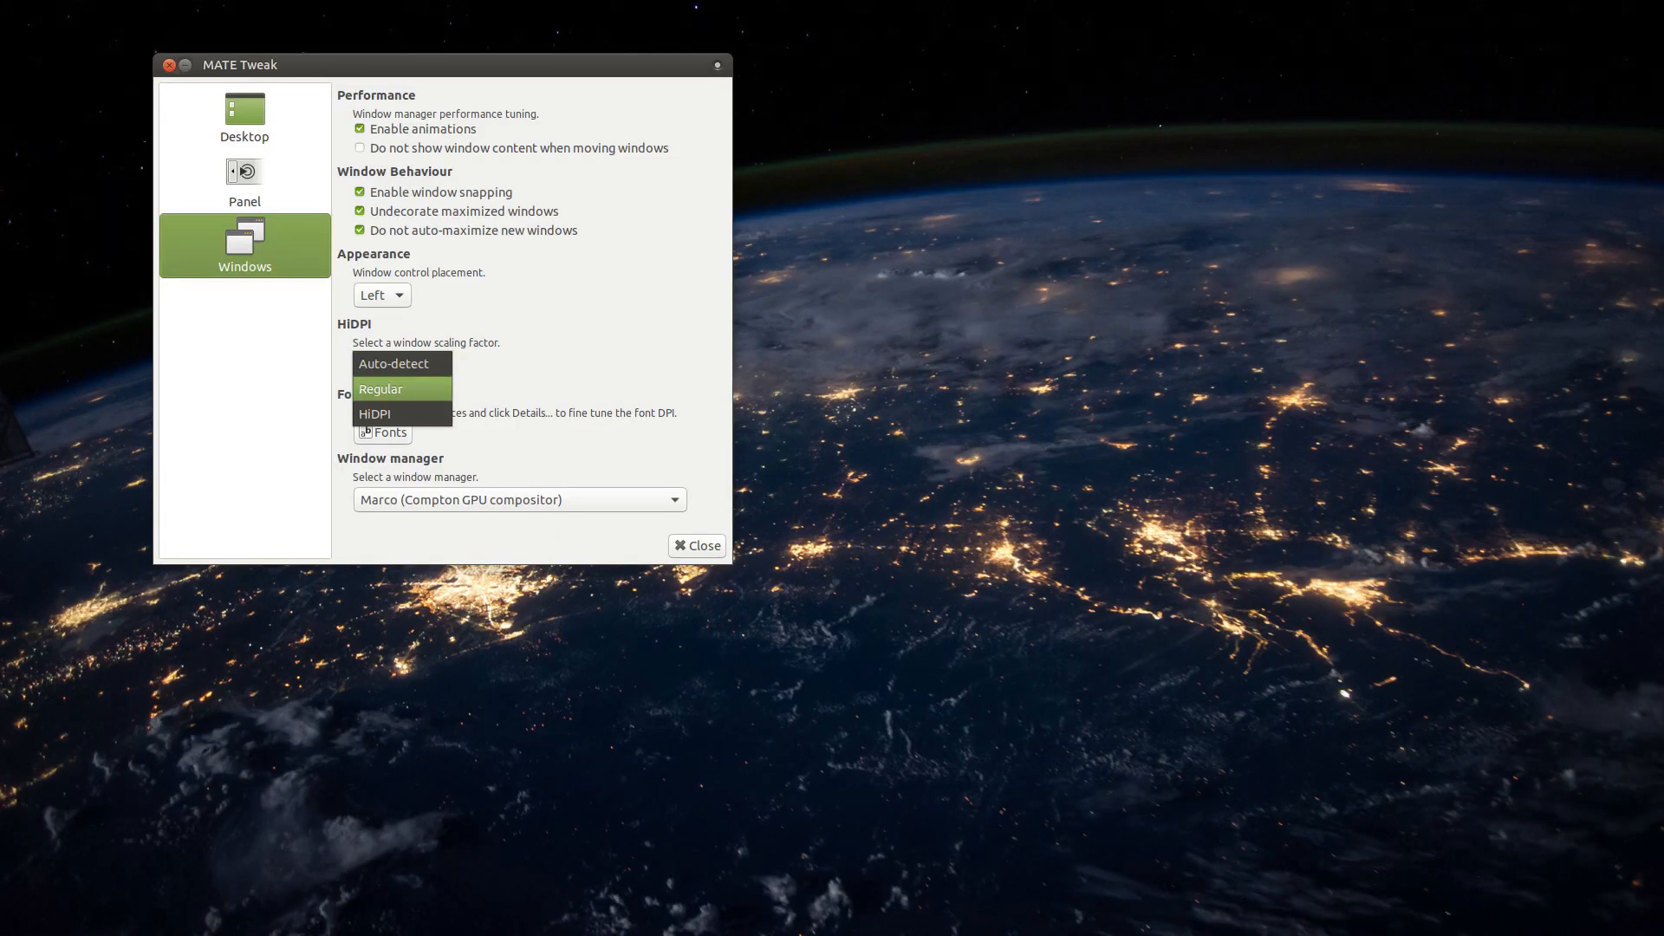
{"action": "left_click", "coordinate": [386, 390]}
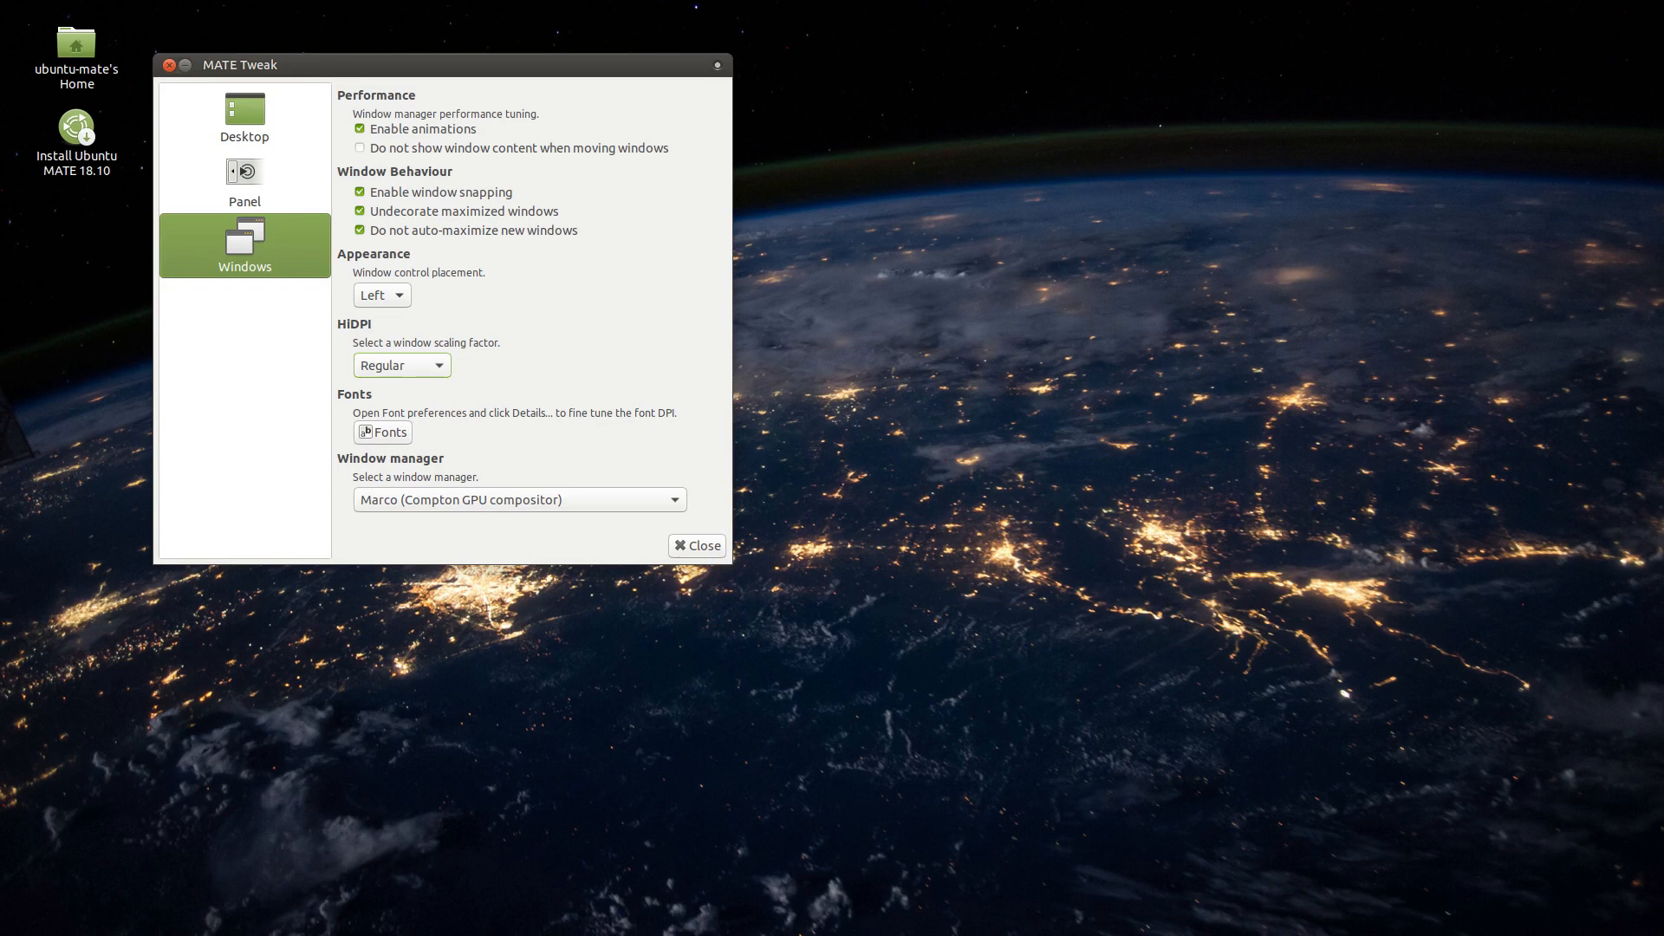
Step: Change the panel layout to Netbook and close MATE Tweak
{"action": "left_click", "coordinate": [244, 181]}
{"action": "left_click", "coordinate": [407, 144]}
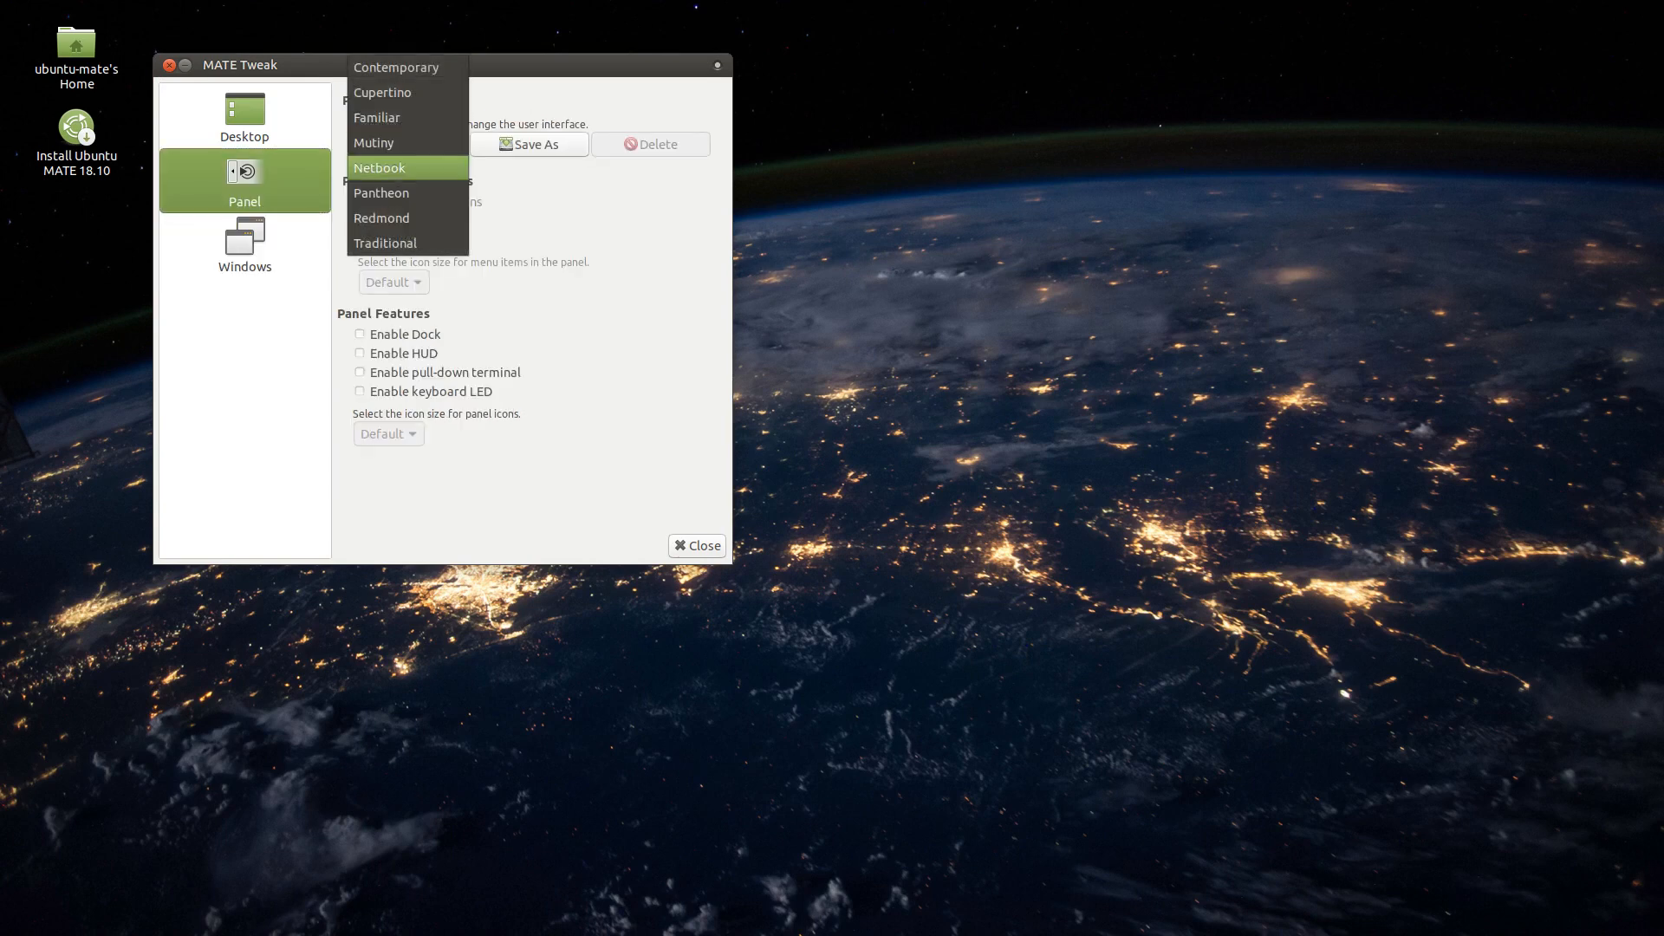
{"action": "left_click", "coordinate": [399, 163]}
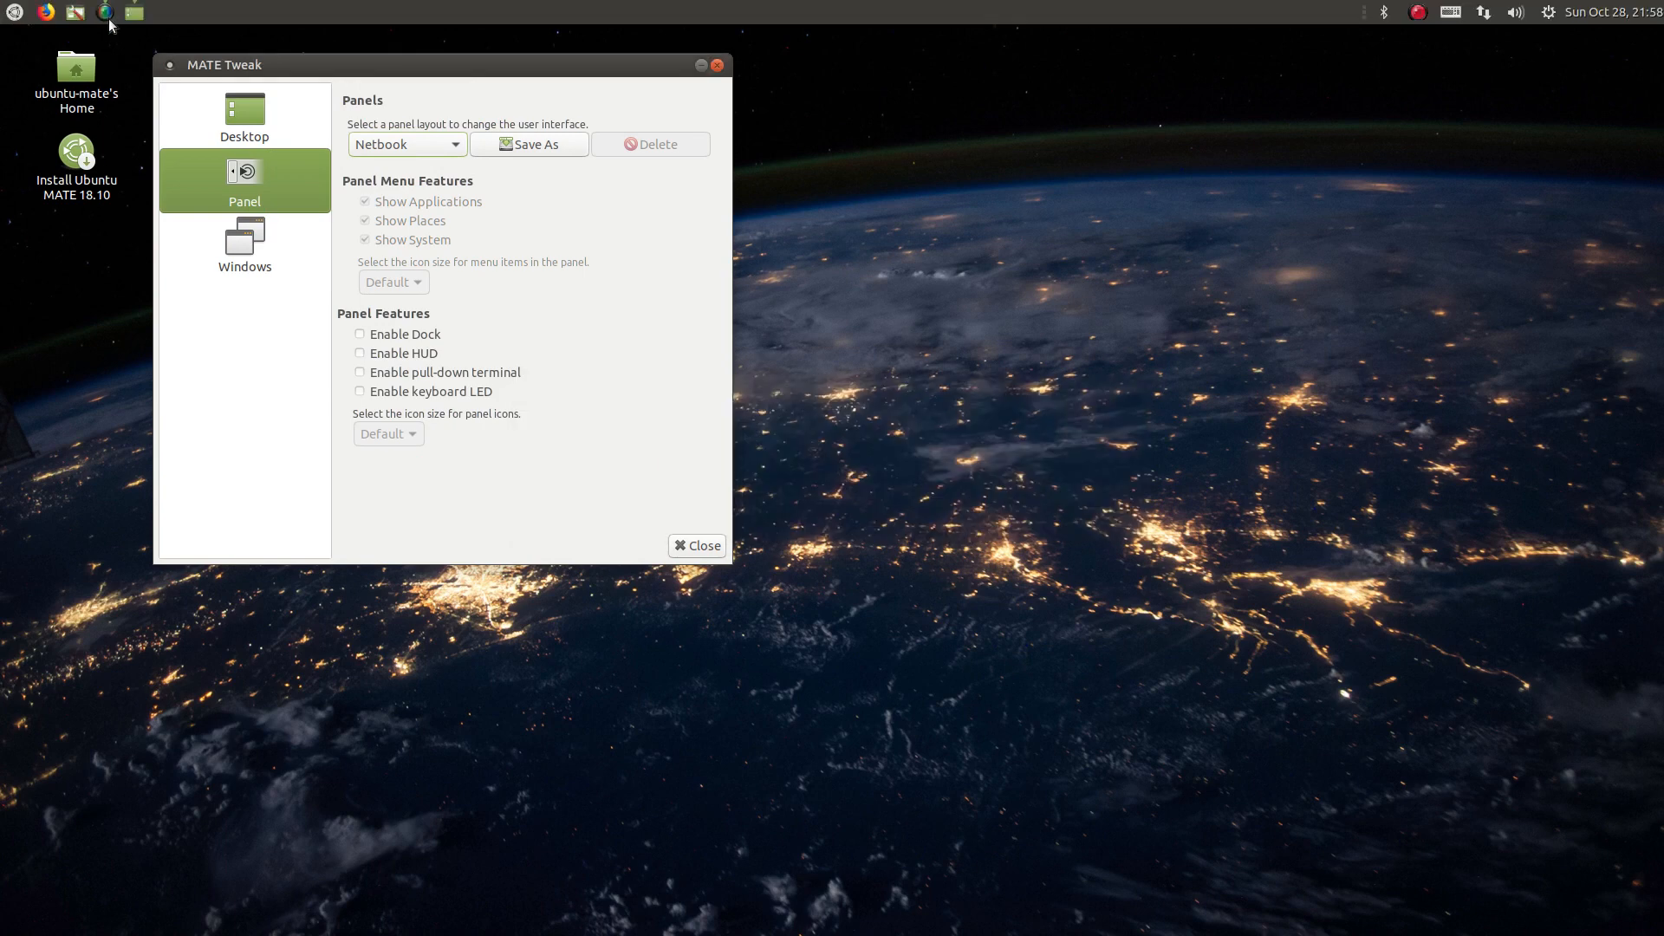
{"action": "left_click", "coordinate": [108, 18]}
{"action": "left_click", "coordinate": [718, 66]}
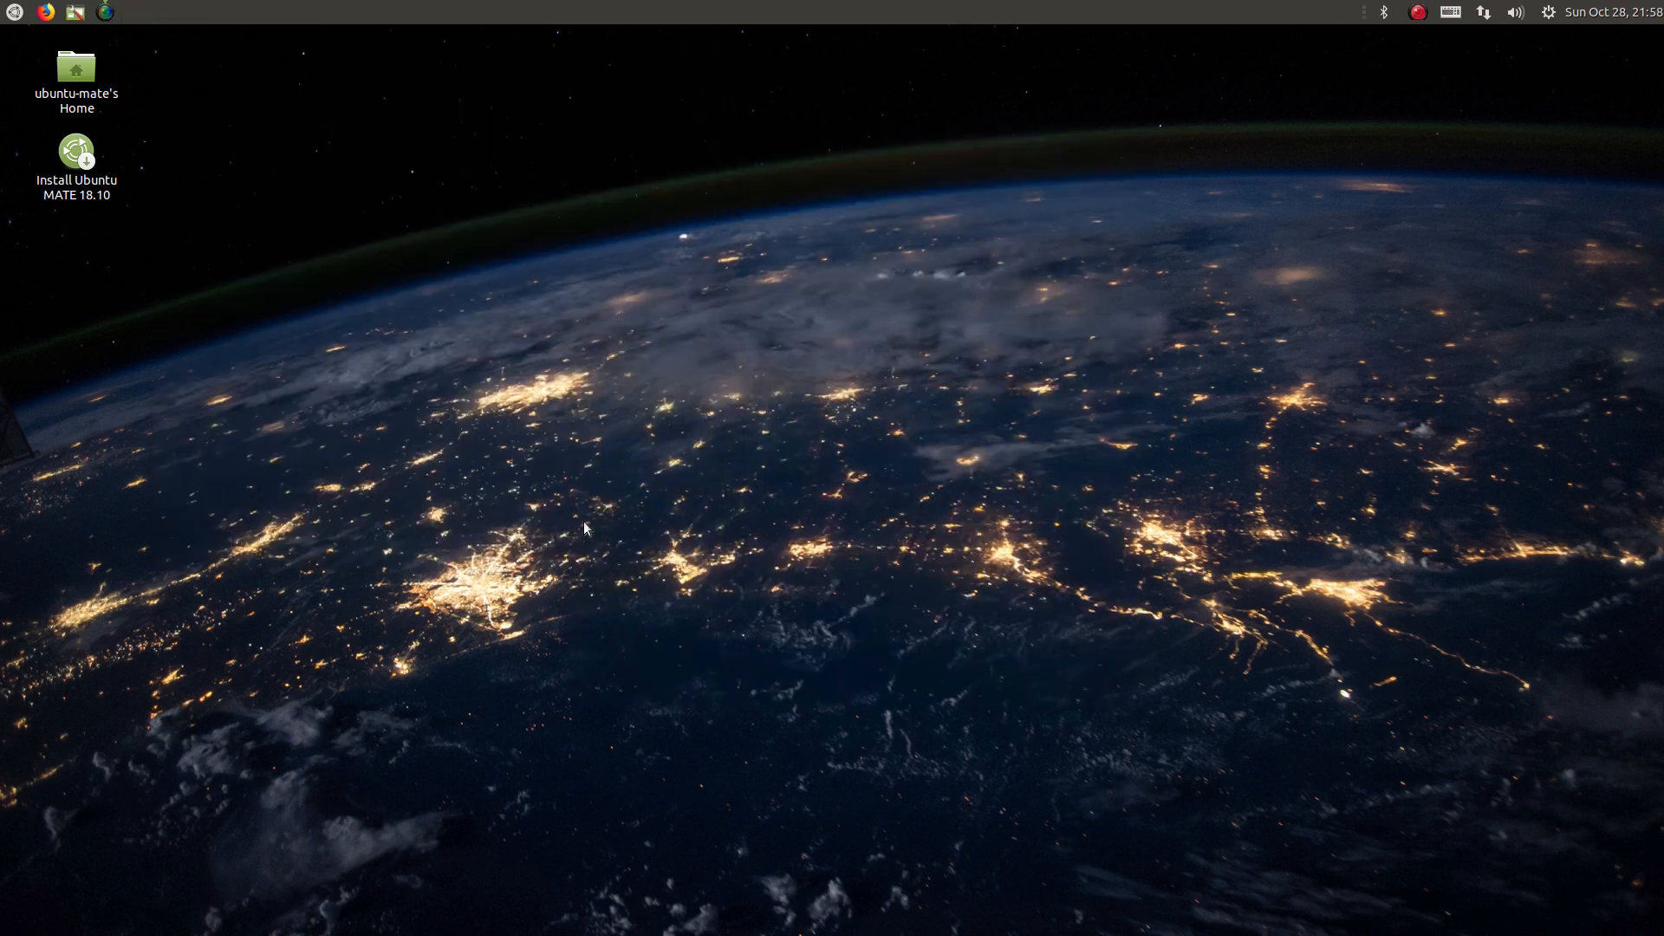
Step: Delete the Install Ubuntu MATE 18.10 icon from the desktop and glance at the main menu
{"action": "left_click_drag", "start_coordinate": [249, 203], "coordinate": [17, 199]}
{"action": "key", "text": "Delete"}
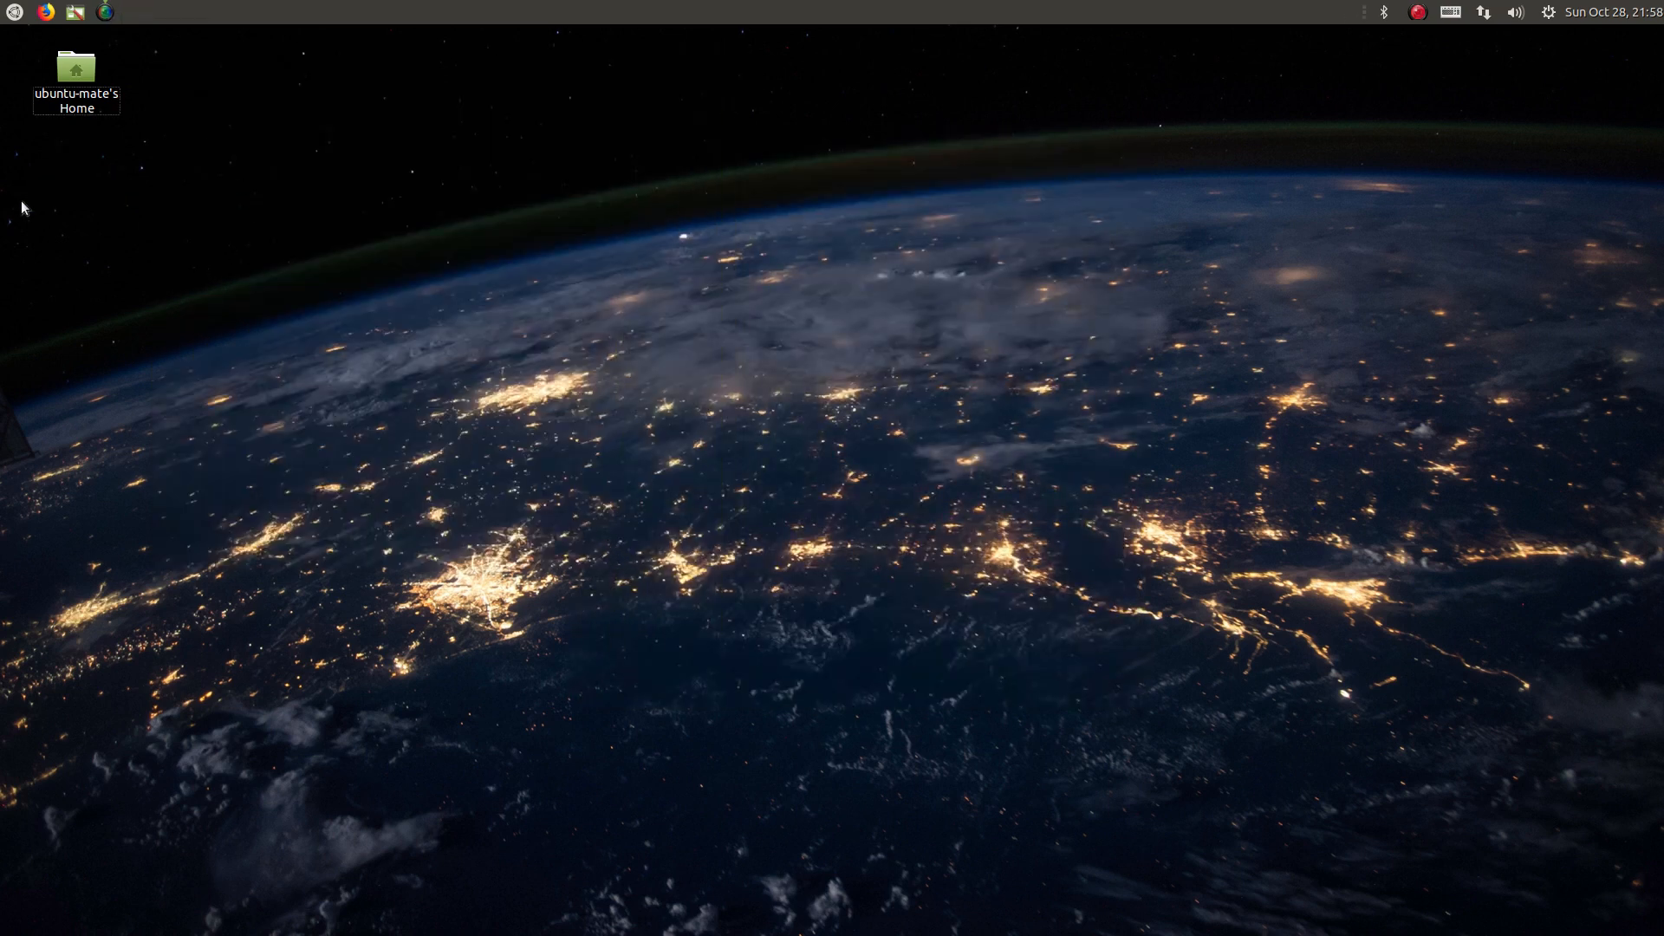
{"action": "left_click", "coordinate": [6, 17]}
{"action": "left_click", "coordinate": [9, 18]}
Step: Open the Control Center, view its lower categories and move its window closer to the top panel
{"action": "left_click", "coordinate": [84, 14]}
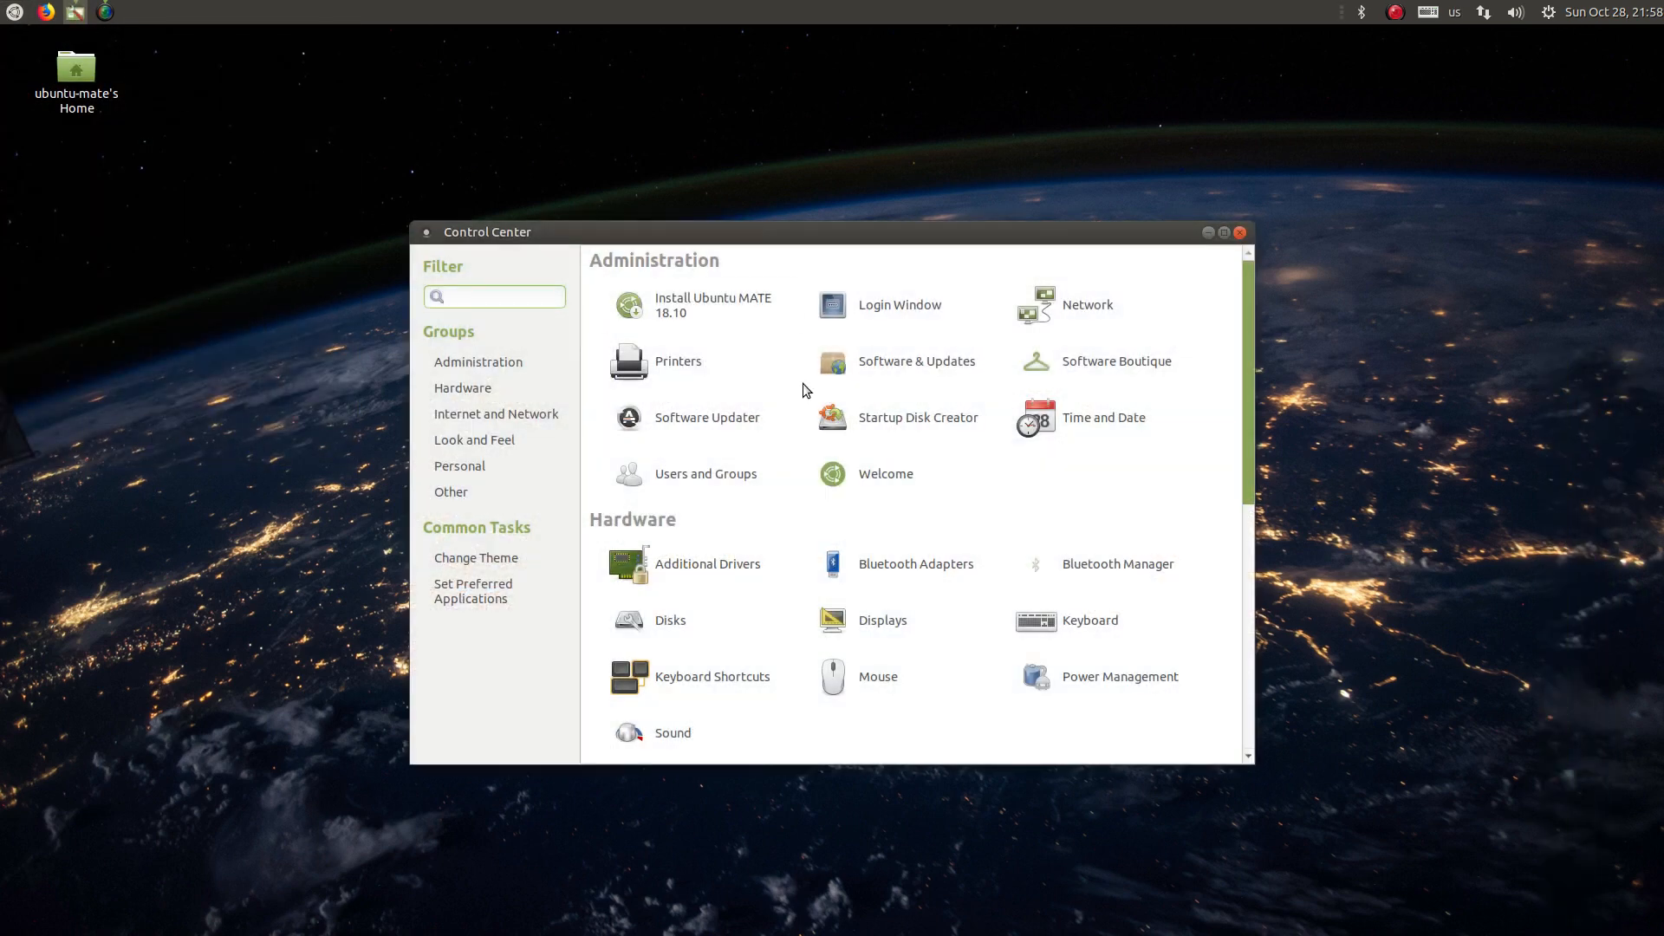
{"action": "scroll", "coordinate": [1103, 359], "scroll_direction": "down", "scroll_amount": 5}
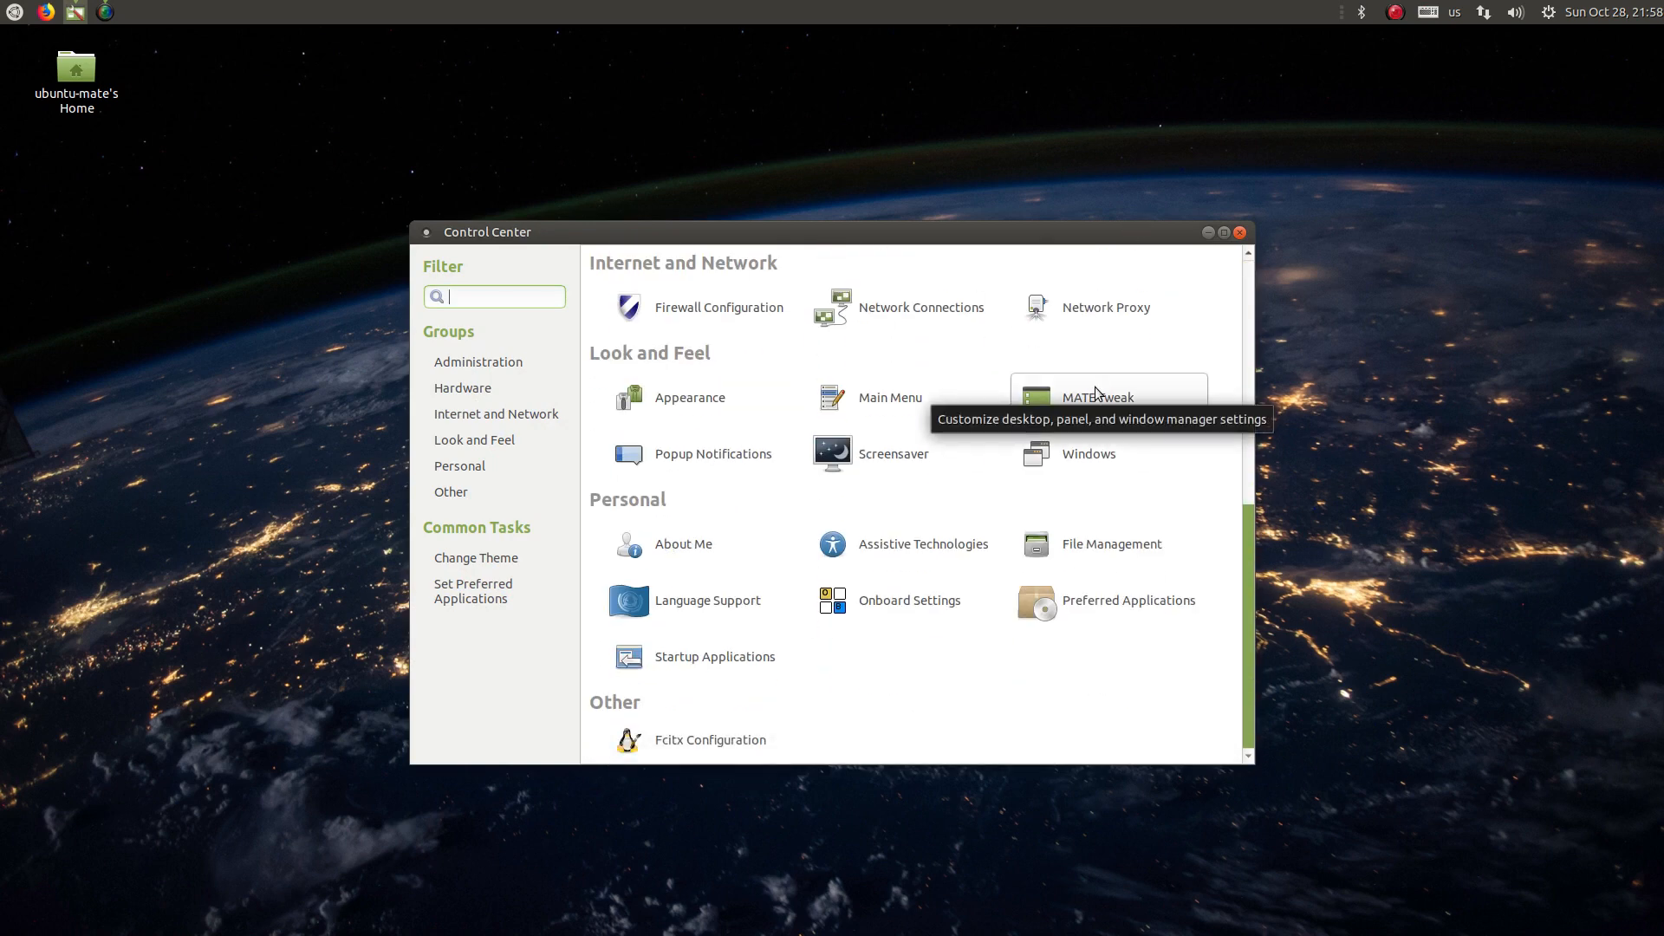
{"action": "left_click_drag", "start_coordinate": [758, 237], "coordinate": [512, 56]}
Step: Show and hide the main menu, and examine the Control Center's items from the last category back to Administration
{"action": "left_click", "coordinate": [17, 11]}
{"action": "left_click", "coordinate": [17, 11]}
{"action": "left_click", "coordinate": [8, 17]}
{"action": "left_click", "coordinate": [7, 19]}
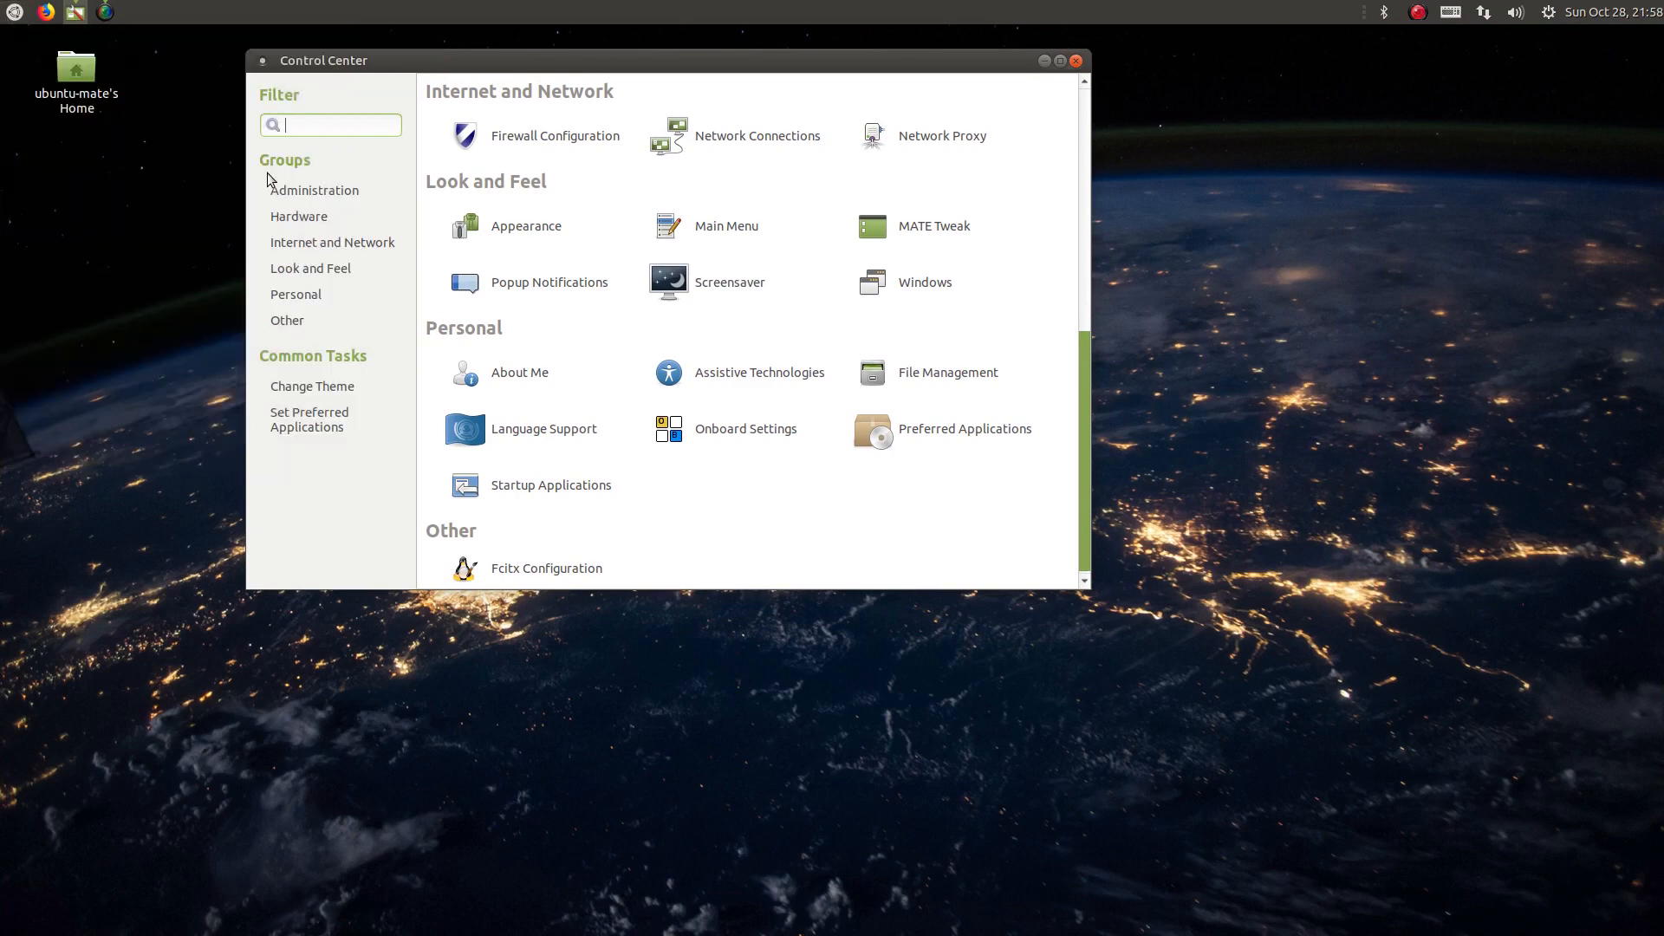
{"action": "scroll", "coordinate": [603, 323], "scroll_direction": "down", "scroll_amount": 2}
{"action": "scroll", "coordinate": [604, 322], "scroll_direction": "up", "scroll_amount": 6}
{"action": "scroll", "coordinate": [603, 322], "scroll_direction": "up", "scroll_amount": 3}
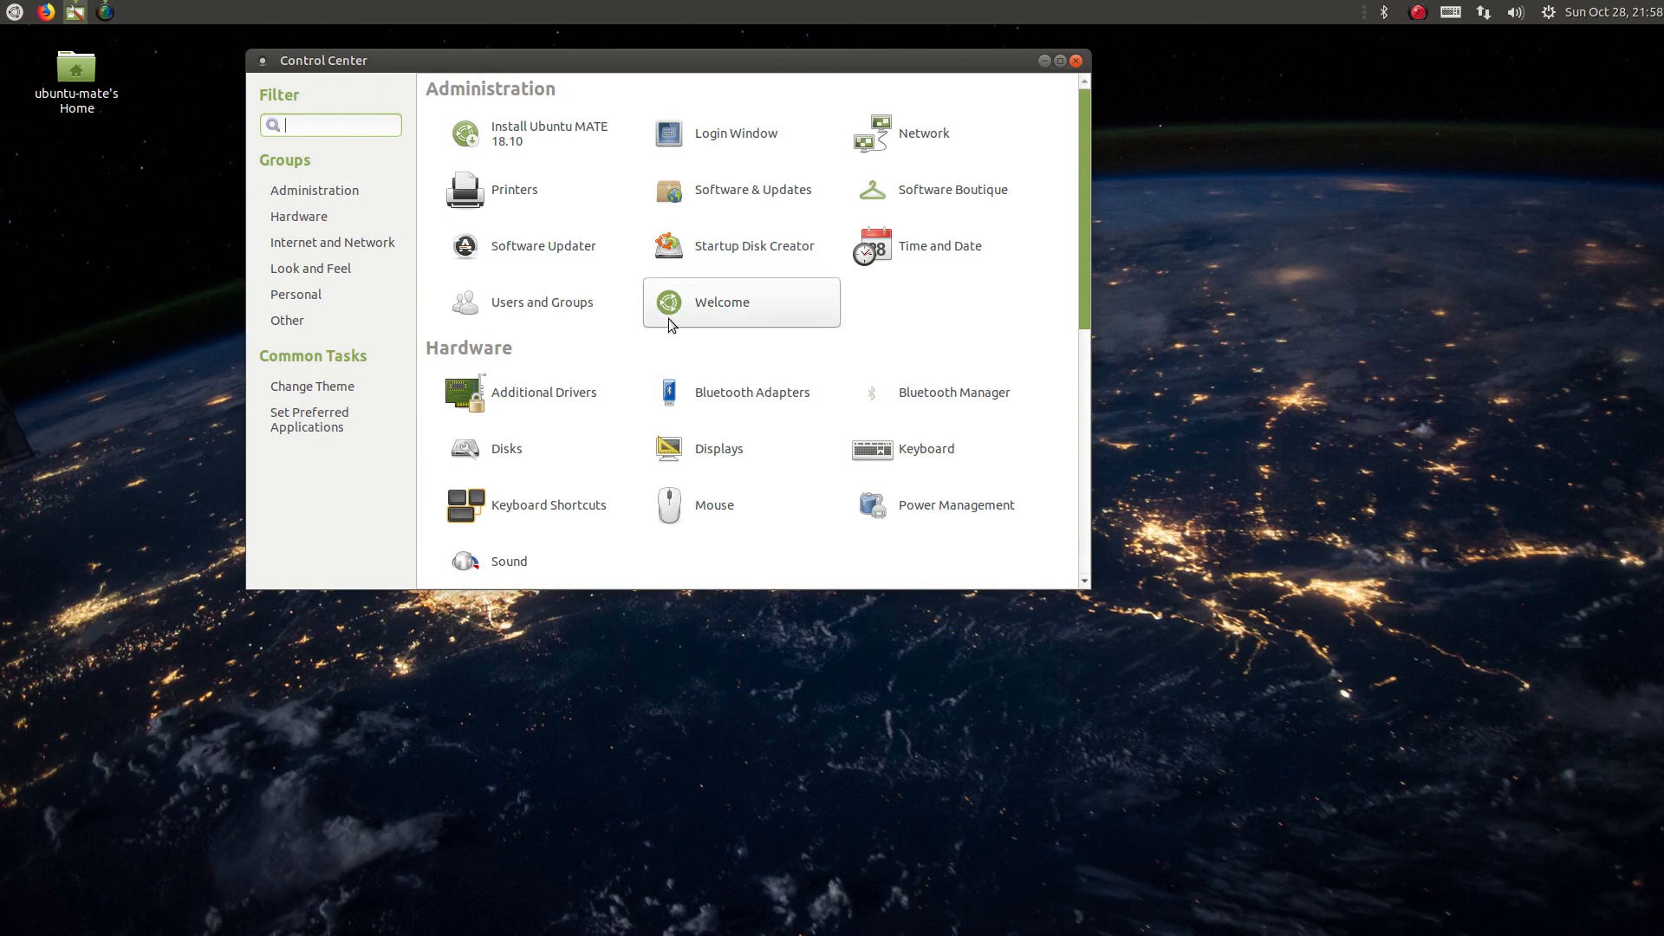
Step: Glance at the main menu's full application list, and open Software Boutique briefly before closing it
{"action": "left_click", "coordinate": [11, 11]}
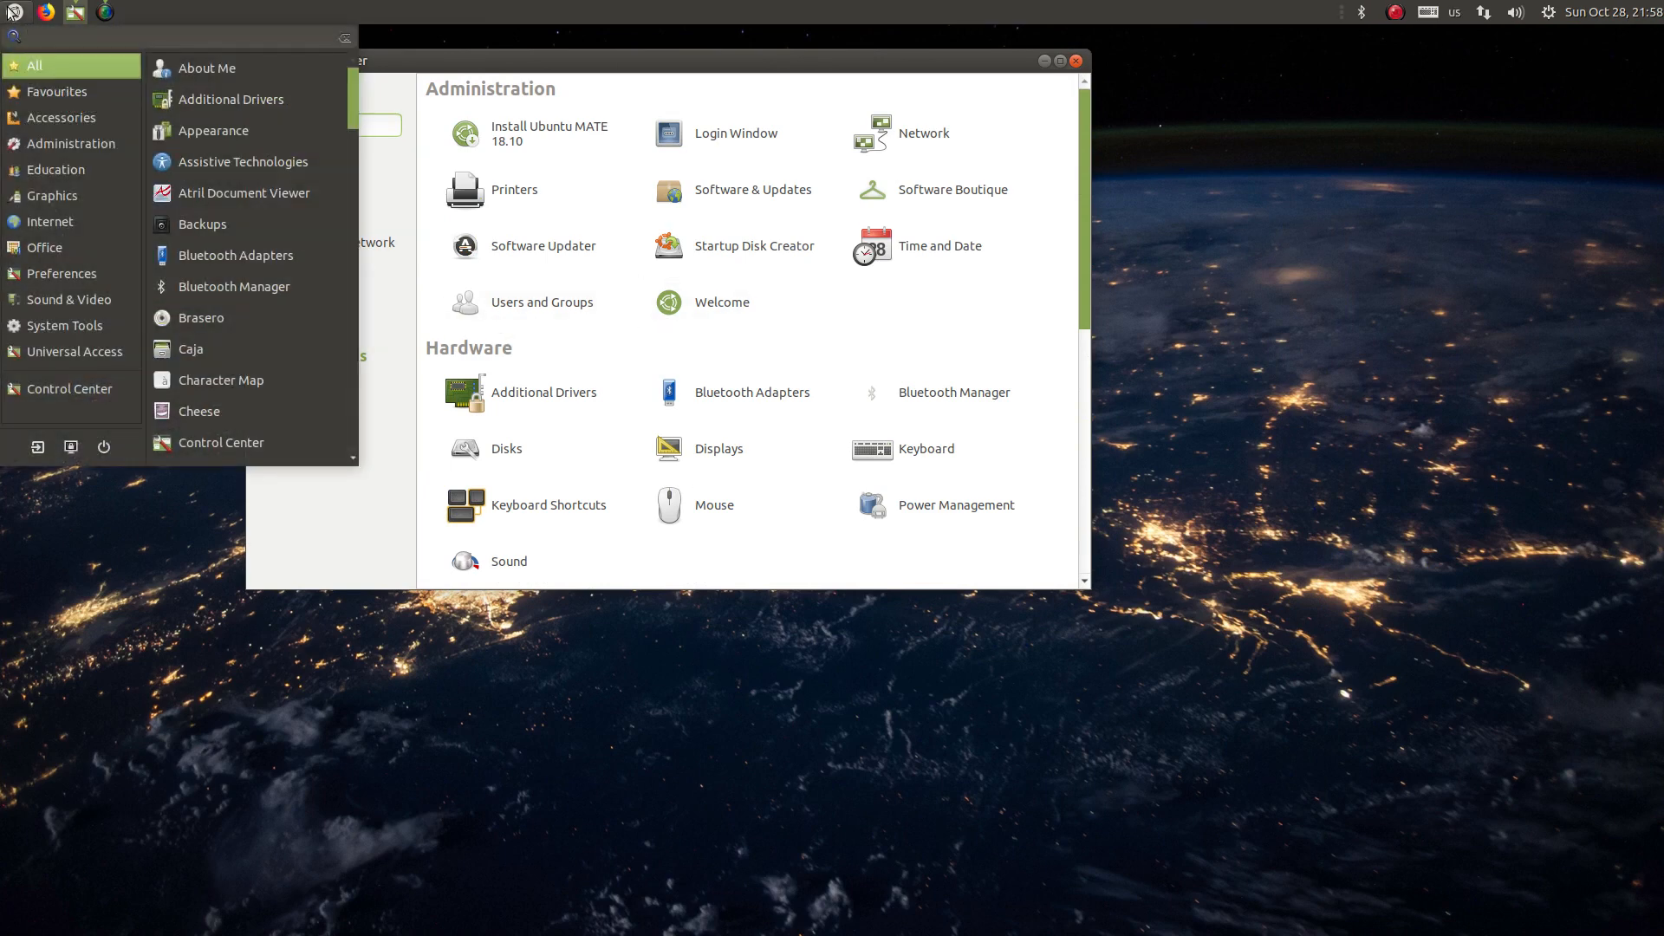
{"action": "left_click", "coordinate": [10, 11]}
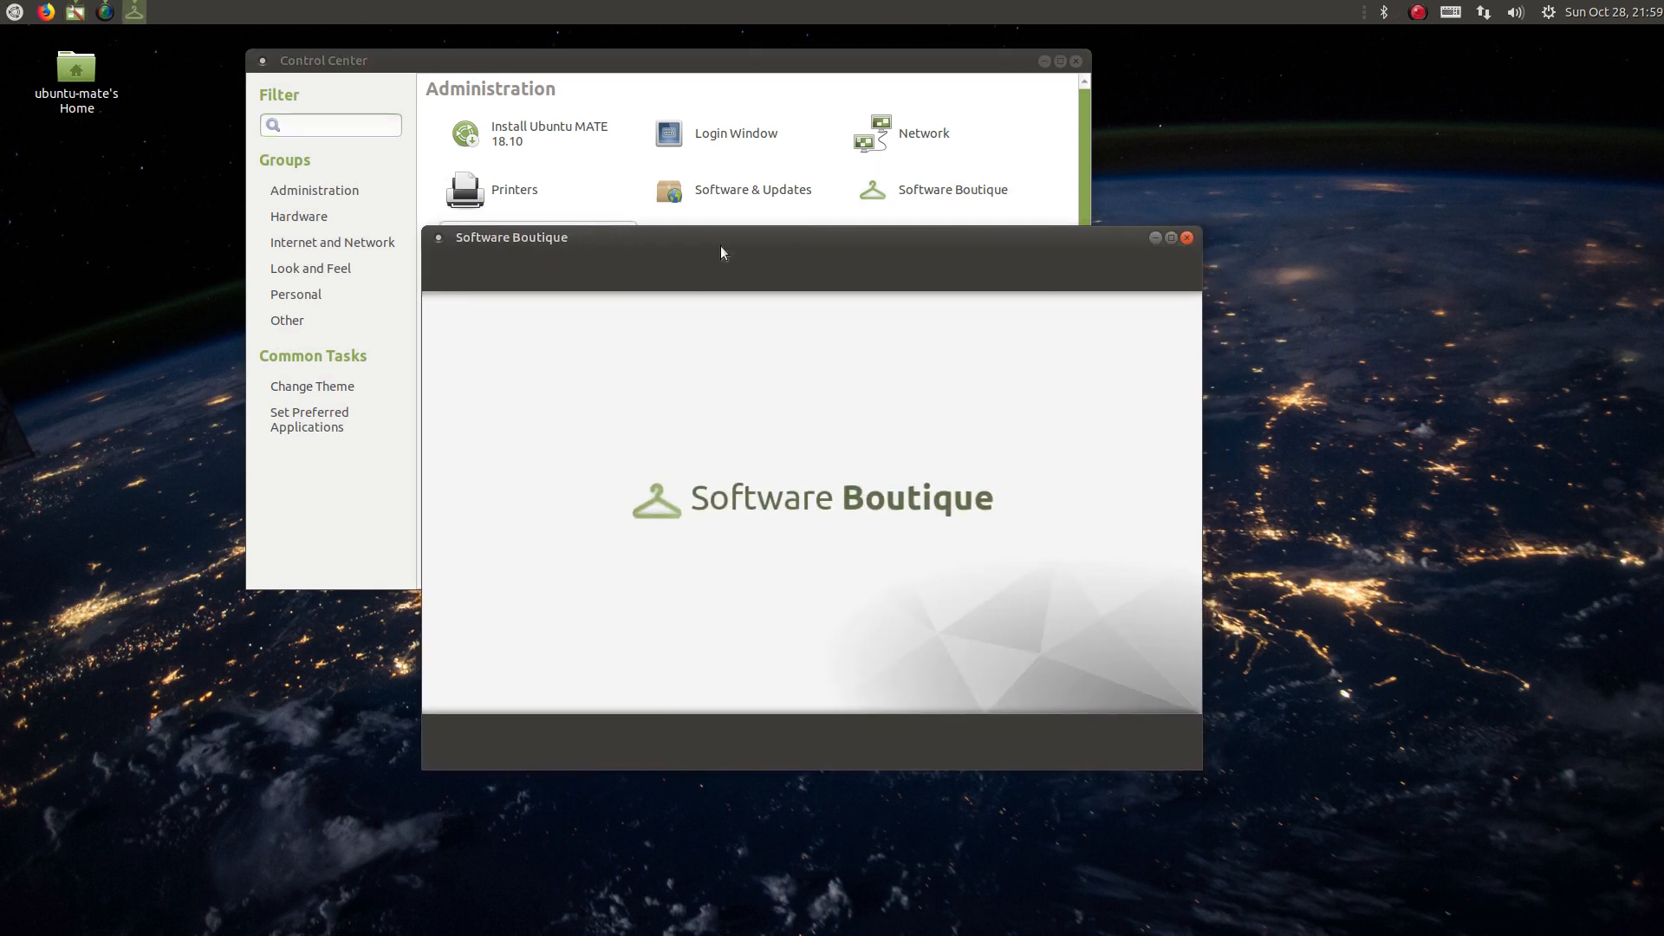
{"action": "left_click", "coordinate": [1185, 247]}
Step: Look through the main menu's Preferences, Office and Accessories categories and dismiss the menu
{"action": "left_click", "coordinate": [14, 11]}
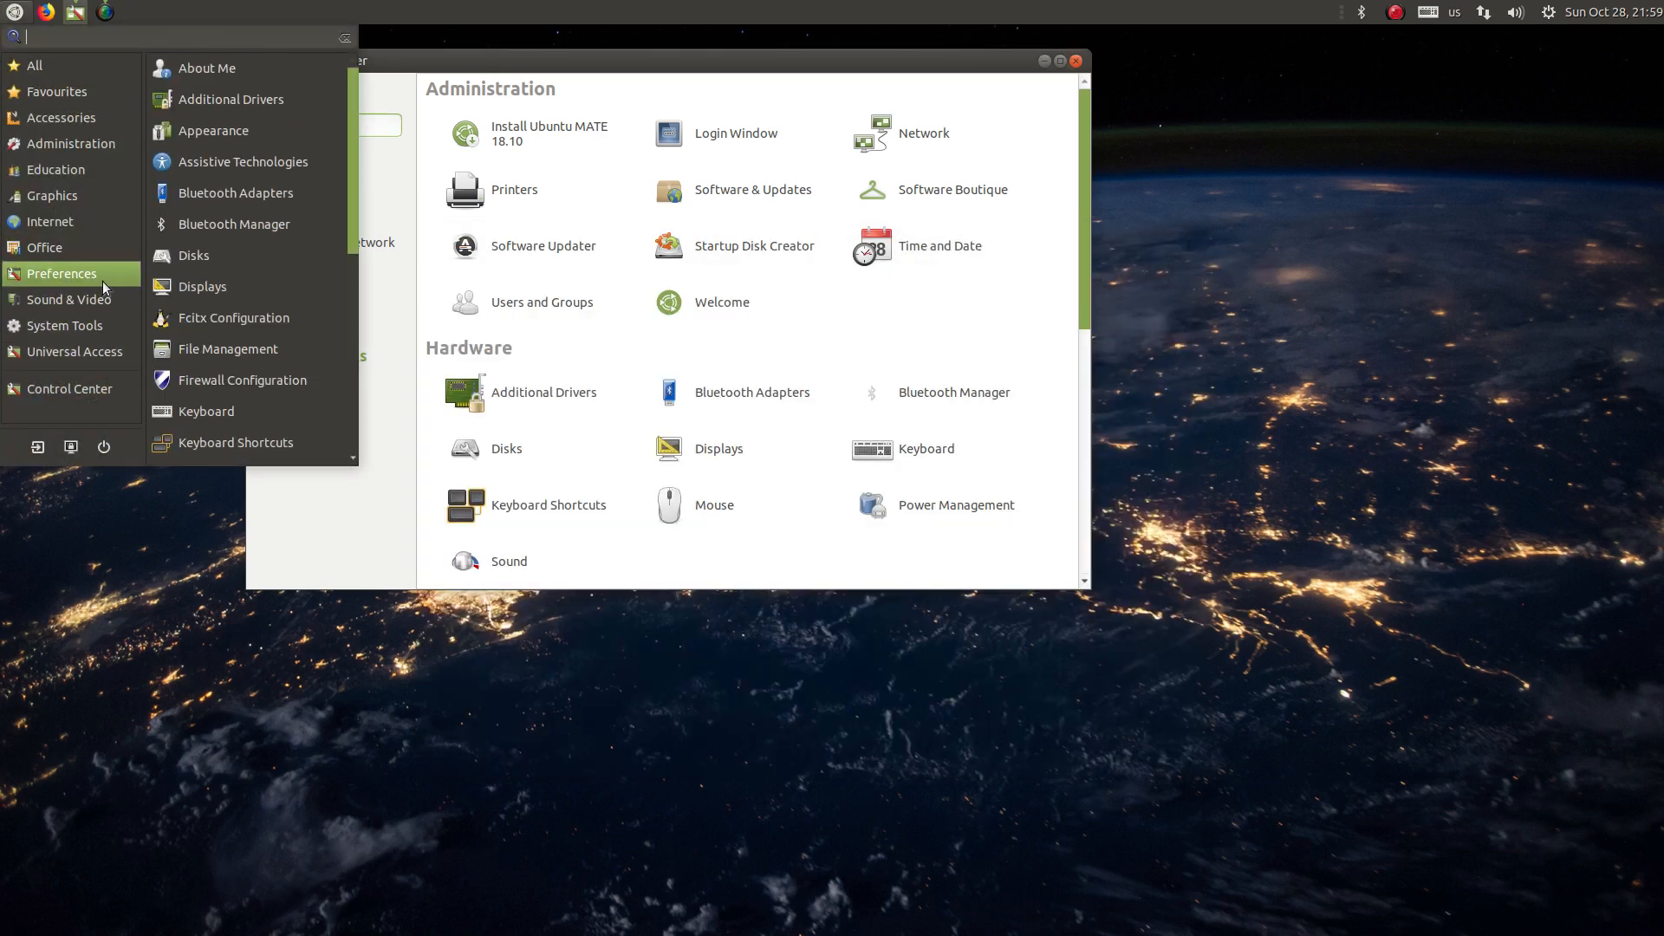
{"action": "mouse_move", "coordinate": [104, 247]}
{"action": "scroll", "coordinate": [195, 279], "scroll_direction": "down", "scroll_amount": 5}
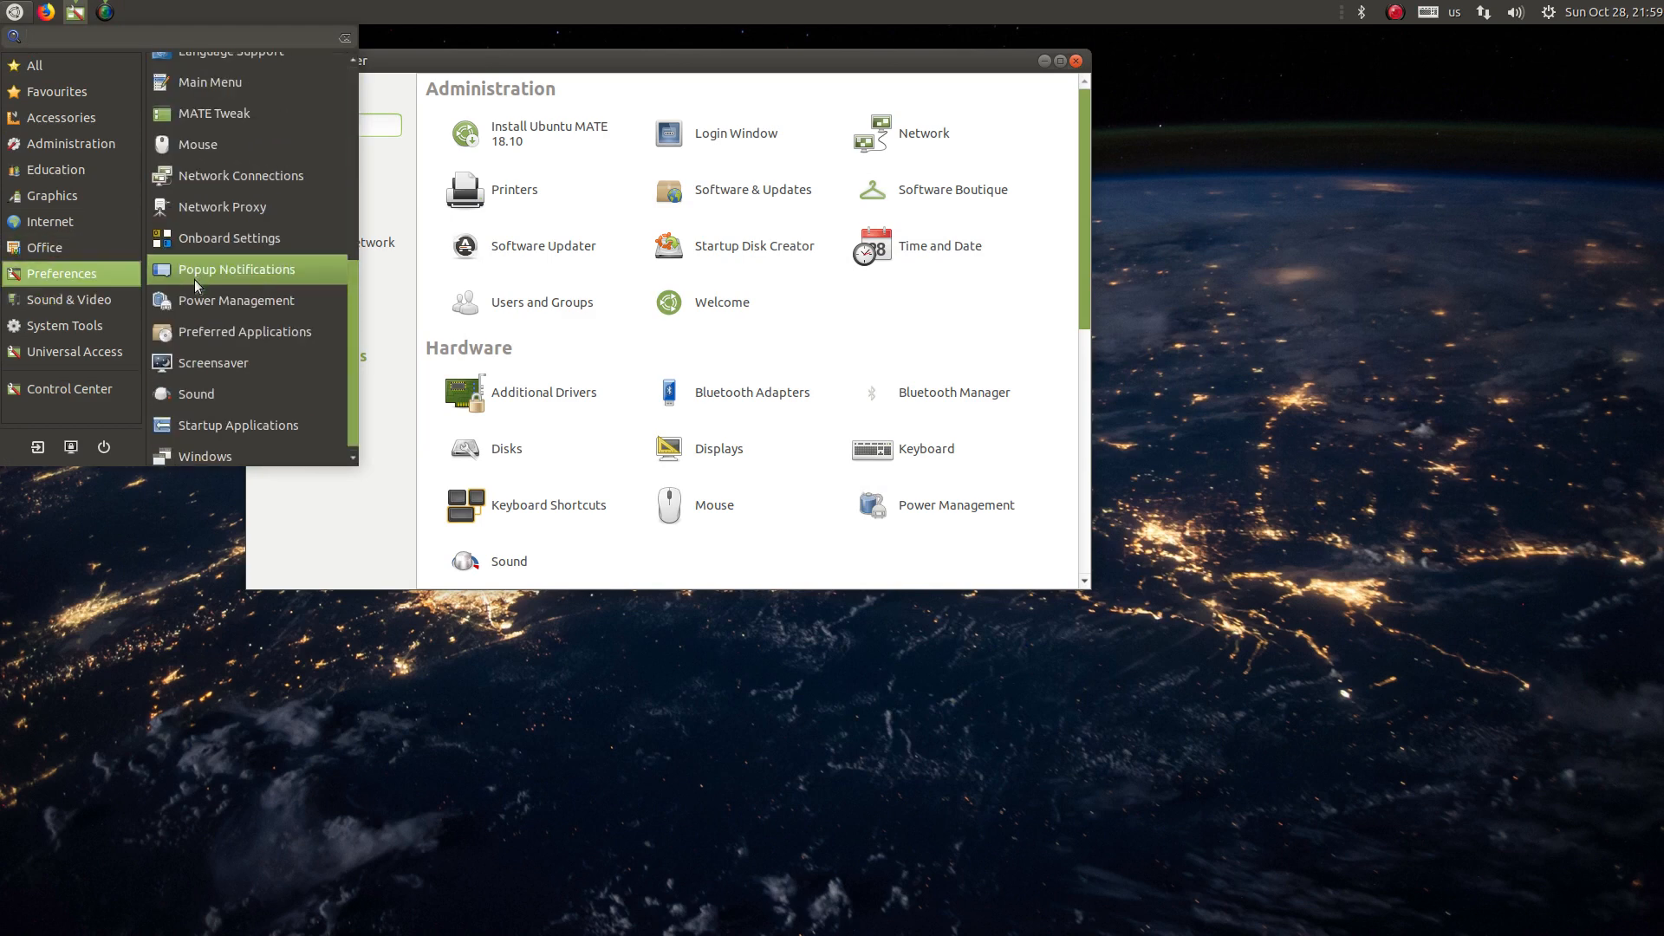
{"action": "scroll", "coordinate": [194, 279], "scroll_direction": "up", "scroll_amount": 5}
{"action": "mouse_move", "coordinate": [29, 252]}
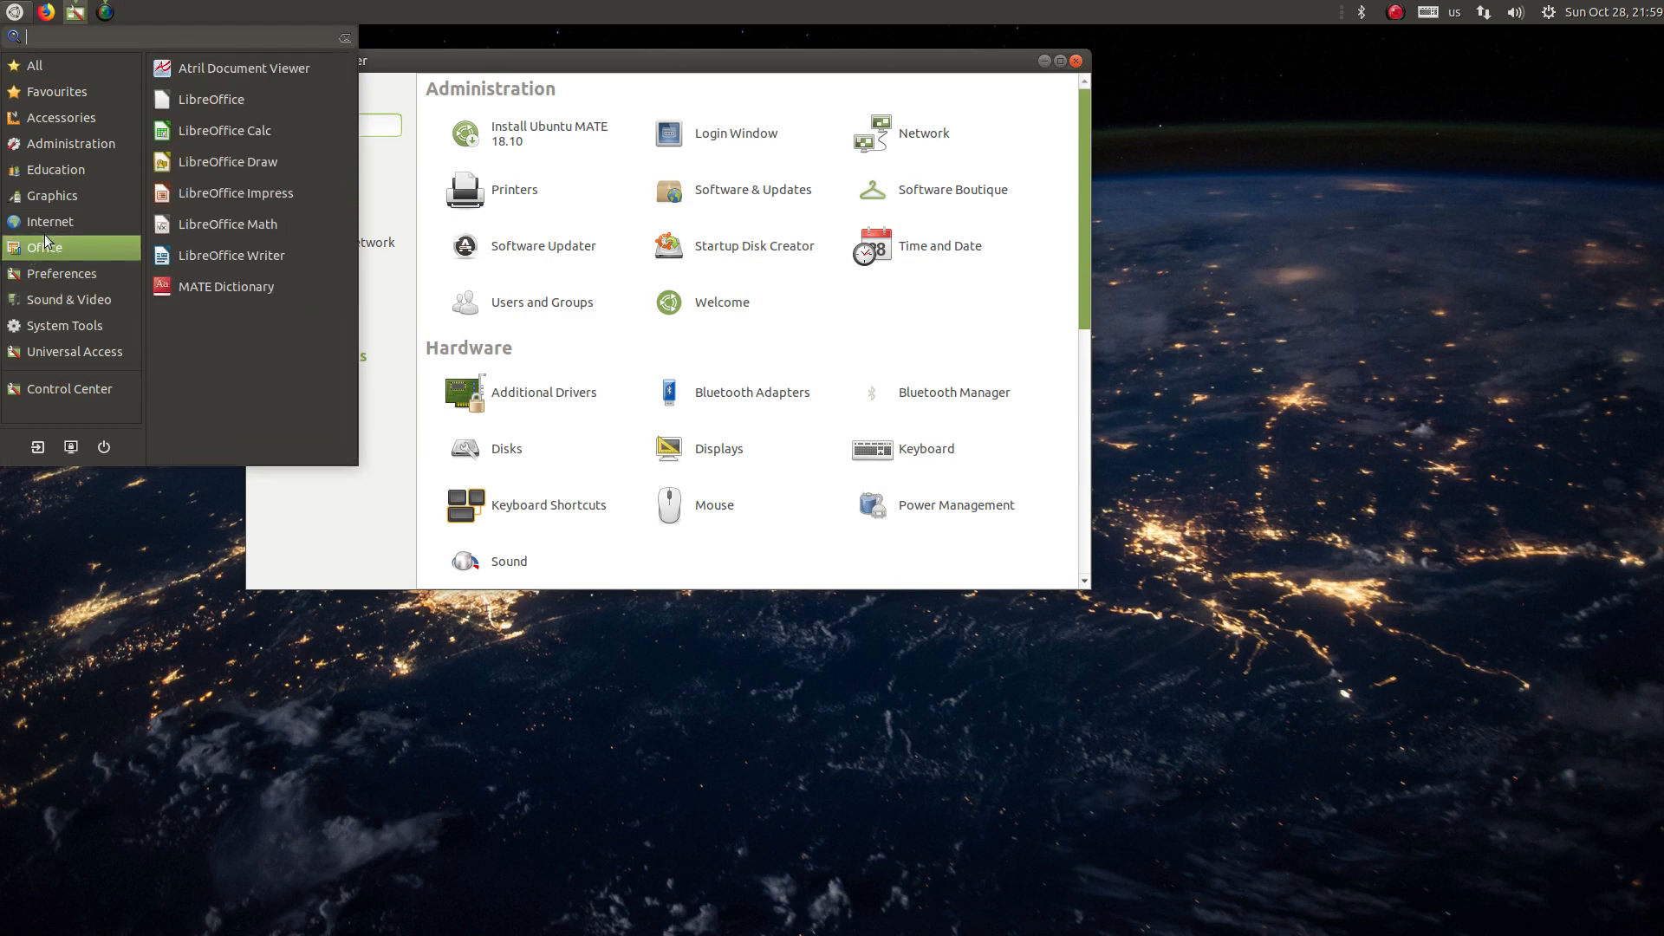
{"action": "mouse_move", "coordinate": [61, 119]}
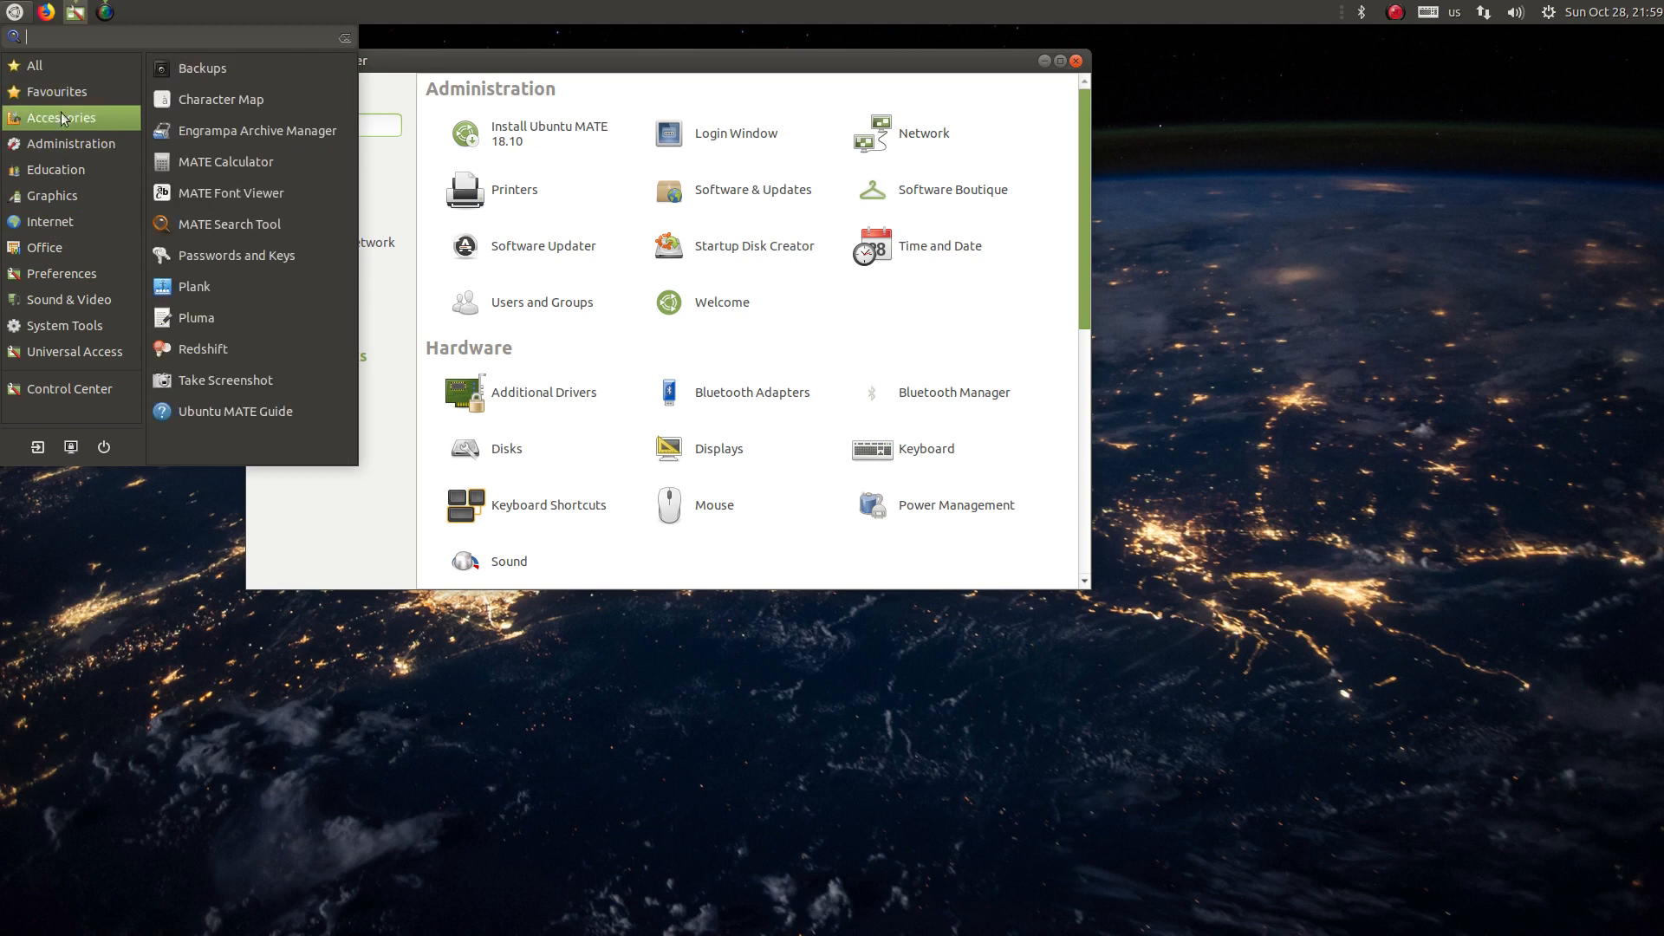
{"action": "left_click", "coordinate": [1026, 331]}
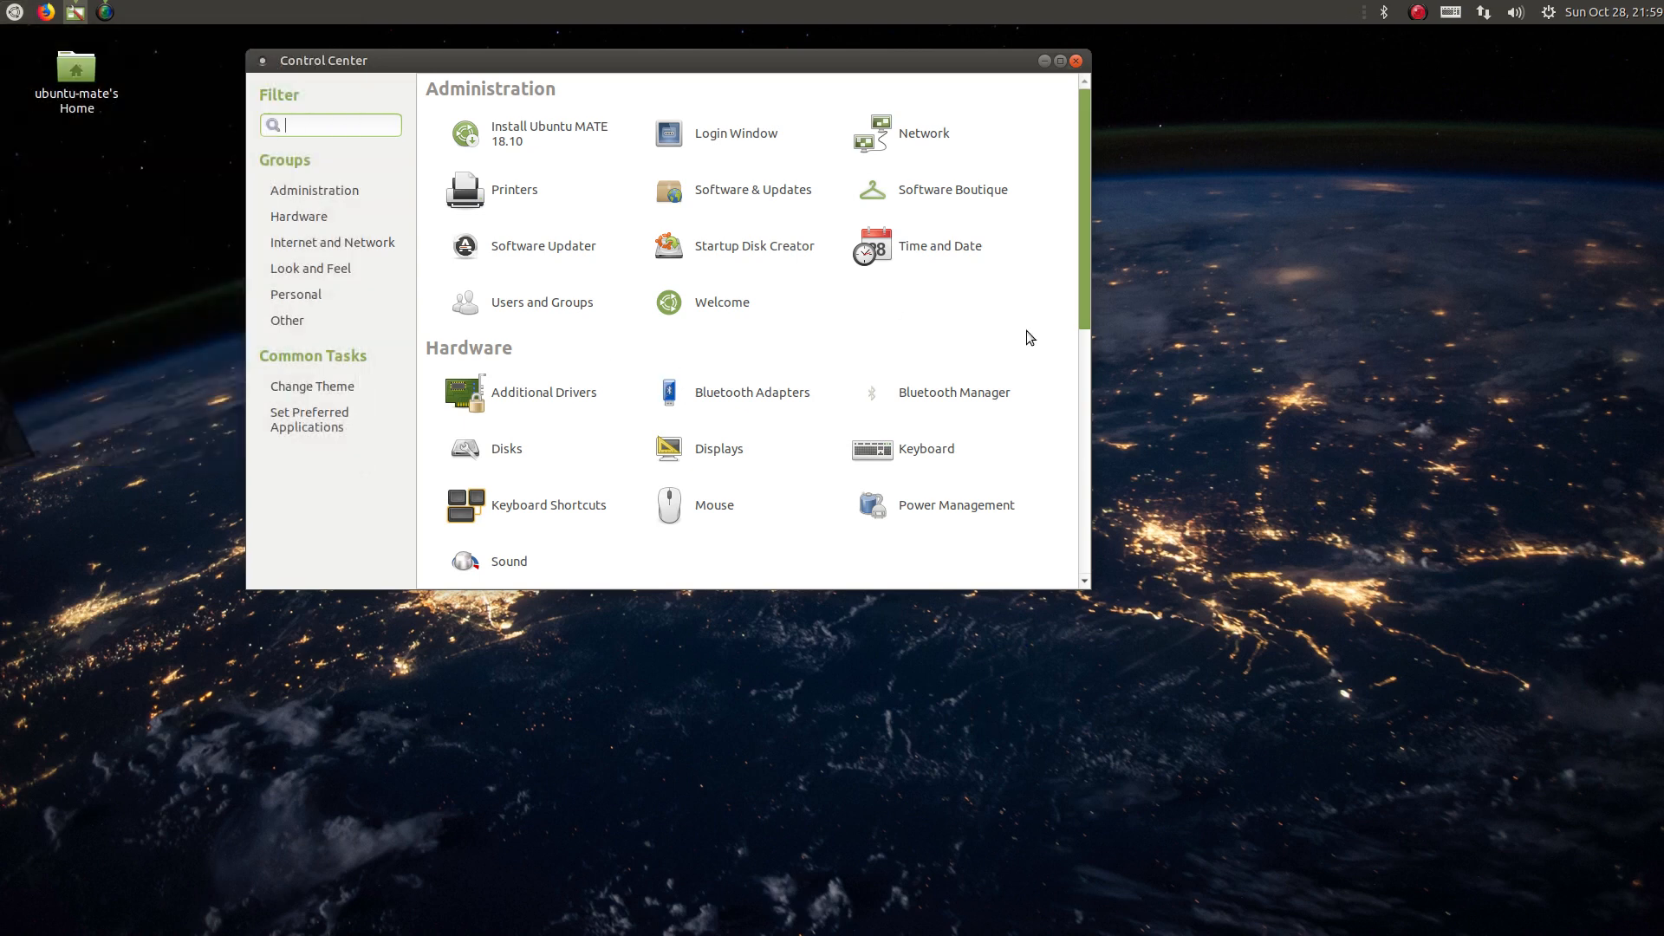
Step: Open the Login Window settings from the Control Center's Administration group, view the Appearance options and close the window
{"action": "scroll", "coordinate": [1026, 330], "scroll_direction": "down", "scroll_amount": 3}
{"action": "scroll", "coordinate": [1015, 338], "scroll_direction": "up", "scroll_amount": 3}
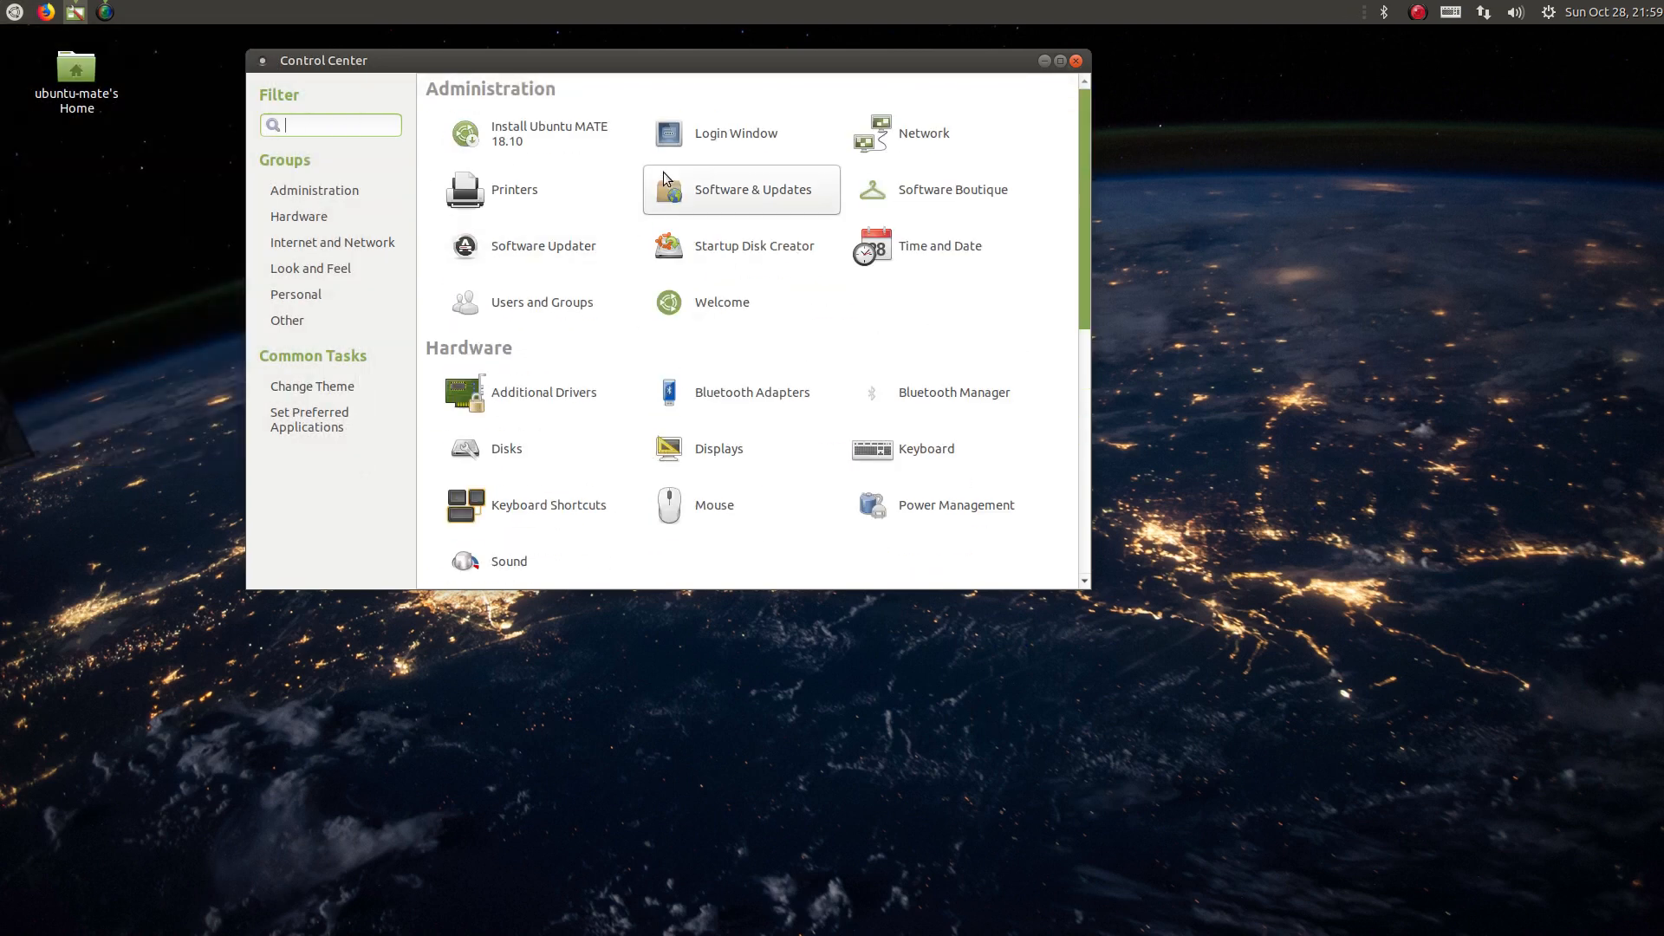
{"action": "left_click", "coordinate": [763, 110]}
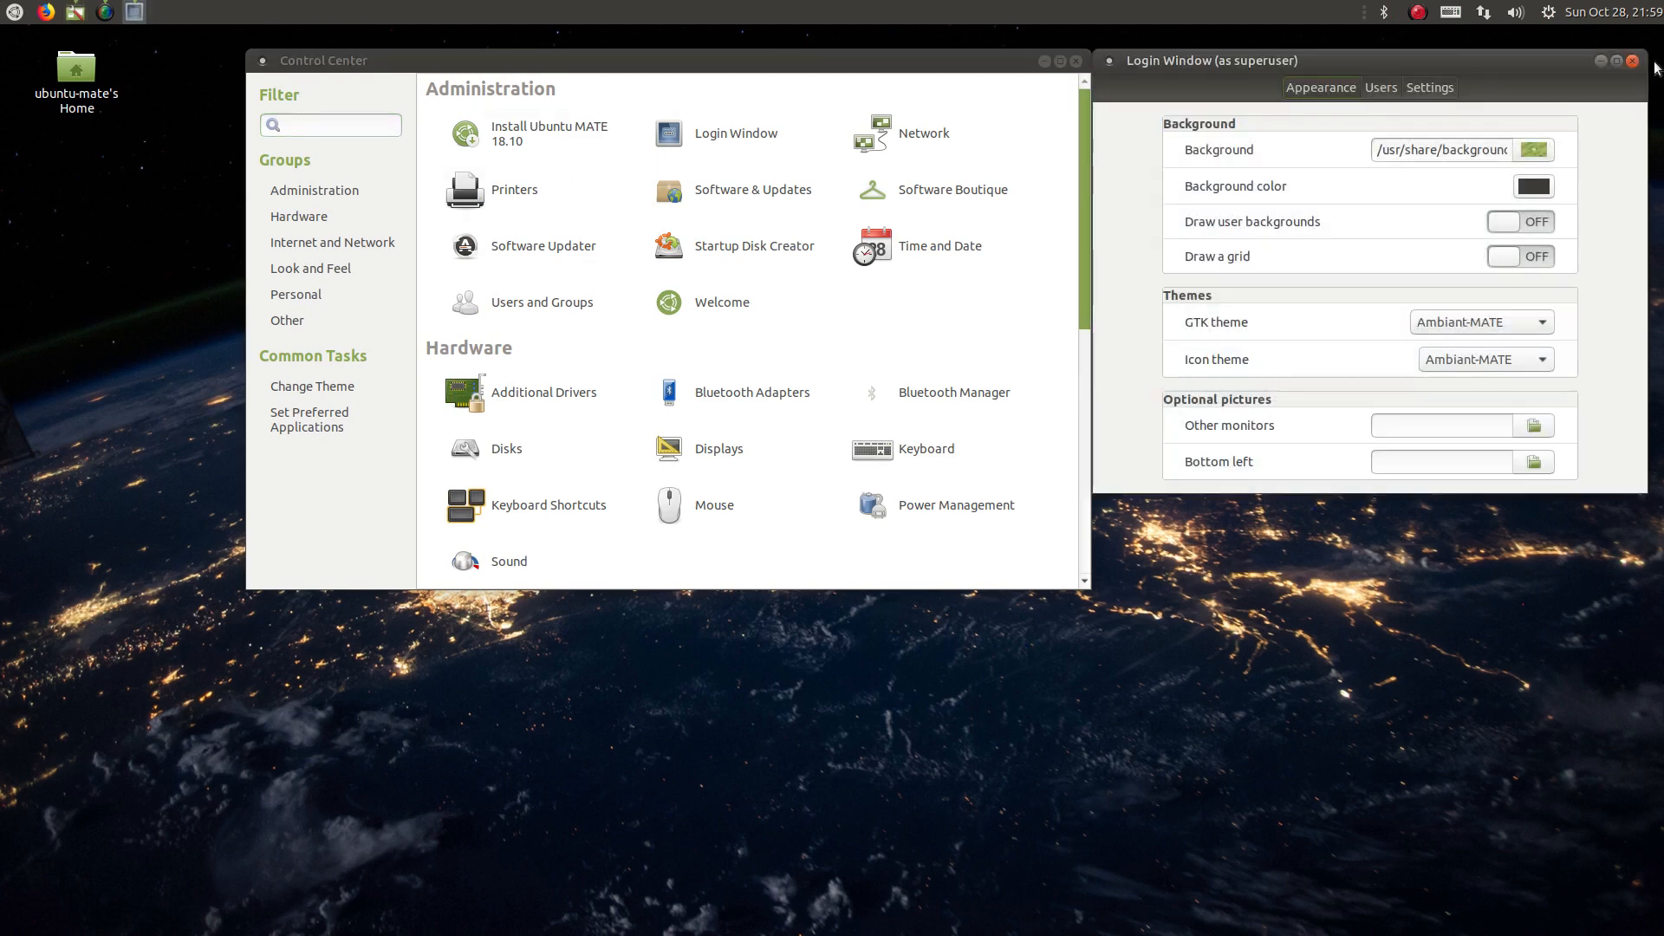
{"action": "left_click", "coordinate": [1630, 62]}
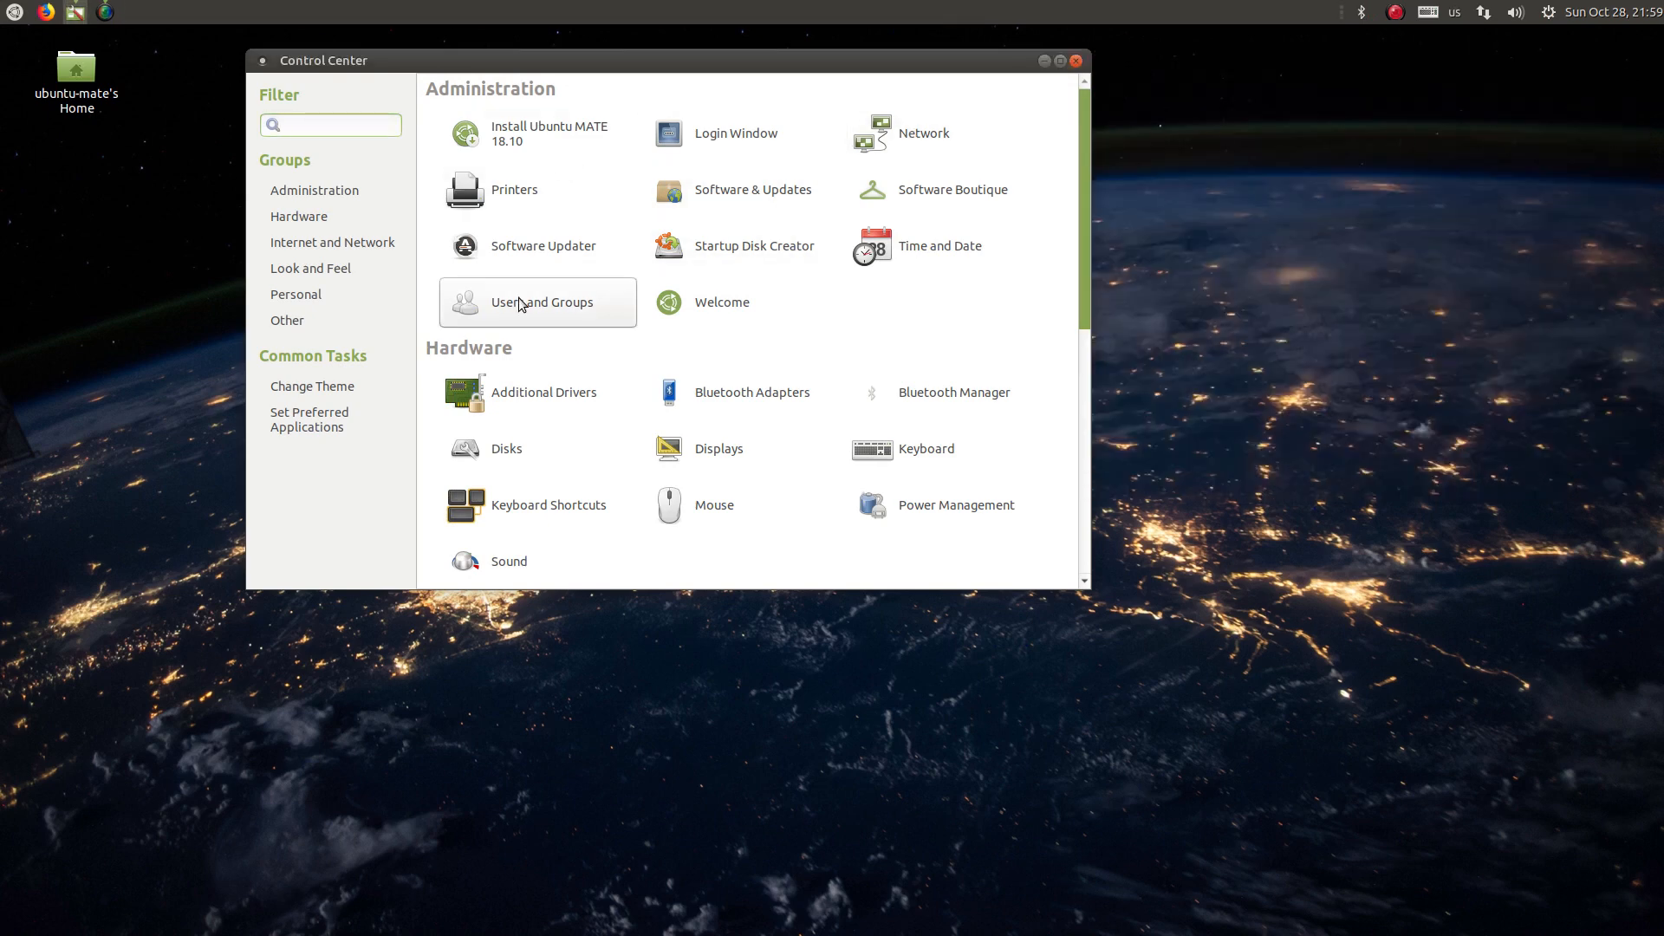
Step: Jump to the Control Center's Hardware and Internet and Network groups, and close the Control Center
{"action": "left_click", "coordinate": [303, 217]}
{"action": "left_click", "coordinate": [328, 242]}
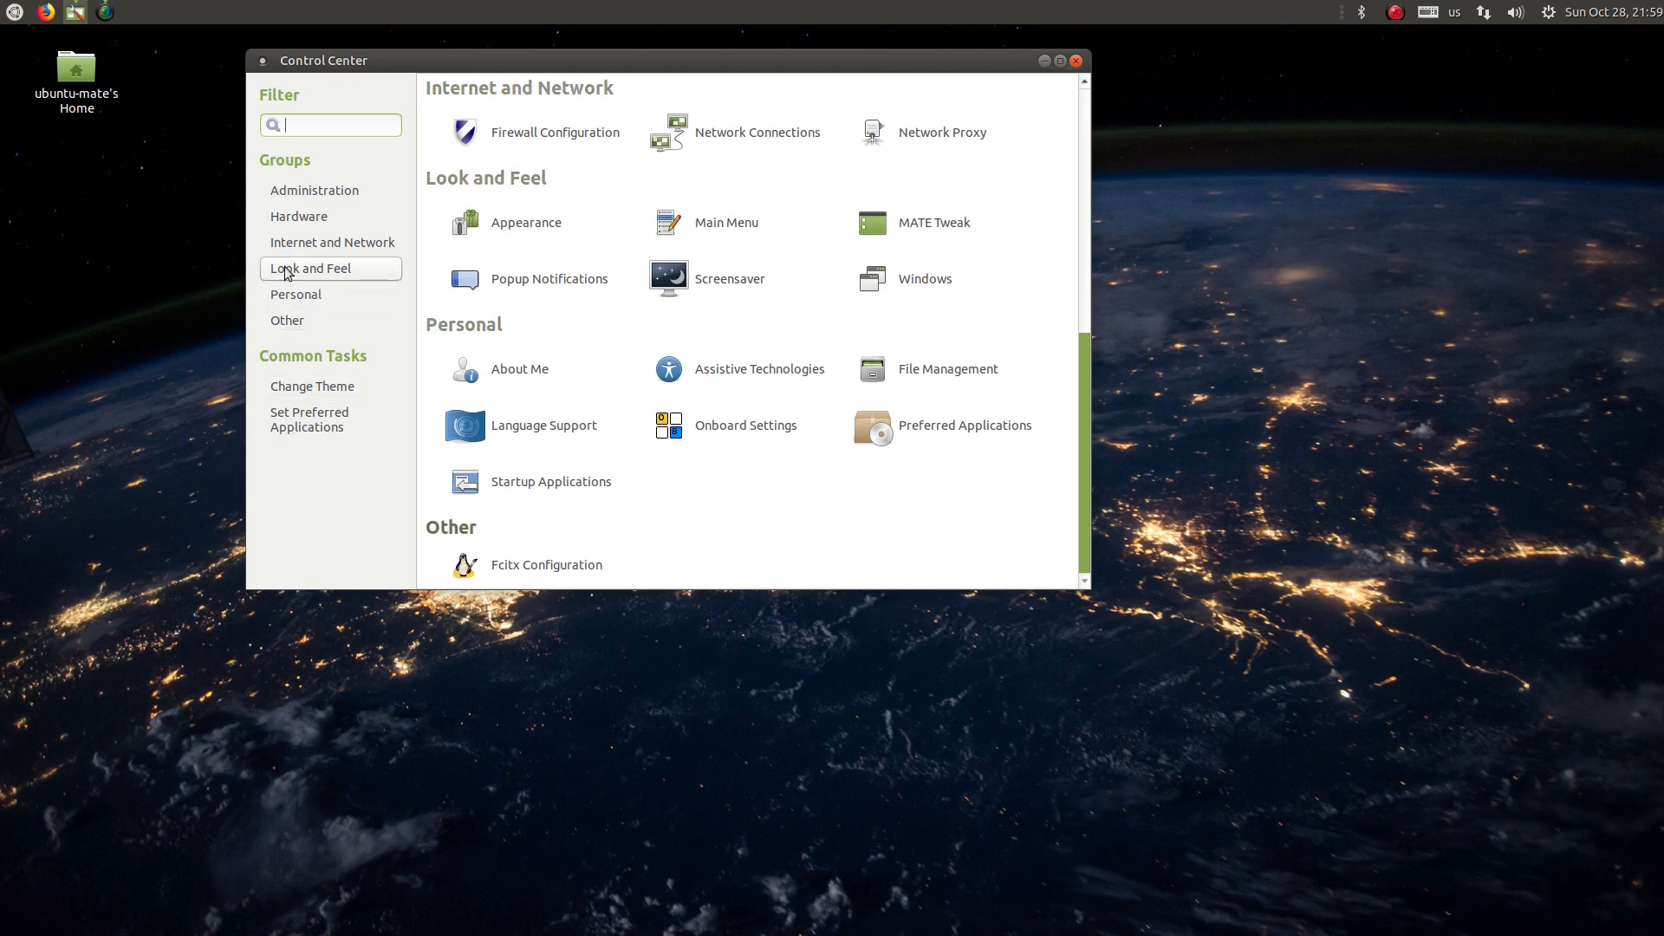
{"action": "left_click", "coordinate": [1077, 61]}
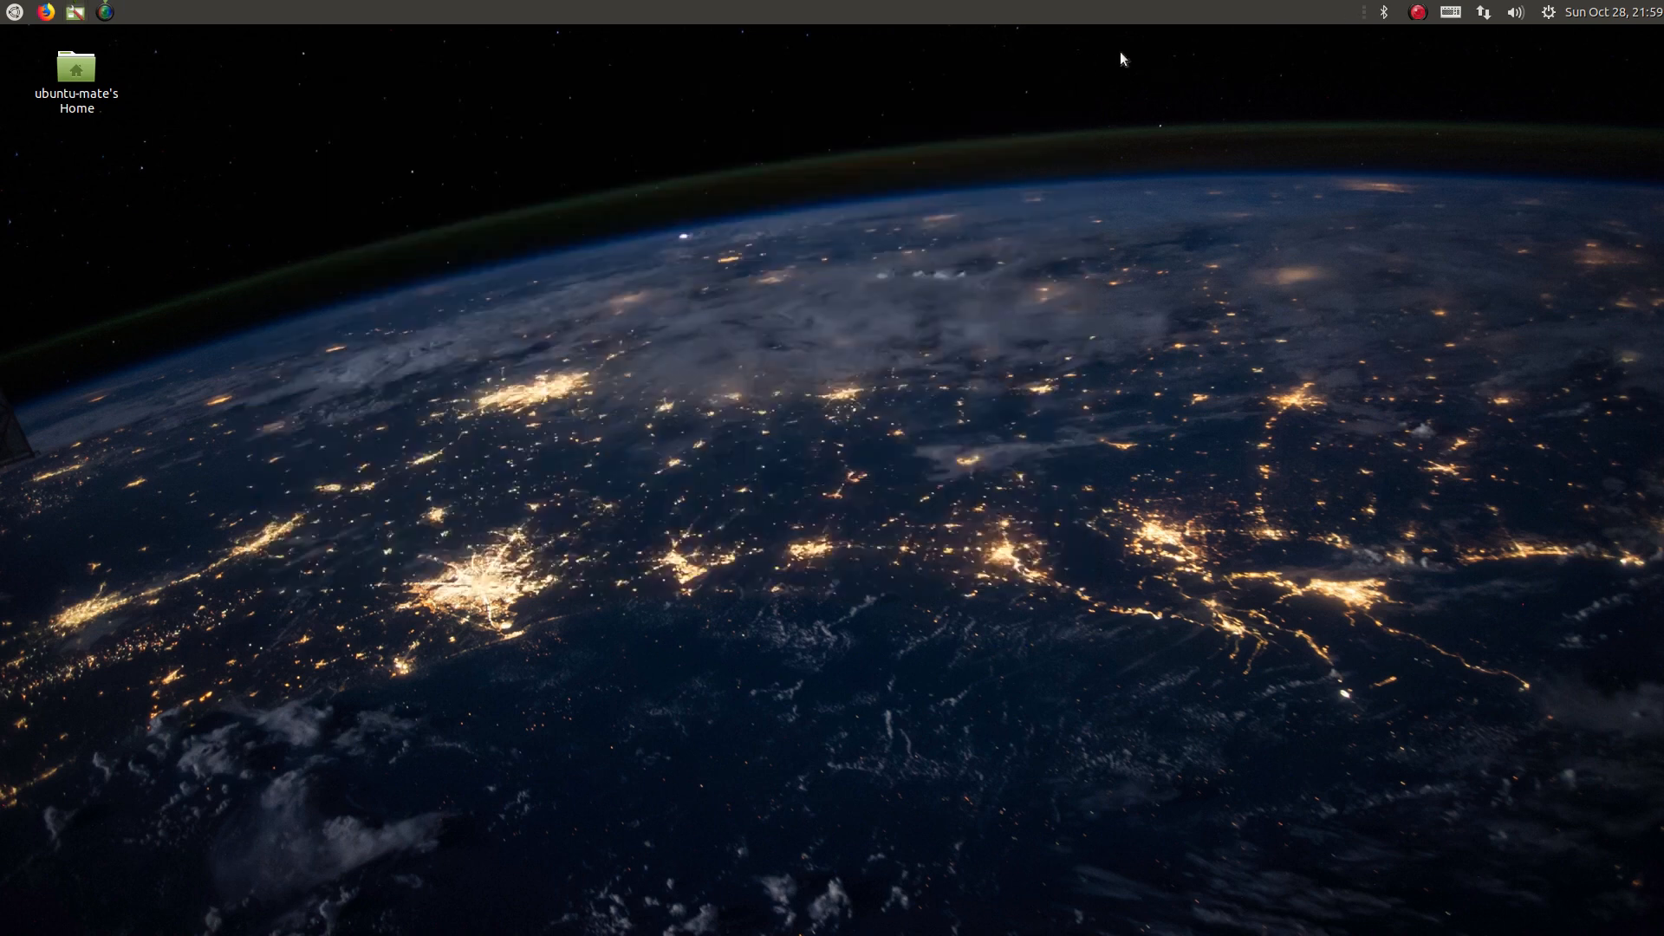
{"action": "mouse_move", "coordinate": [1126, 50]}
{"action": "left_mouse_down"}
{"action": "mouse_move", "coordinate": [31, 728]}
{"action": "mouse_move", "coordinate": [12, 919]}
{"action": "mouse_move", "coordinate": [1628, 780]}
{"action": "mouse_move", "coordinate": [1419, 606]}
{"action": "mouse_move", "coordinate": [4, 74]}
{"action": "mouse_move", "coordinate": [144, 594]}
{"action": "mouse_move", "coordinate": [136, 769]}
{"action": "mouse_move", "coordinate": [51, 114]}
{"action": "left_mouse_up"}
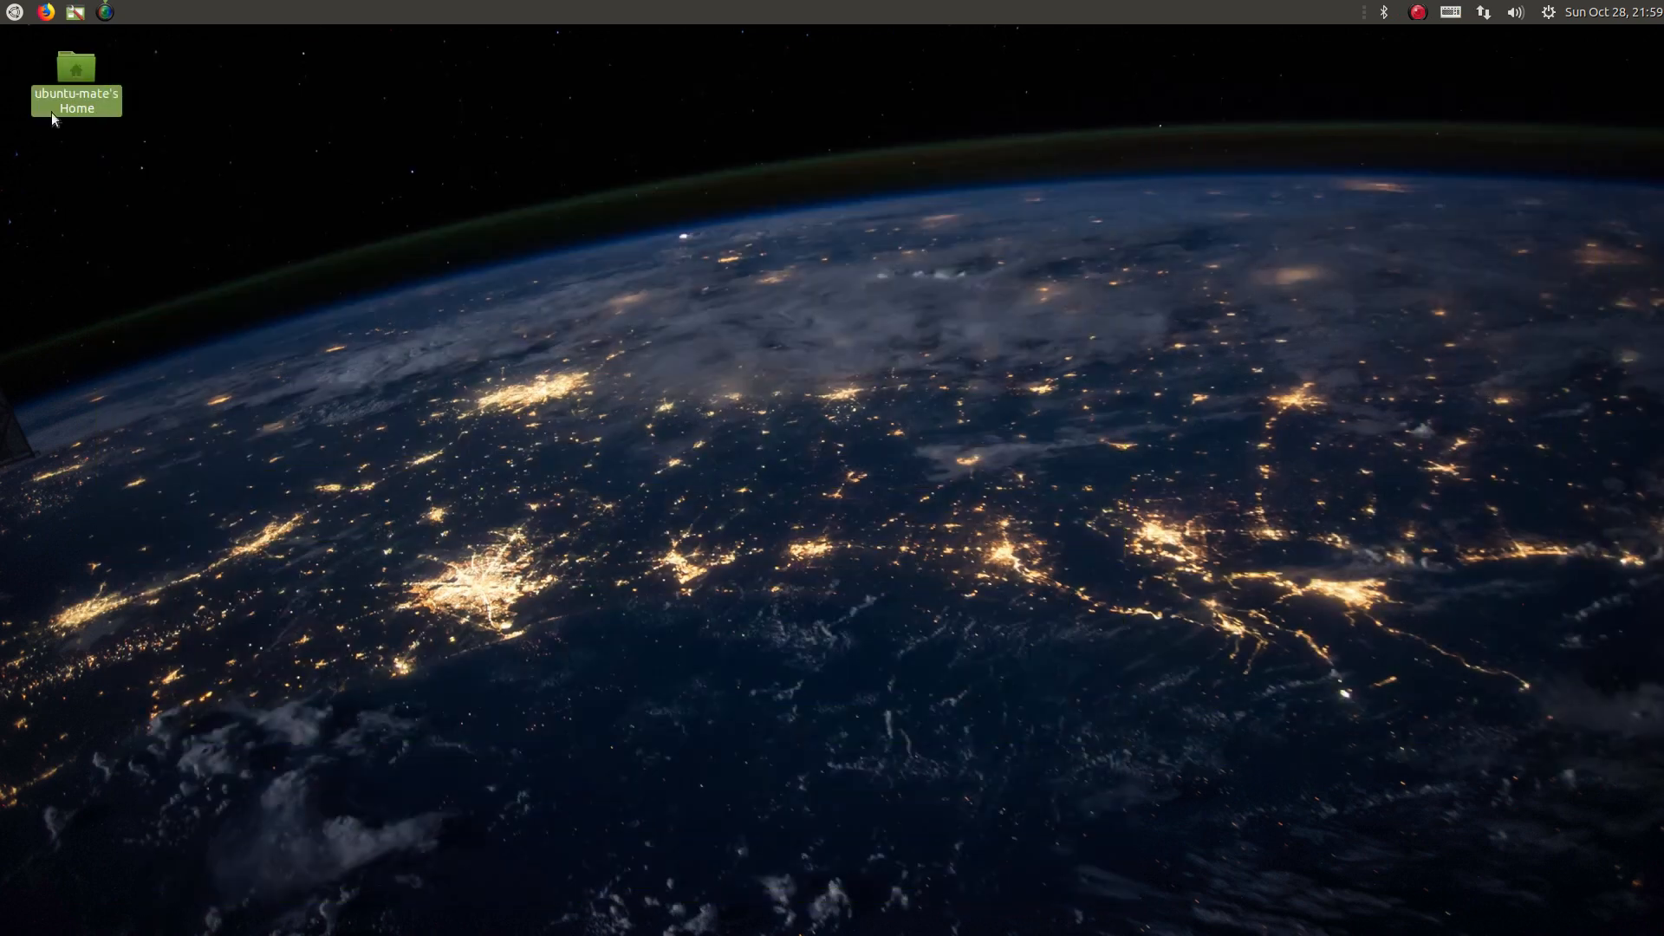
{"action": "left_click", "coordinate": [153, 53]}
{"action": "left_click_drag", "start_coordinate": [247, 148], "coordinate": [1663, 935]}
{"action": "mouse_move", "coordinate": [1565, 872]}
{"action": "left_mouse_down"}
{"action": "mouse_move", "coordinate": [52, 48]}
{"action": "mouse_move", "coordinate": [1663, 486]}
{"action": "left_mouse_up"}
{"action": "left_click_drag", "start_coordinate": [1660, 35], "coordinate": [557, 458]}
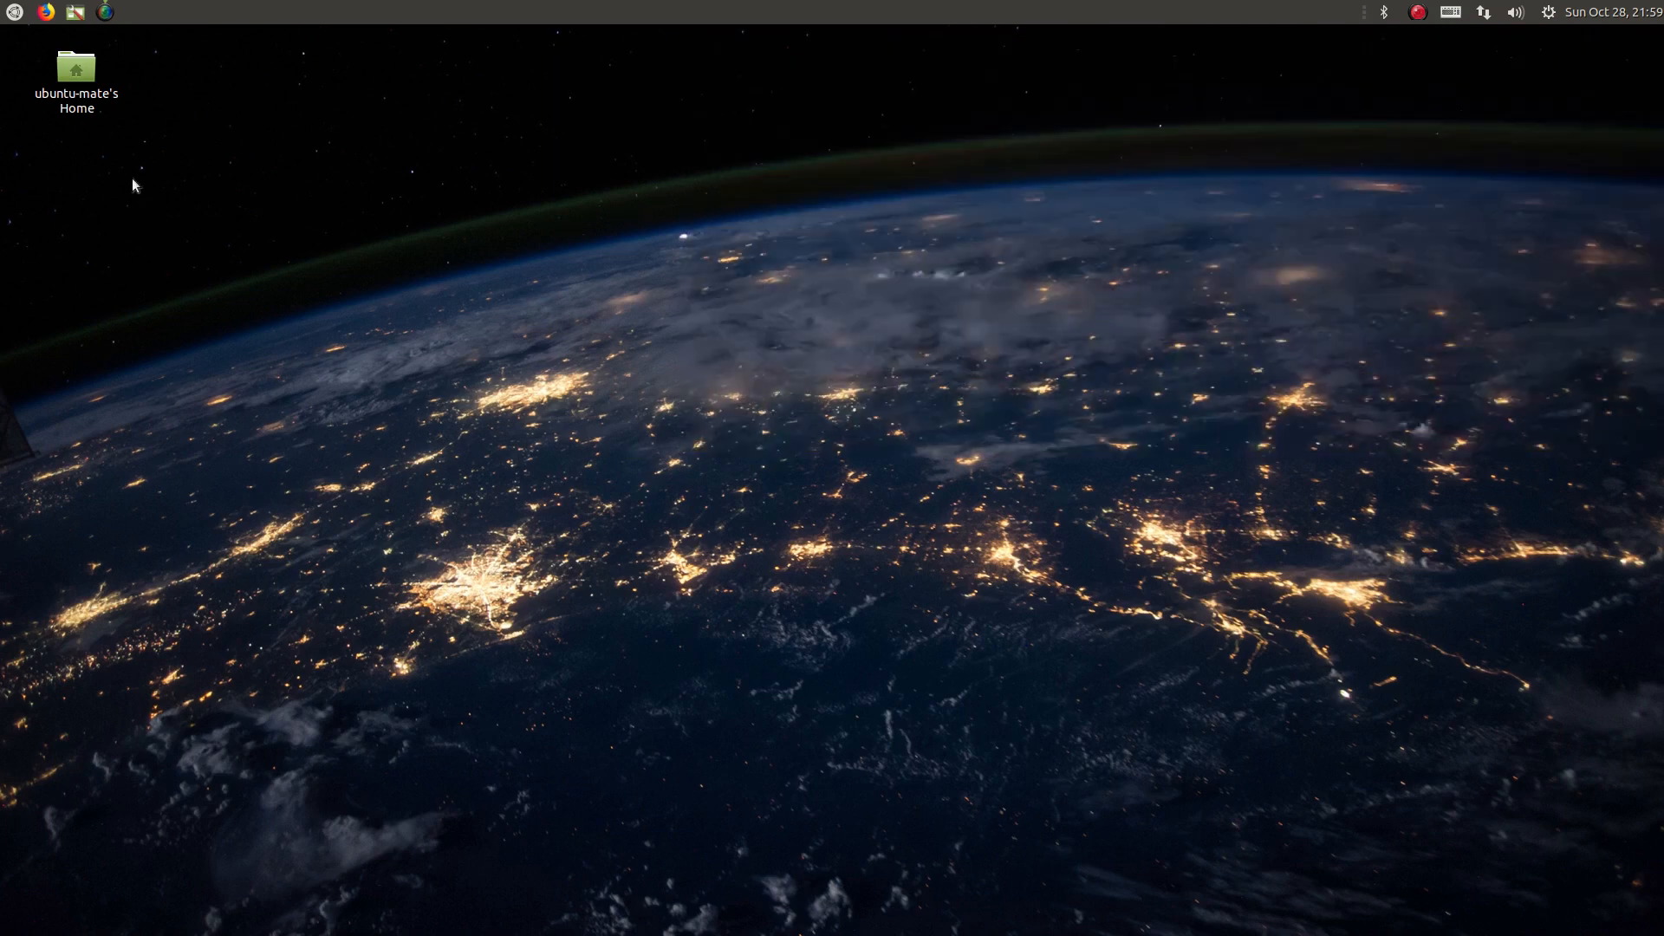
Step: Reopen the Control Center, move its window to the upper-left area of the desktop and look over its categories
{"action": "left_click", "coordinate": [83, 14]}
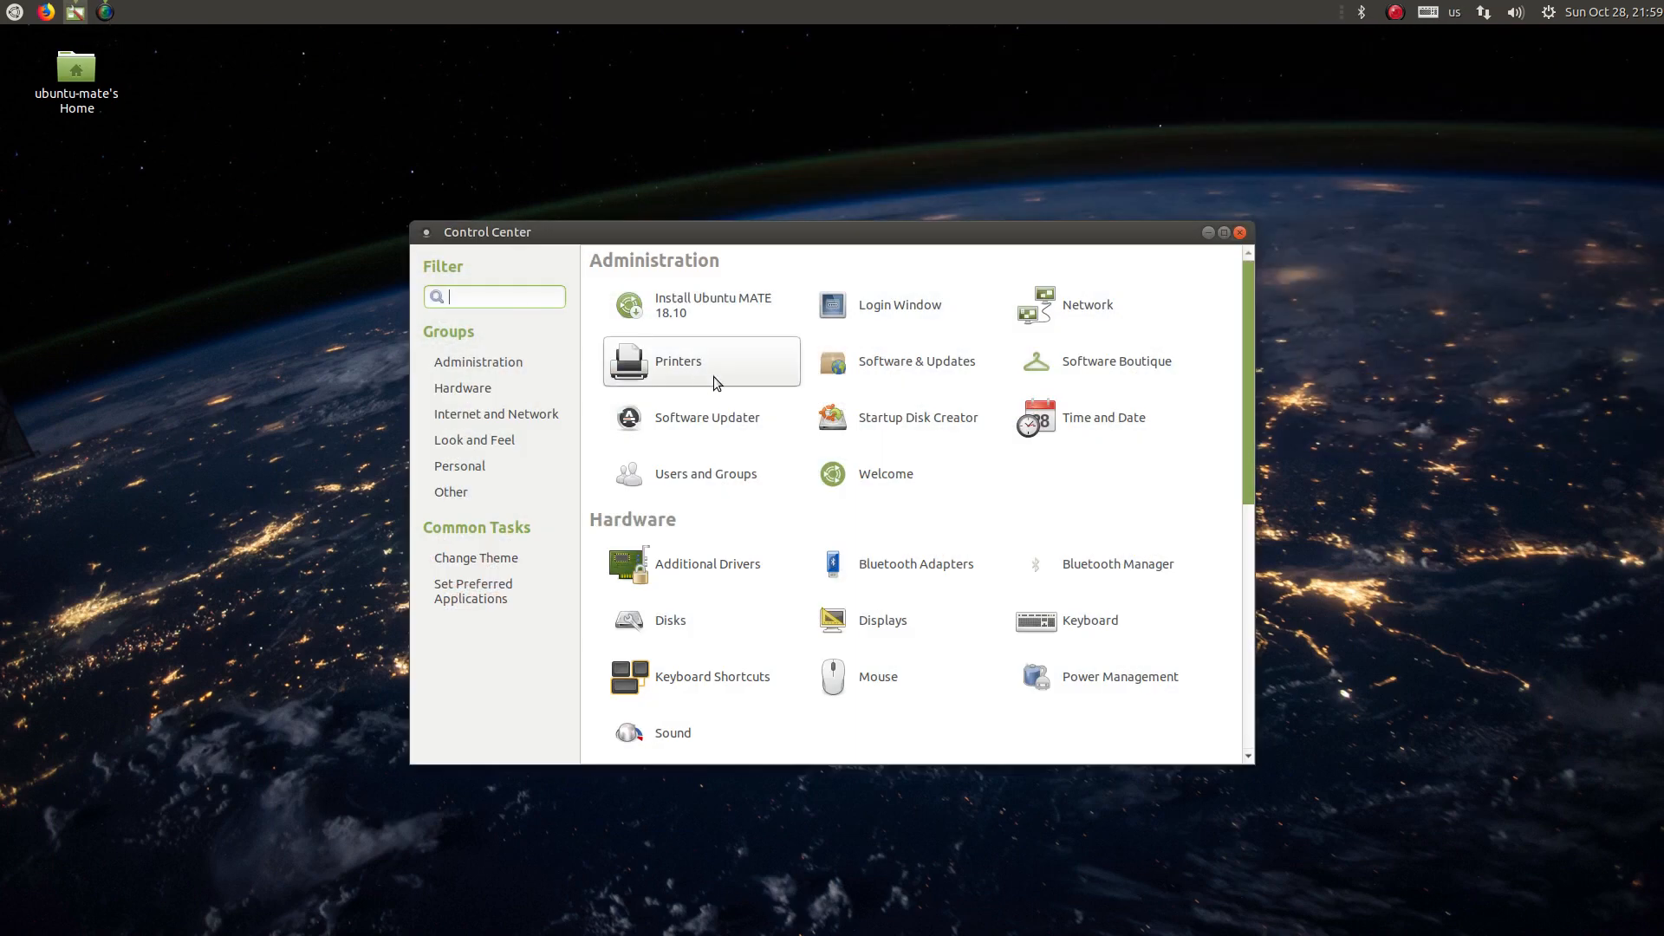
{"action": "left_click_drag", "start_coordinate": [870, 232], "coordinate": [546, 83]}
{"action": "scroll", "coordinate": [602, 367], "scroll_direction": "down", "scroll_amount": 3}
{"action": "scroll", "coordinate": [596, 371], "scroll_direction": "up", "scroll_amount": 1}
{"action": "scroll", "coordinate": [595, 367], "scroll_direction": "down", "scroll_amount": 6}
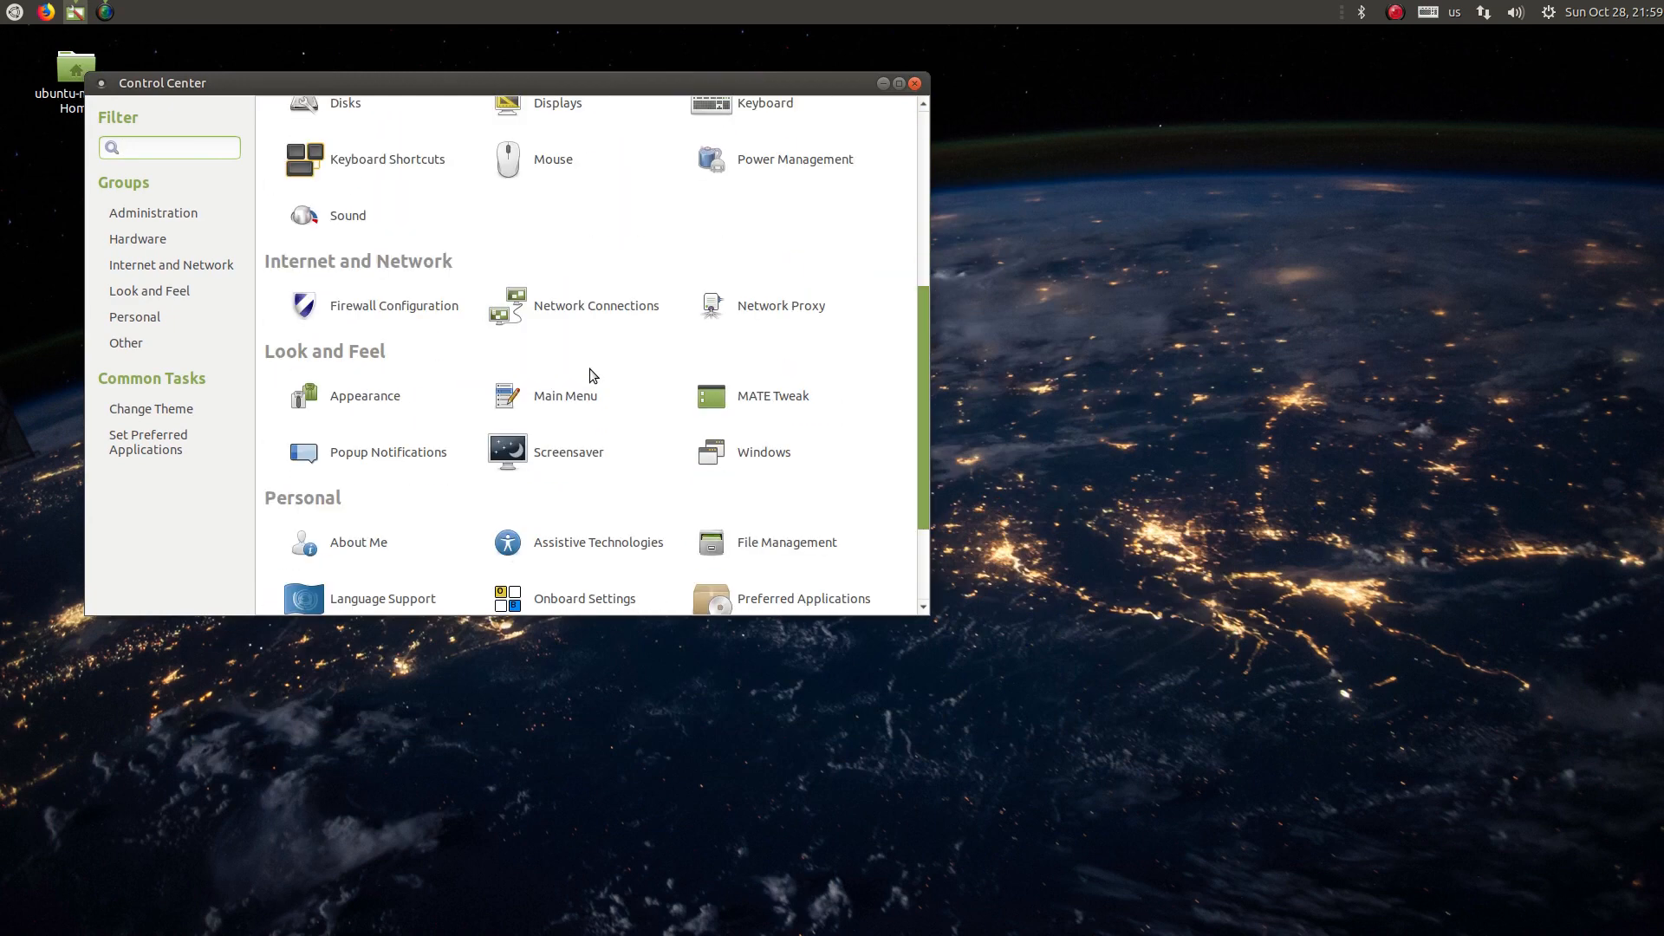
{"action": "left_click_drag", "start_coordinate": [1219, 471], "coordinate": [629, 814]}
{"action": "scroll", "coordinate": [713, 437], "scroll_direction": "up", "scroll_amount": 5}
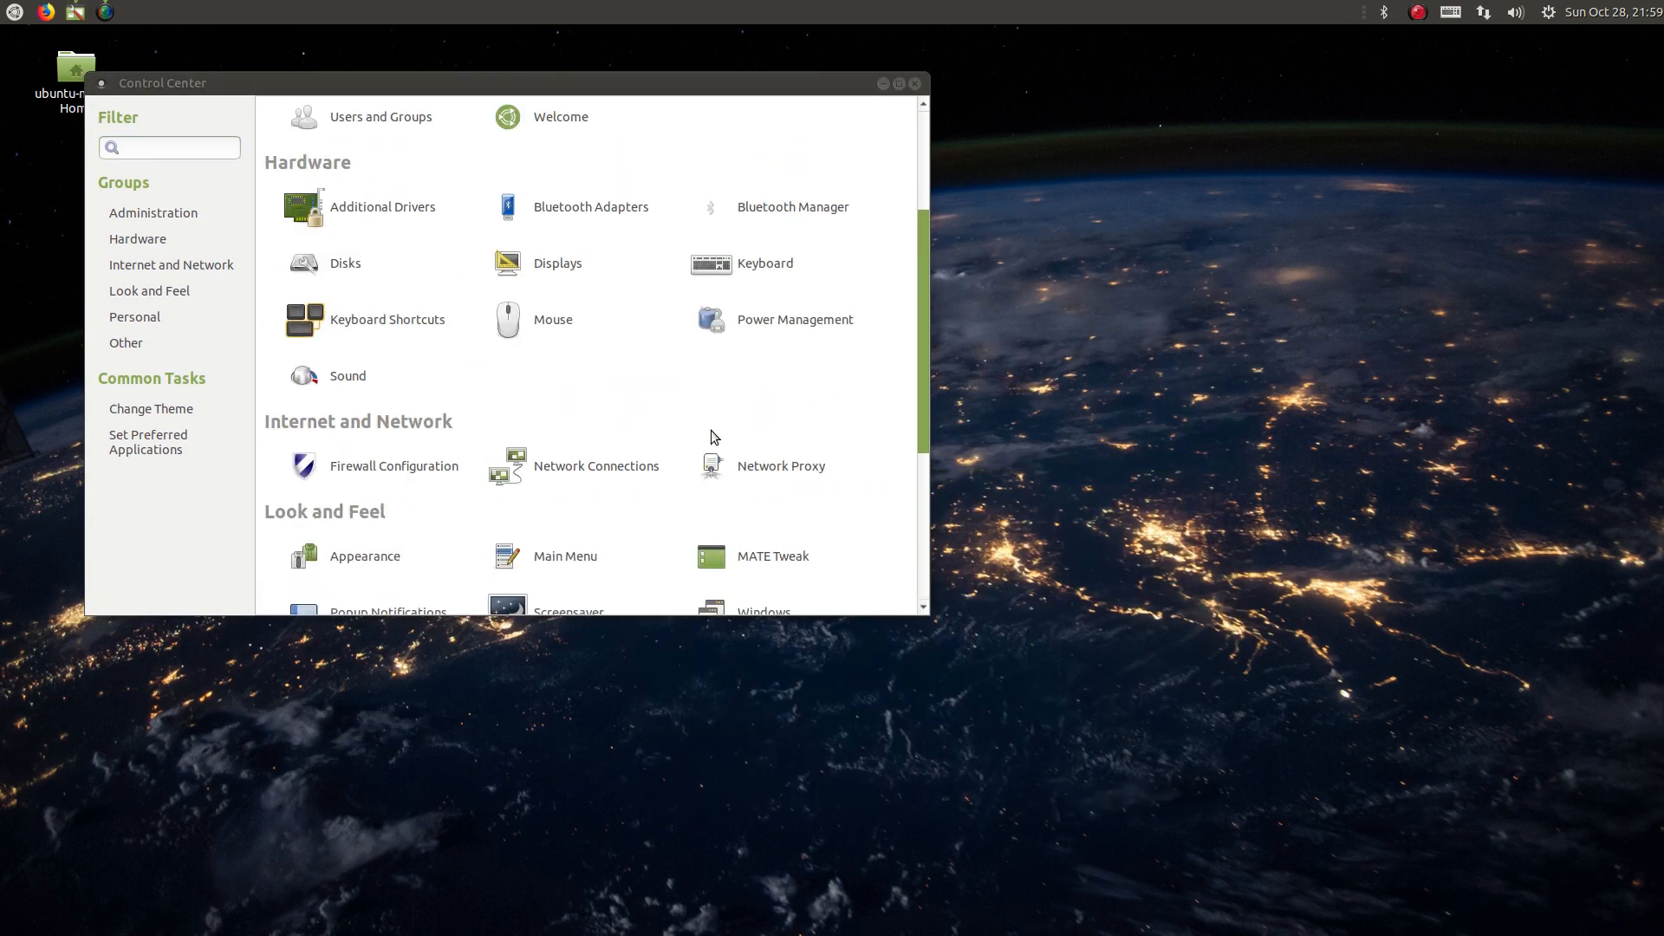
Step: Open MATE Tweak from the Look and Feel group, glance at its desktop icon options and close it
{"action": "left_click", "coordinate": [739, 541]}
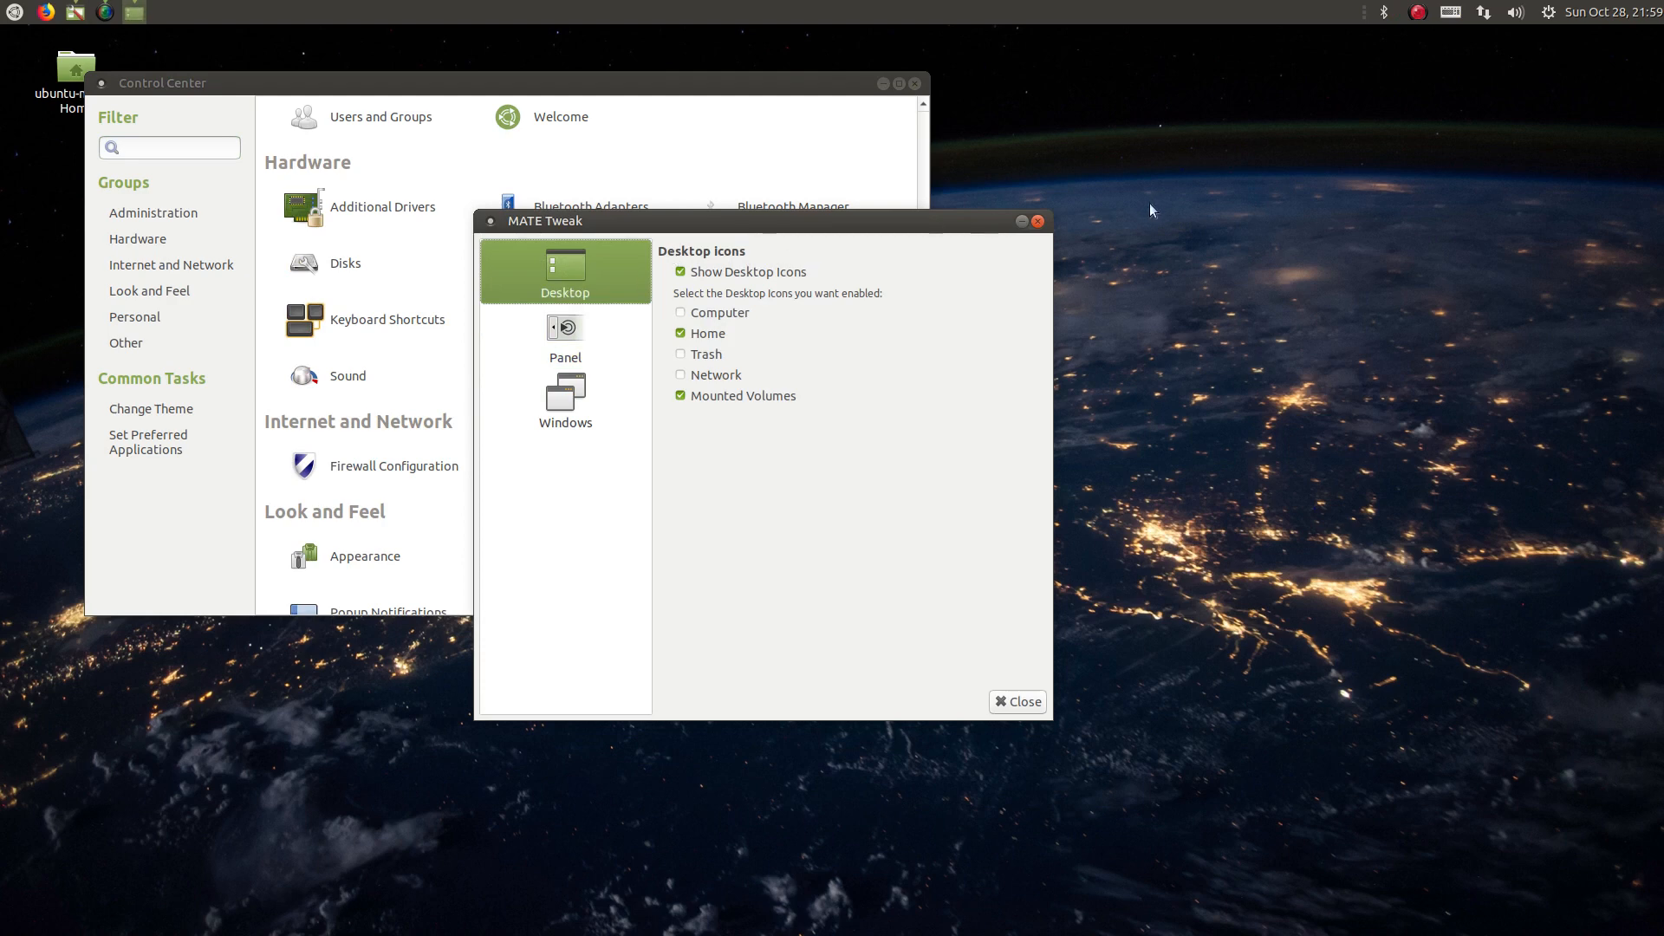
{"action": "left_click", "coordinate": [1032, 224]}
{"action": "scroll", "coordinate": [628, 282], "scroll_direction": "up", "scroll_amount": 3}
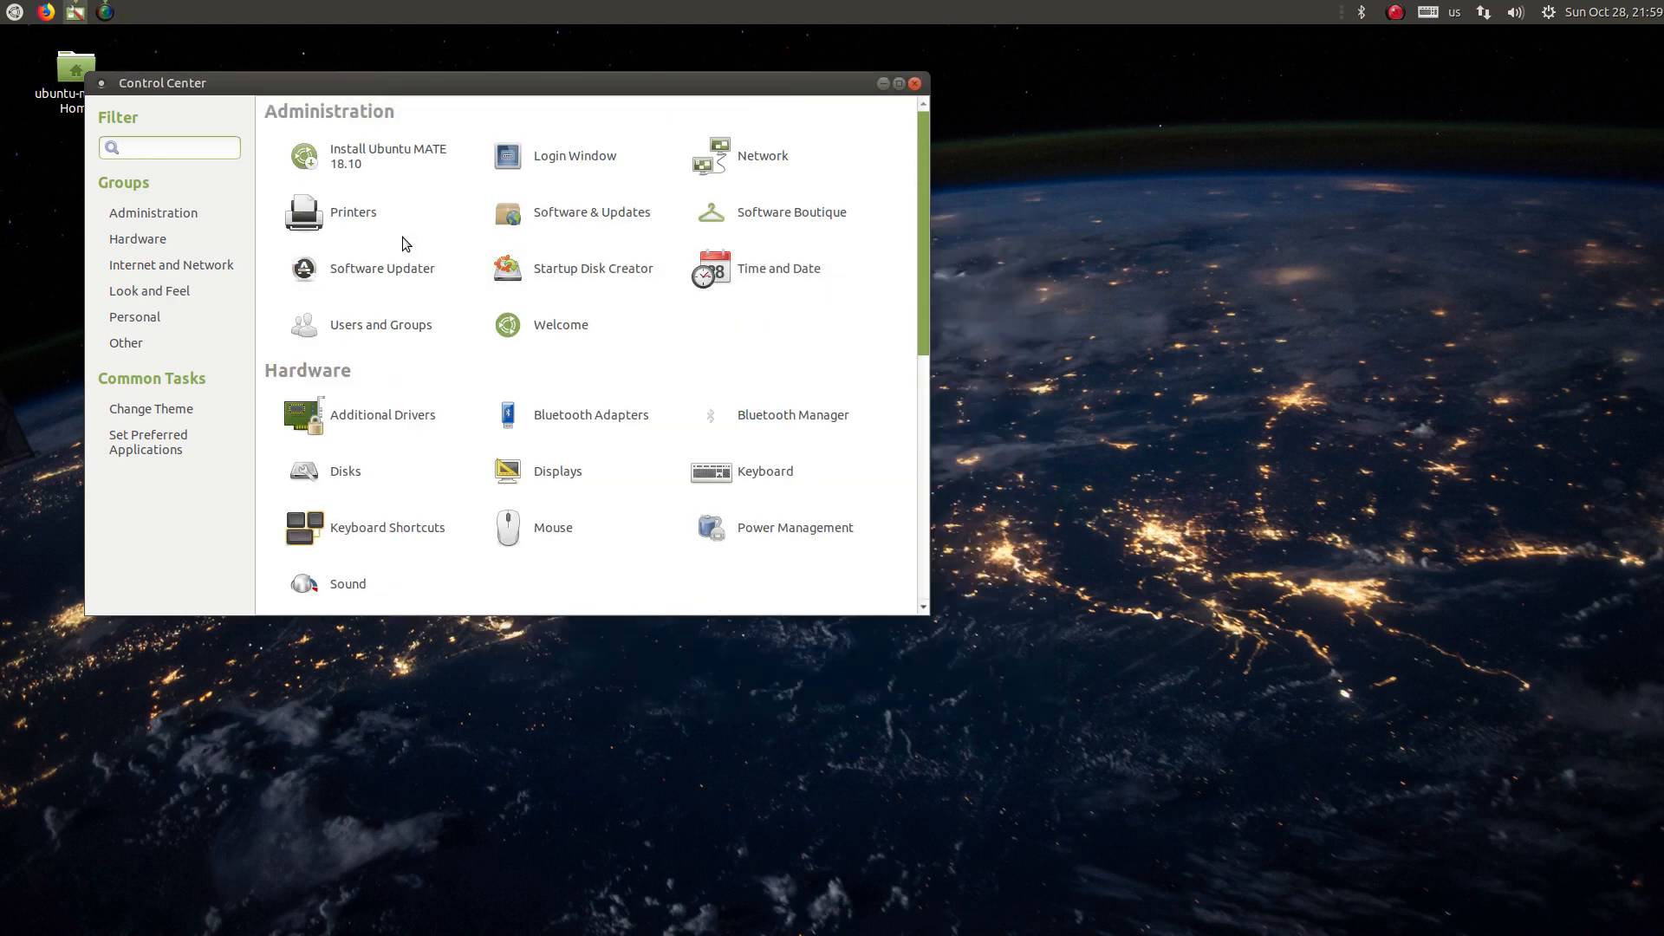
Step: Open the Appearance preferences, start customizing the Ambiant-MATE theme and look through the available control styles
{"action": "scroll", "coordinate": [412, 306], "scroll_direction": "down", "scroll_amount": 5}
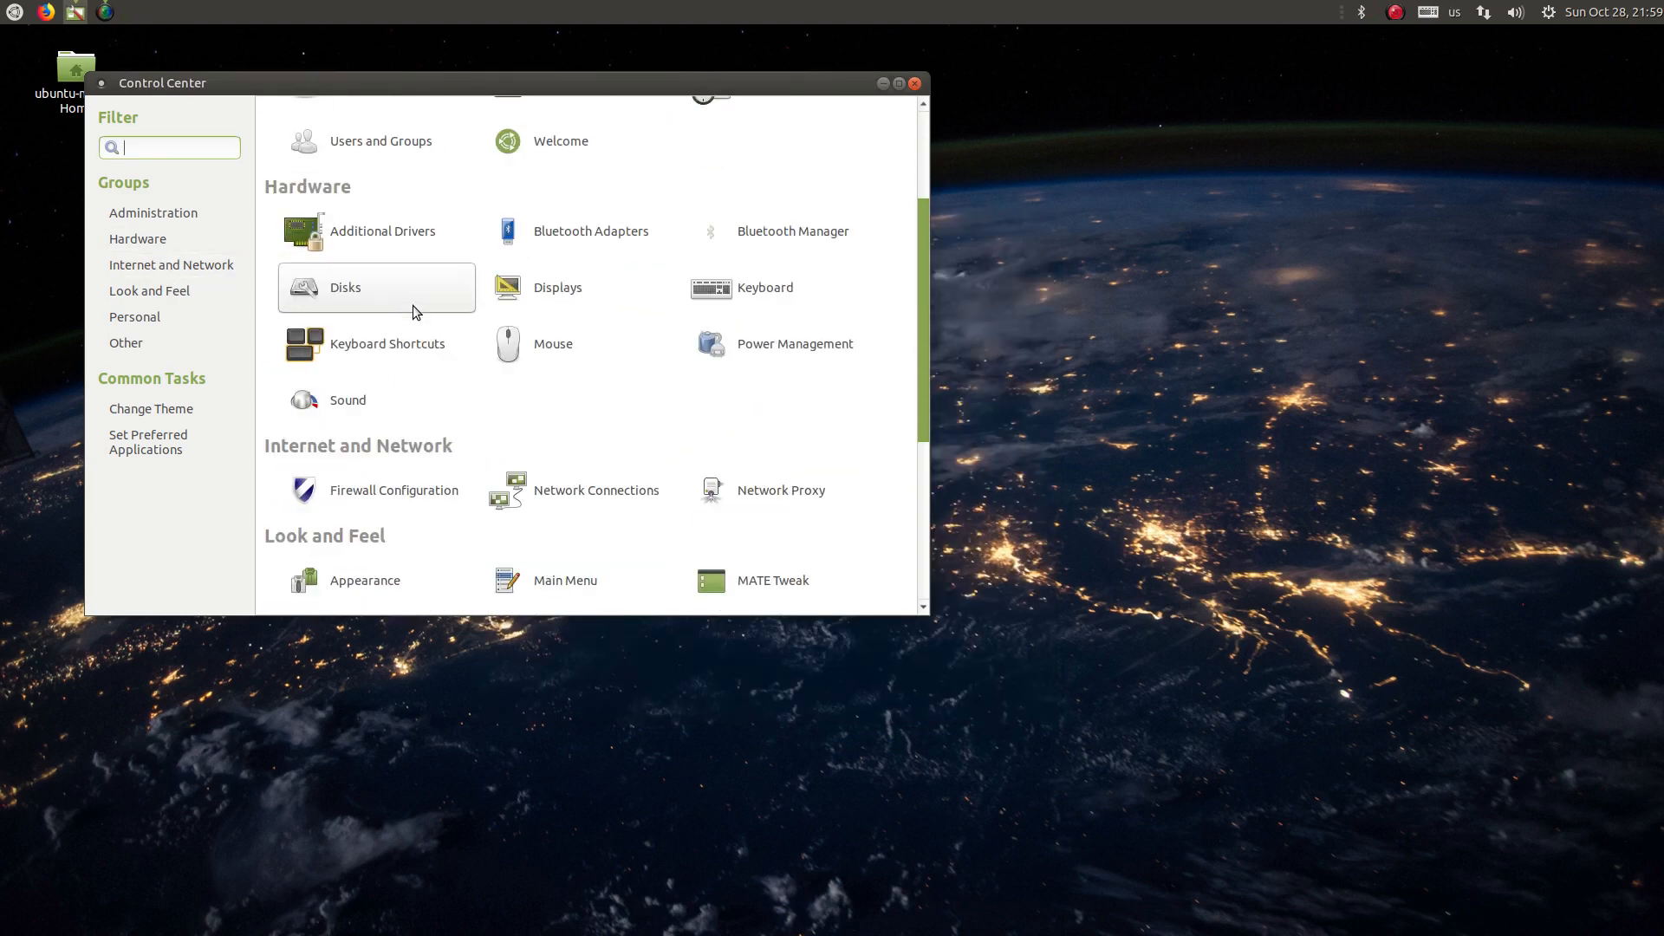
{"action": "left_click", "coordinate": [395, 340]}
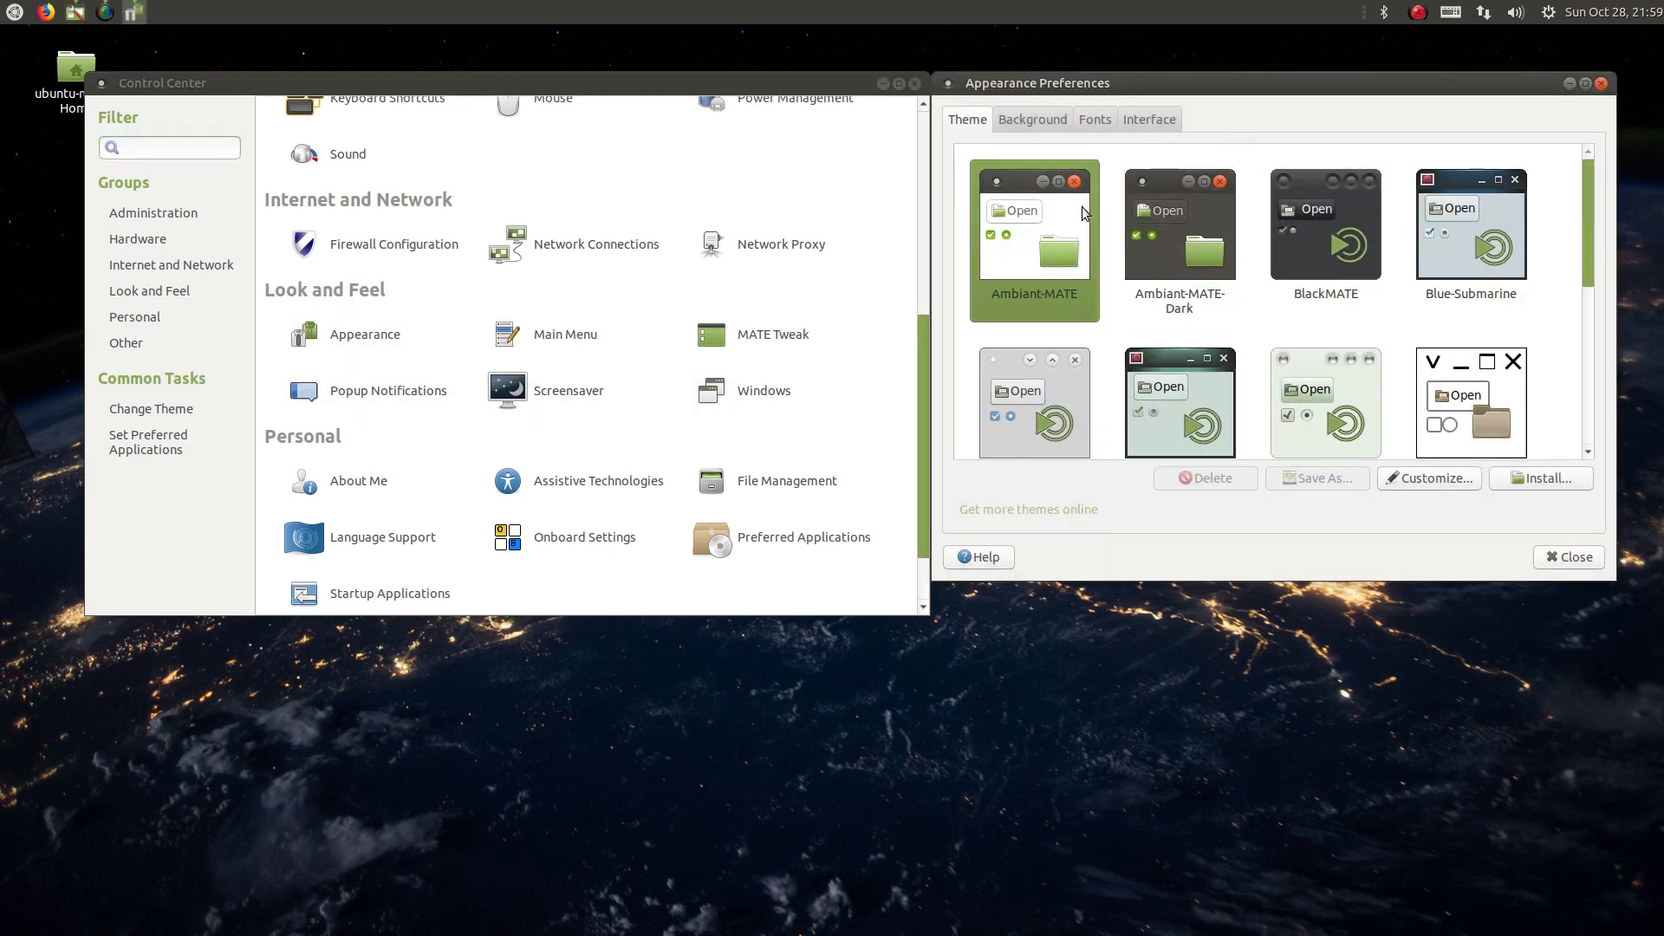
{"action": "left_click", "coordinate": [1409, 481]}
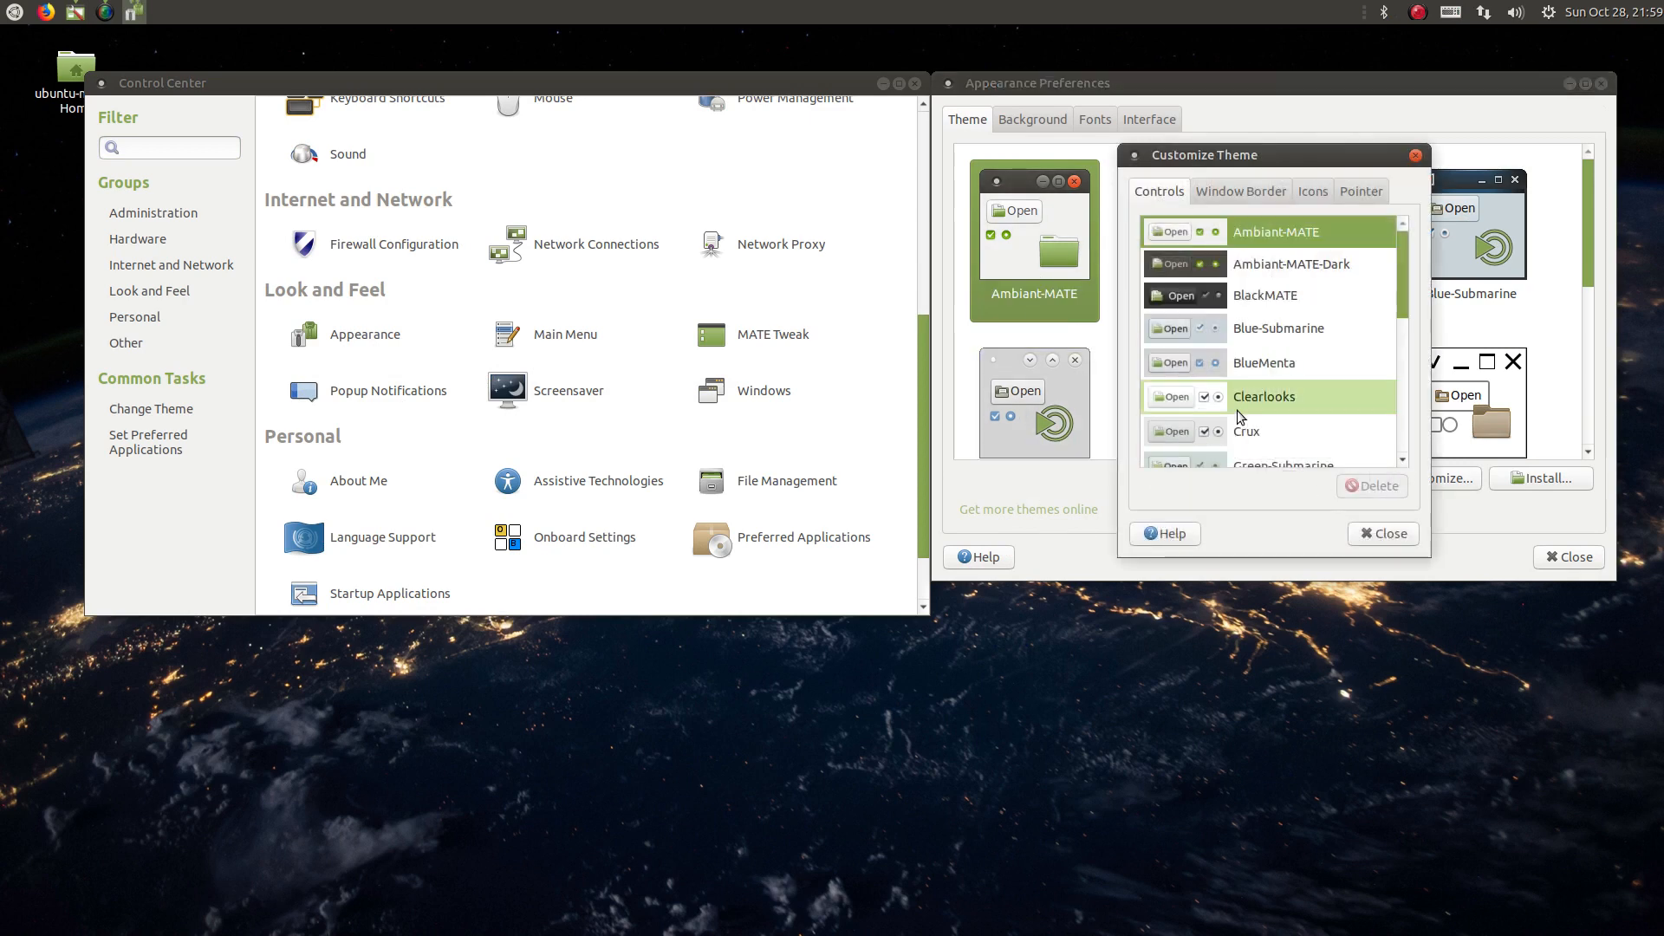
{"action": "scroll", "coordinate": [1245, 362], "scroll_direction": "down", "scroll_amount": 5}
{"action": "scroll", "coordinate": [1246, 362], "scroll_direction": "up", "scroll_amount": 3}
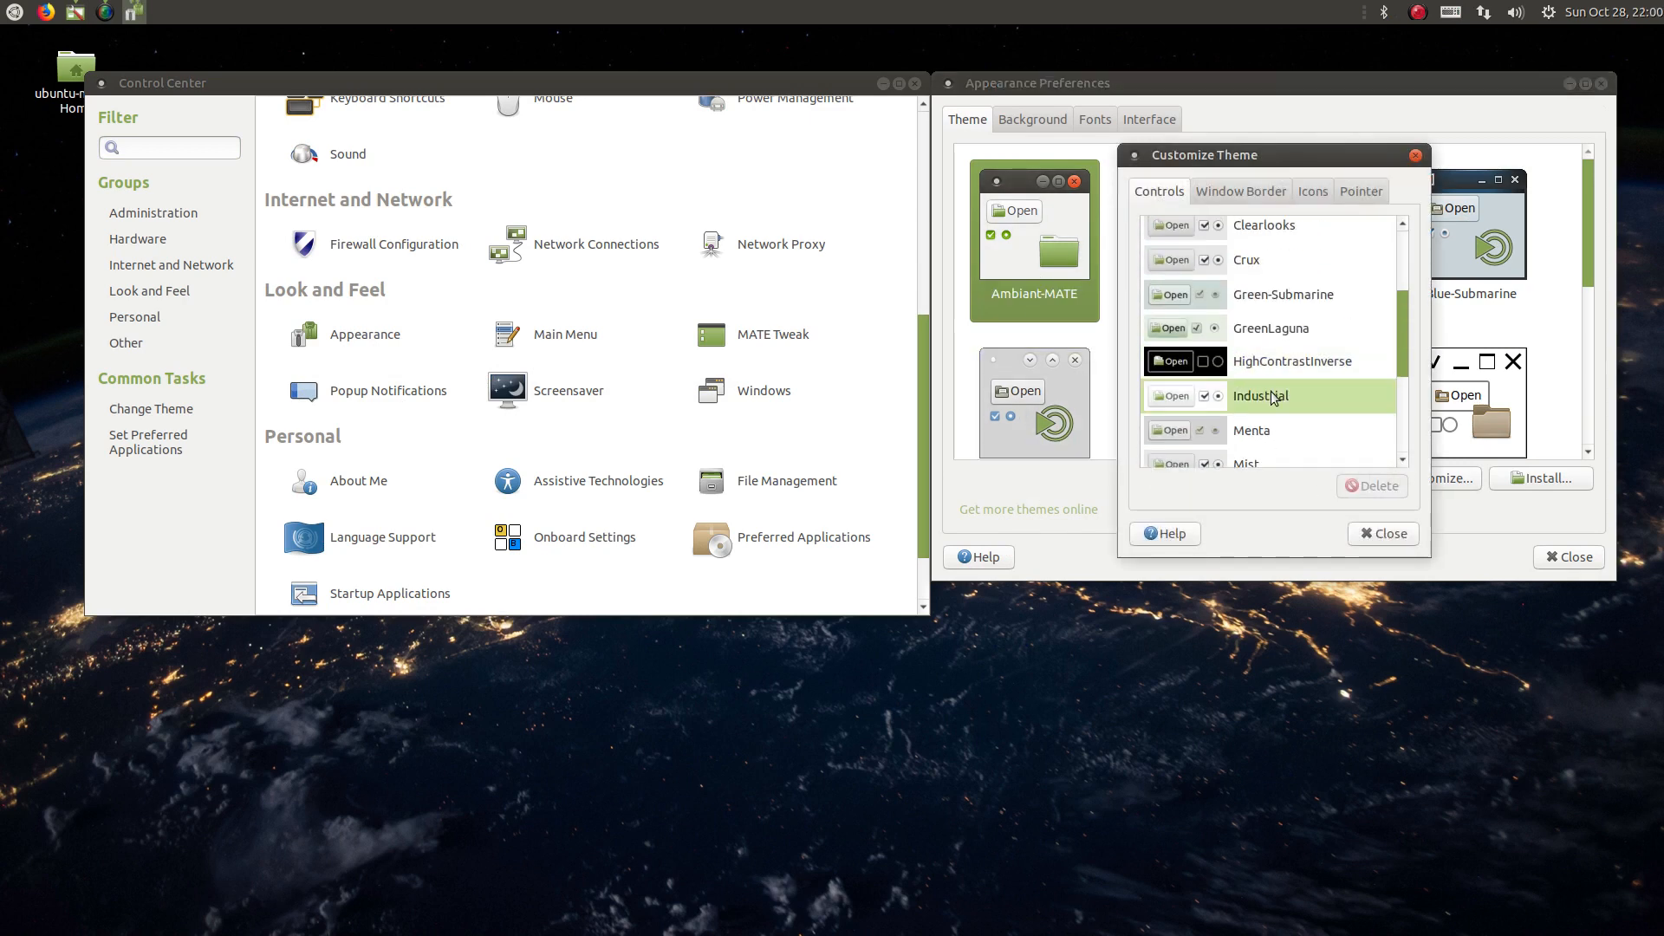
{"action": "scroll", "coordinate": [1279, 417], "scroll_direction": "up", "scroll_amount": 3}
{"action": "scroll", "coordinate": [1279, 417], "scroll_direction": "down", "scroll_amount": 3}
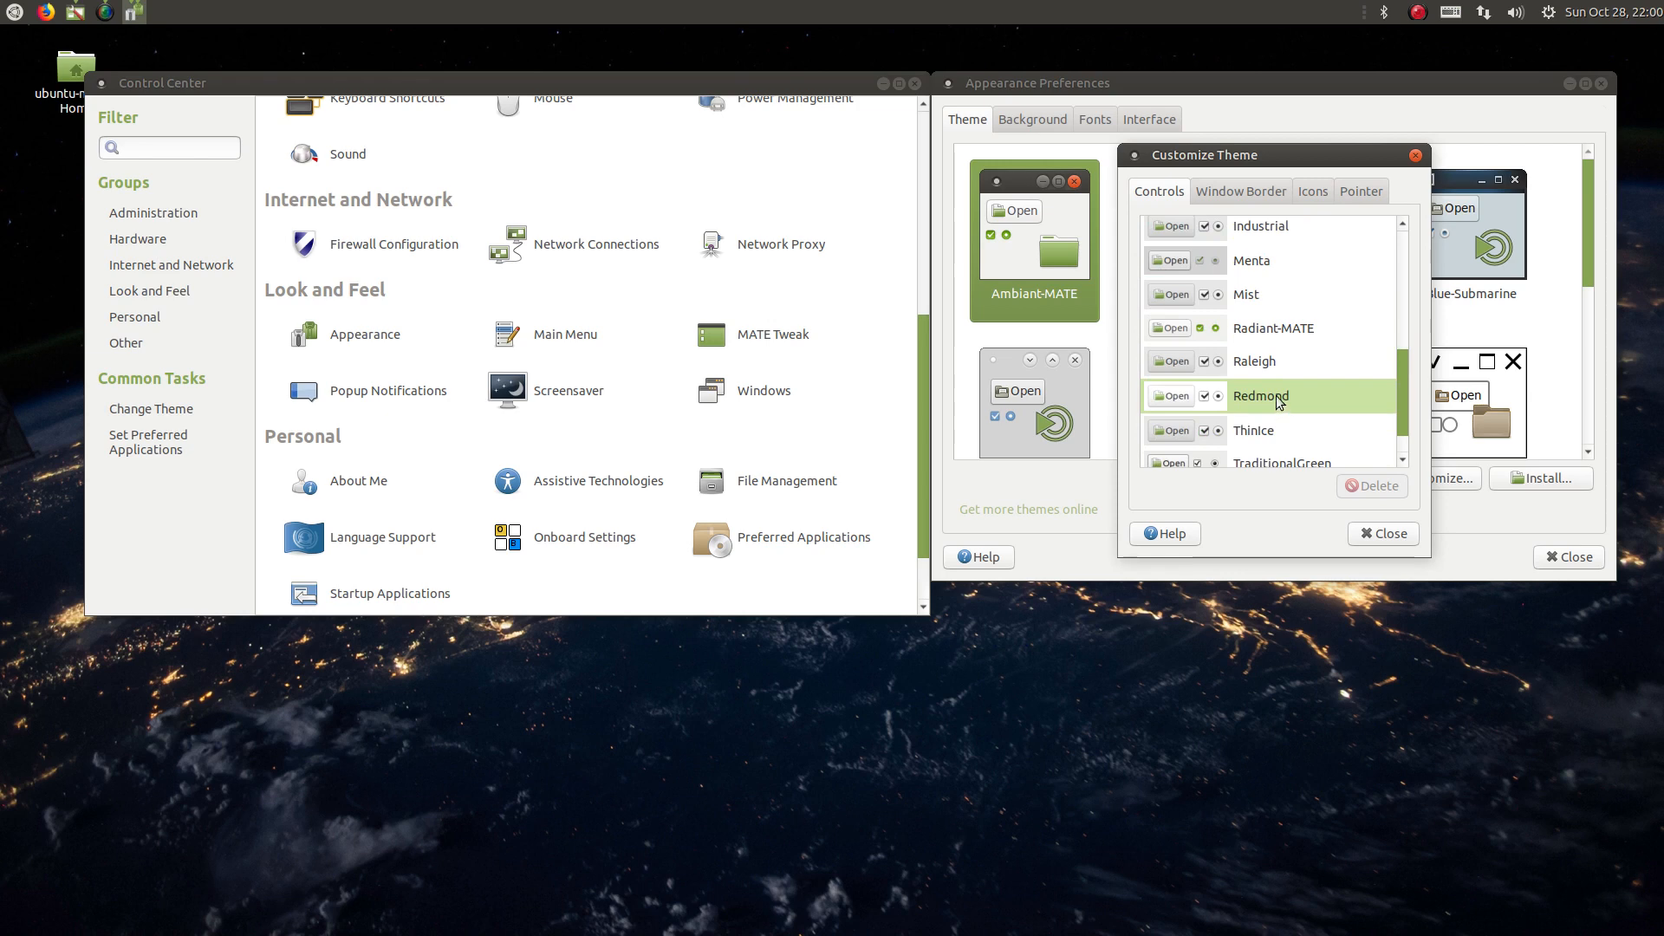
Step: Try the Redmond and Raleigh control styles for the custom theme
{"action": "left_click", "coordinate": [1276, 399]}
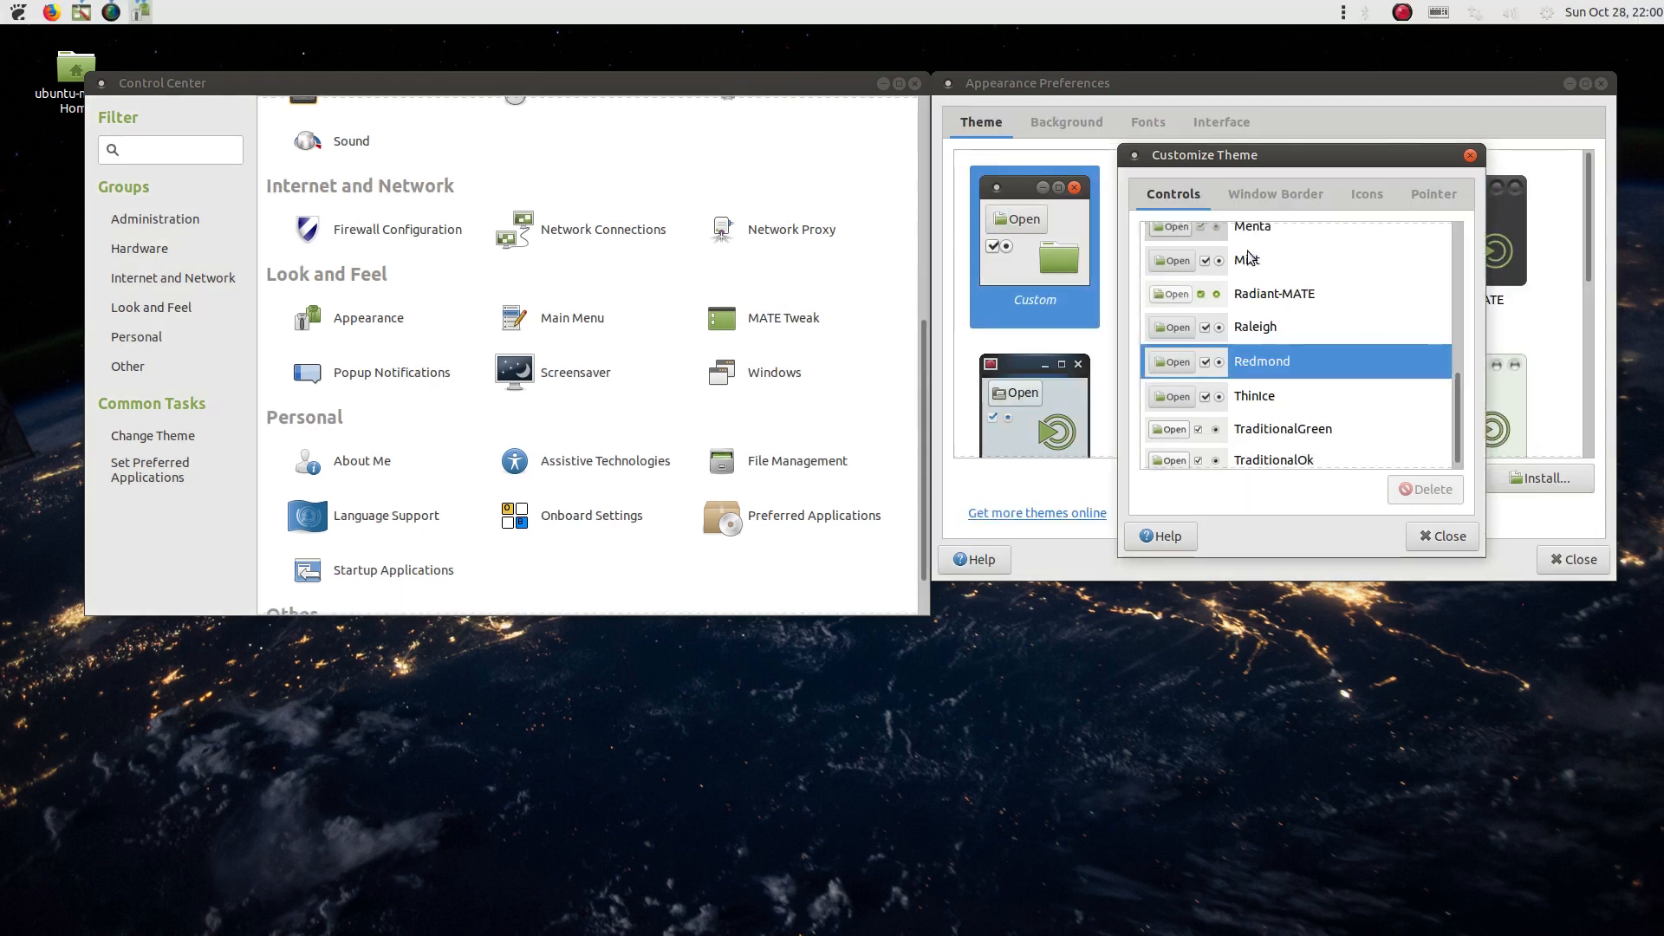
{"action": "left_click", "coordinate": [1249, 204]}
{"action": "left_click", "coordinate": [1201, 208]}
{"action": "key", "text": "Down"}
{"action": "left_click", "coordinate": [1249, 336]}
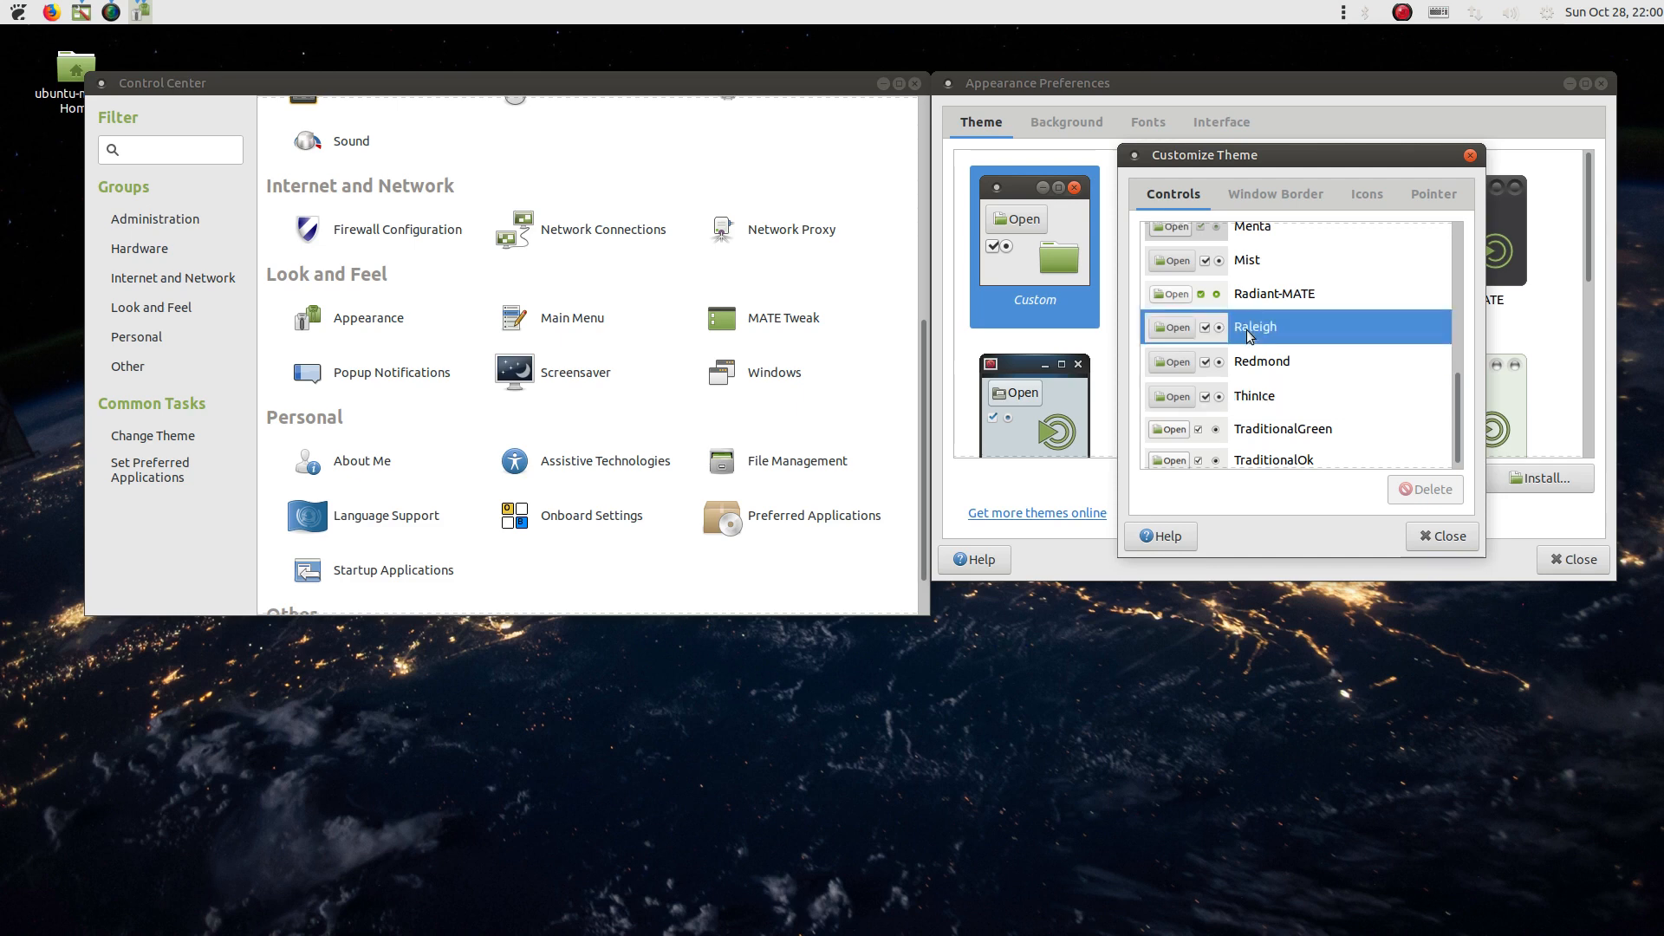
{"action": "scroll", "coordinate": [1262, 351], "scroll_direction": "up", "scroll_amount": 5}
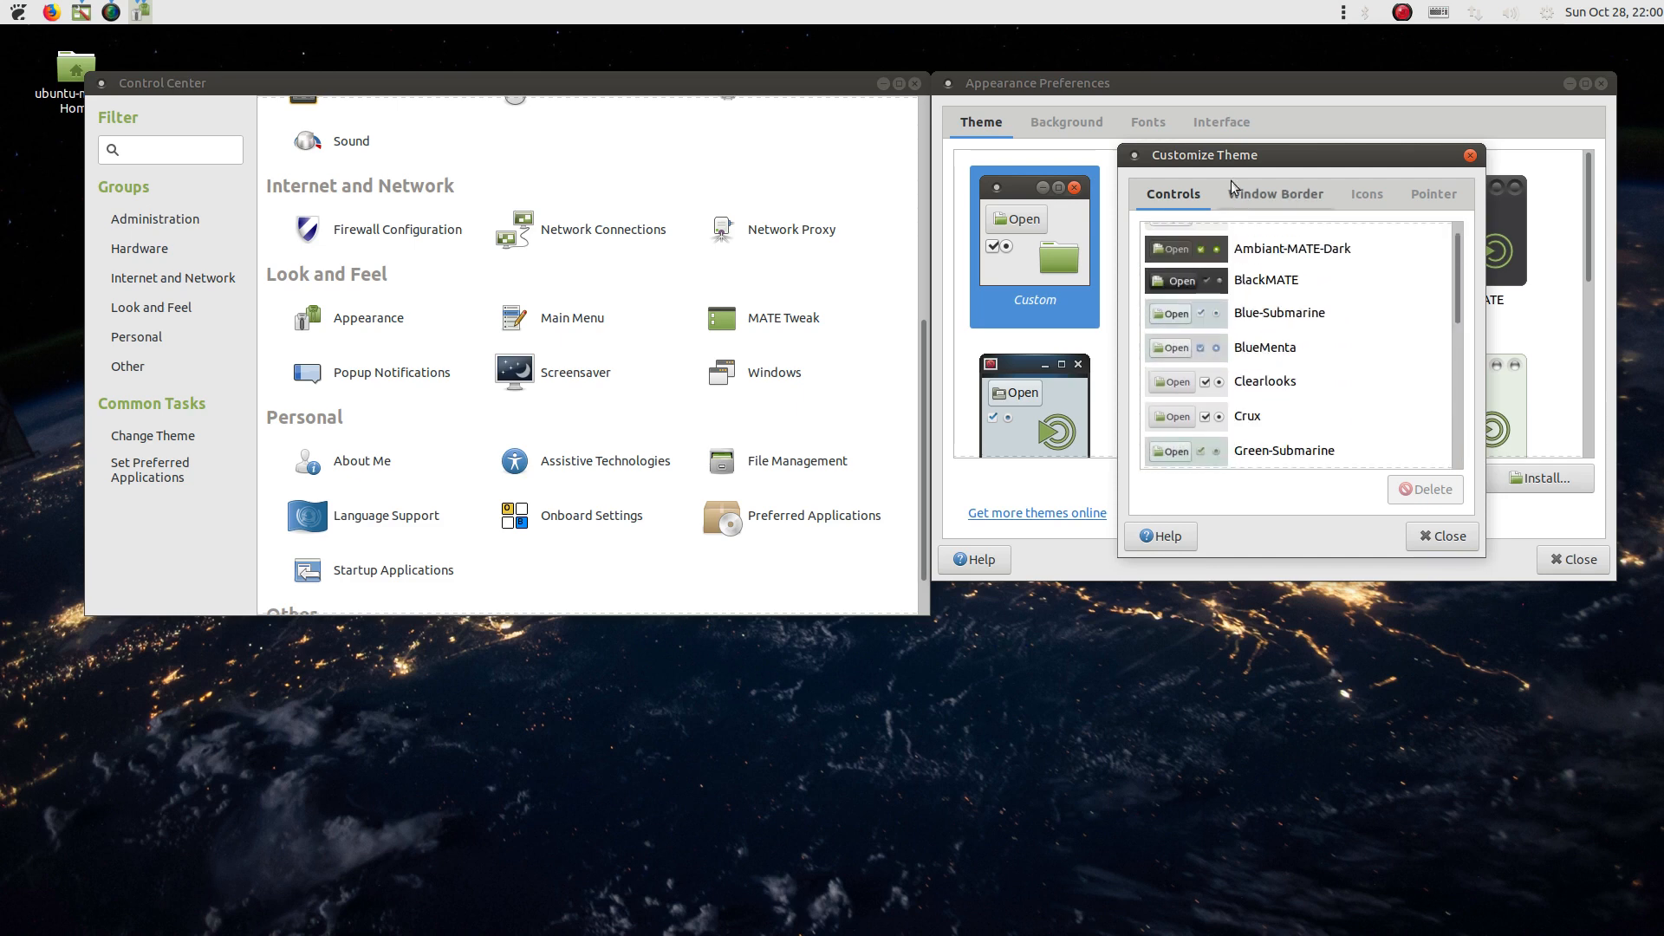
Step: View the window border styles and check the main menu under the current theme, and return to the control styles
{"action": "left_click", "coordinate": [1273, 205]}
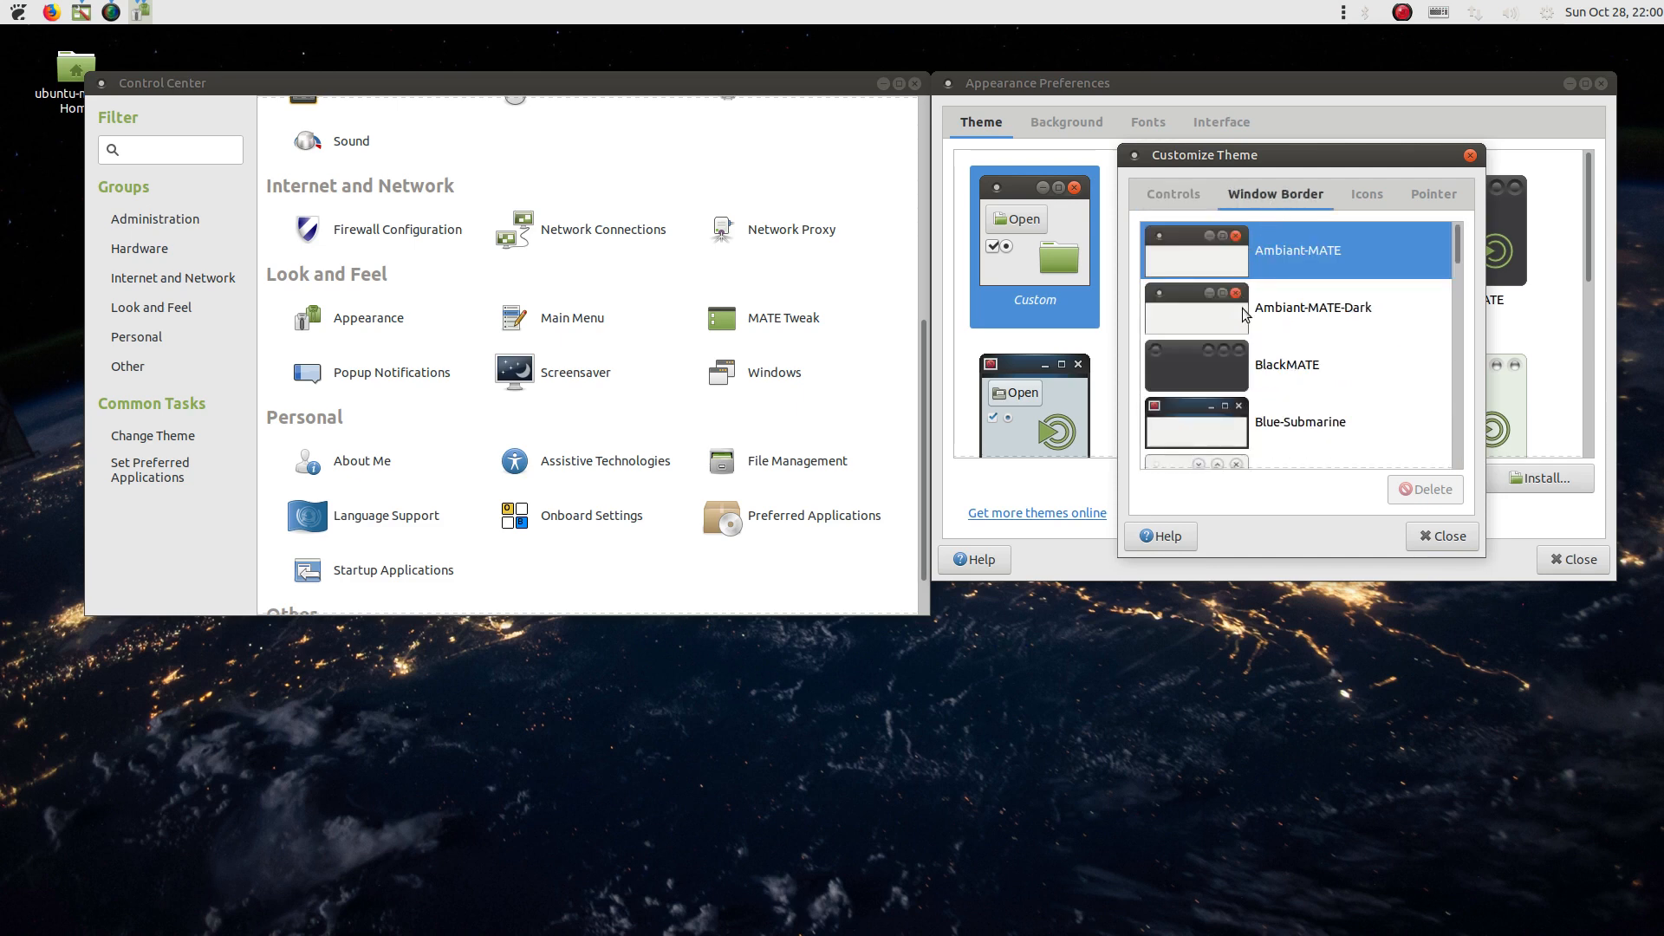
{"action": "left_click", "coordinate": [14, 12]}
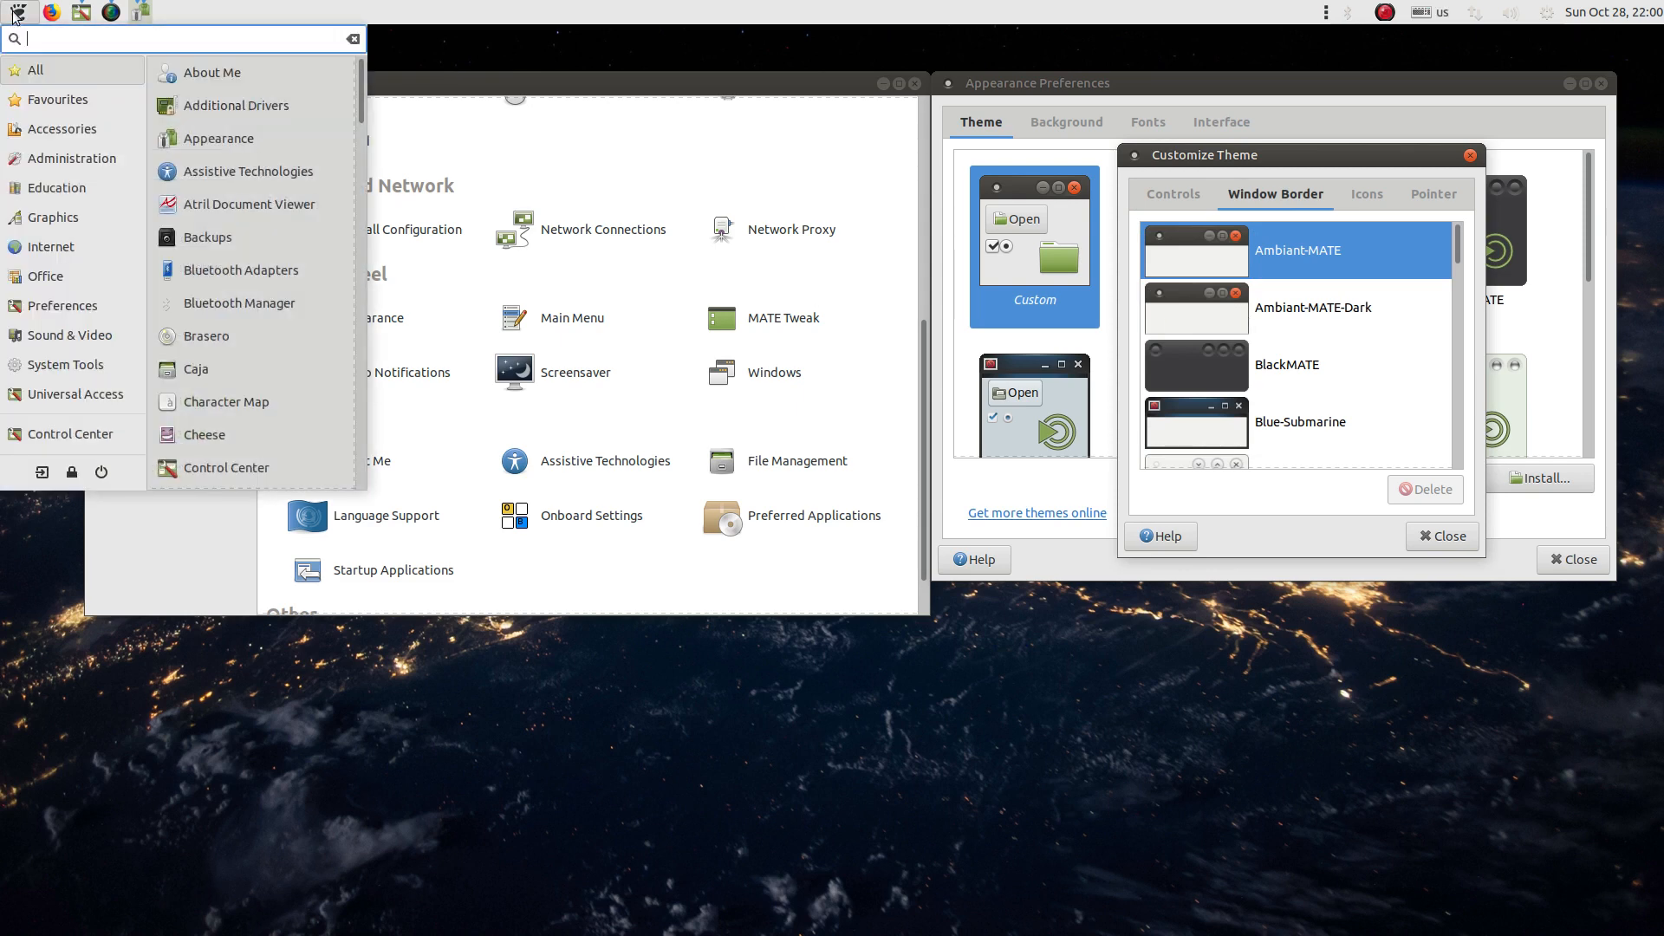
{"action": "left_click", "coordinate": [14, 12]}
{"action": "left_click", "coordinate": [1144, 189]}
{"action": "scroll", "coordinate": [1297, 364], "scroll_direction": "down", "scroll_amount": 4}
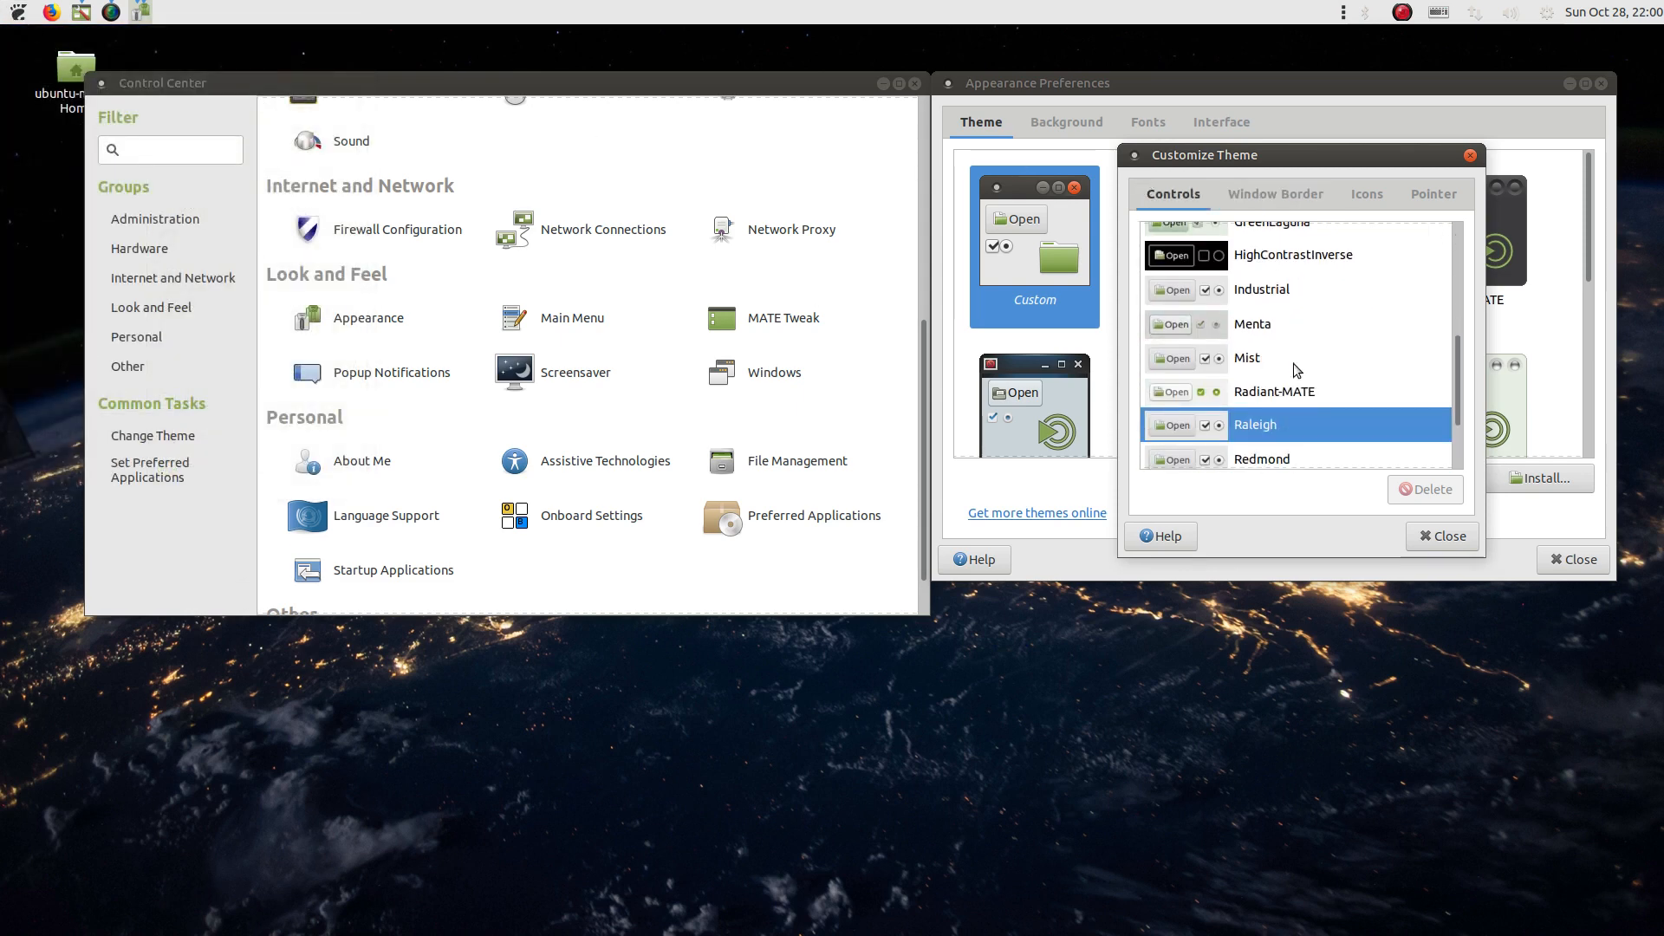
Step: Try the BlackMATE control style and inspect how the main menu looks with it
{"action": "left_click", "coordinate": [1275, 355]}
{"action": "scroll", "coordinate": [1275, 355], "scroll_direction": "up", "scroll_amount": 5}
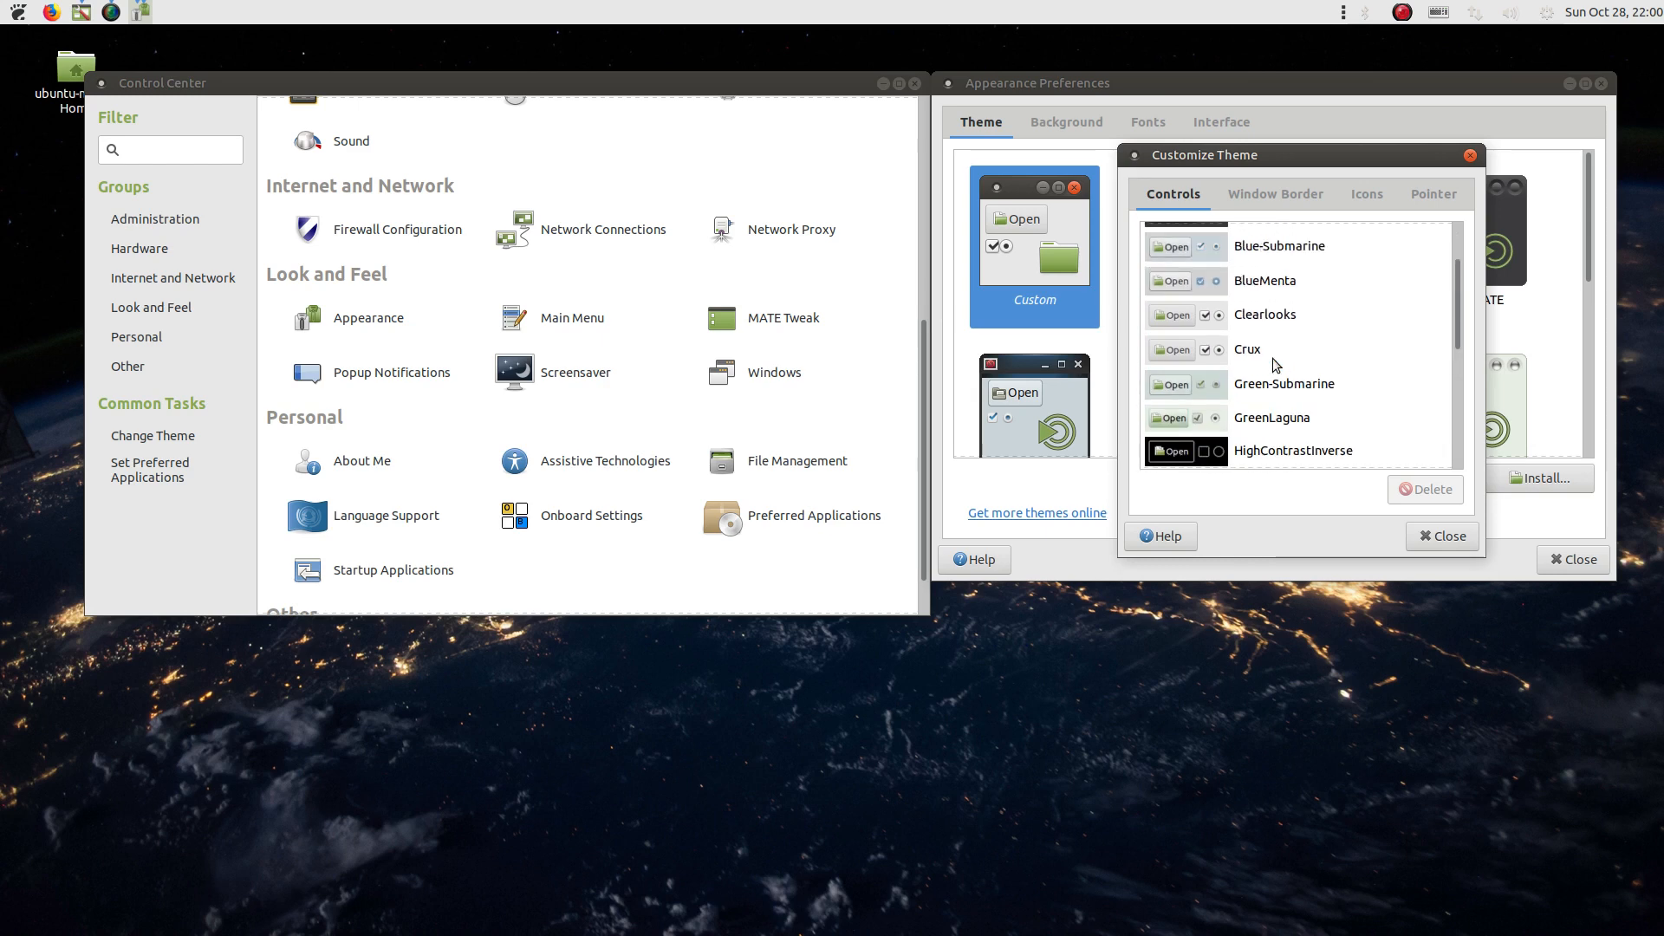
{"action": "left_click", "coordinate": [1267, 304]}
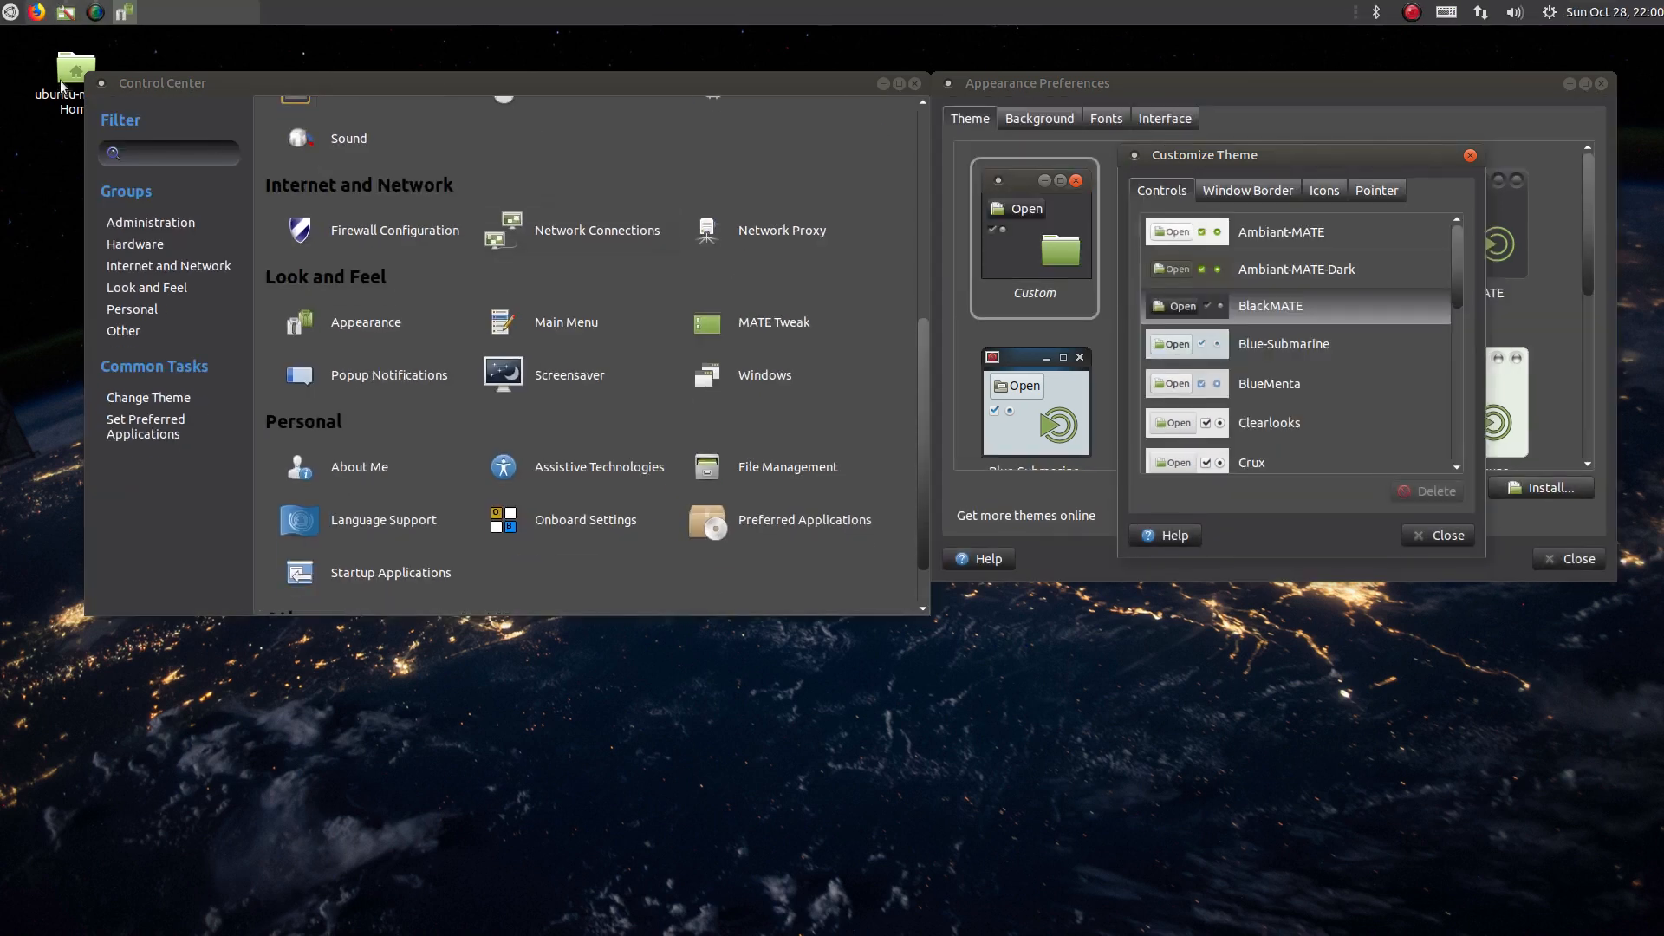
{"action": "left_click", "coordinate": [5, 15]}
{"action": "left_click", "coordinate": [5, 14]}
{"action": "left_click", "coordinate": [5, 15]}
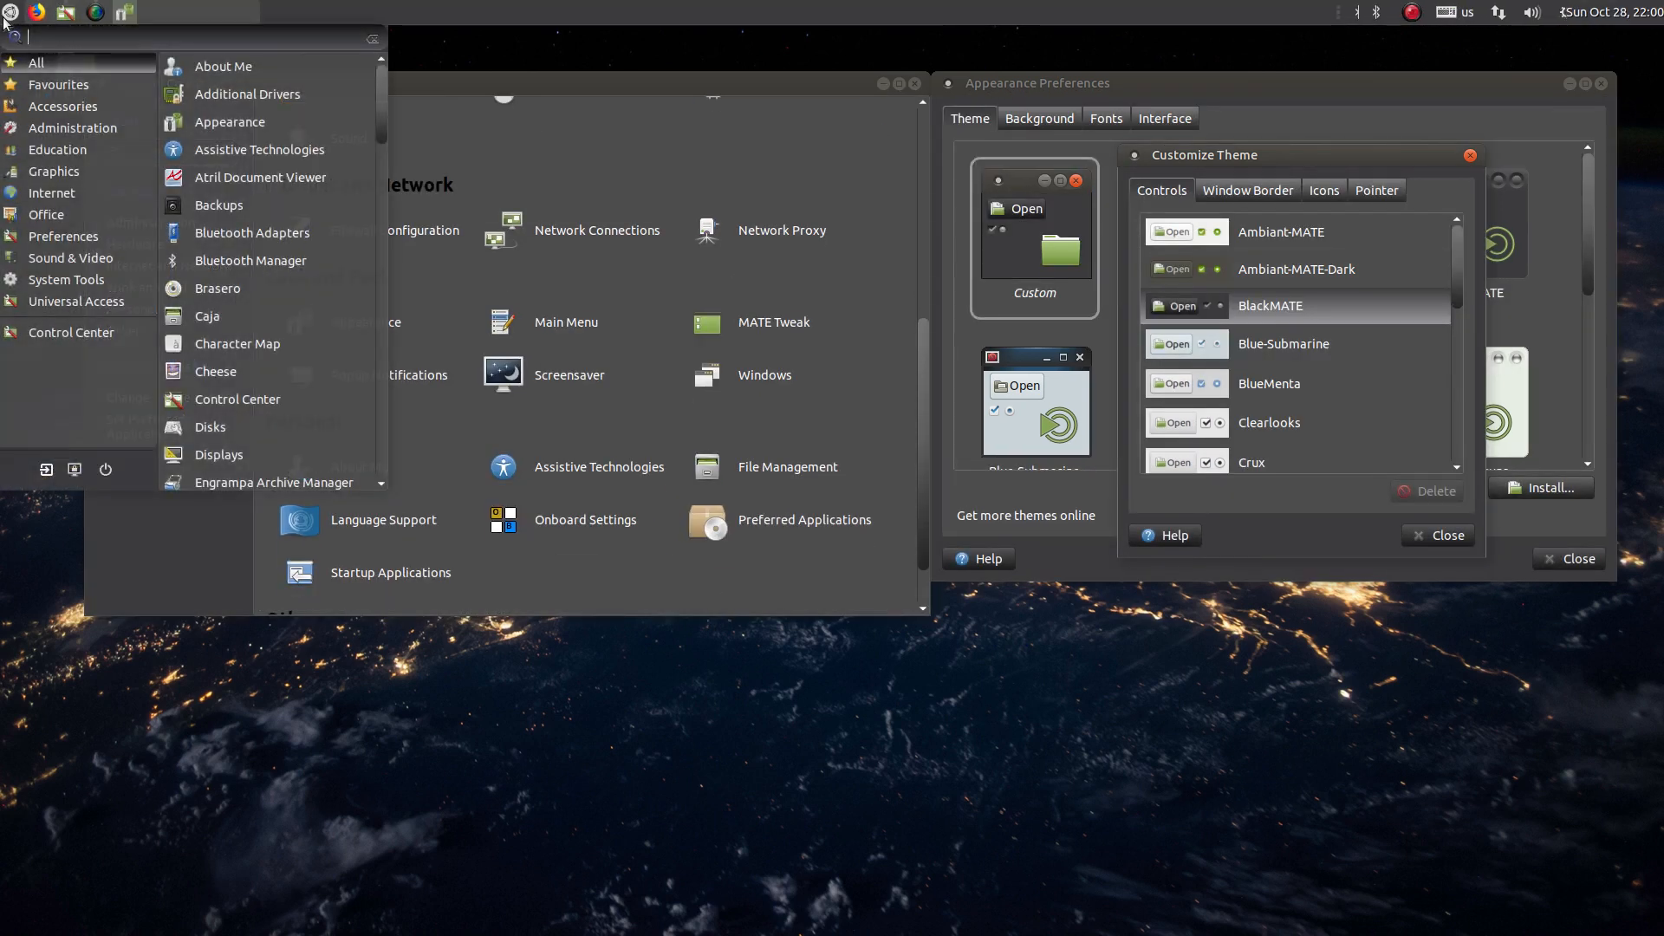
{"action": "left_click", "coordinate": [6, 15]}
Step: Switch the controls back to Ambiant-MATE and then set them to Ambiant-MATE-Dark
{"action": "left_click", "coordinate": [1257, 245]}
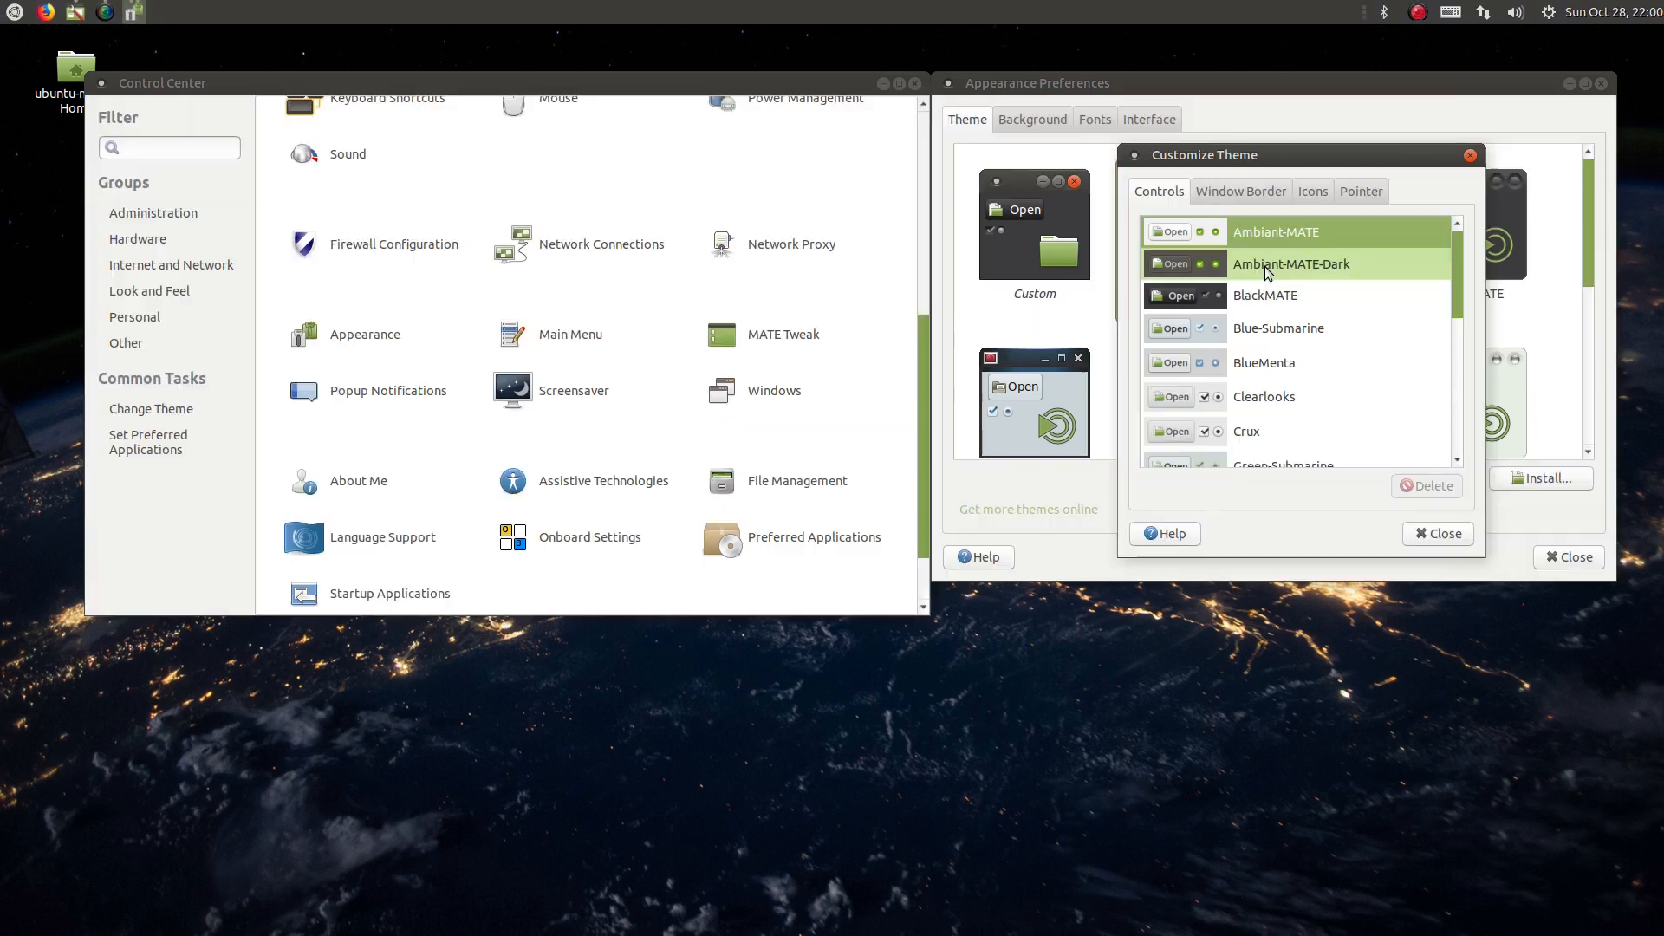
{"action": "left_click", "coordinate": [1257, 264]}
{"action": "scroll", "coordinate": [1255, 310], "scroll_direction": "down", "scroll_amount": 5}
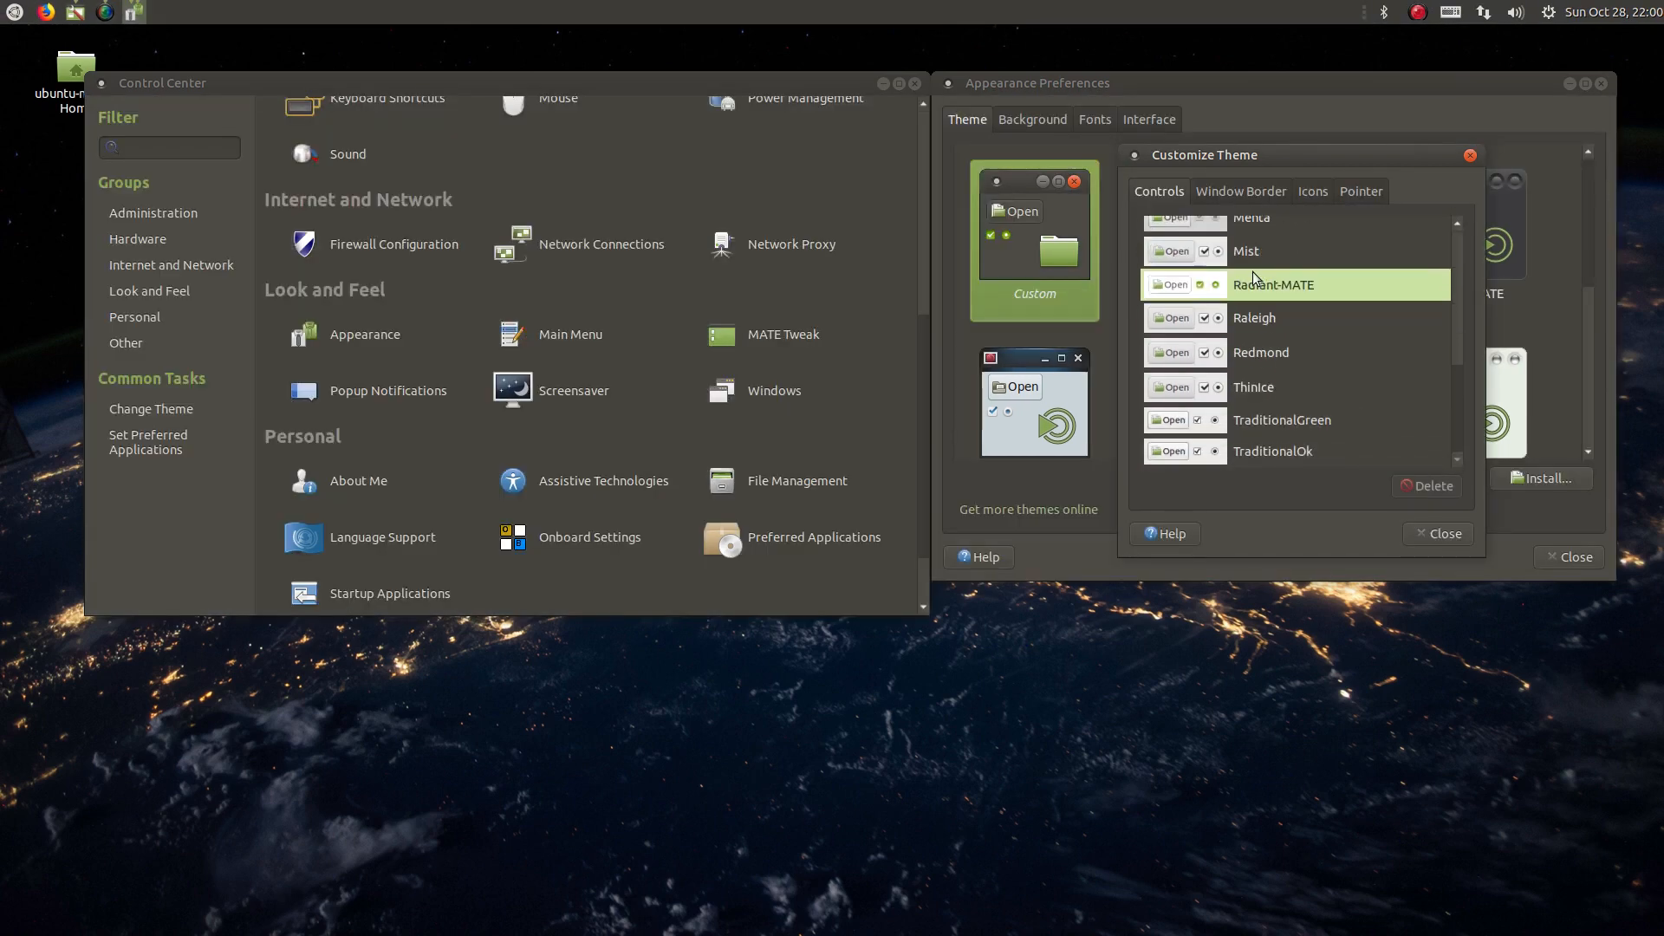
Step: Set the custom theme's window border to Blue-Submarine
{"action": "left_click", "coordinate": [1241, 191]}
{"action": "left_click", "coordinate": [1288, 261]}
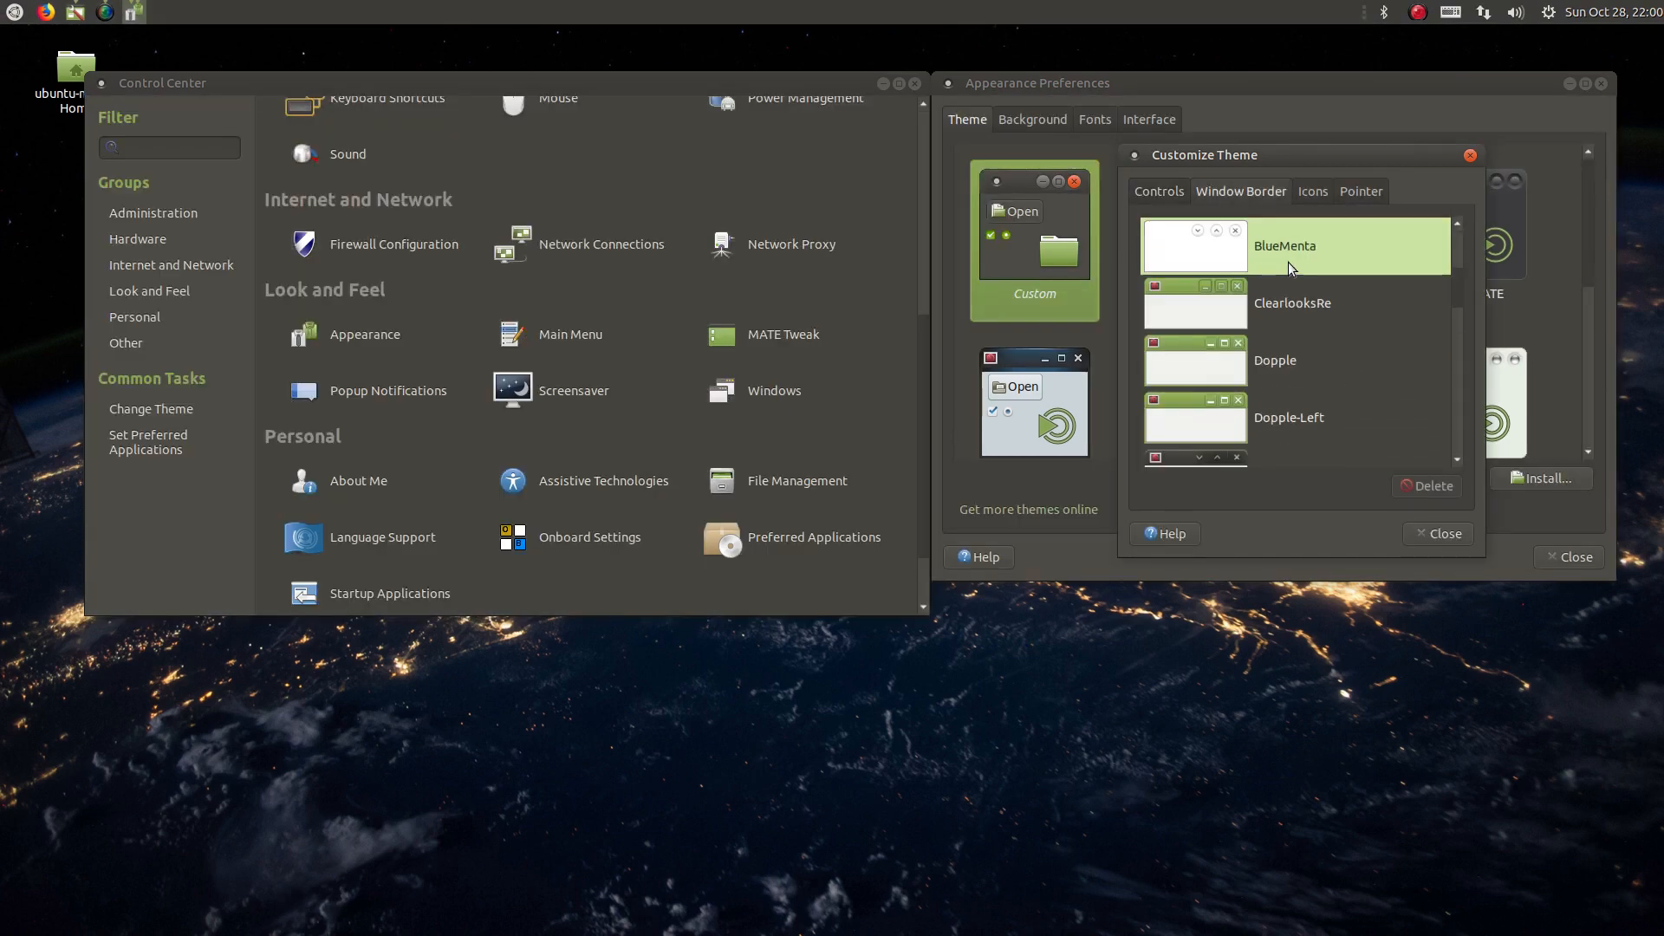
{"action": "left_click", "coordinate": [1273, 316]}
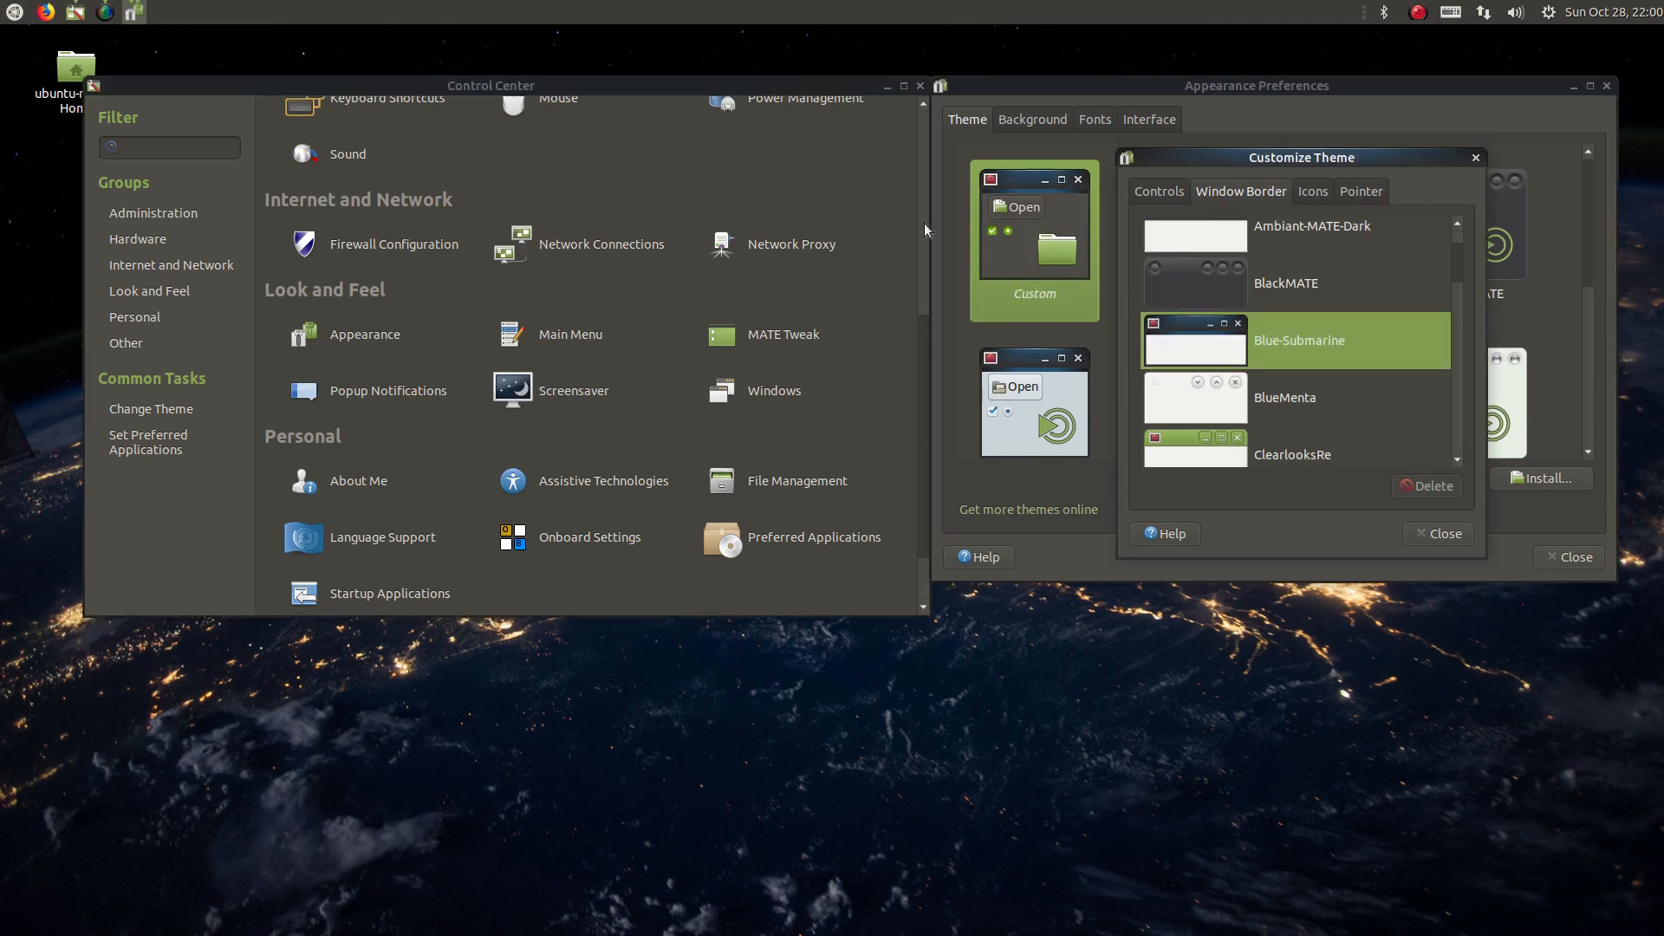
Step: Move the Control Center window aside and set the custom theme's window border to WinMe
{"action": "left_click_drag", "start_coordinate": [676, 81], "coordinate": [628, 123]}
{"action": "scroll", "coordinate": [1349, 305], "scroll_direction": "down", "scroll_amount": 1}
{"action": "scroll", "coordinate": [1345, 307], "scroll_direction": "down", "scroll_amount": 4}
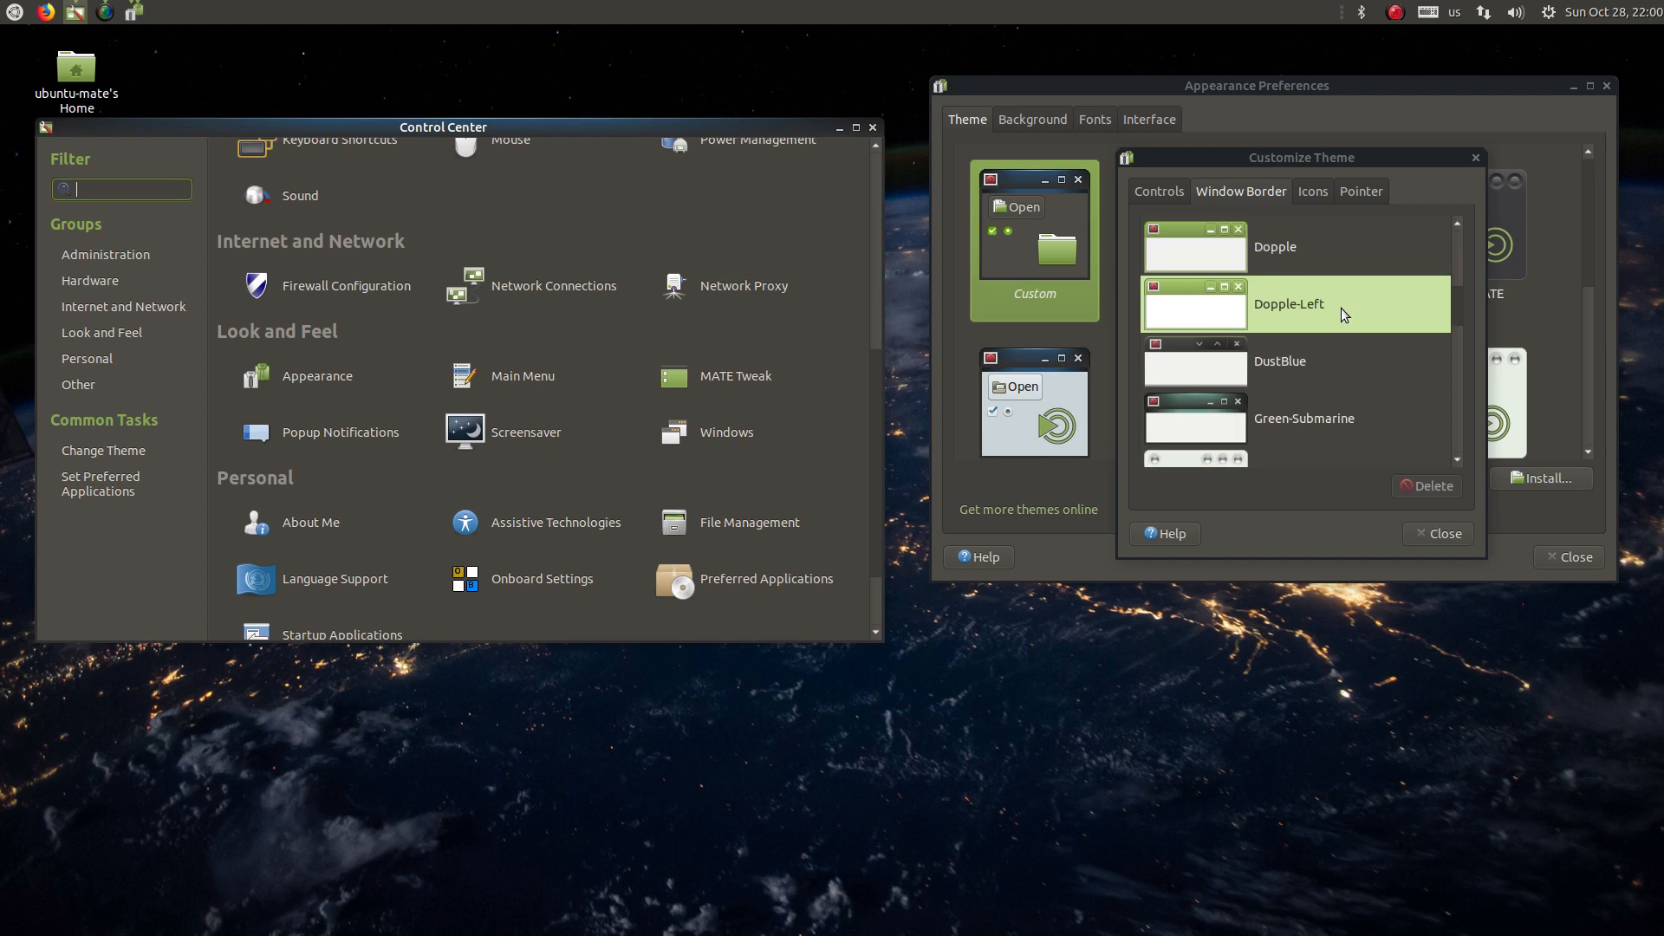
{"action": "scroll", "coordinate": [1340, 305], "scroll_direction": "down", "scroll_amount": 5}
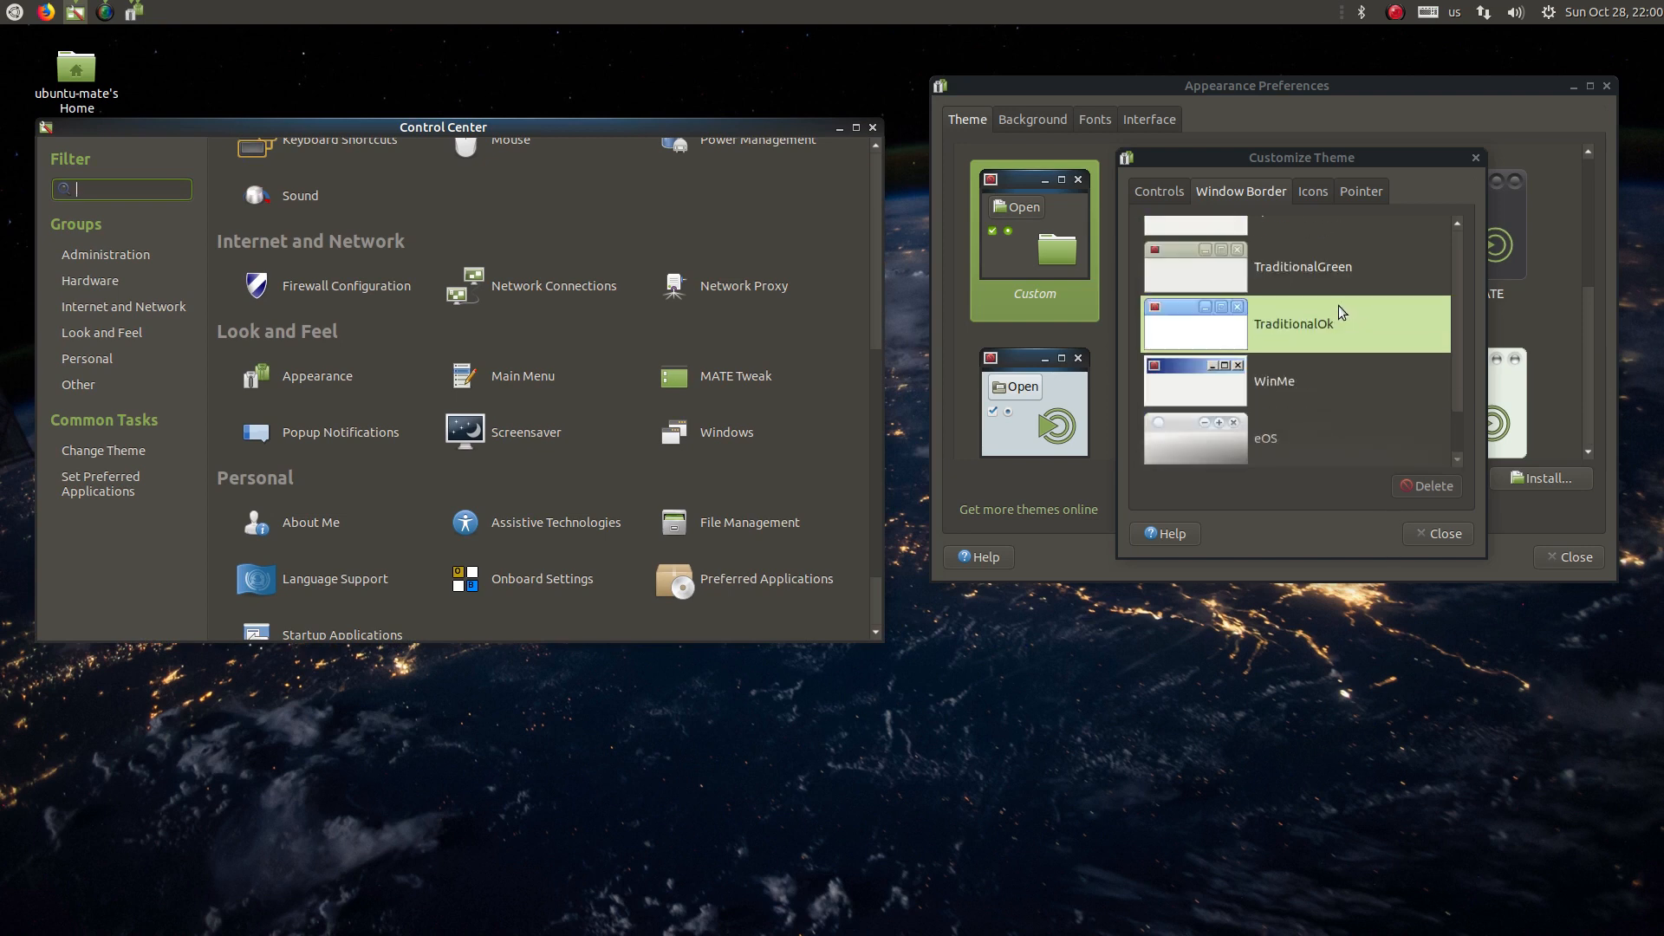
{"action": "left_click", "coordinate": [1288, 375]}
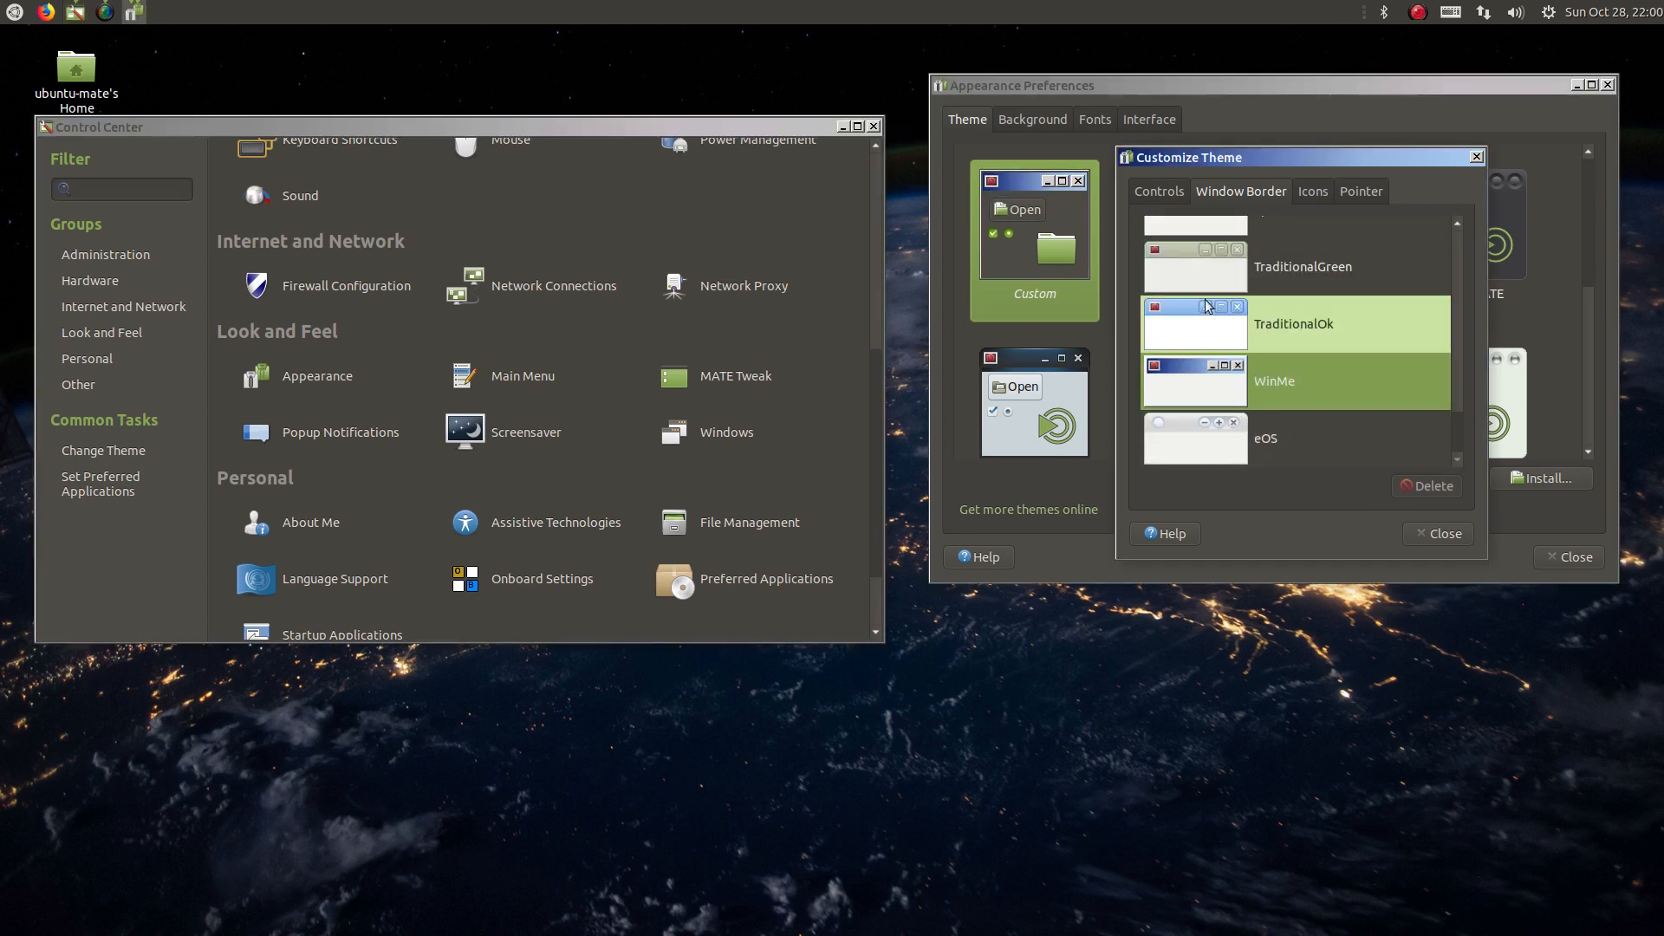
Step: Move the Customize Theme dialog aside, try the eOS window border, and switch back to WinMe
{"action": "left_click_drag", "start_coordinate": [1241, 160], "coordinate": [1027, 212]}
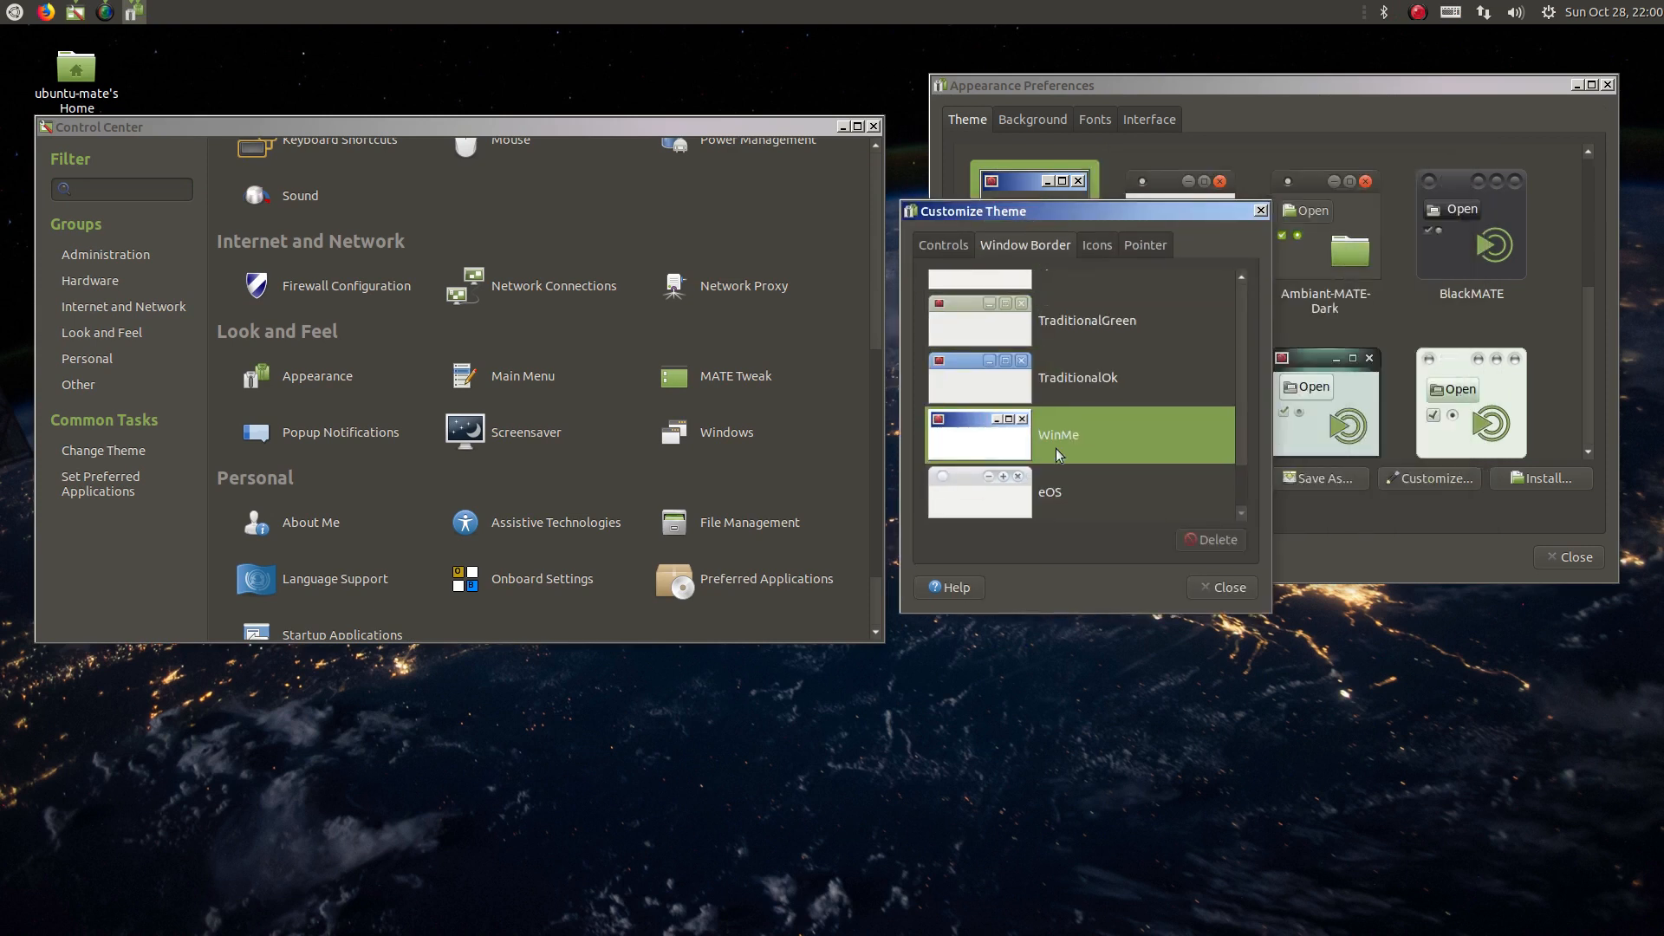
{"action": "left_click", "coordinate": [1051, 494]}
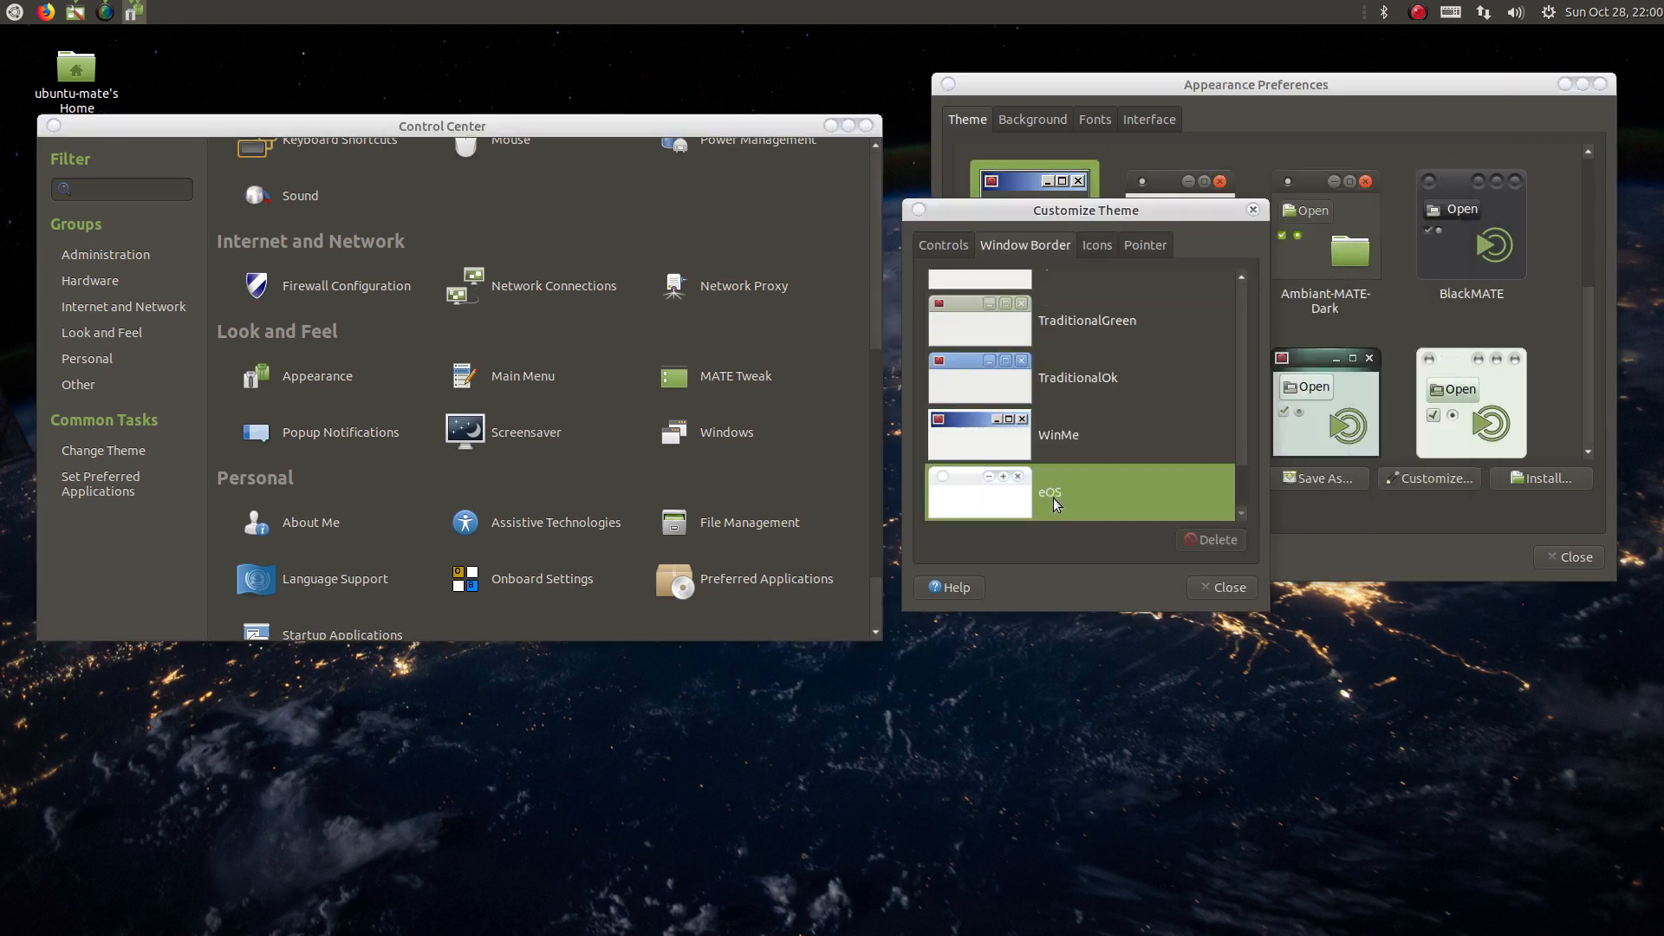
{"action": "left_click", "coordinate": [1049, 424]}
Step: Try the TraditionalGreen, TraditionalOk and ThinIce control styles in turn
{"action": "left_click", "coordinate": [944, 246]}
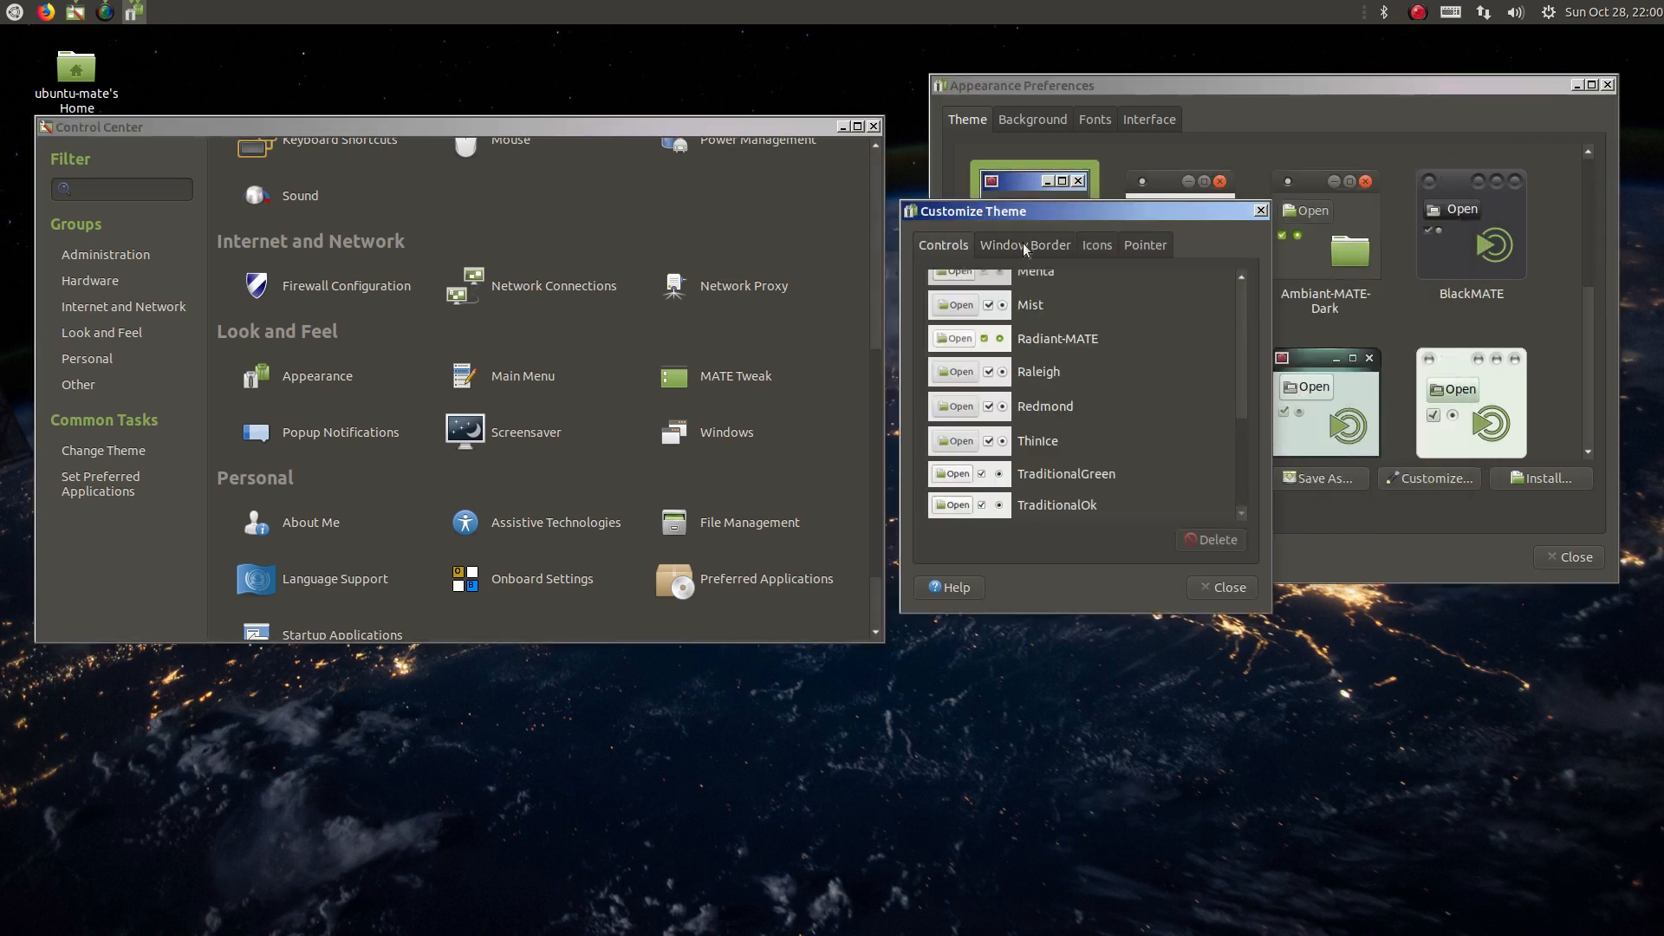
{"action": "scroll", "coordinate": [1082, 373], "scroll_direction": "up", "scroll_amount": 2}
{"action": "scroll", "coordinate": [1082, 372], "scroll_direction": "down", "scroll_amount": 2}
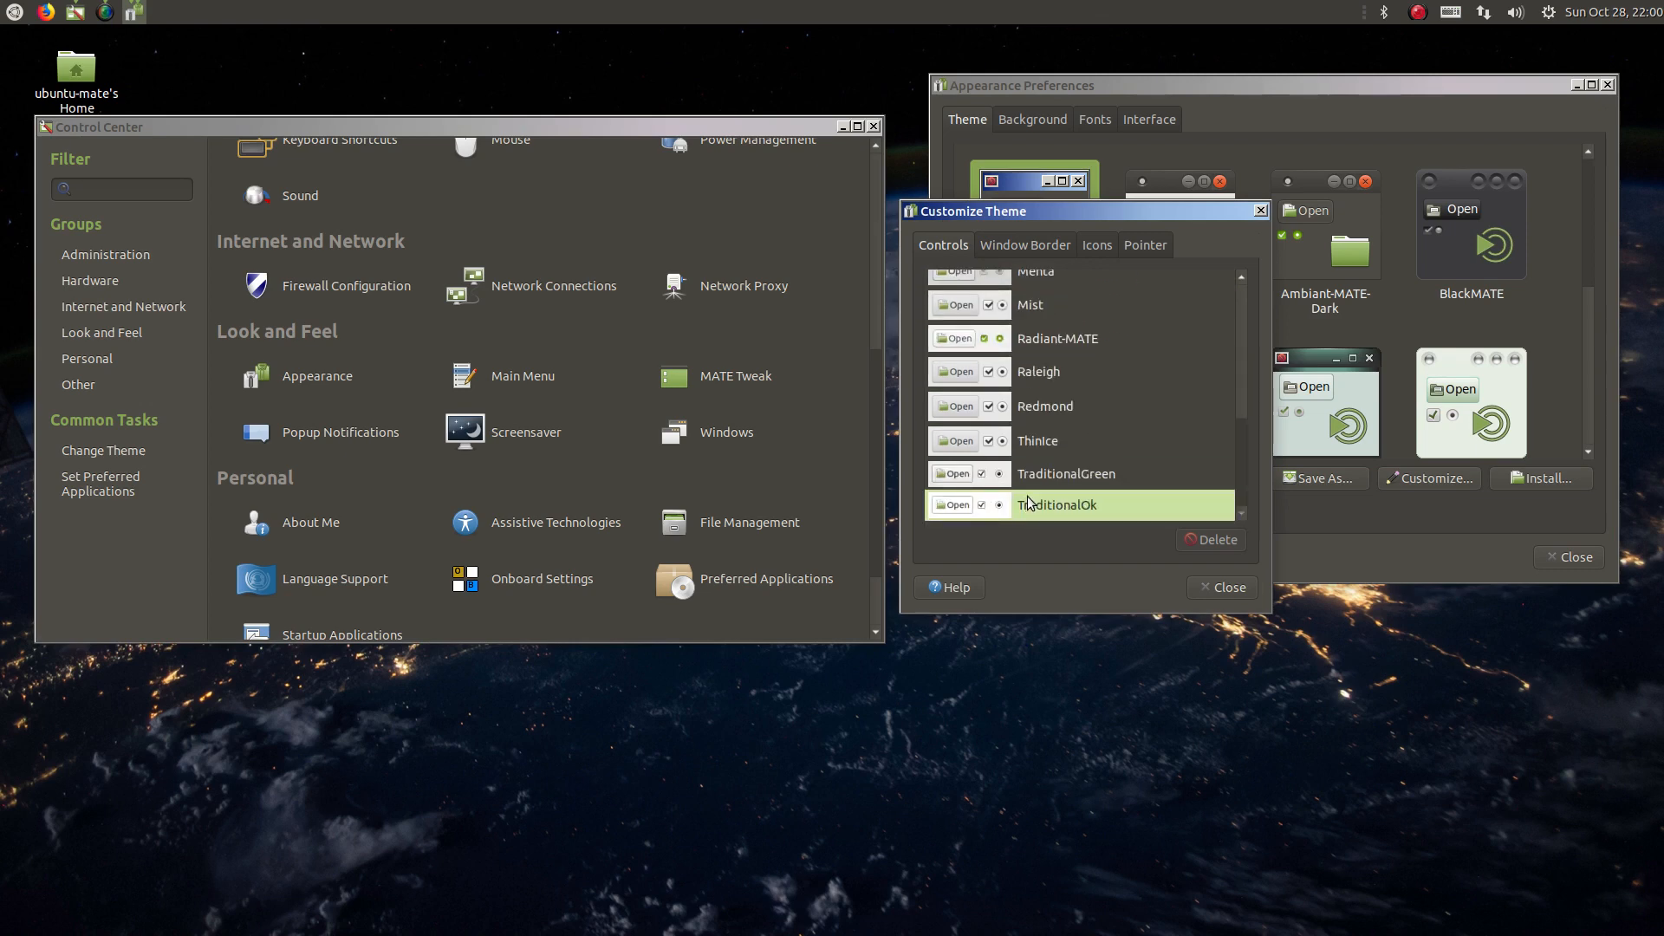
{"action": "left_click", "coordinate": [1059, 476]}
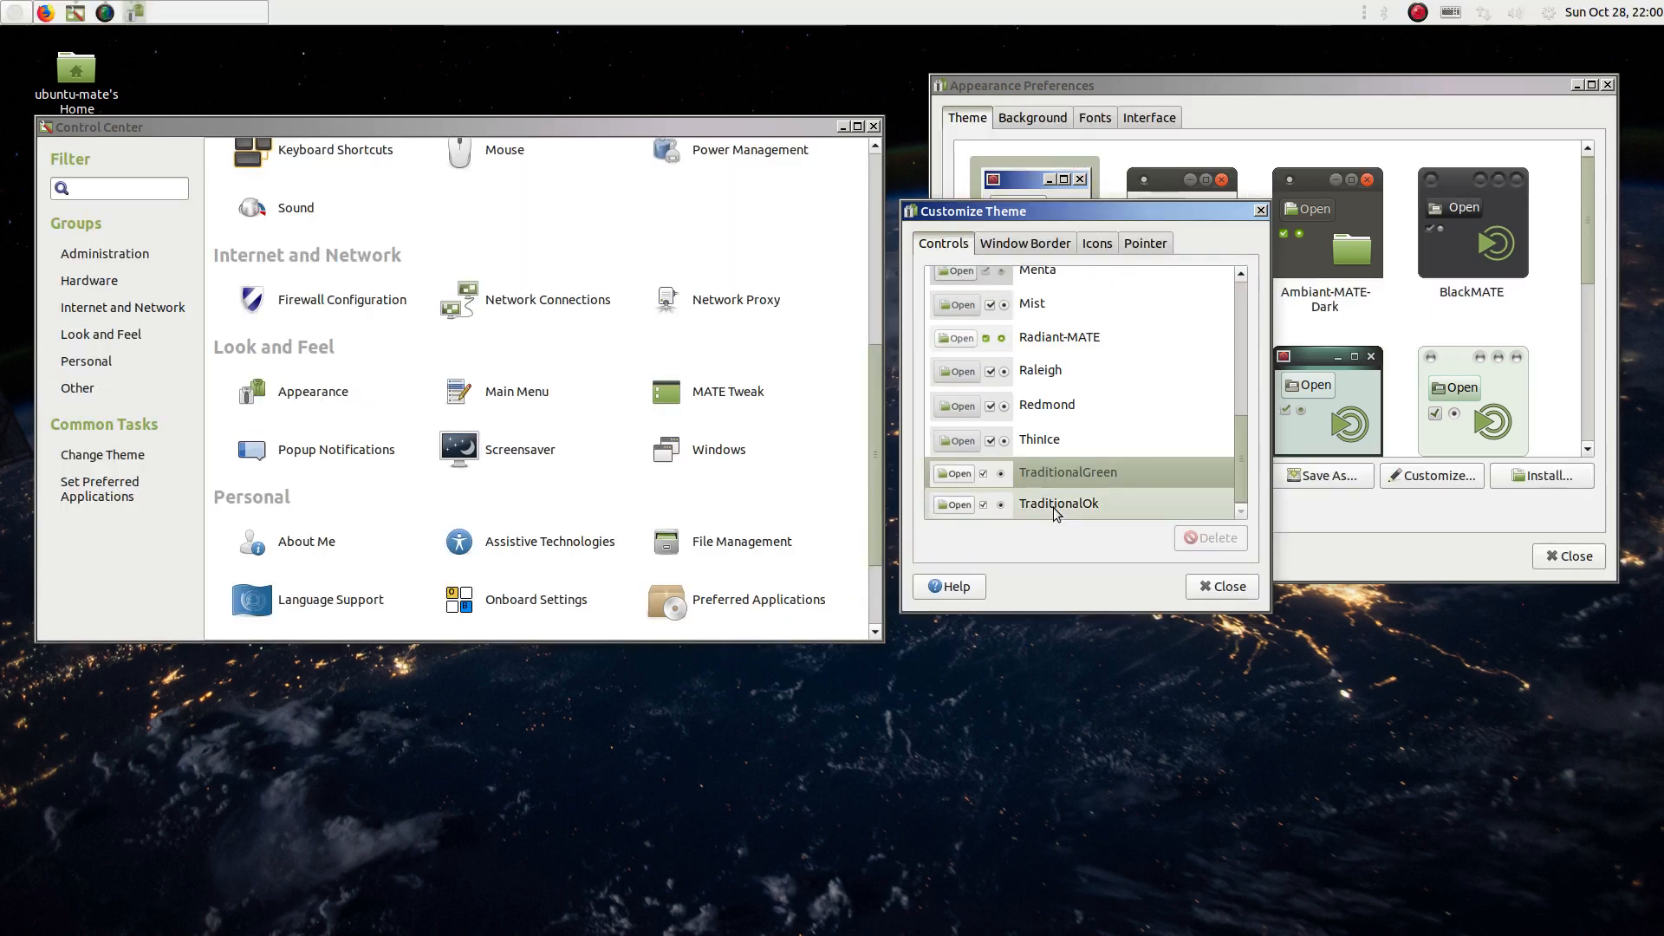
{"action": "left_click", "coordinate": [1057, 506]}
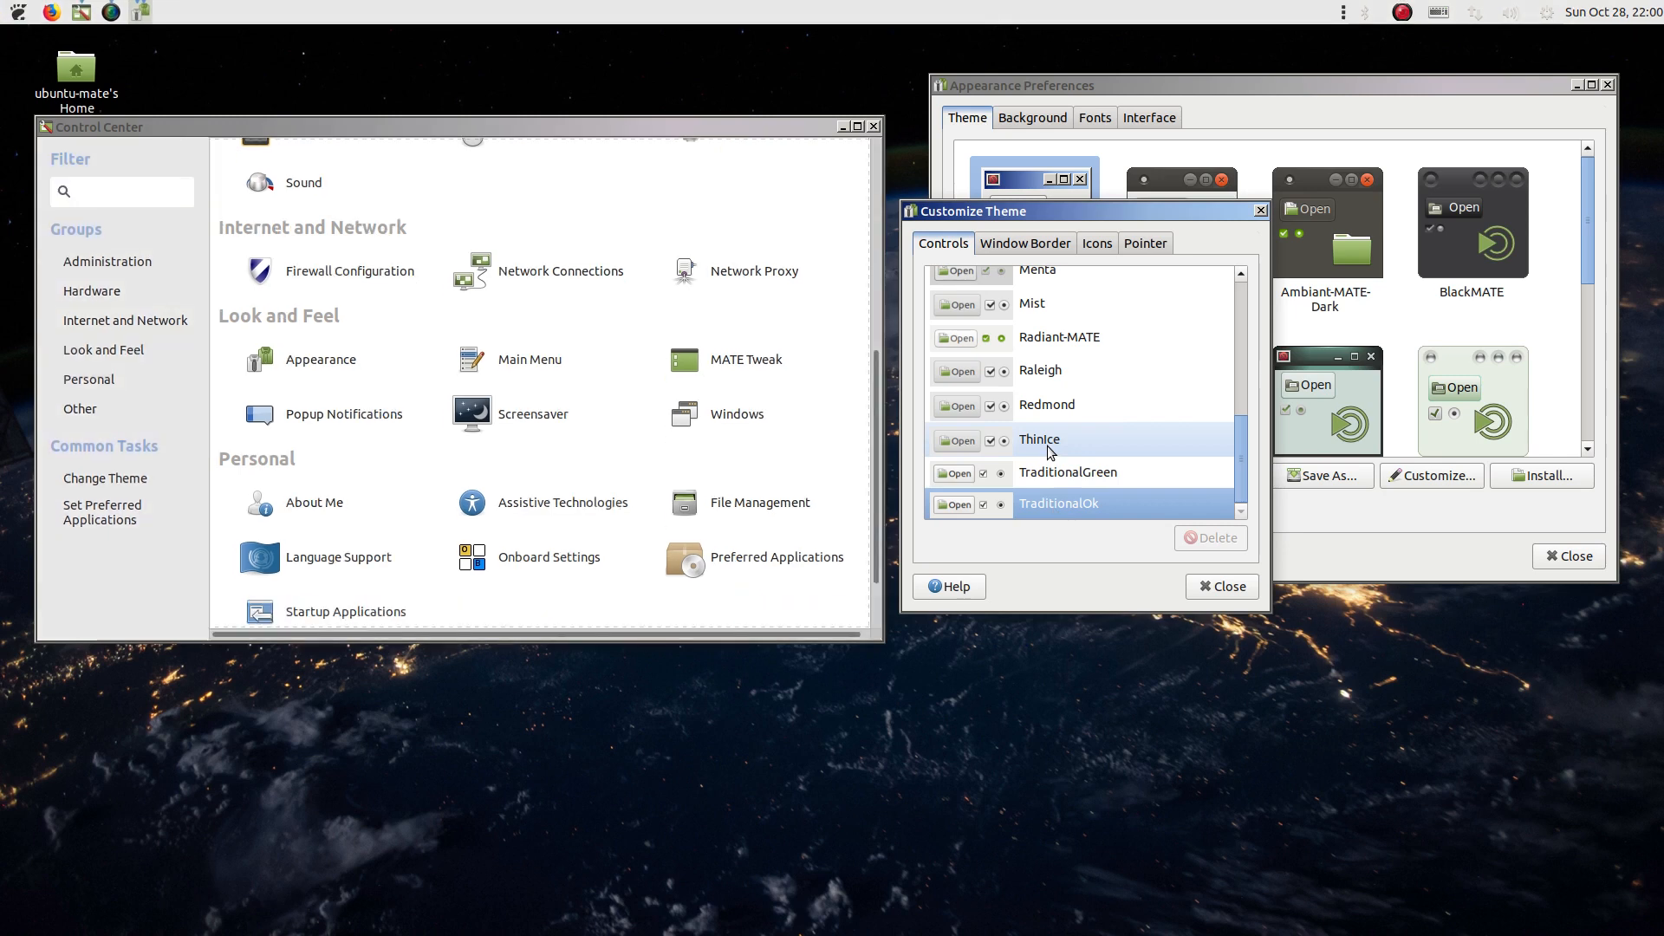
{"action": "left_click", "coordinate": [1050, 451]}
Step: Look through the window border, icon and pointer choices for the custom theme
{"action": "left_click", "coordinate": [1041, 258]}
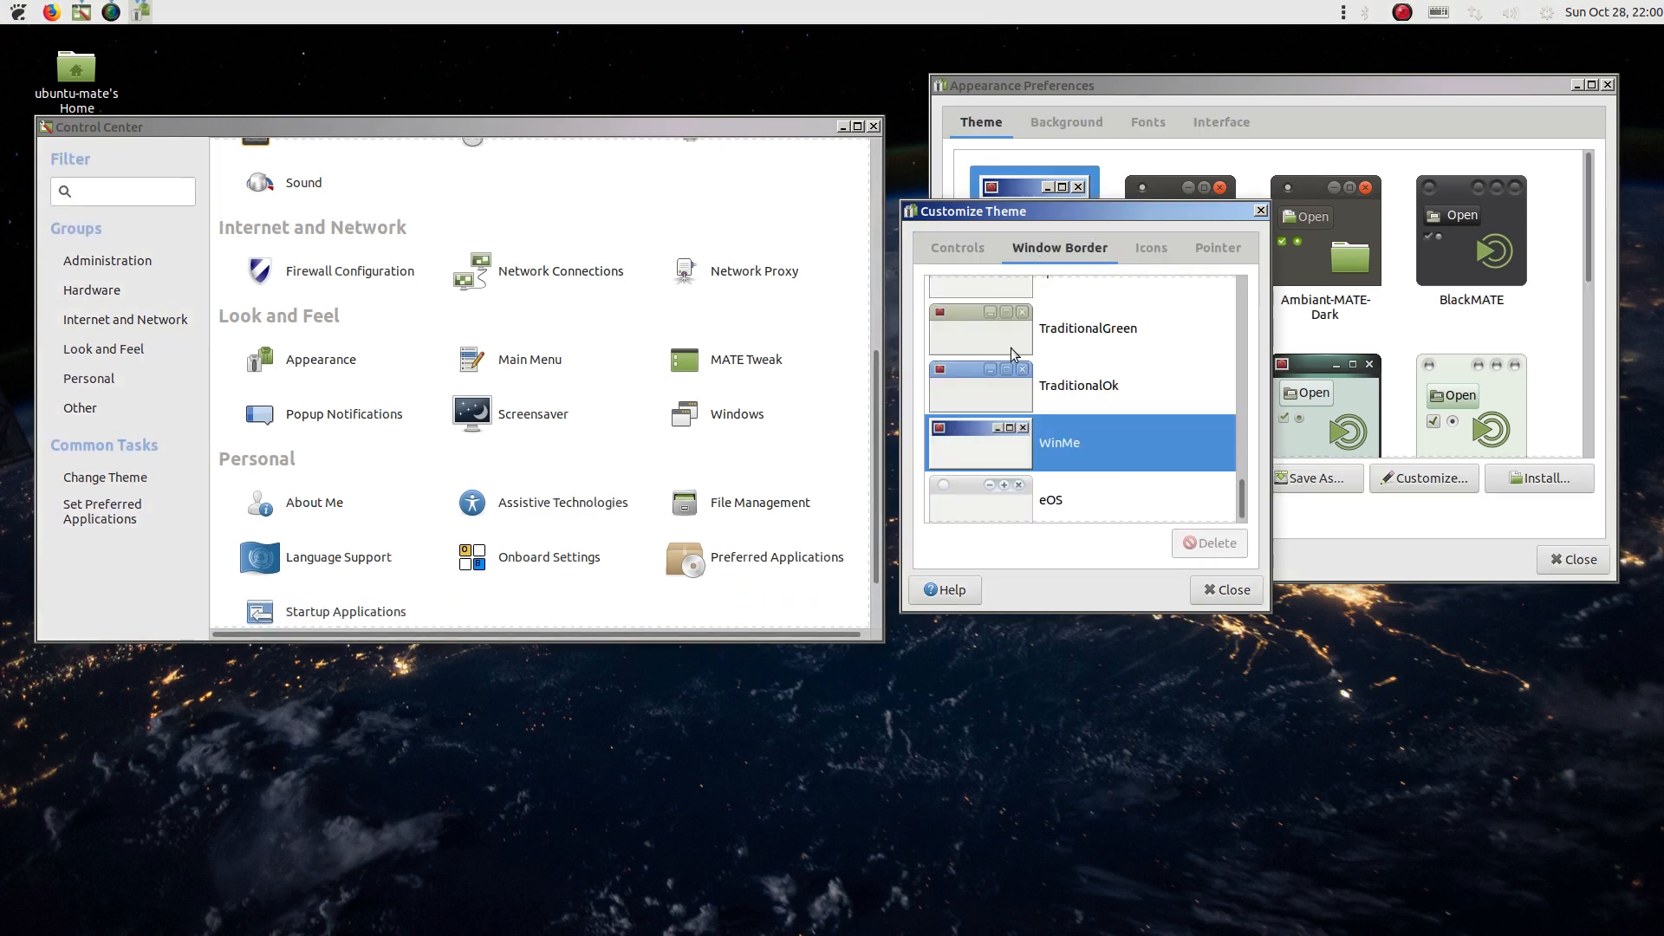
{"action": "scroll", "coordinate": [1011, 347], "scroll_direction": "up", "scroll_amount": 2}
{"action": "scroll", "coordinate": [1016, 344], "scroll_direction": "down", "scroll_amount": 3}
{"action": "left_click", "coordinate": [1151, 249]}
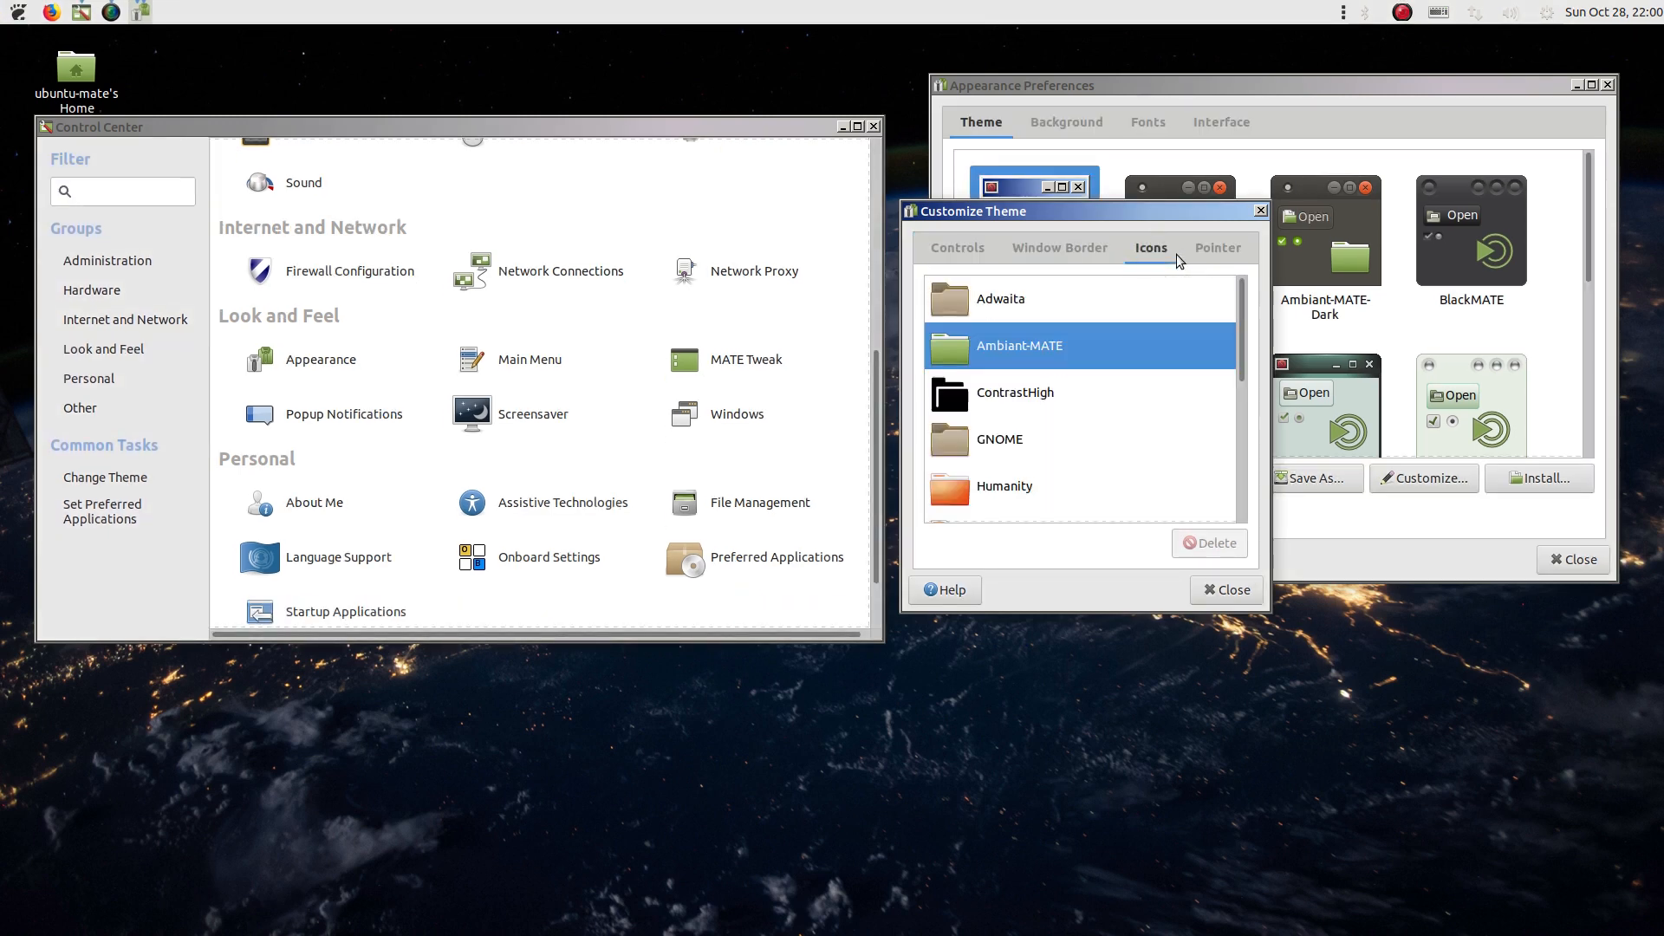
{"action": "left_click", "coordinate": [1216, 249]}
Step: Try the Adwaita icon theme, switch back to Ambiant-MATE, and look further down the icon list
{"action": "left_click", "coordinate": [1135, 258]}
{"action": "left_click", "coordinate": [1034, 304]}
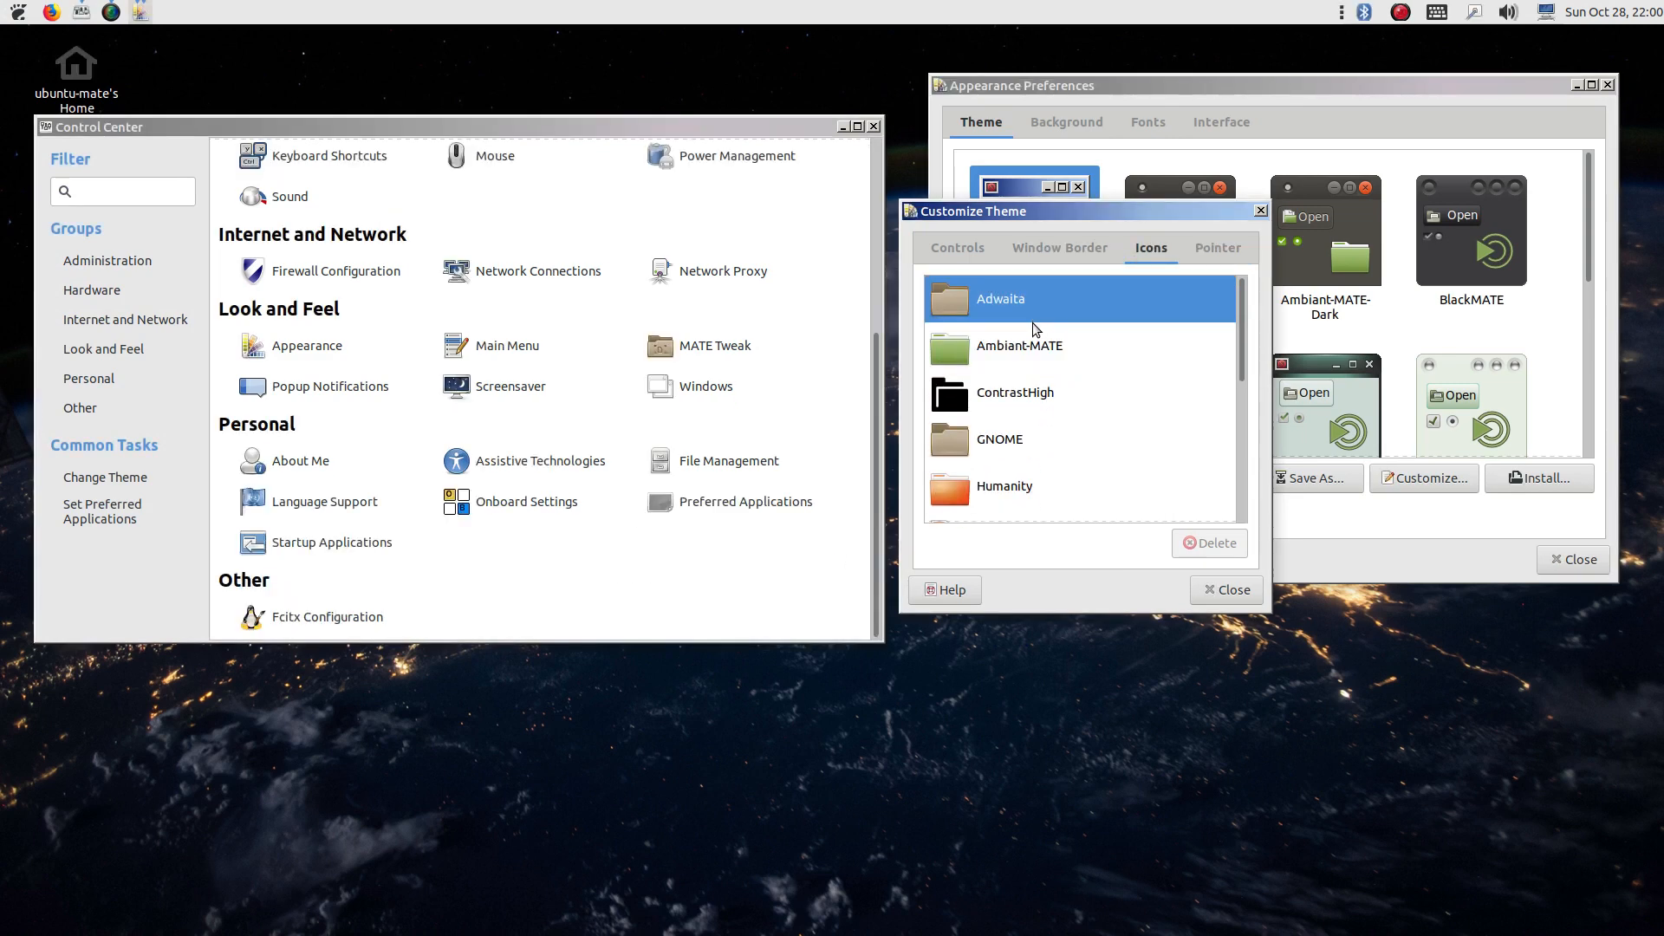
{"action": "left_click", "coordinate": [1040, 362]}
{"action": "scroll", "coordinate": [1040, 362], "scroll_direction": "down", "scroll_amount": 2}
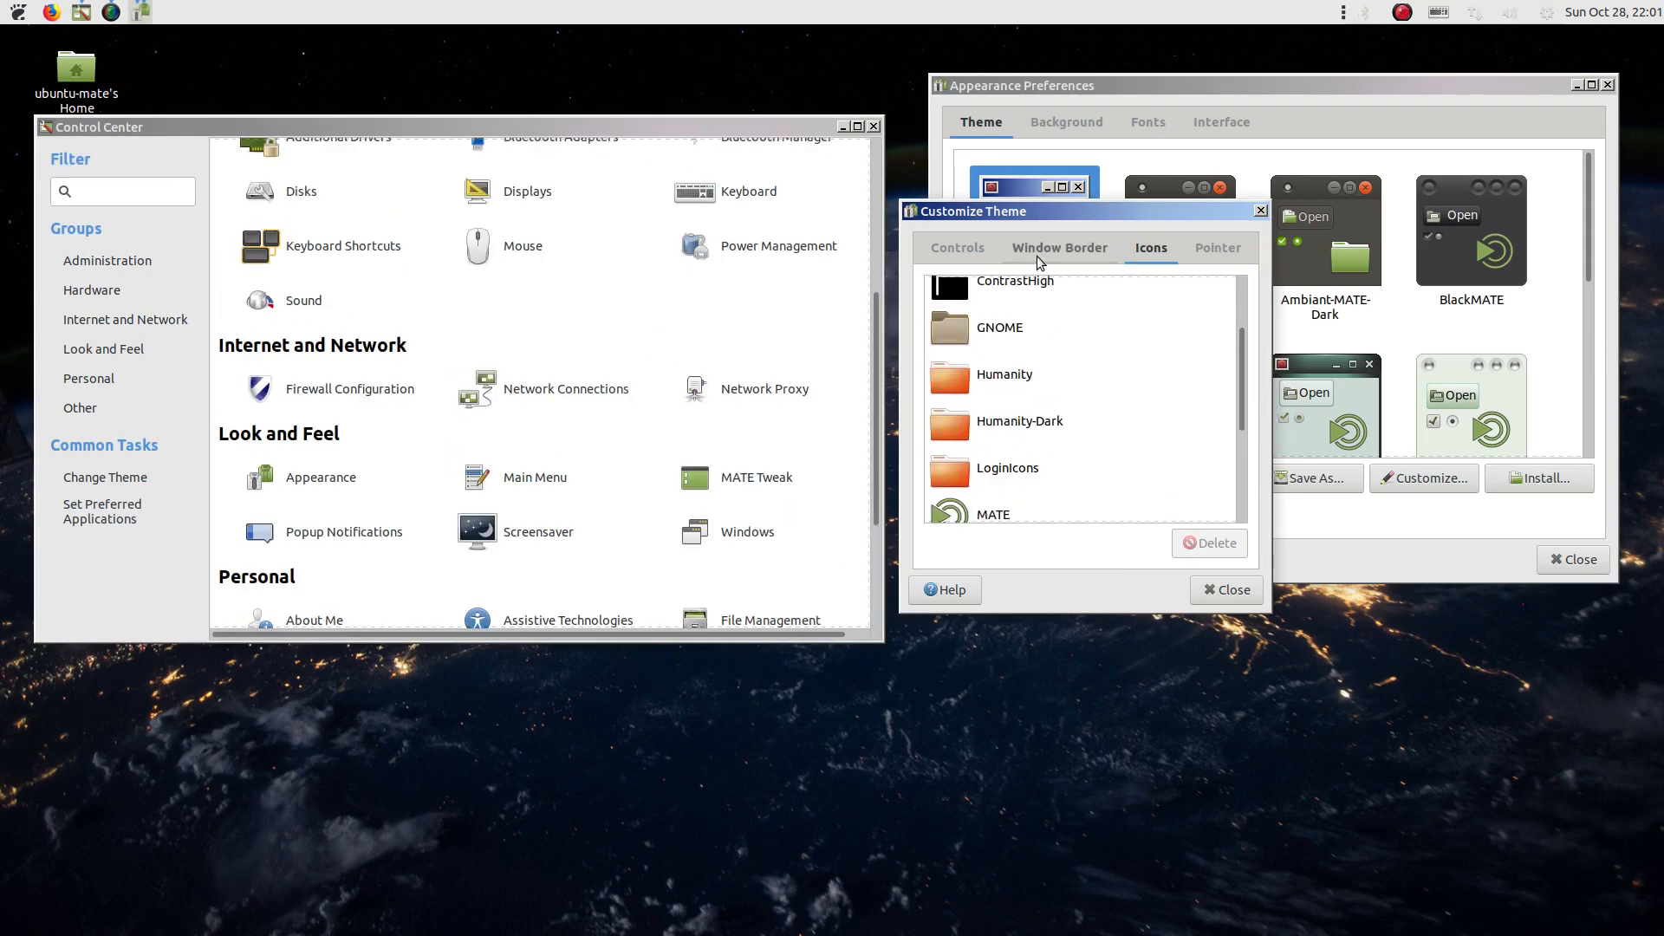
Step: Set the custom theme's controls to BlackMATE
{"action": "left_click", "coordinate": [977, 253]}
{"action": "scroll", "coordinate": [1032, 326], "scroll_direction": "up", "scroll_amount": 10}
{"action": "scroll", "coordinate": [1029, 347], "scroll_direction": "down", "scroll_amount": 1}
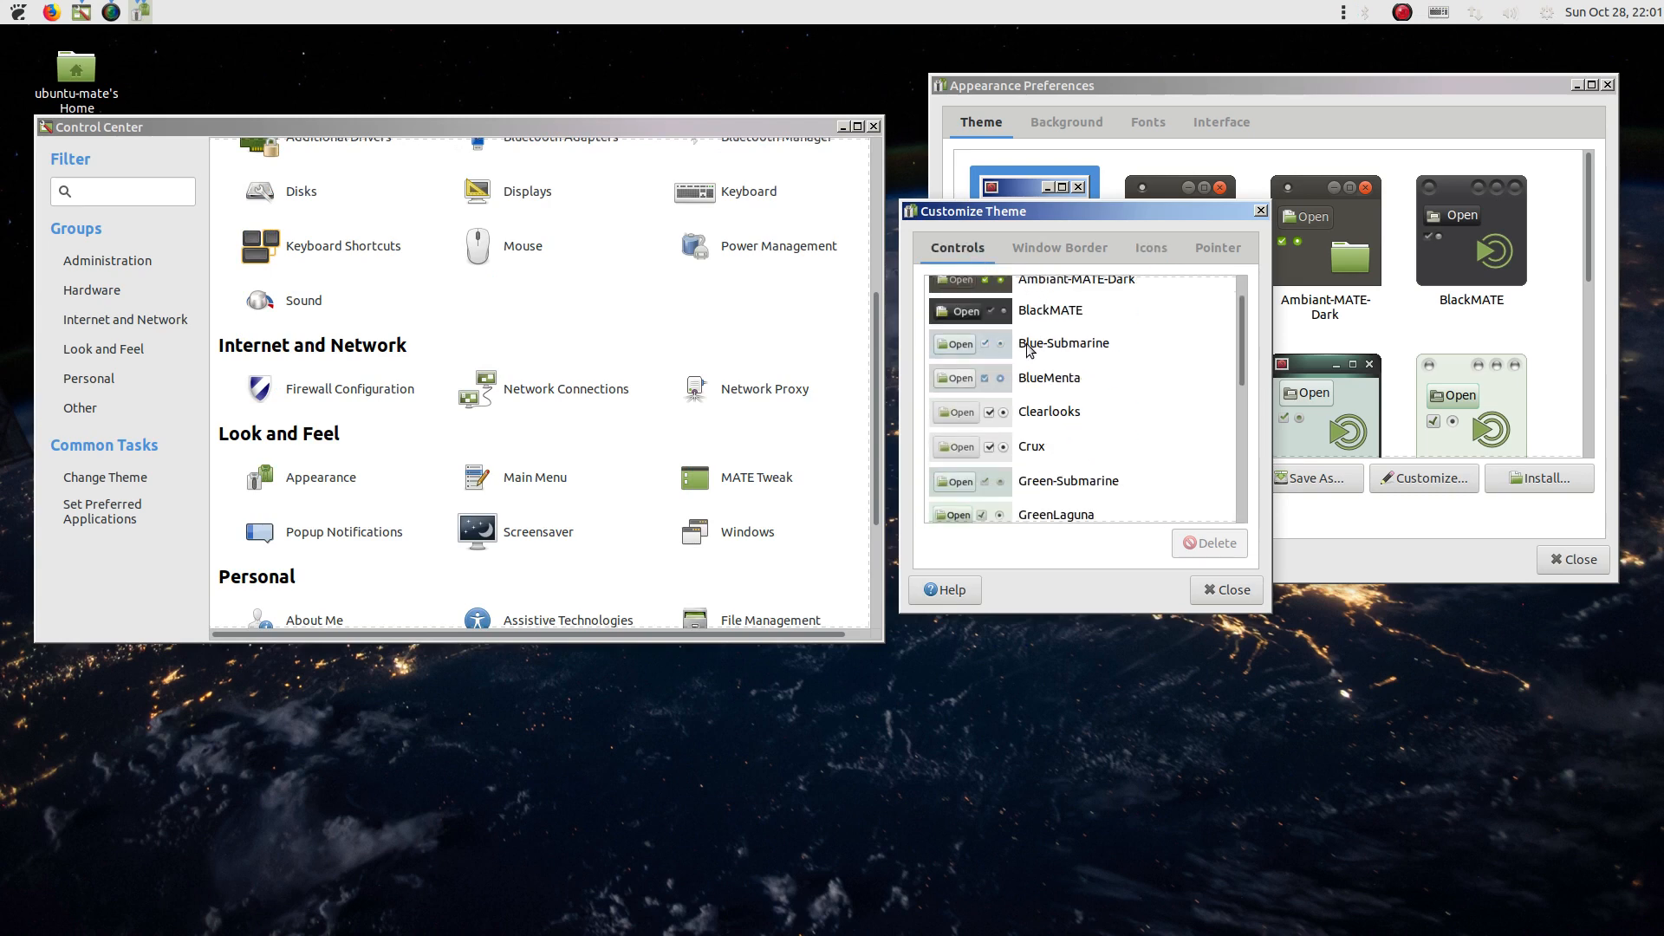
{"action": "scroll", "coordinate": [1026, 364], "scroll_direction": "up", "scroll_amount": 1}
{"action": "left_click", "coordinate": [1050, 357]}
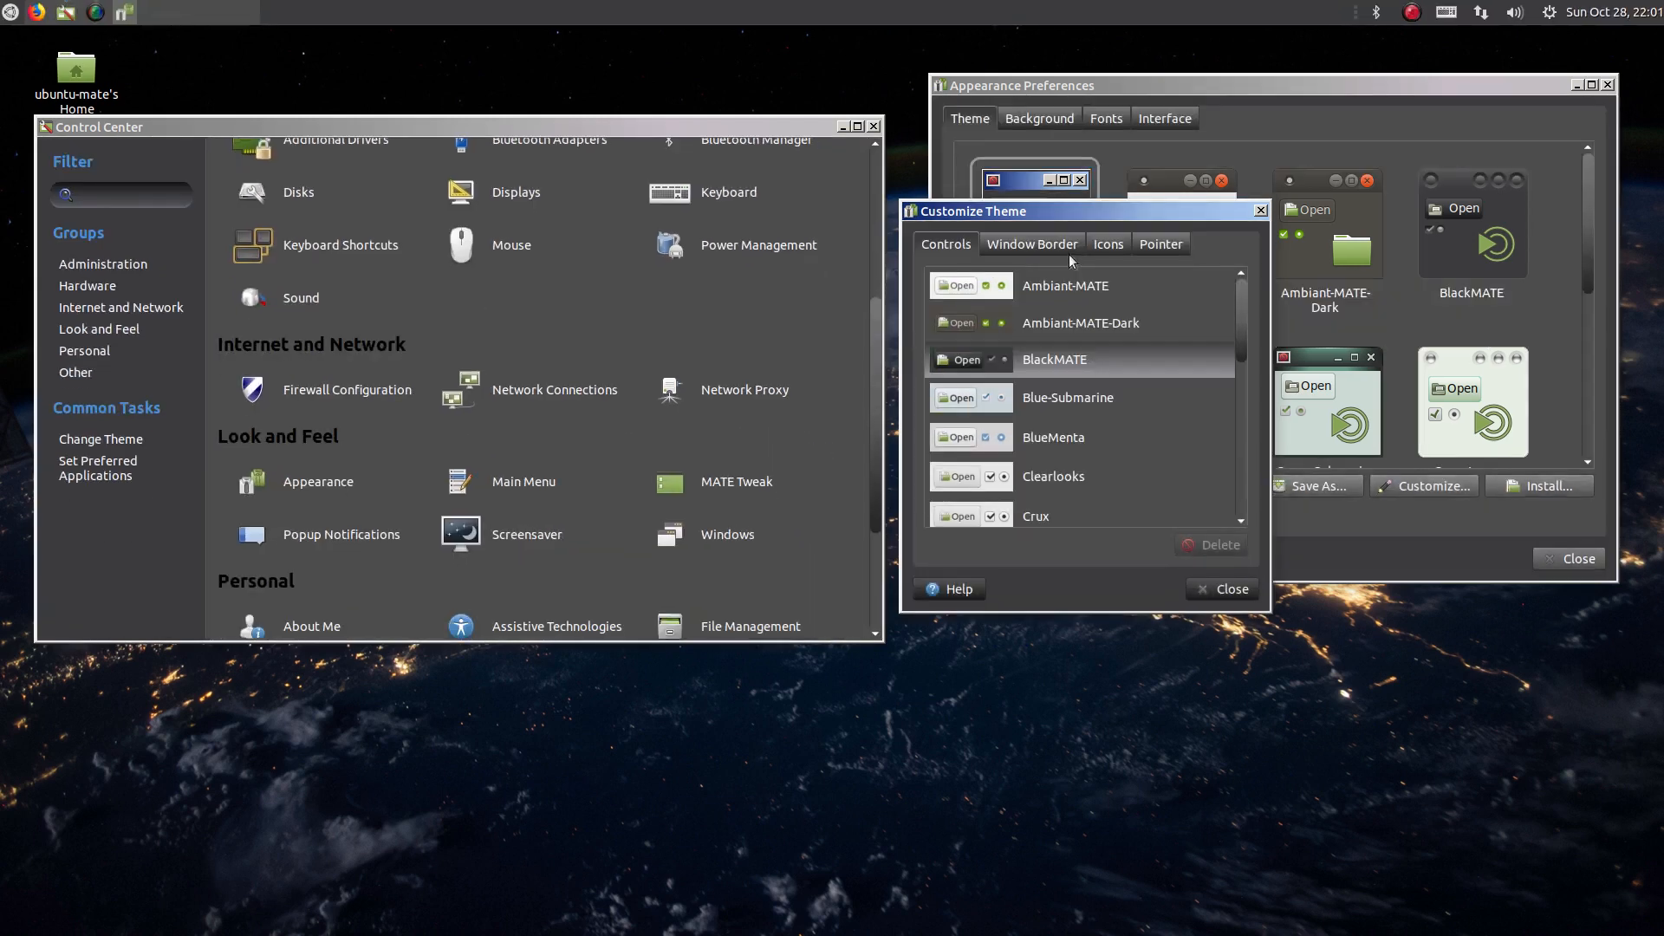
Step: Set the custom theme's controls to Ambiant-MATE and its window border to TraditionalOk
{"action": "left_click", "coordinate": [1064, 250]}
{"action": "left_click", "coordinate": [1045, 277]}
{"action": "left_click", "coordinate": [953, 247]}
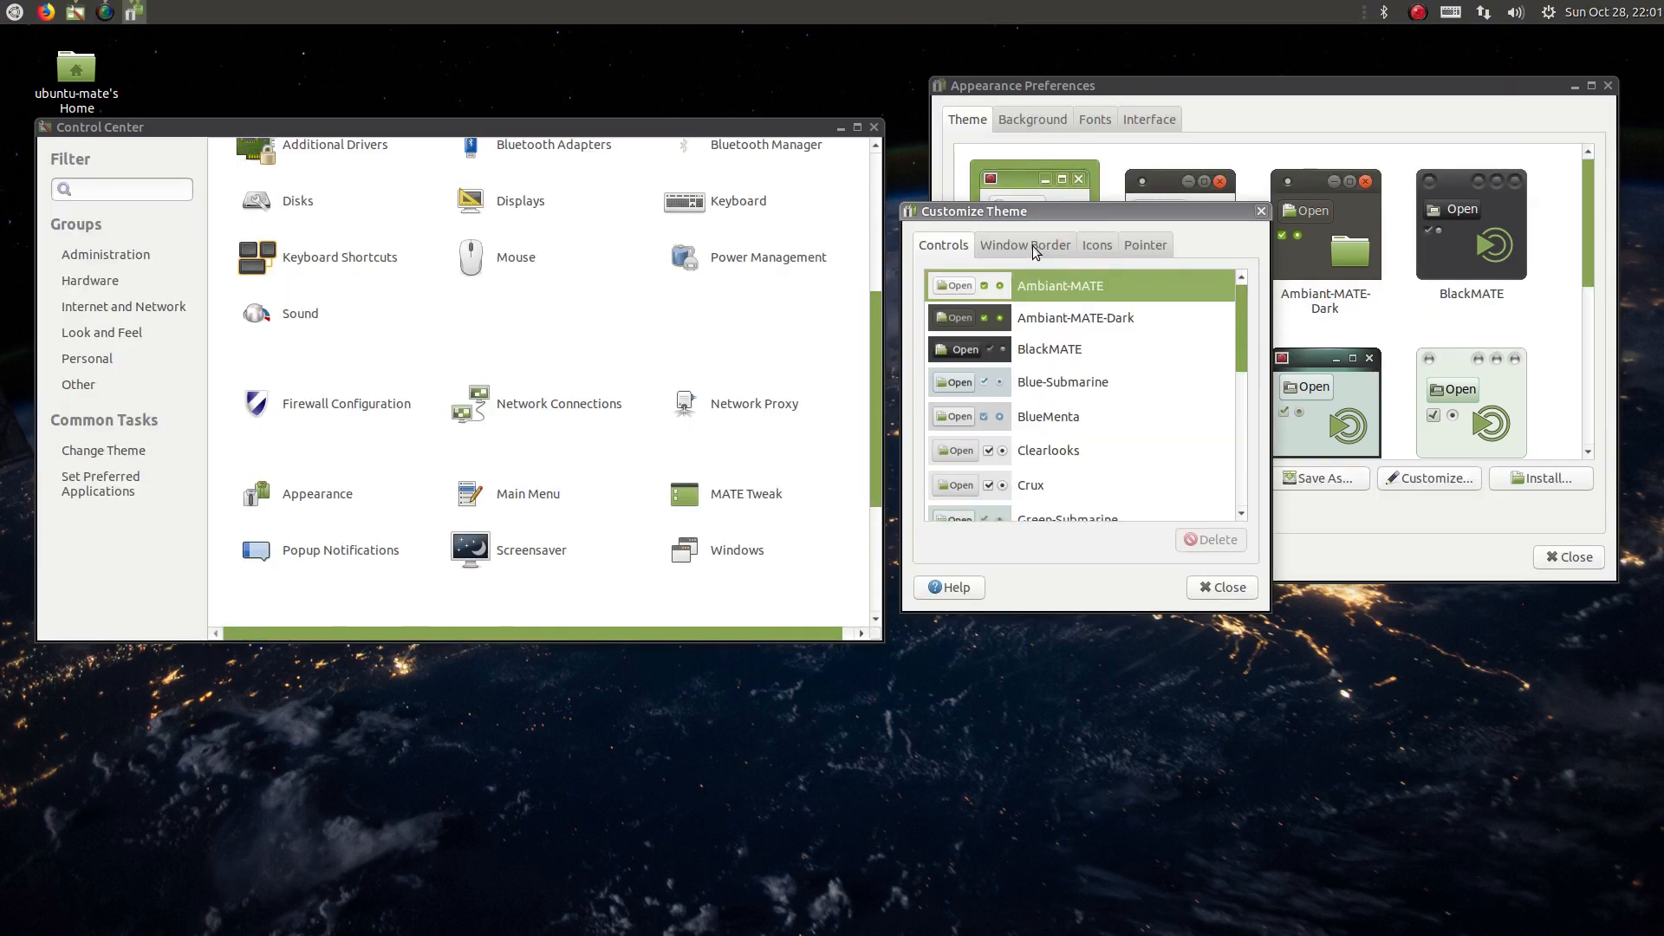
{"action": "left_click", "coordinate": [1032, 247]}
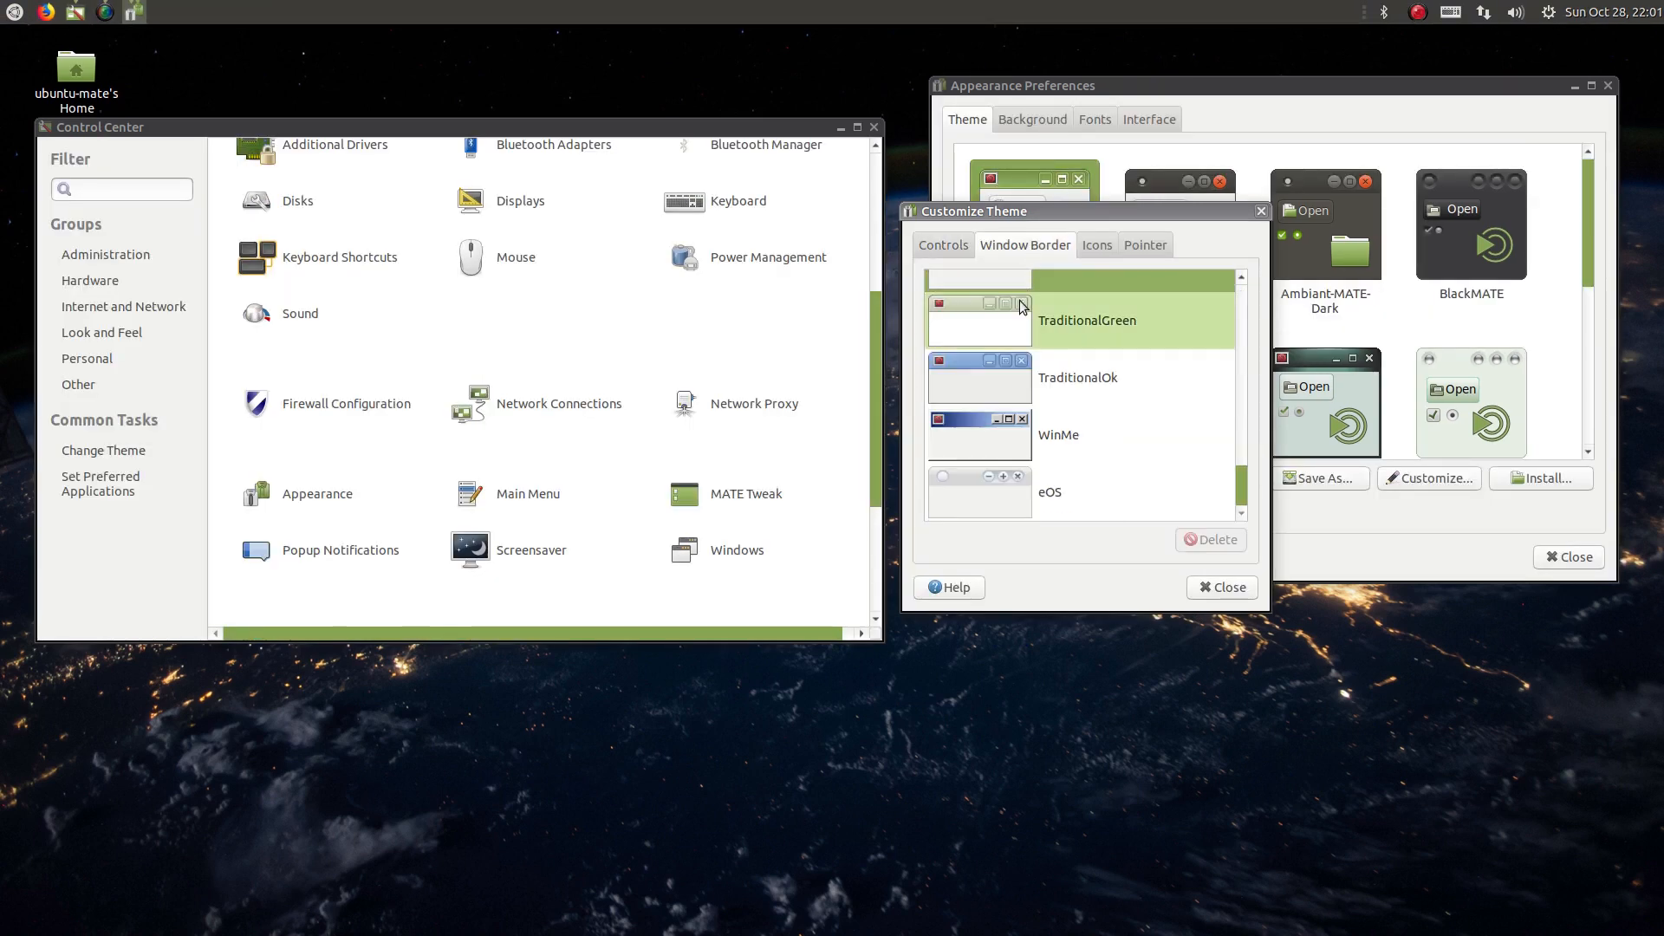
{"action": "left_click", "coordinate": [1070, 365]}
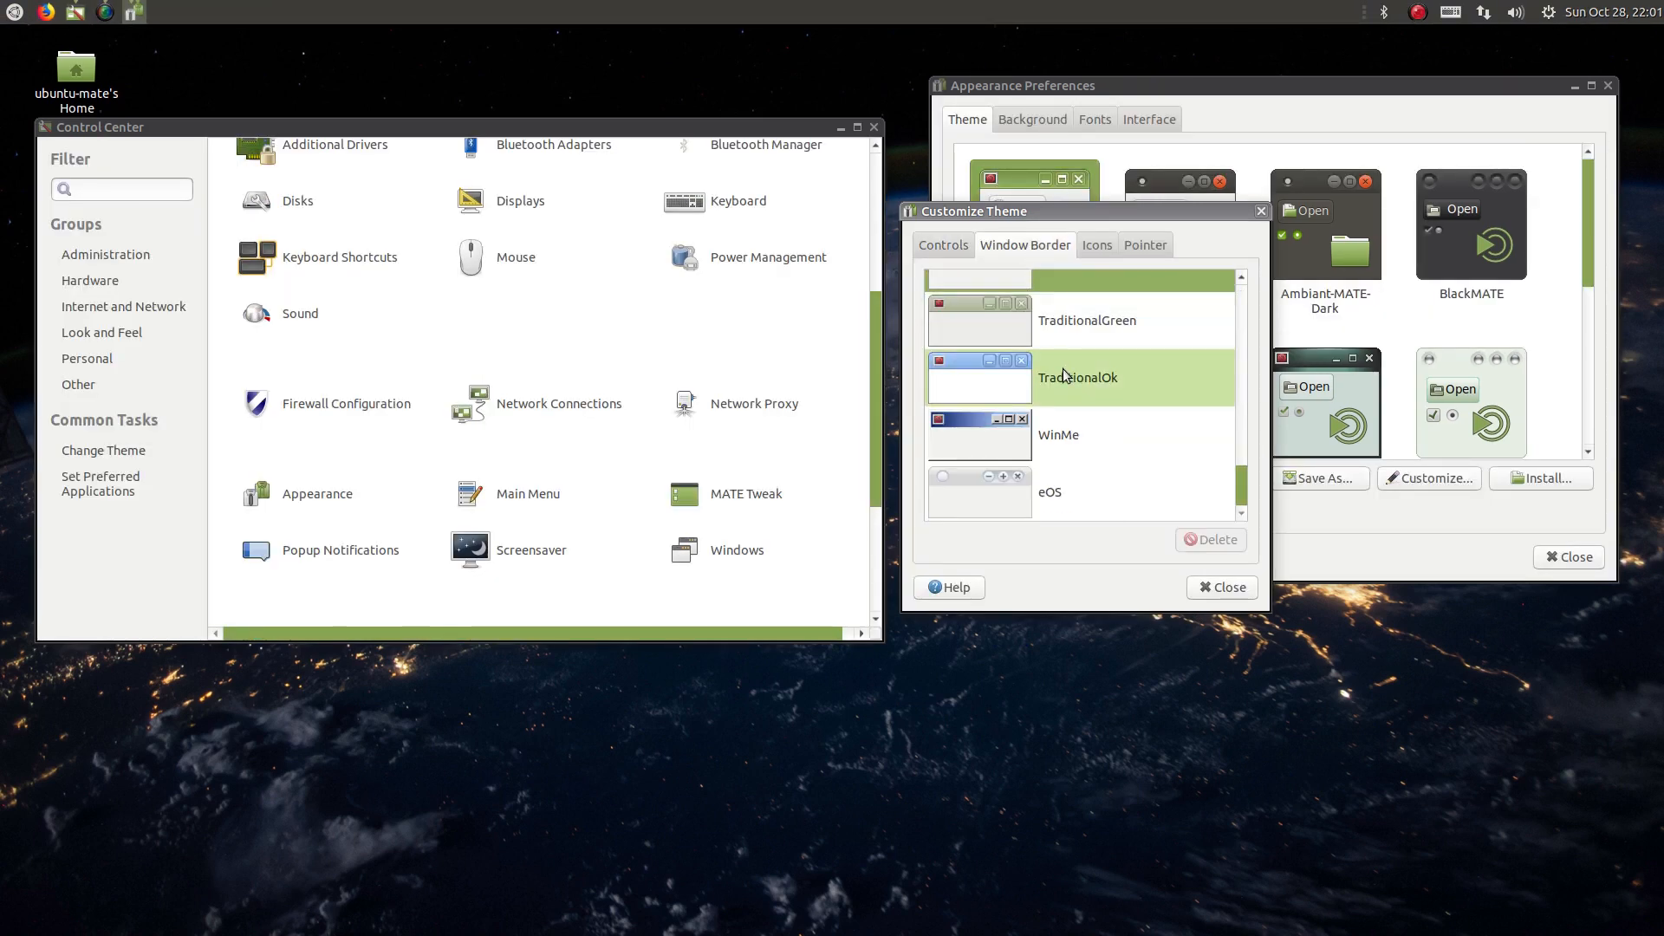
Step: Try the GNOME icon theme and switch the icons back to Ambiant-MATE
{"action": "left_click", "coordinate": [1097, 249]}
{"action": "scroll", "coordinate": [1049, 369], "scroll_direction": "up", "scroll_amount": 2}
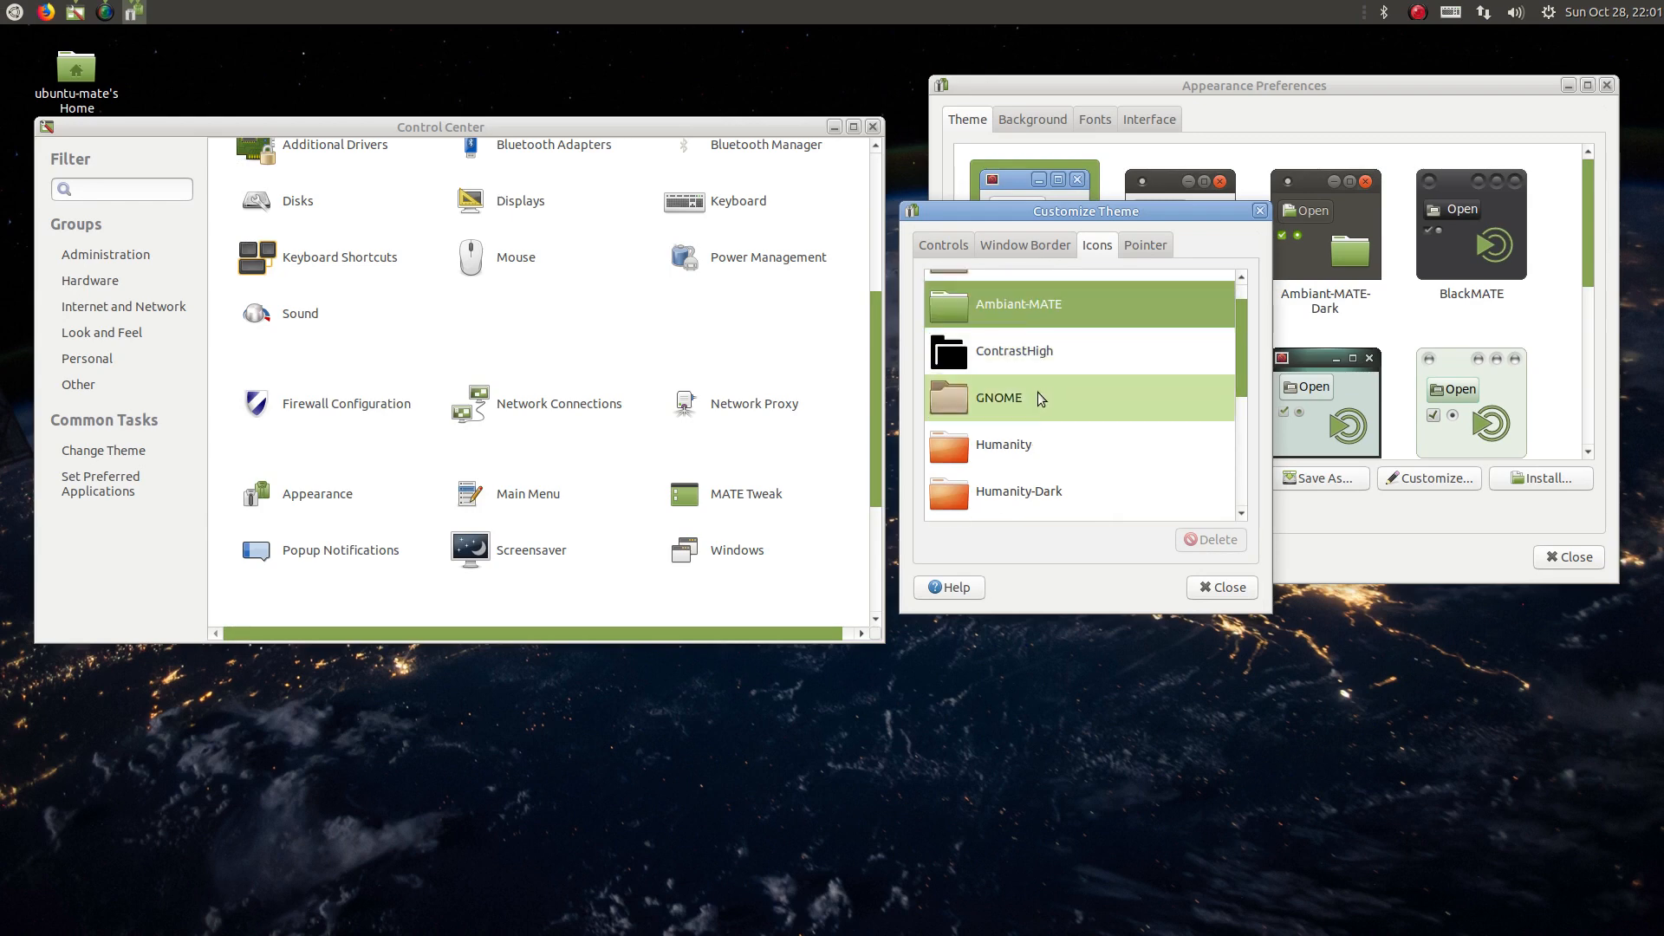
{"action": "left_click", "coordinate": [1038, 394]}
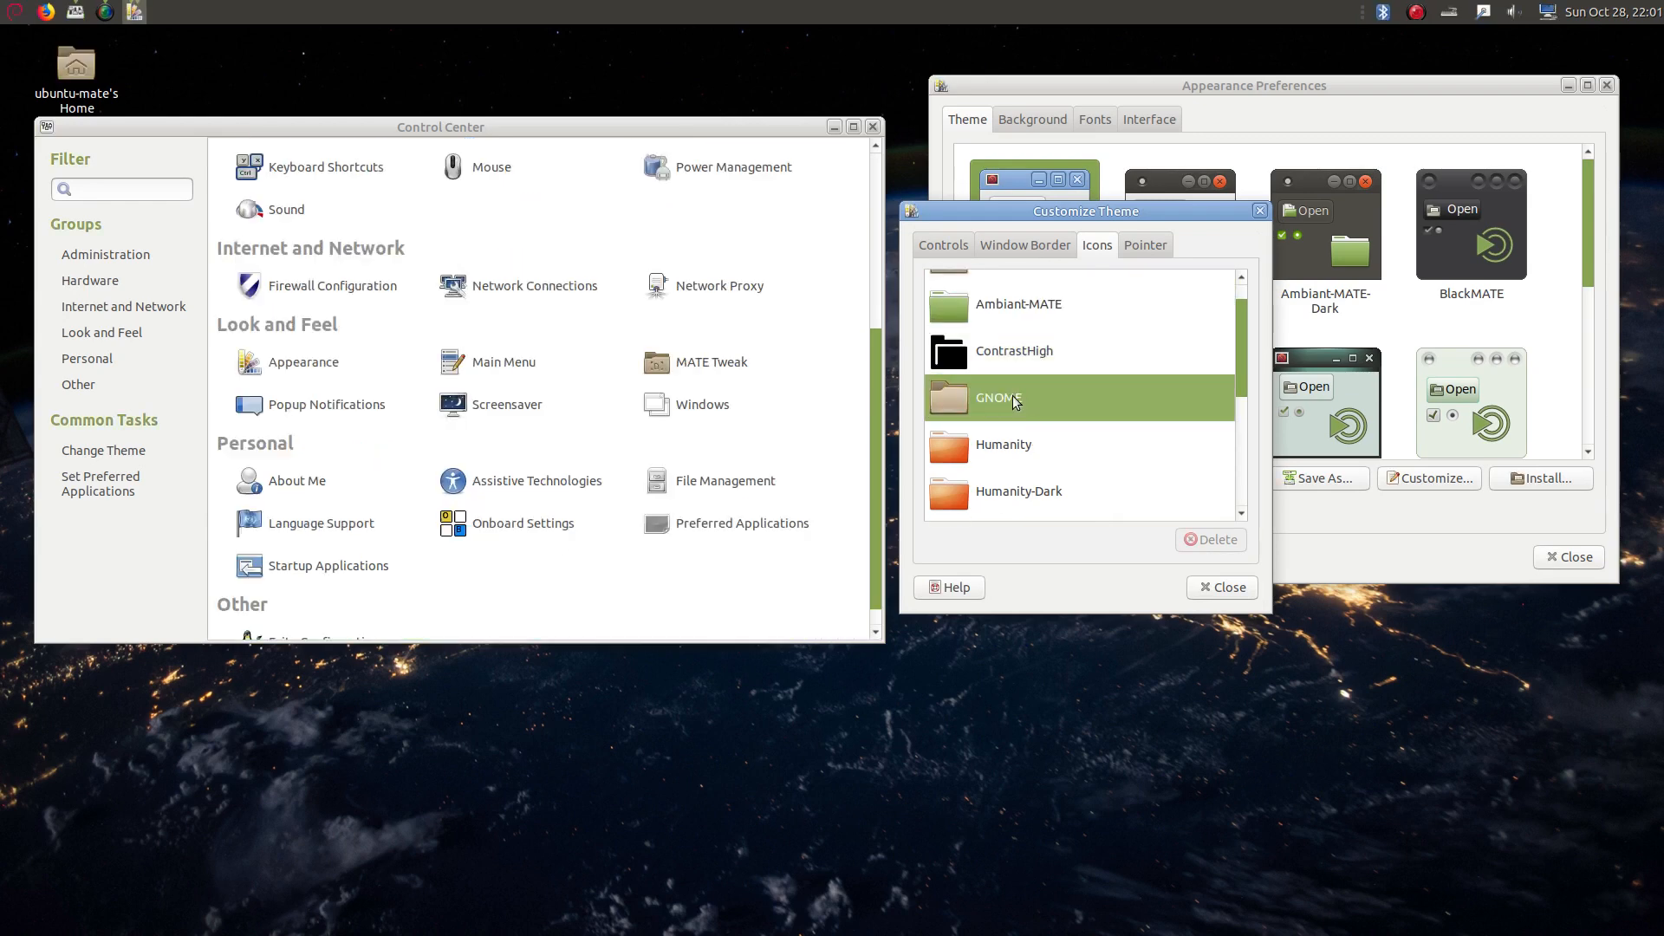
{"action": "left_click", "coordinate": [1016, 300]}
{"action": "scroll", "coordinate": [1041, 337], "scroll_direction": "up", "scroll_amount": 1}
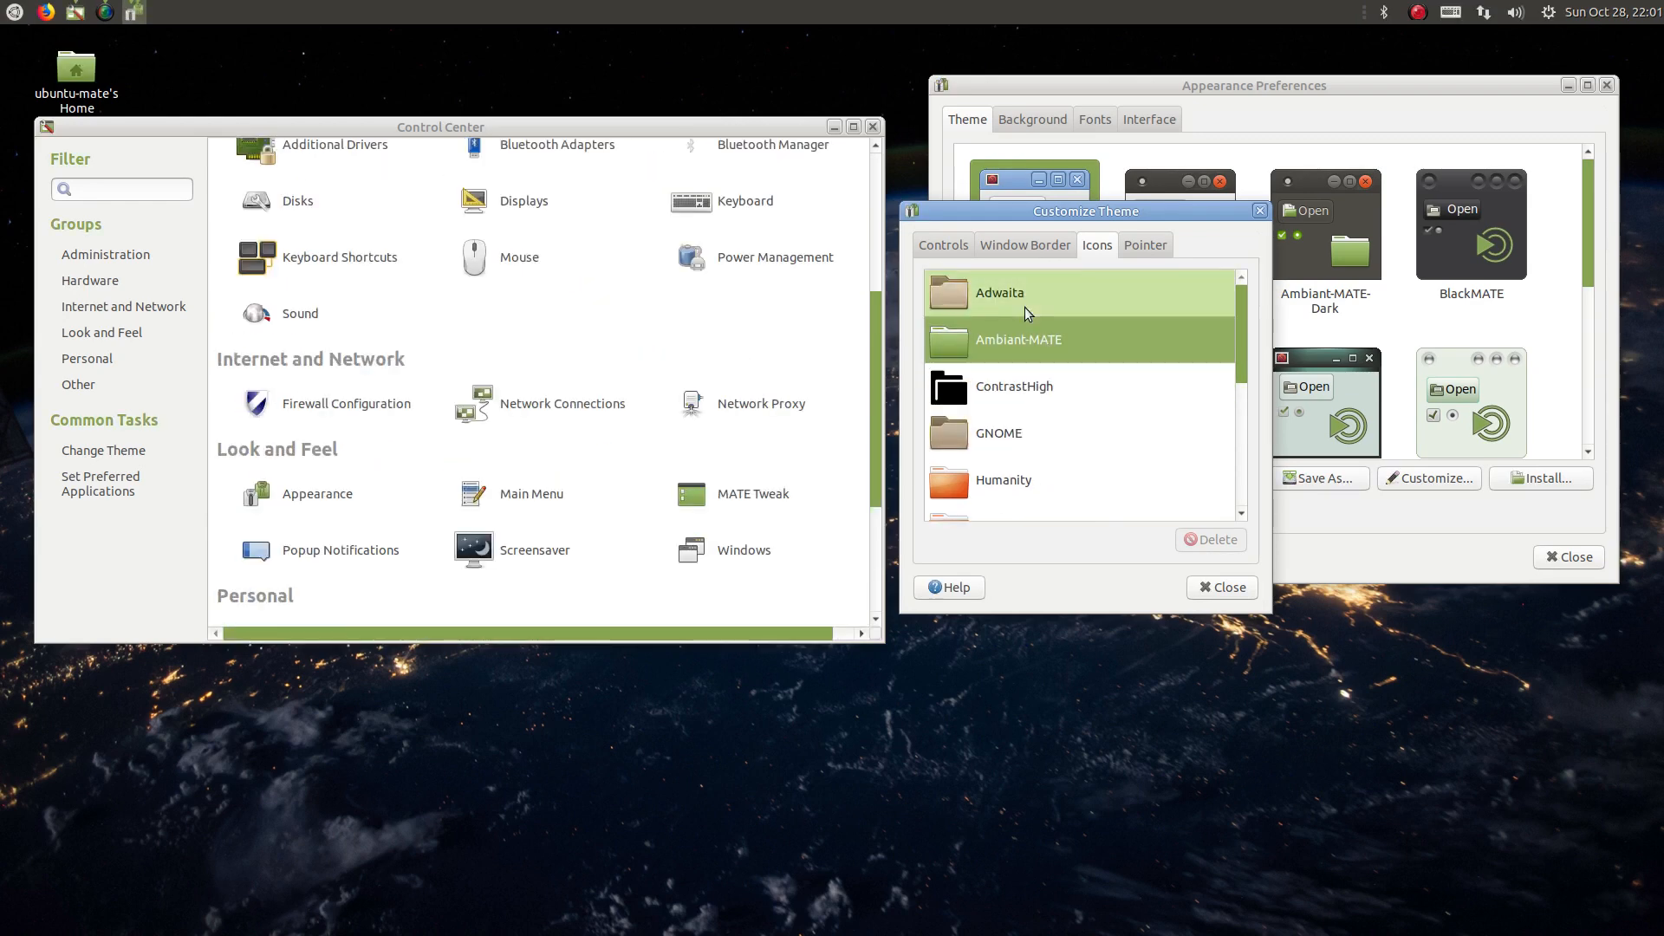
Step: Try the Adwaita and ContrastHigh icon themes, then set the icons to GNOME
{"action": "left_click", "coordinate": [1025, 307]}
{"action": "left_click", "coordinate": [1027, 343]}
{"action": "left_click", "coordinate": [1033, 369]}
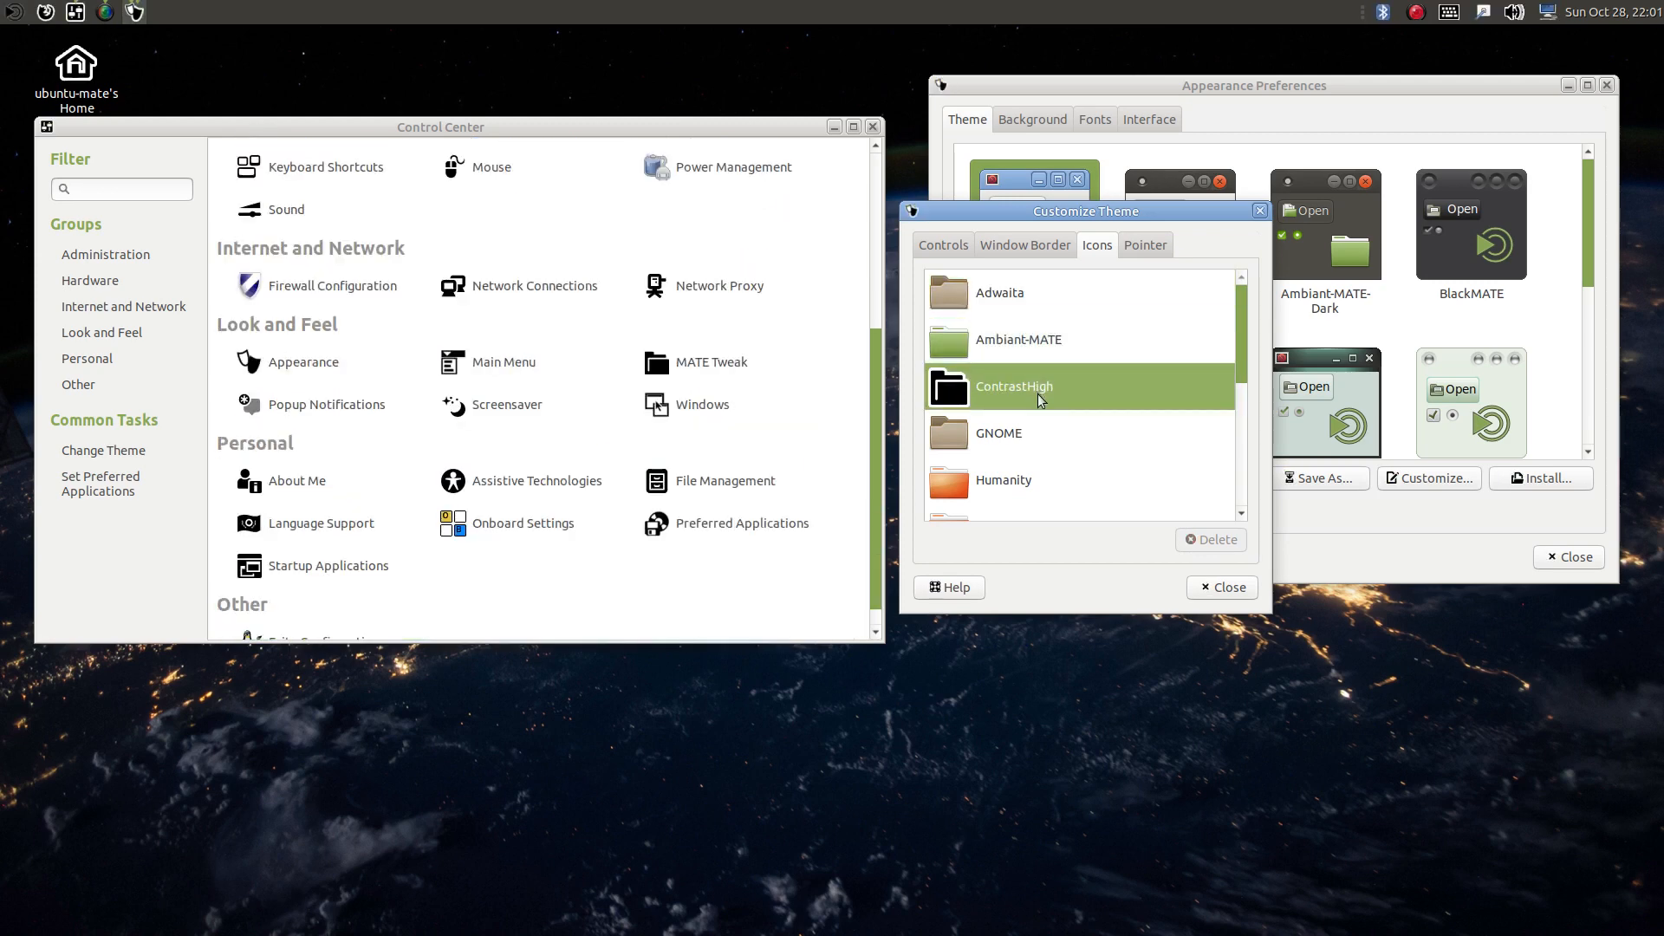
{"action": "left_click", "coordinate": [1045, 433]}
{"action": "scroll", "coordinate": [1044, 451], "scroll_direction": "down", "scroll_amount": 3}
{"action": "left_click", "coordinate": [1135, 507]}
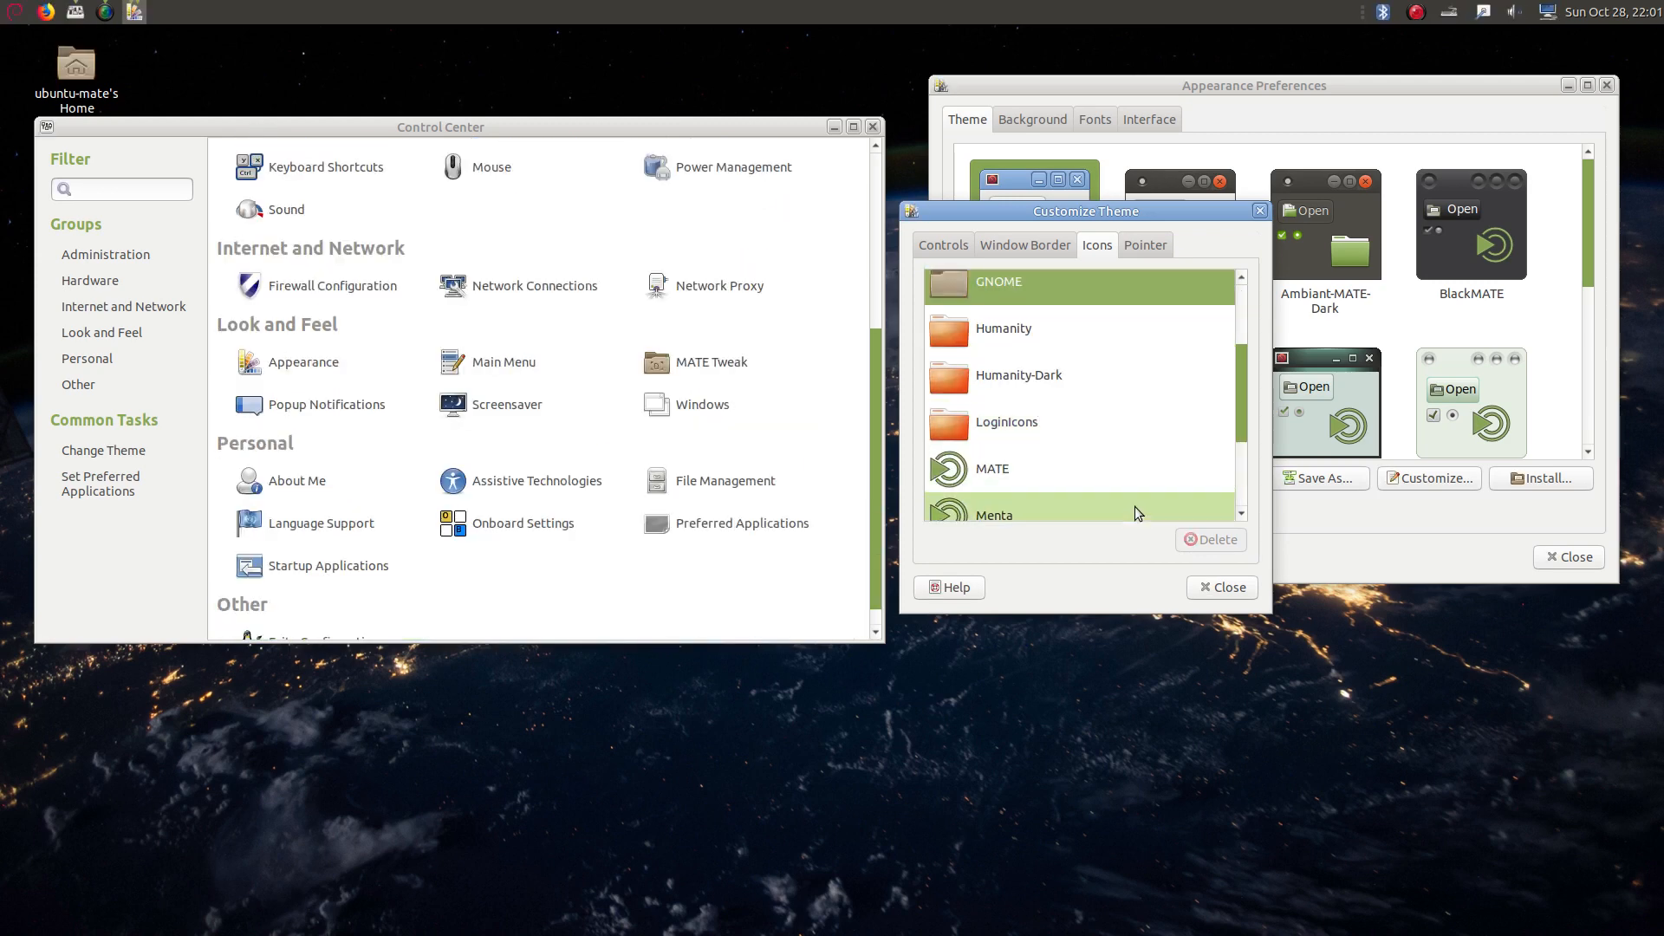
Step: Close the theme customization, apply the Green-Submarine theme and then Blue-Submarine, and look through the remaining themes
{"action": "left_click", "coordinate": [1222, 587]}
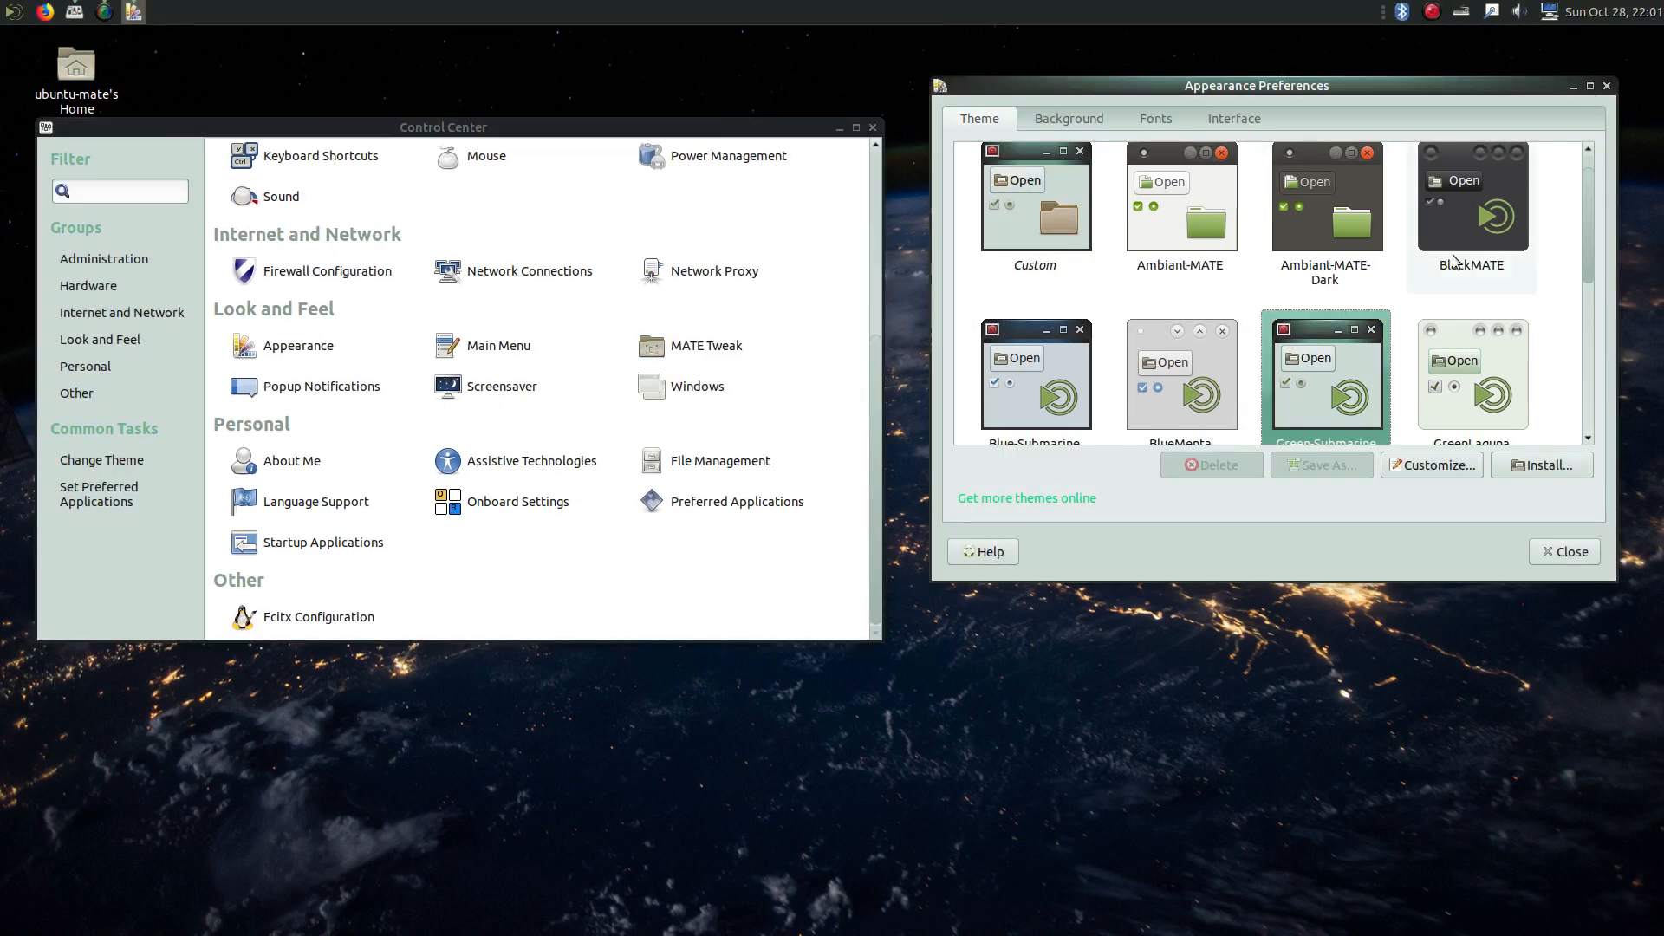
{"action": "scroll", "coordinate": [1453, 255], "scroll_direction": "down", "scroll_amount": 2}
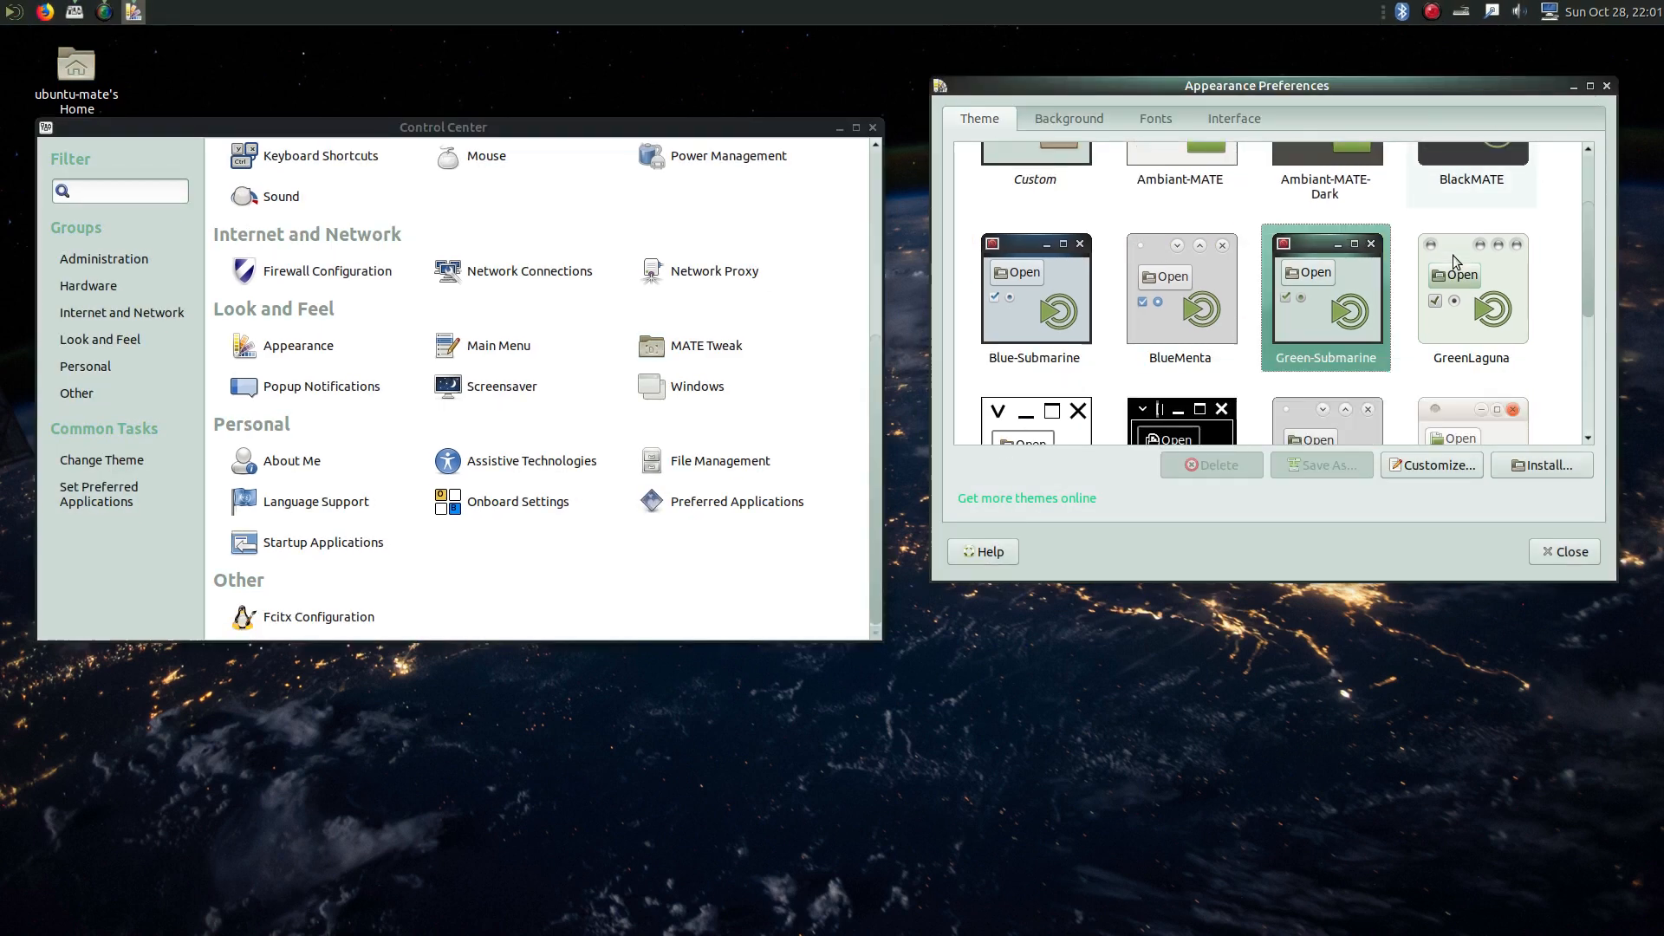
{"action": "left_click", "coordinate": [1000, 305]}
{"action": "scroll", "coordinate": [1073, 287], "scroll_direction": "down", "scroll_amount": 4}
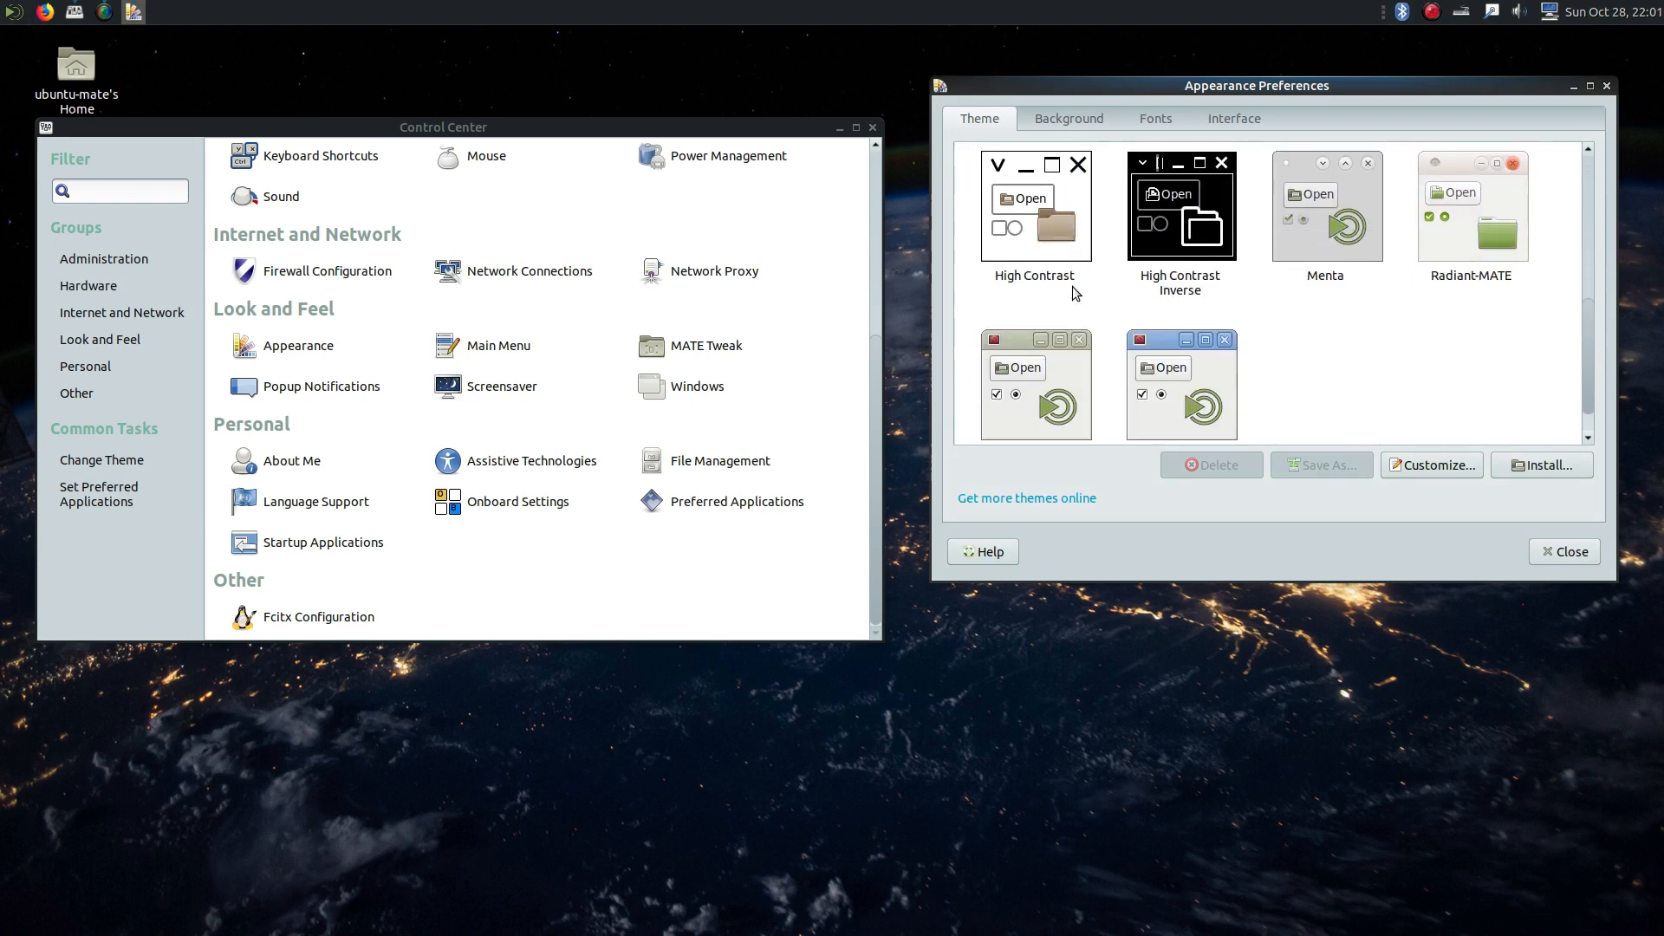
{"action": "scroll", "coordinate": [1074, 287], "scroll_direction": "up", "scroll_amount": 6}
{"action": "scroll", "coordinate": [1076, 295], "scroll_direction": "down", "scroll_amount": 6}
{"action": "scroll", "coordinate": [1079, 301], "scroll_direction": "up", "scroll_amount": 8}
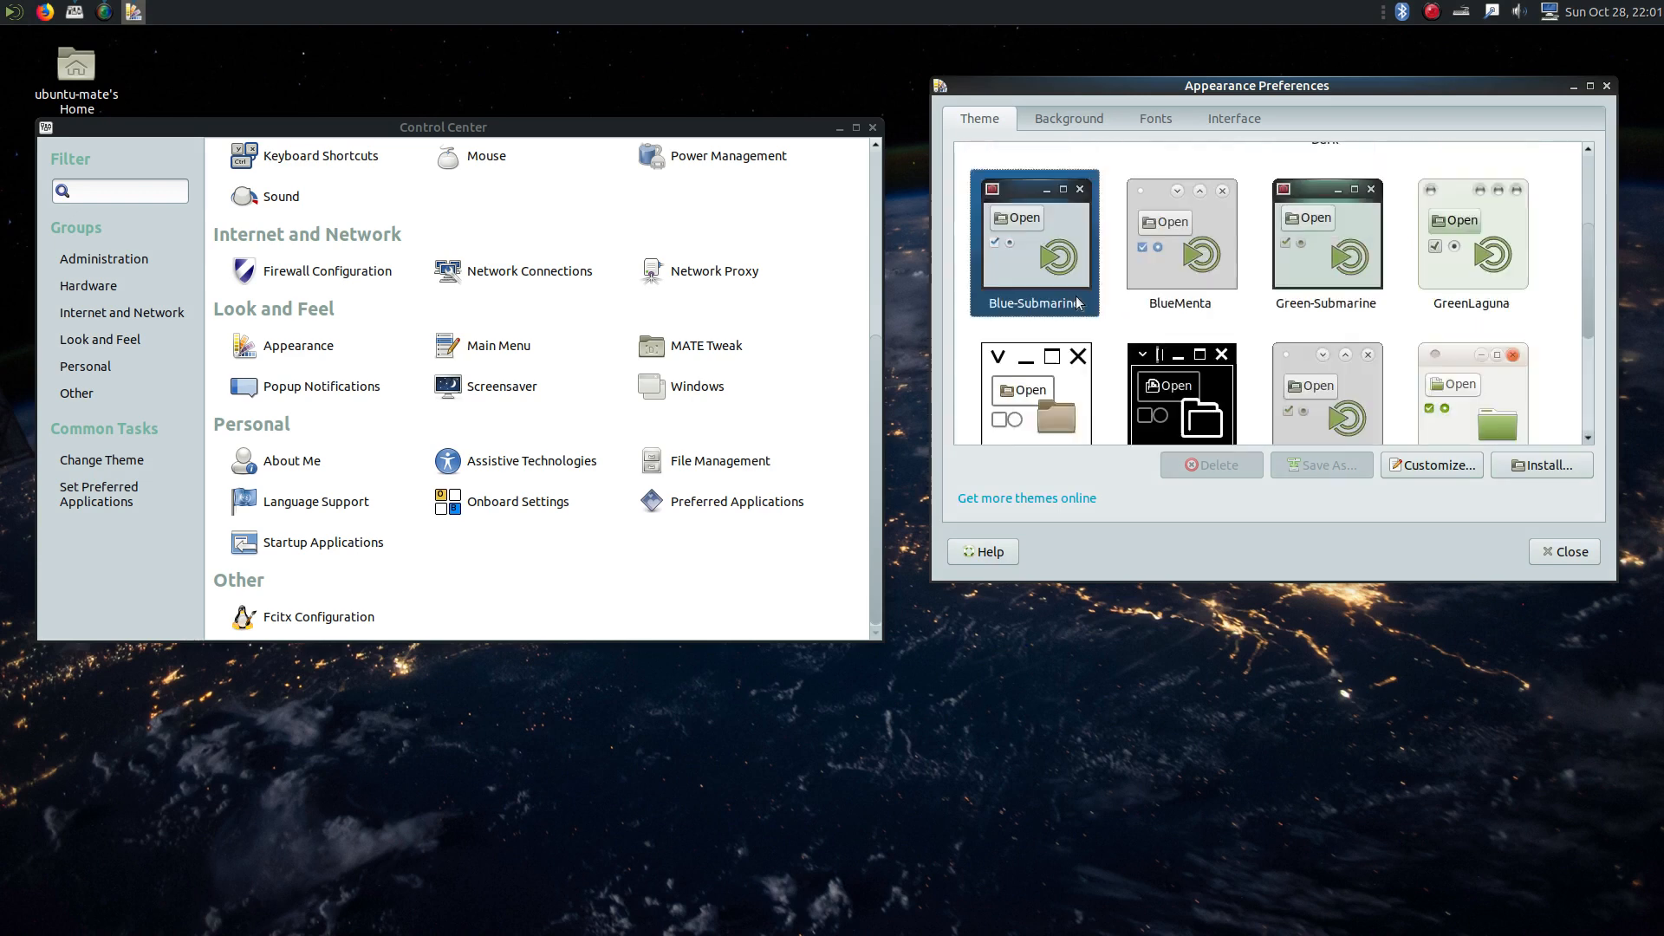
Step: Launch Firefox to check its appearance under the Blue-Submarine theme, and close it again
{"action": "left_click", "coordinate": [12, 44]}
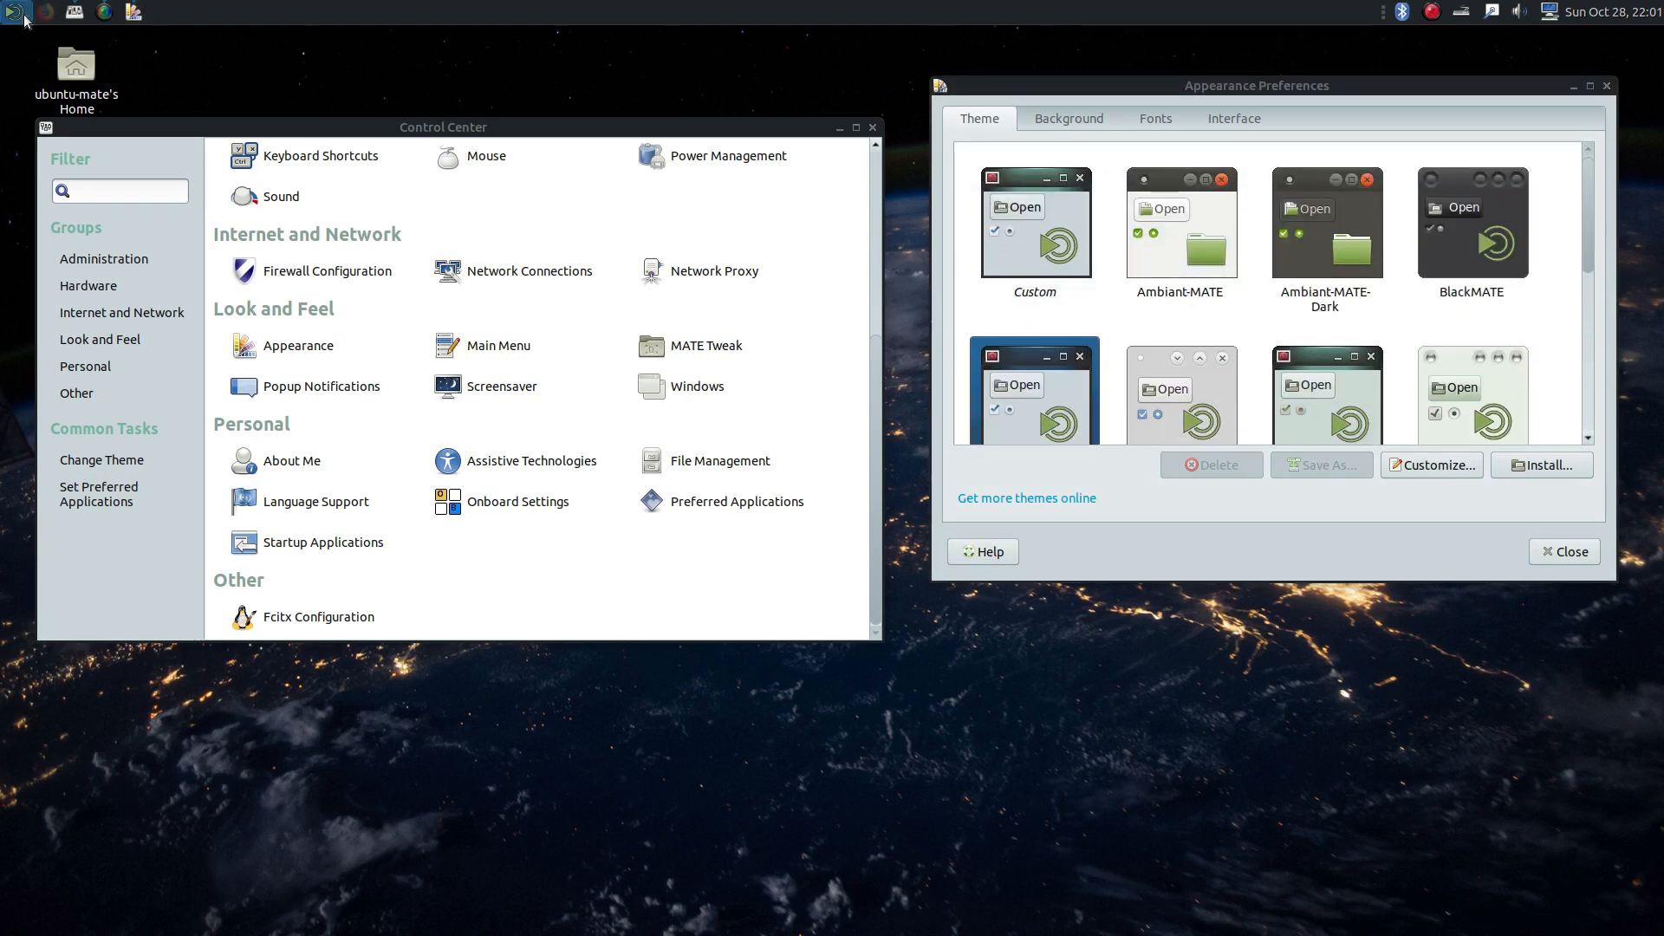
{"action": "left_click", "coordinate": [24, 16]}
{"action": "left_click", "coordinate": [45, 11]}
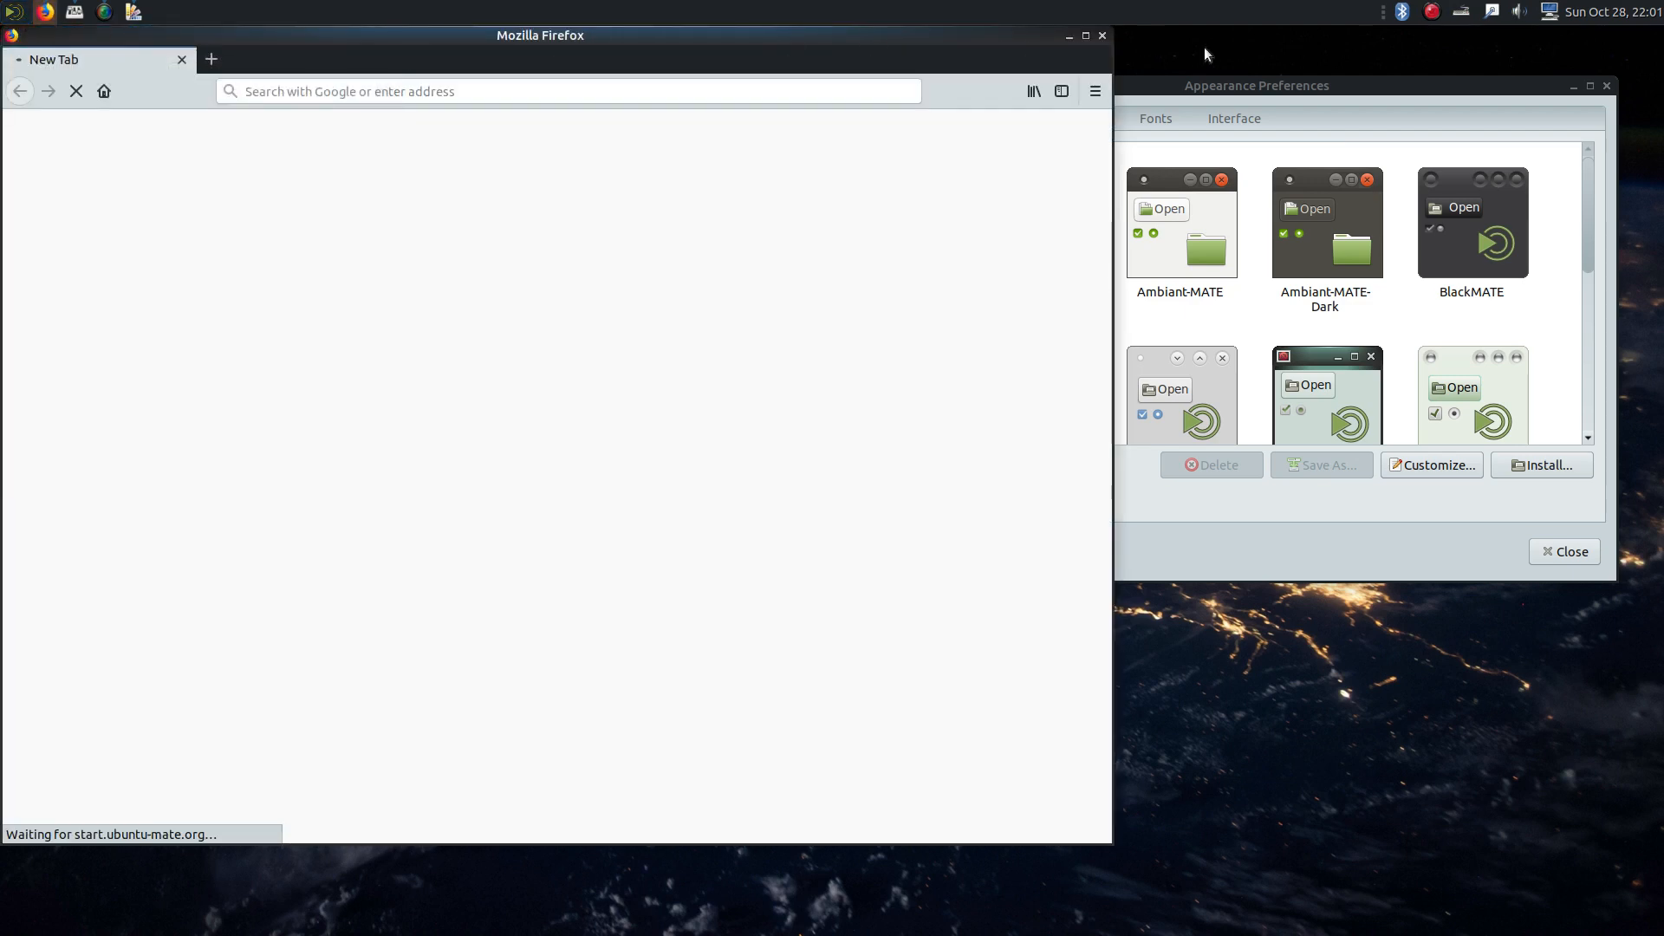
{"action": "left_click", "coordinate": [1102, 34]}
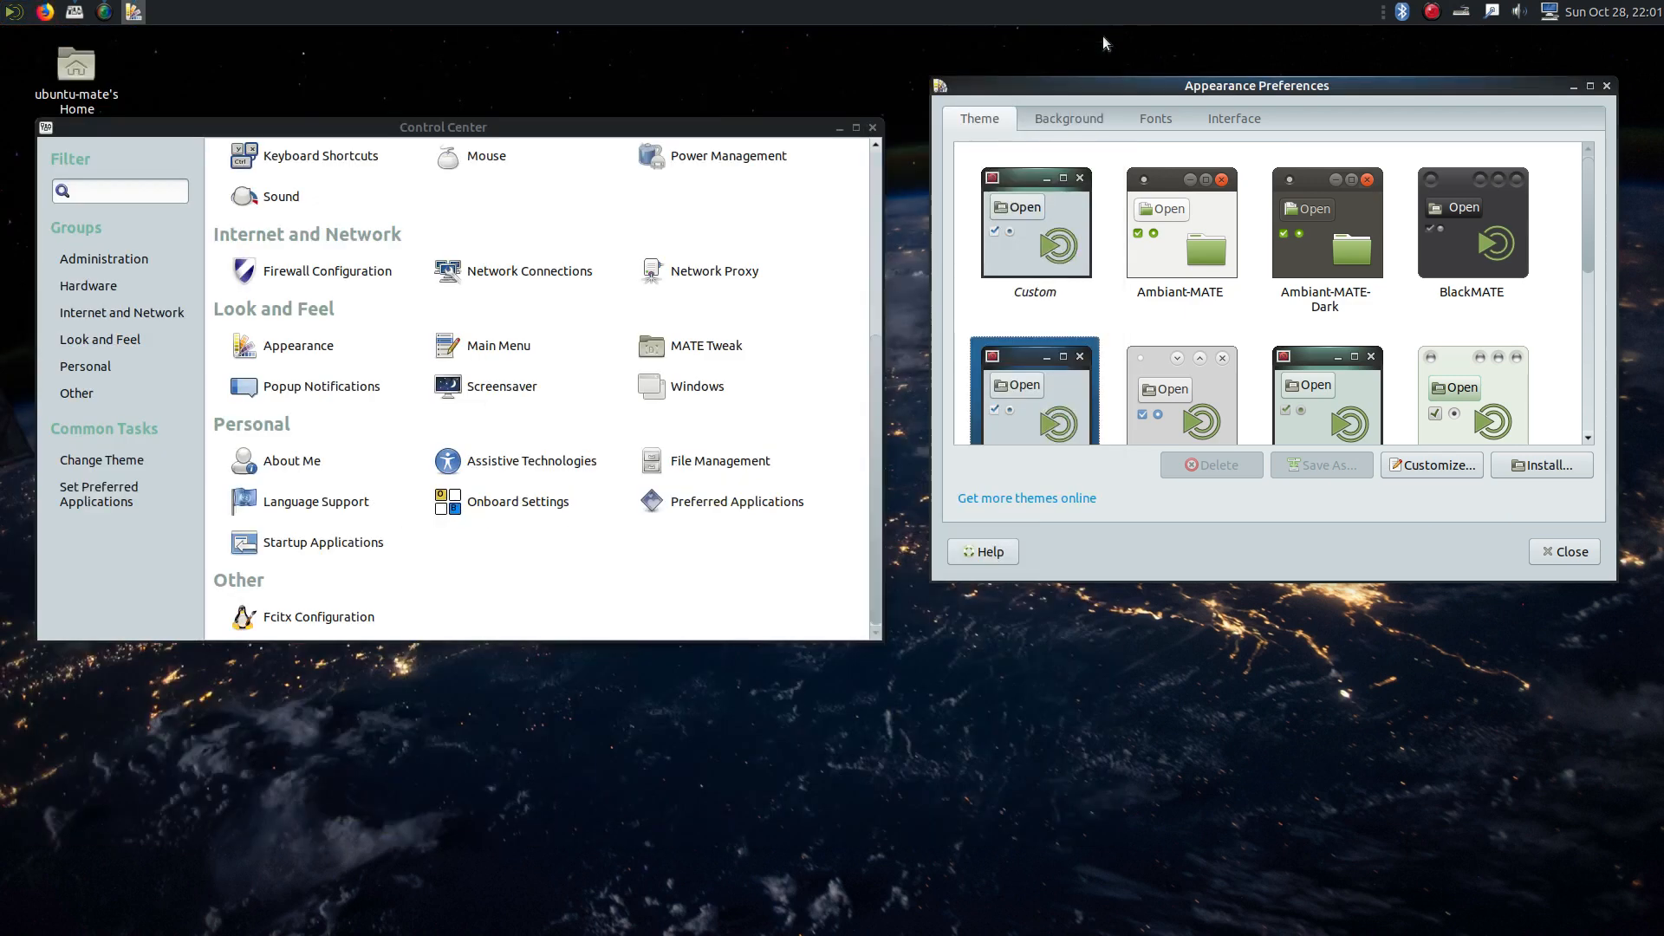
Step: Set the top panel's size to 40 pixels in its properties and close the dialog
{"action": "right_click", "coordinate": [411, 10]}
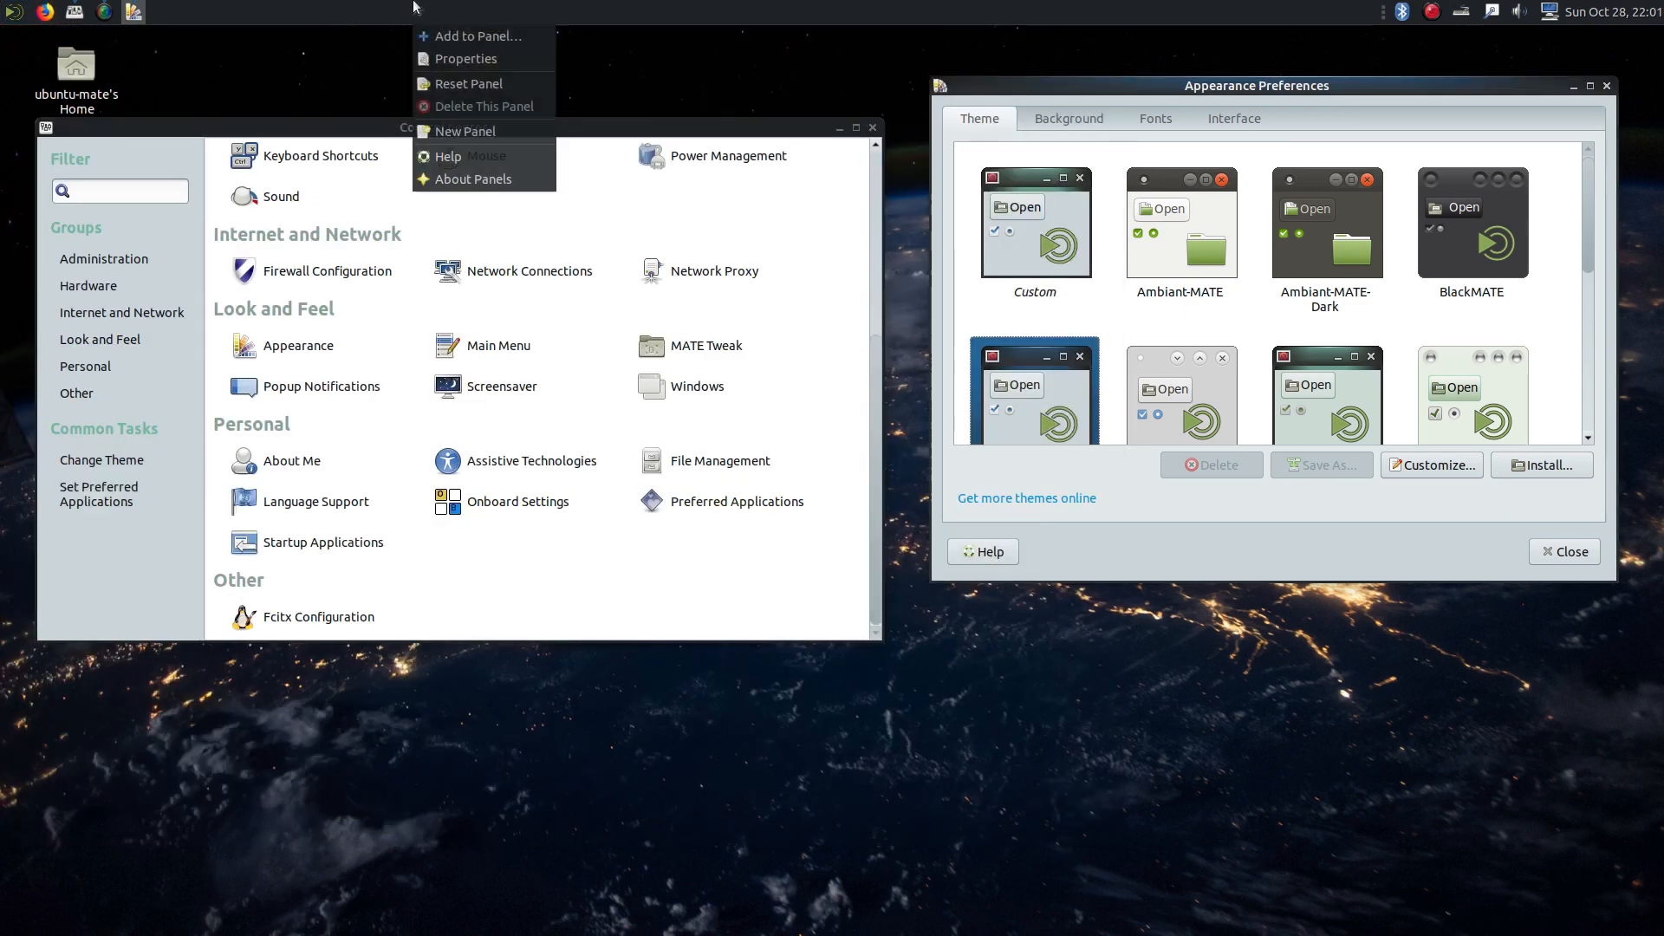
{"action": "left_click", "coordinate": [469, 59]}
{"action": "left_click", "coordinate": [886, 446]}
{"action": "left_click", "coordinate": [885, 445]}
{"action": "left_click", "coordinate": [886, 445]}
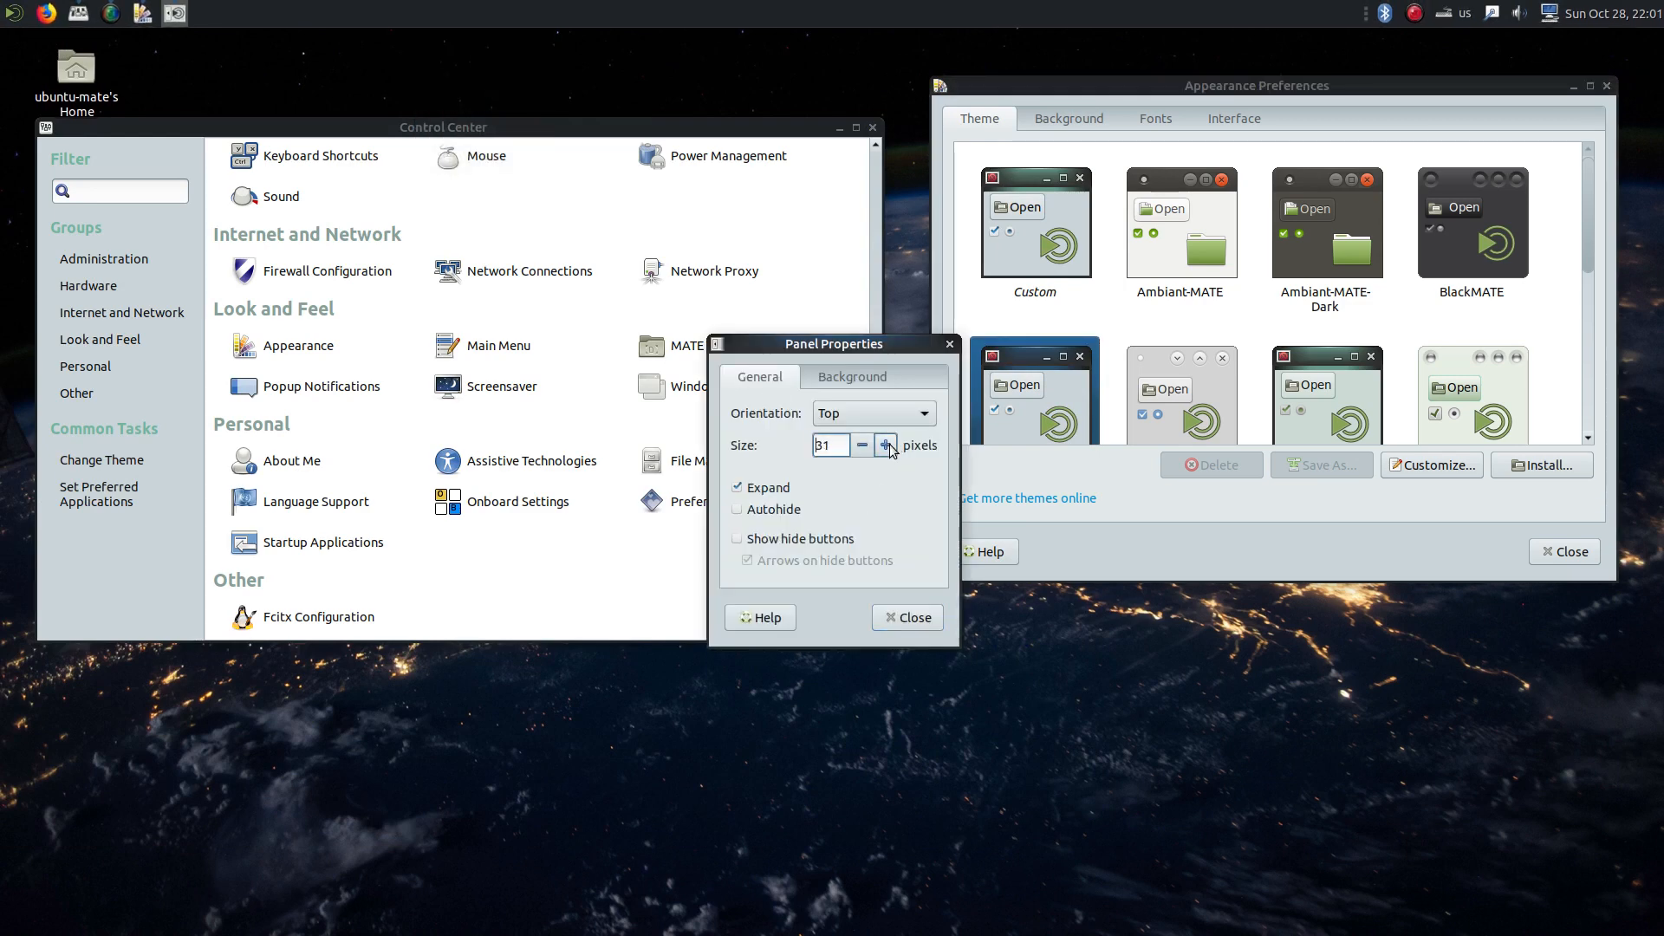
{"action": "left_click", "coordinate": [886, 445]}
{"action": "left_click", "coordinate": [886, 446]}
{"action": "left_click", "coordinate": [886, 446]}
{"action": "left_click", "coordinate": [886, 445]}
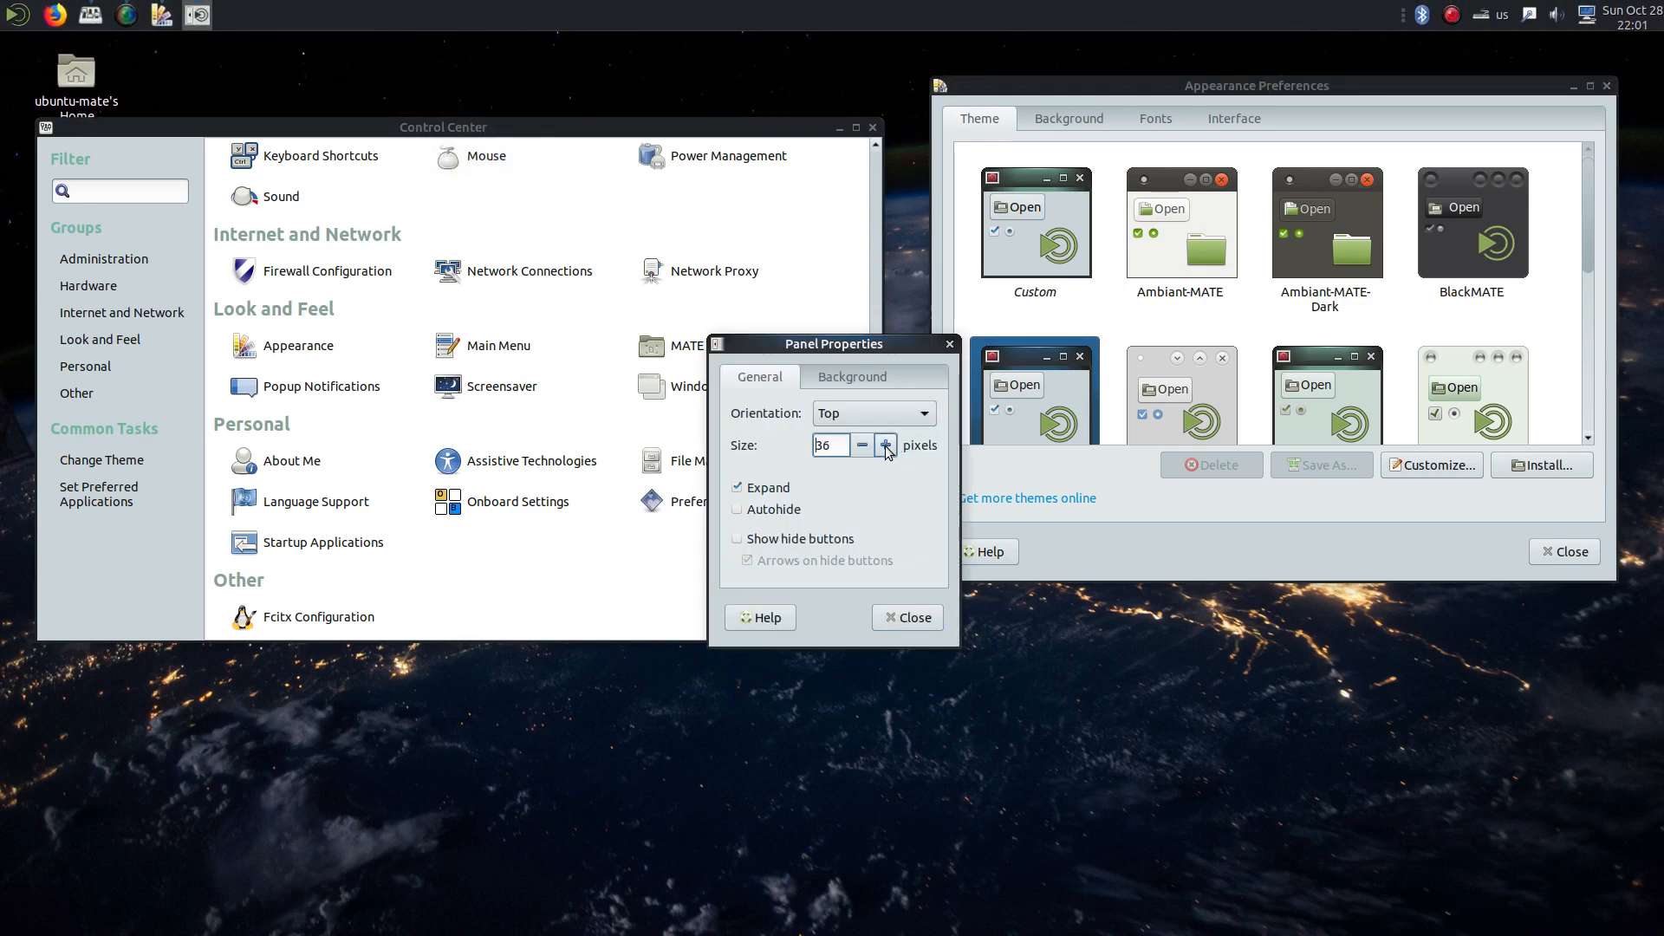
{"action": "left_click", "coordinate": [886, 446]}
{"action": "left_click", "coordinate": [886, 445]}
{"action": "left_click", "coordinate": [886, 445]}
{"action": "left_click", "coordinate": [886, 445]}
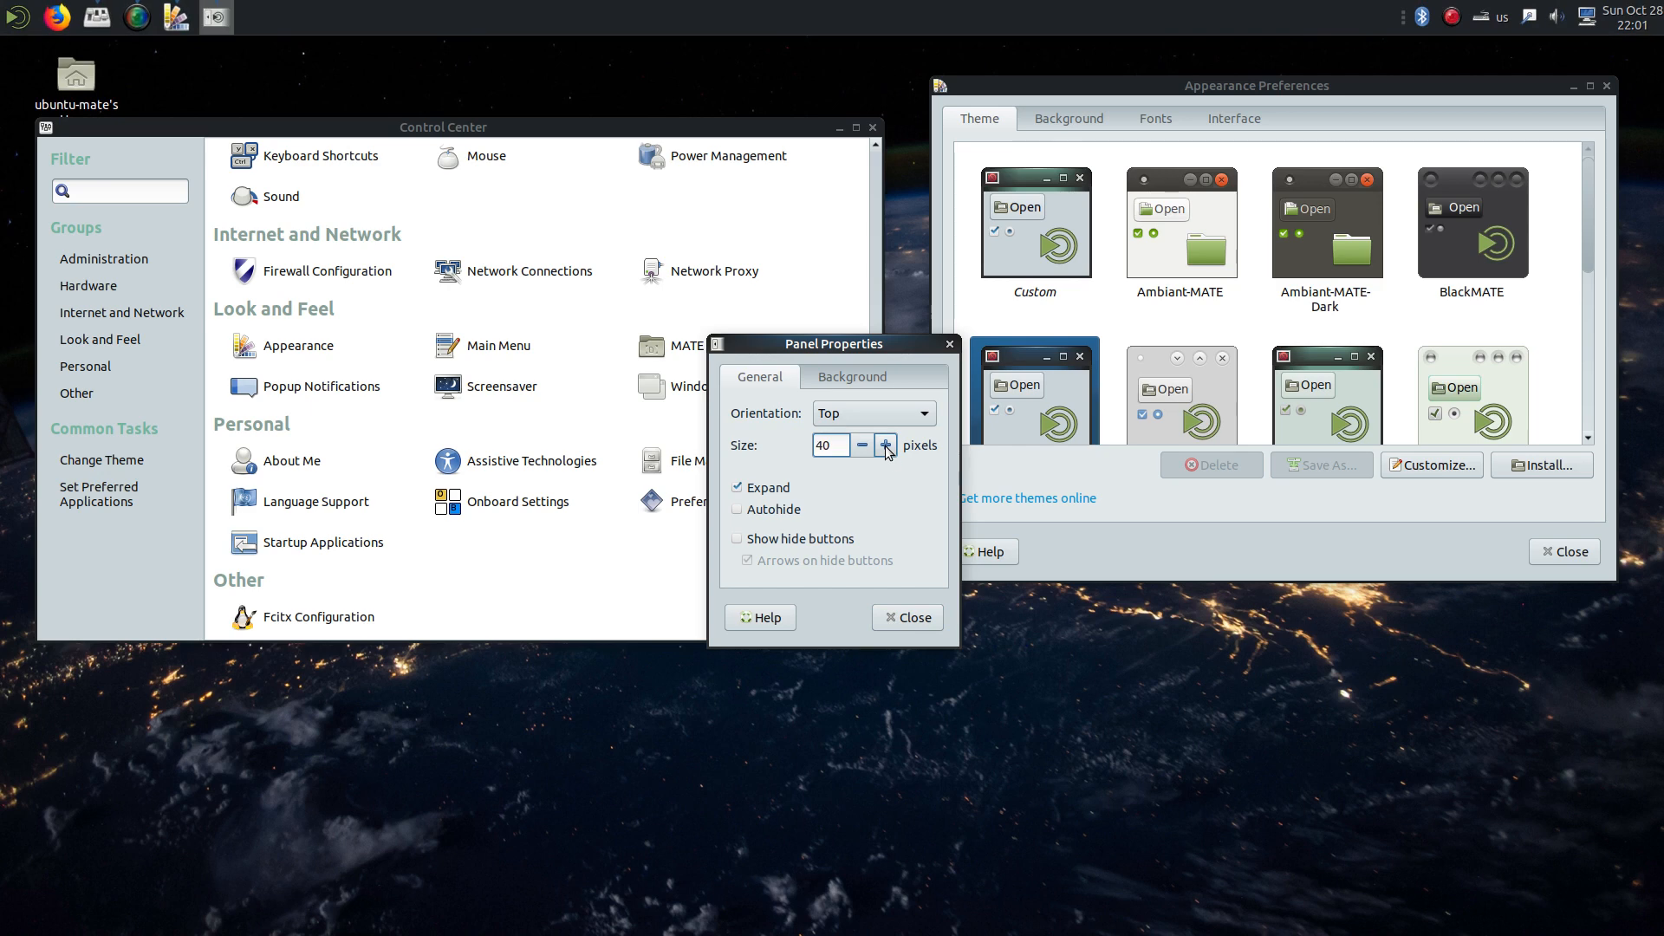
{"action": "left_click", "coordinate": [906, 617]}
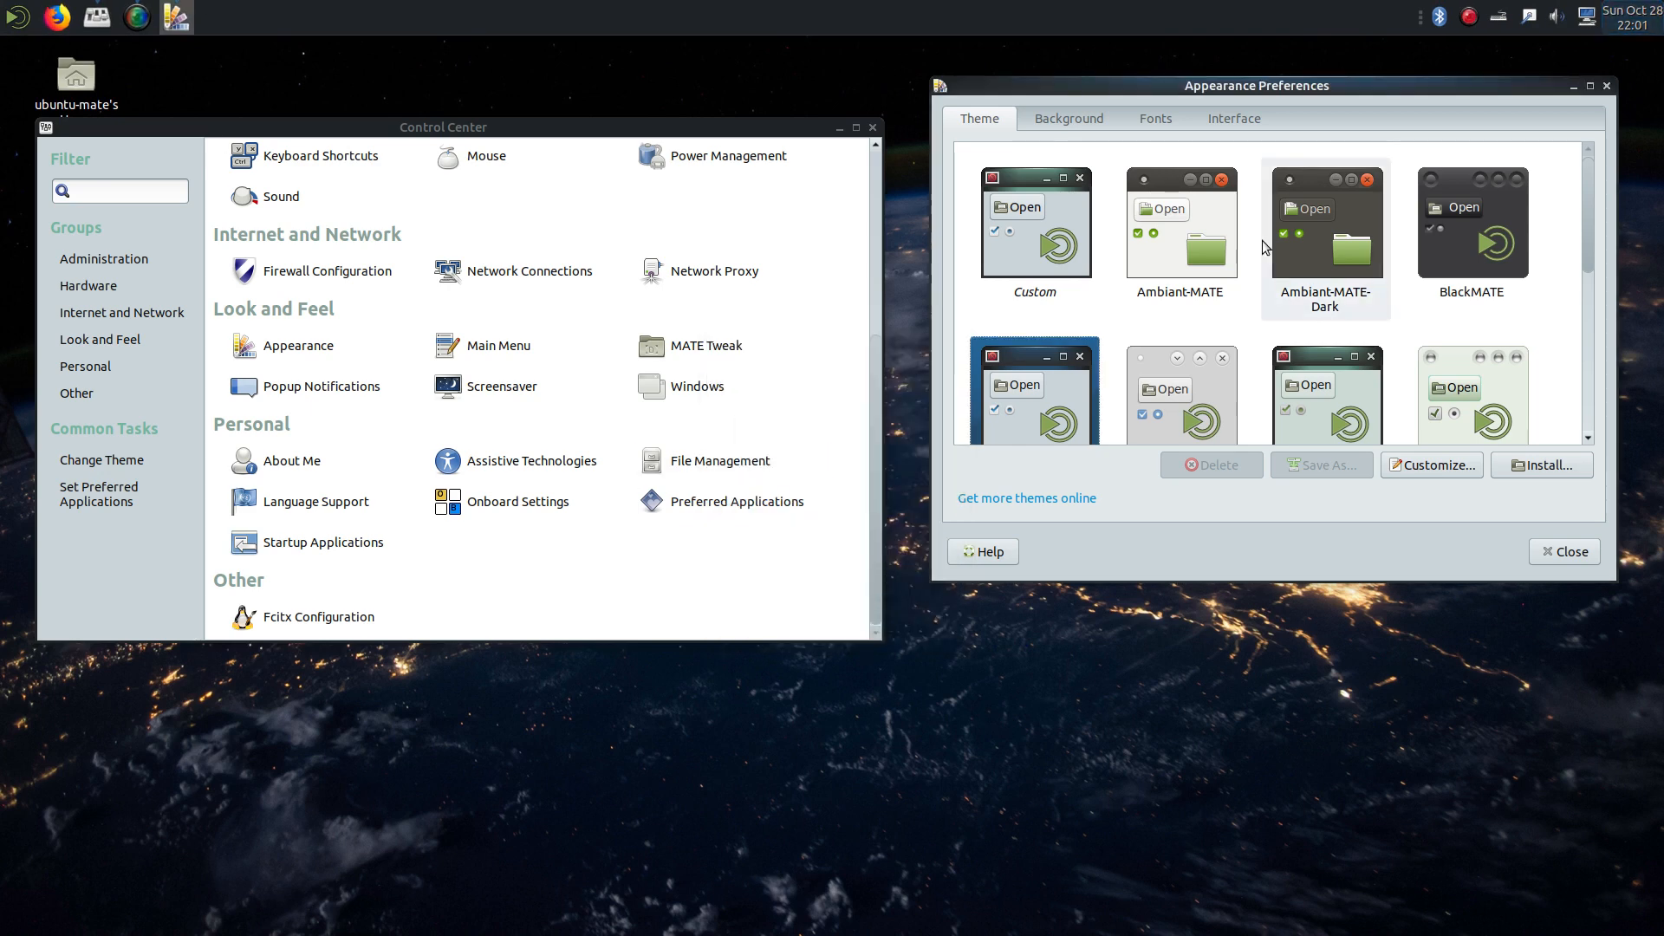
Step: Check the main menu briefly, and minimize the Appearance Preferences window
{"action": "left_click", "coordinate": [26, 12]}
{"action": "left_click", "coordinate": [10, 15]}
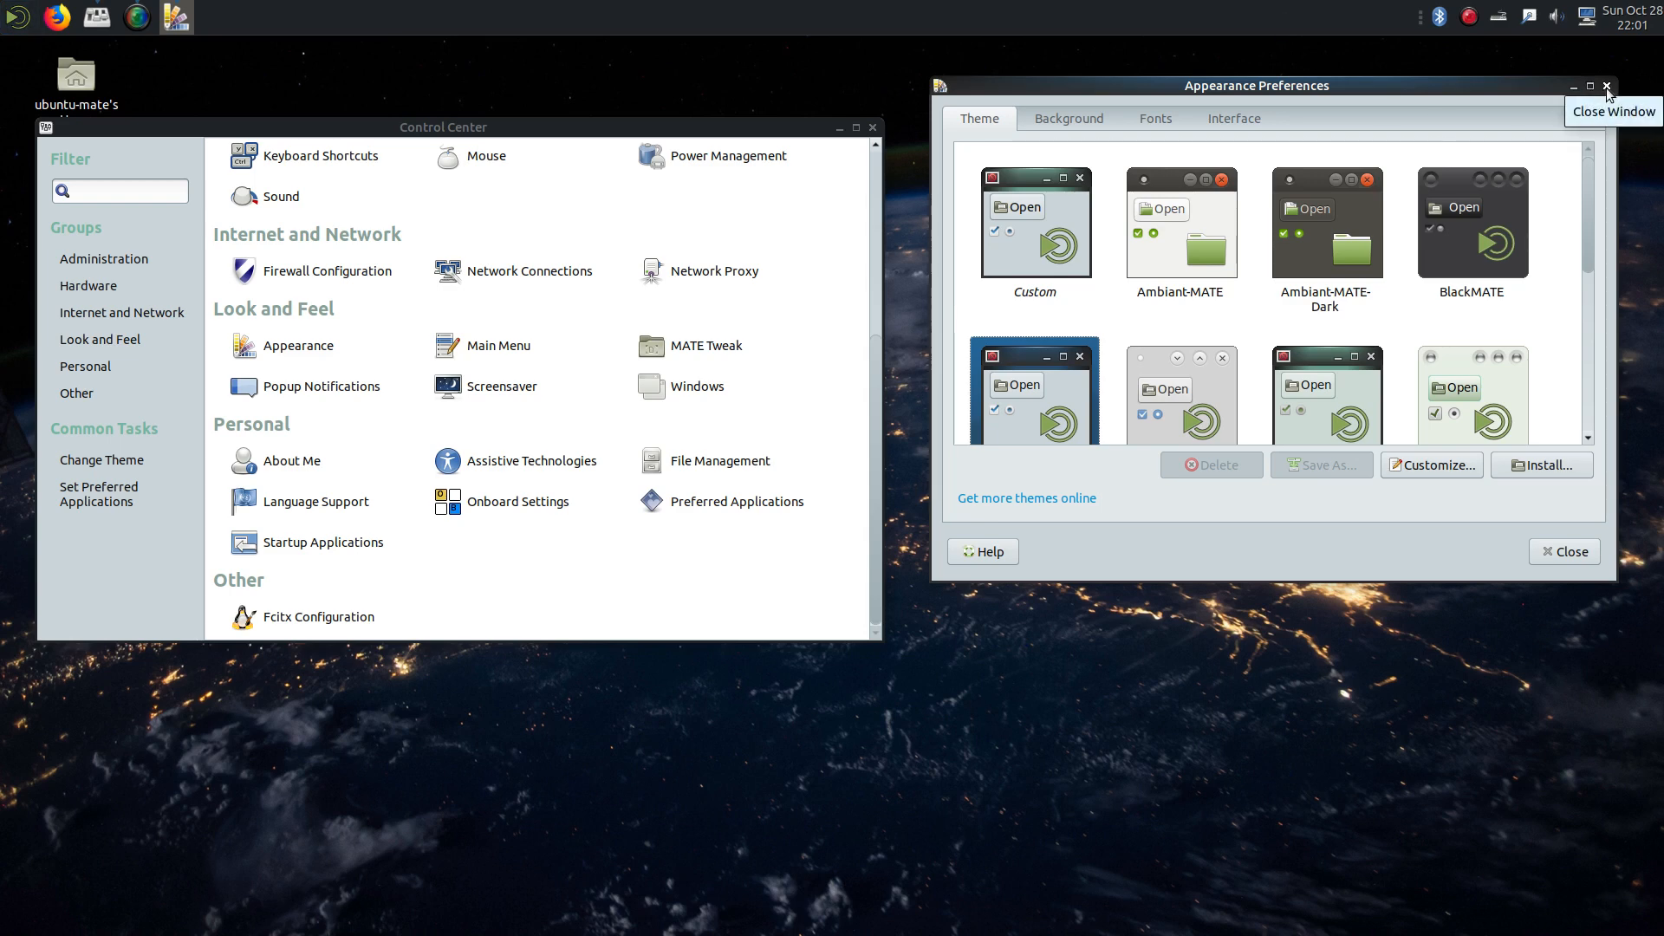
{"action": "left_click", "coordinate": [1572, 88]}
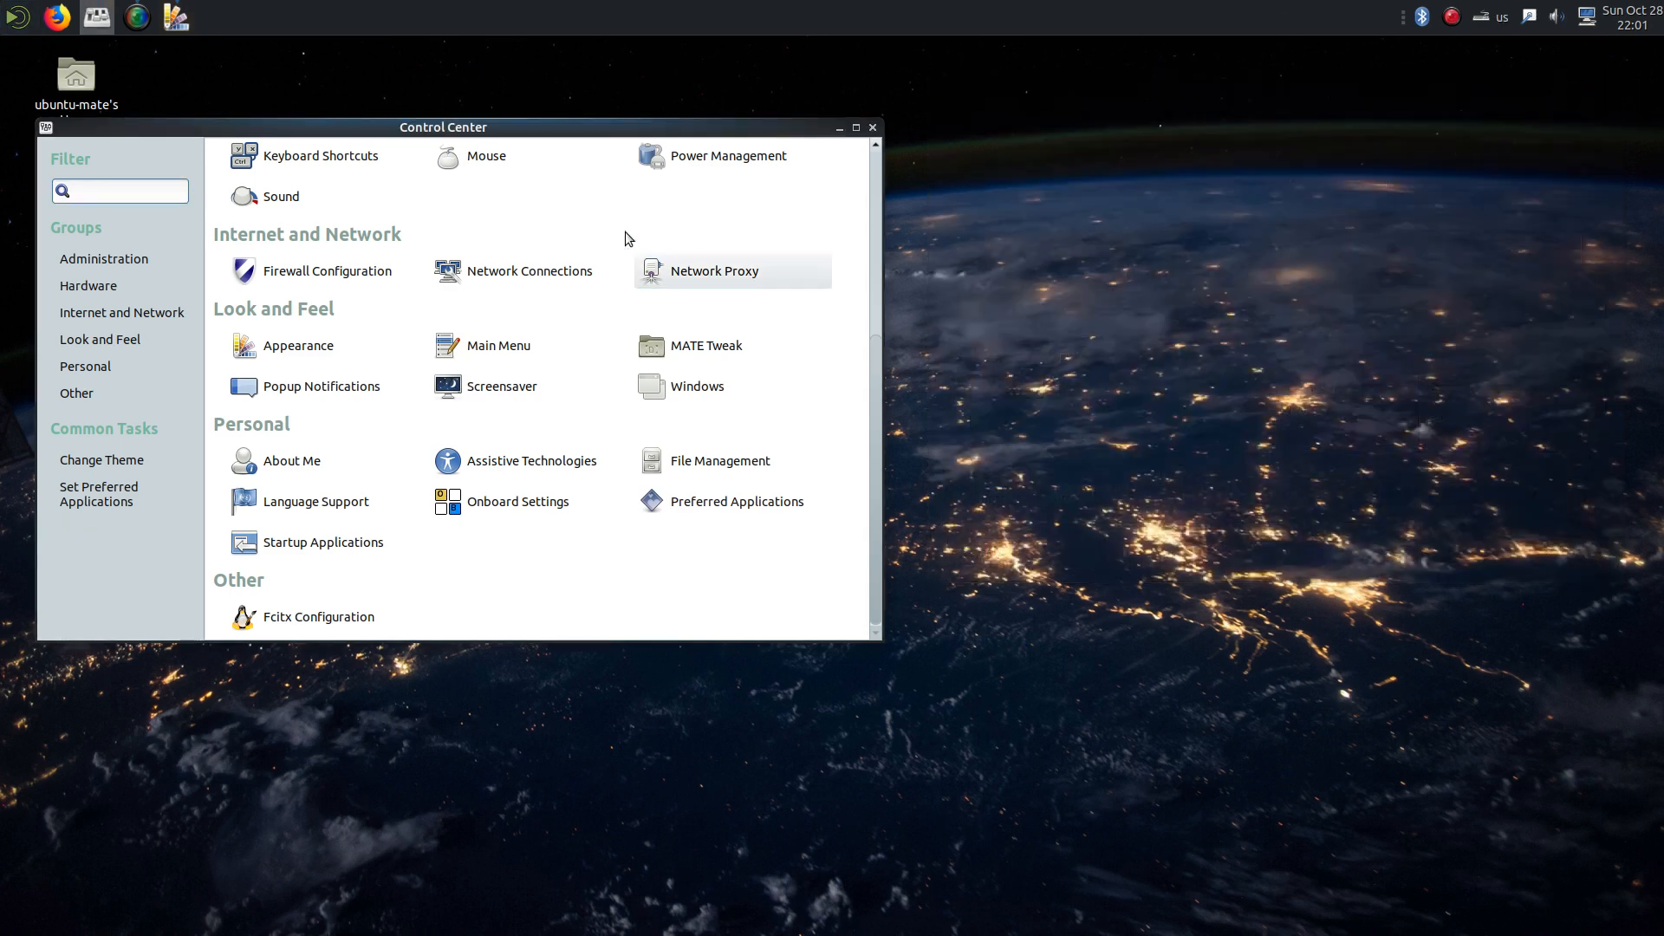
Step: Open MATE Tweak from the Control Center, look through the available layouts in the Panel settings, and close it
{"action": "left_click", "coordinate": [784, 351]}
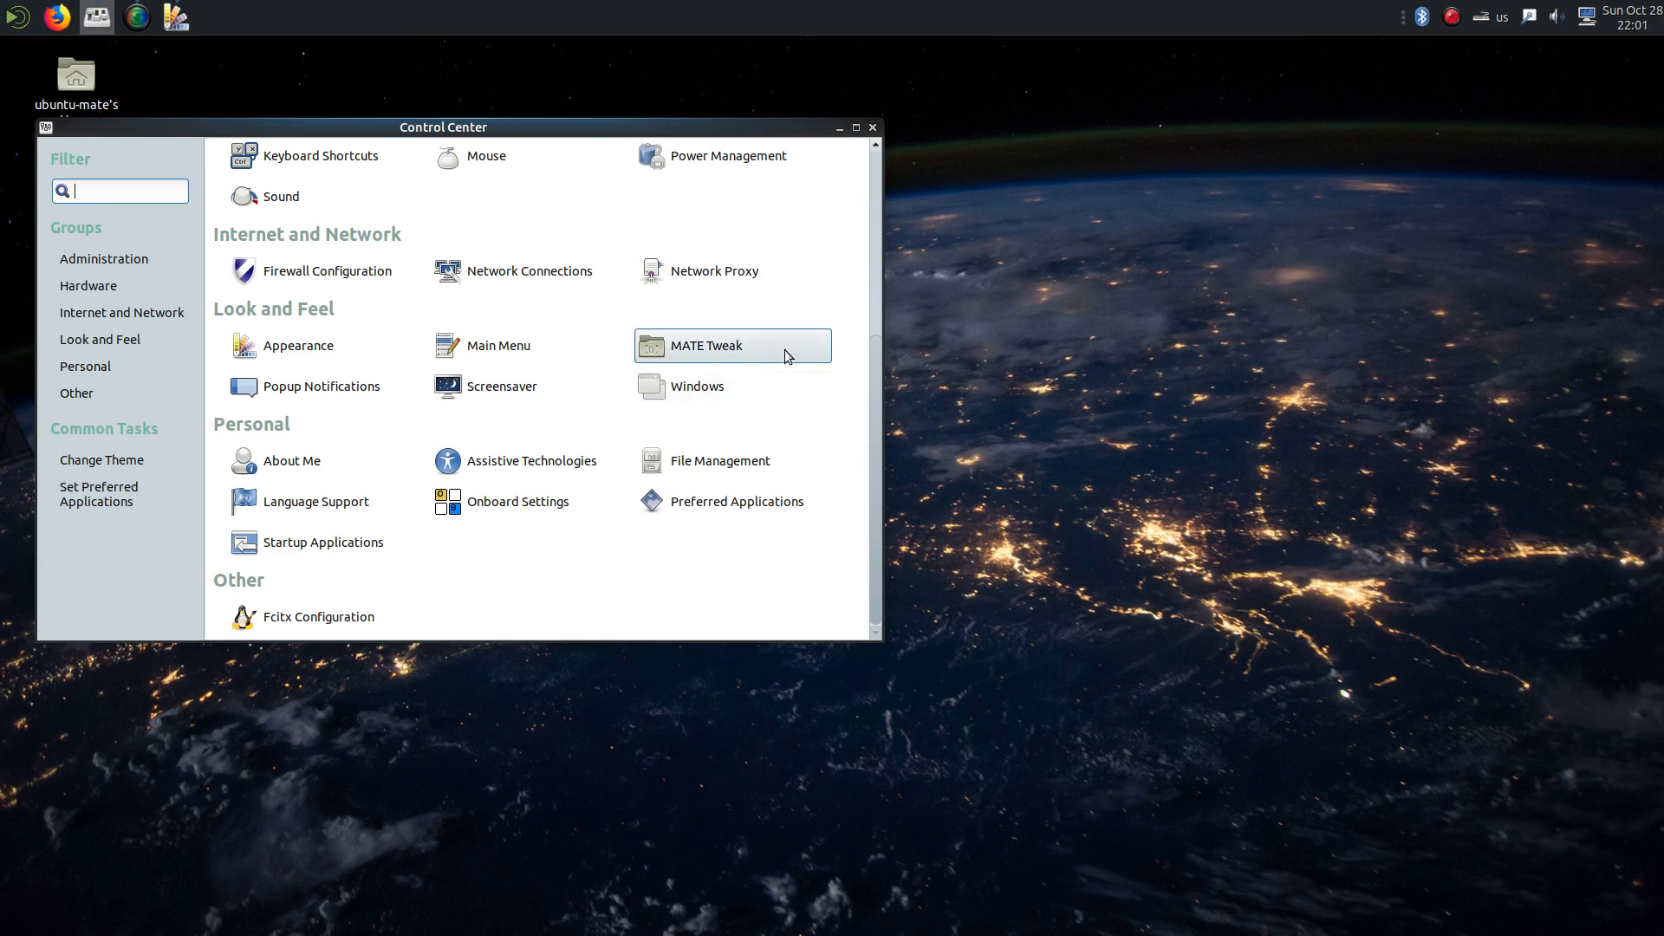
{"action": "left_click", "coordinate": [571, 351]}
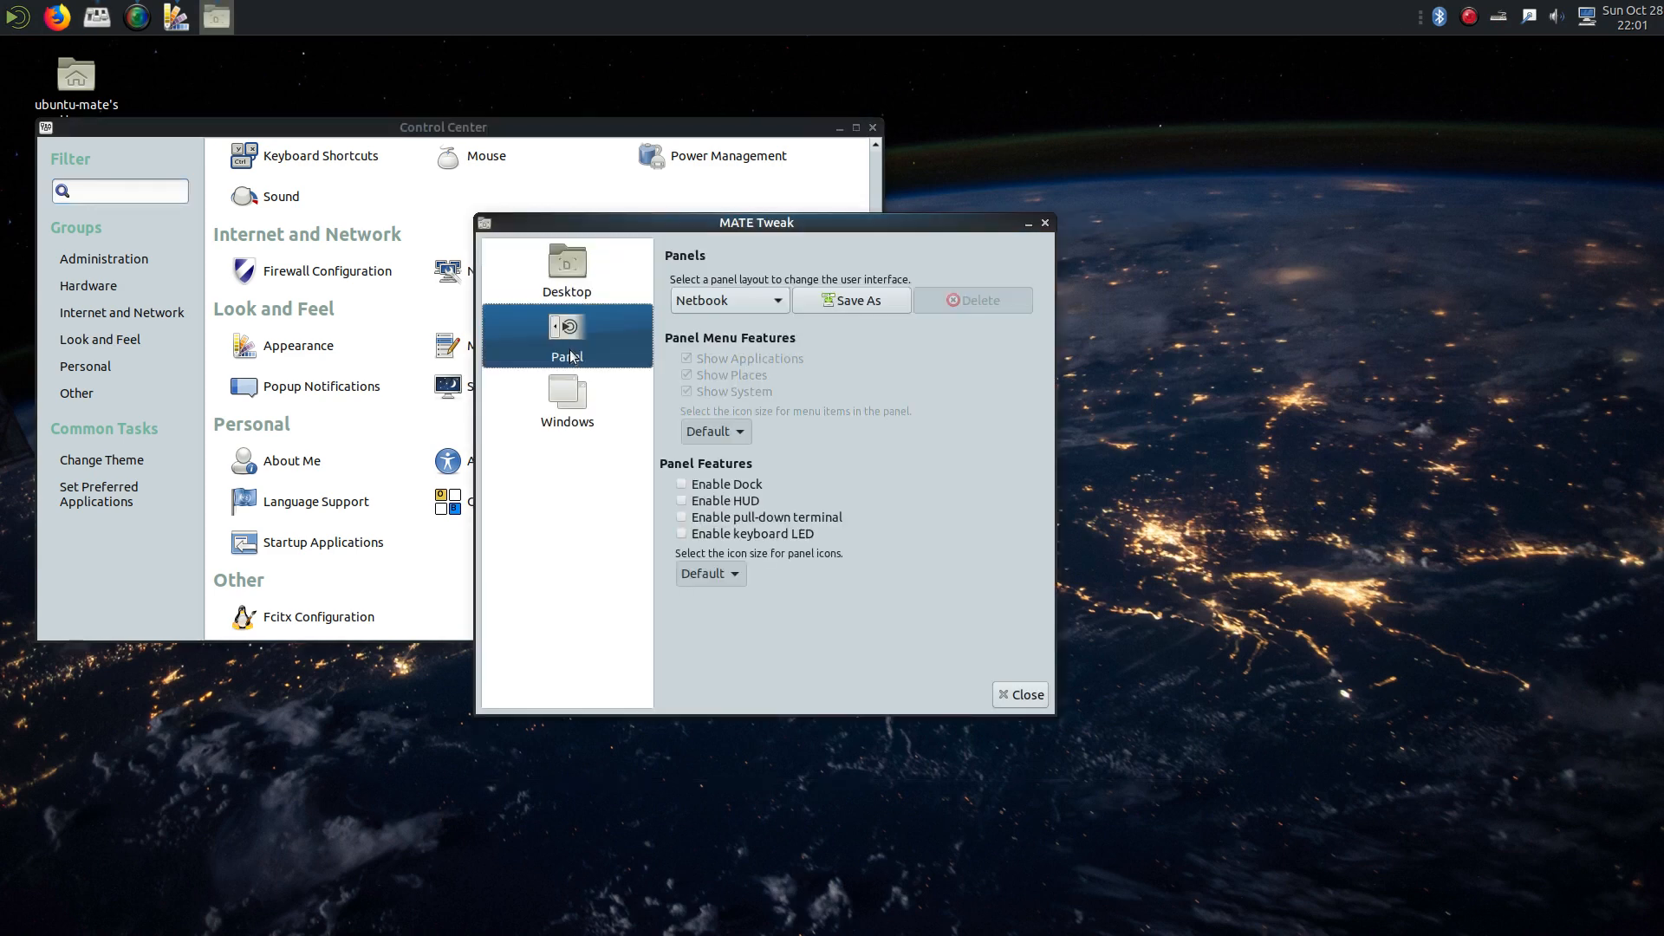
{"action": "left_click", "coordinate": [738, 301]}
{"action": "left_click", "coordinate": [725, 303]}
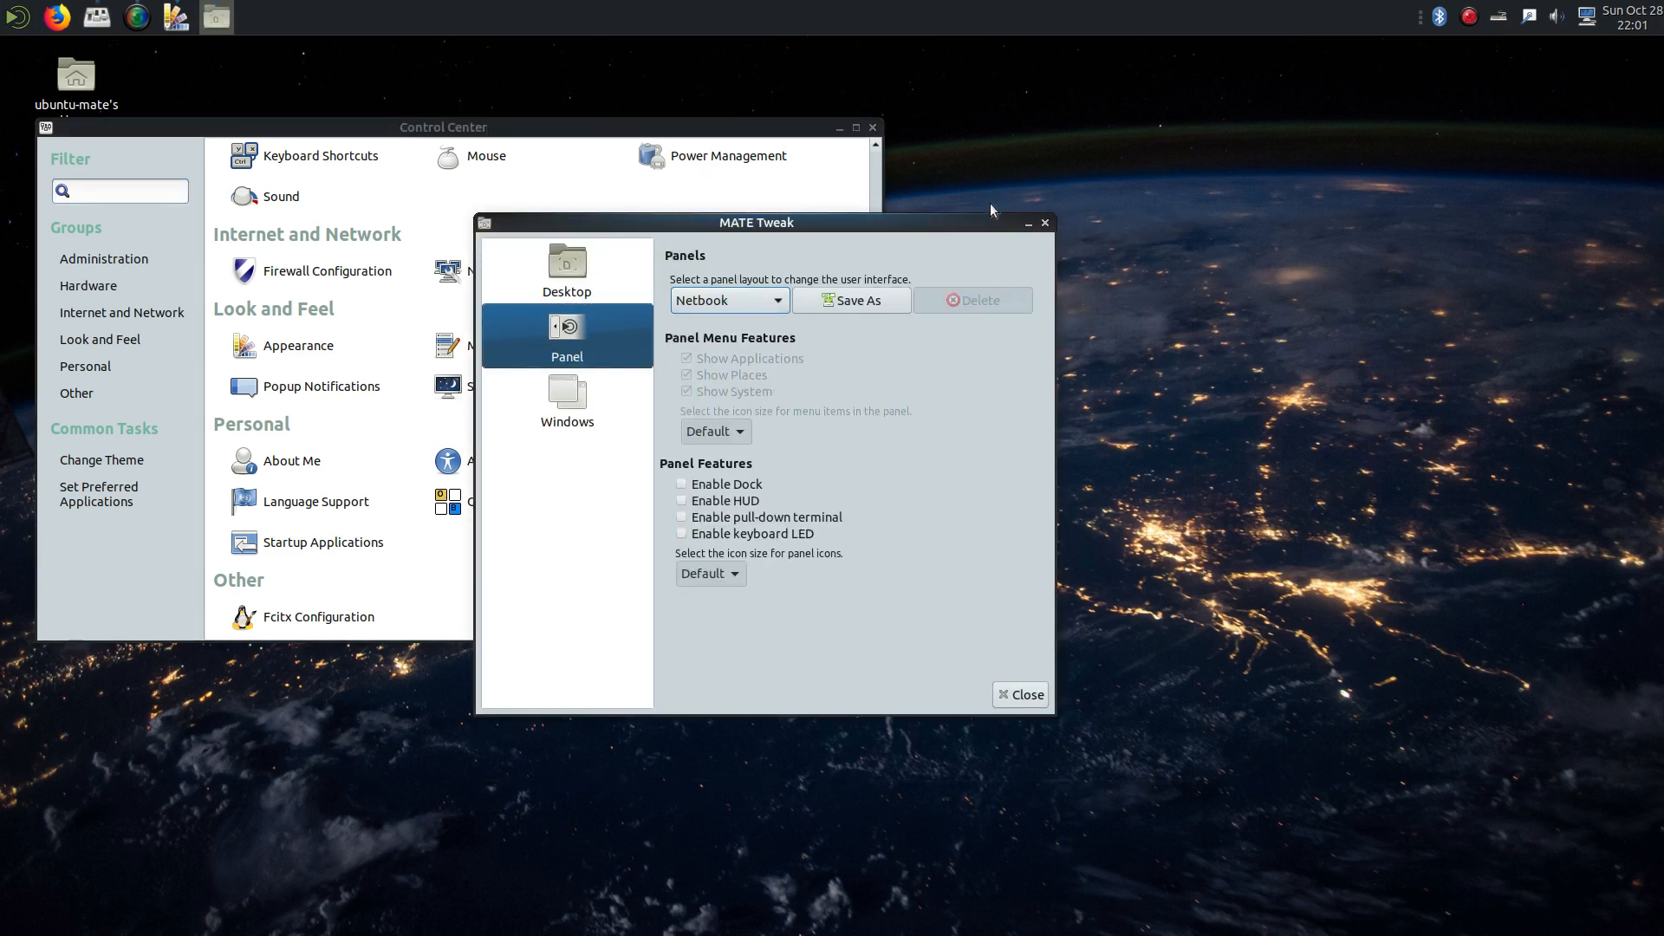
{"action": "left_click", "coordinate": [1043, 223]}
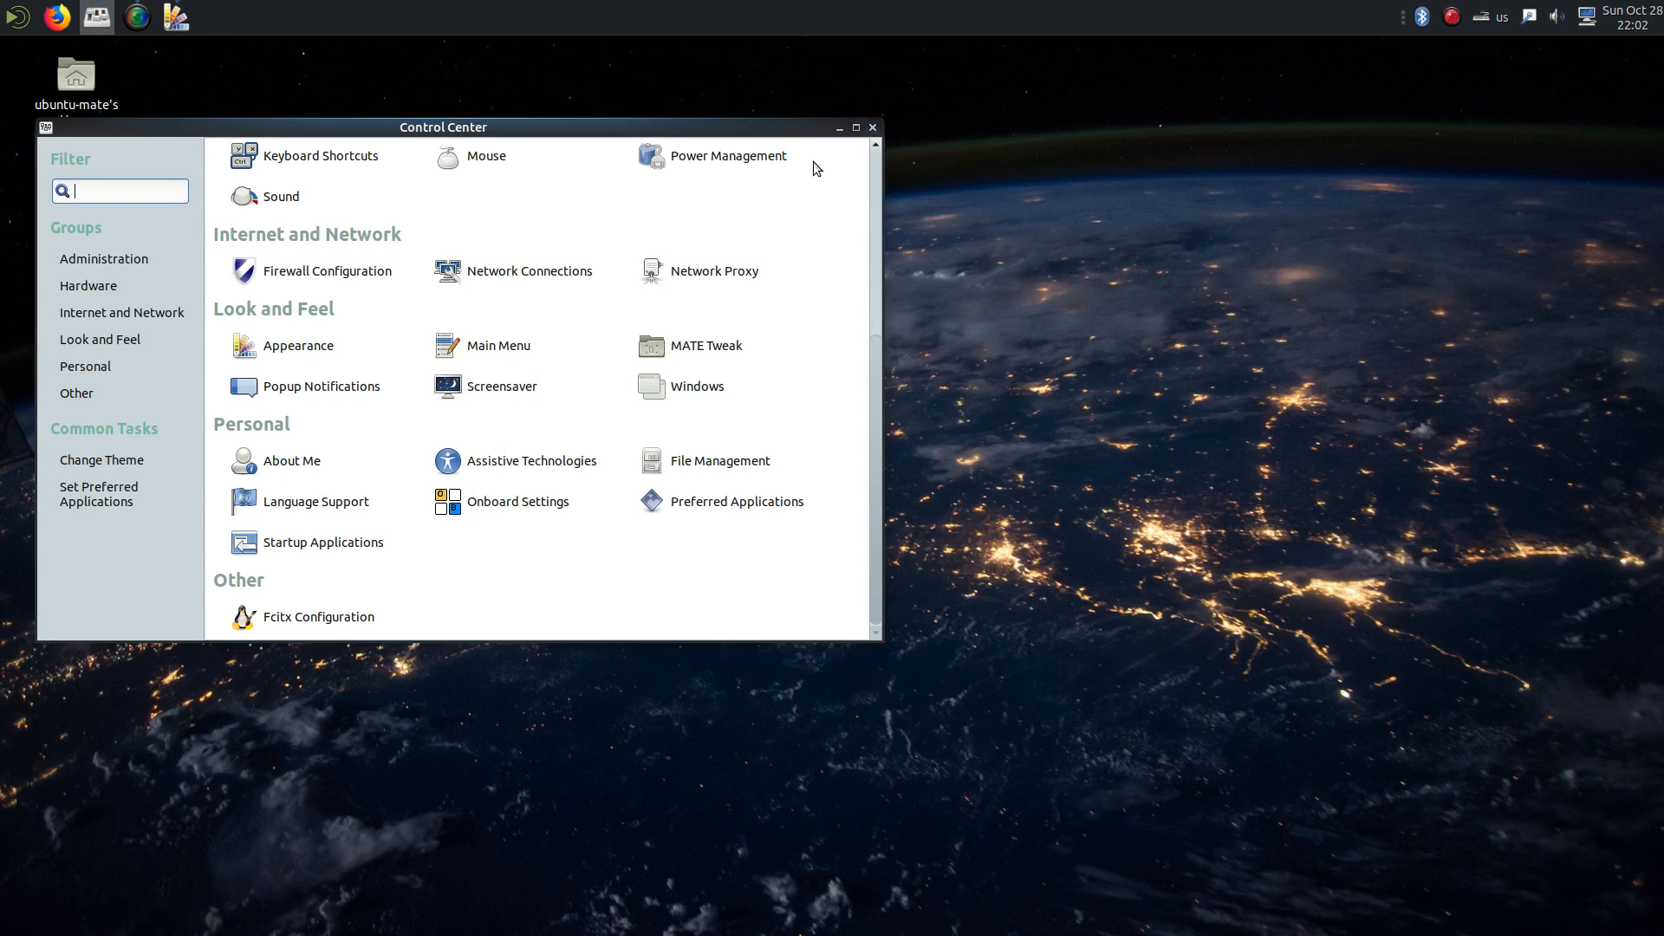
Step: Close the Control Center and switch to the SimpleScreenRecorder window
{"action": "left_click", "coordinate": [873, 127]}
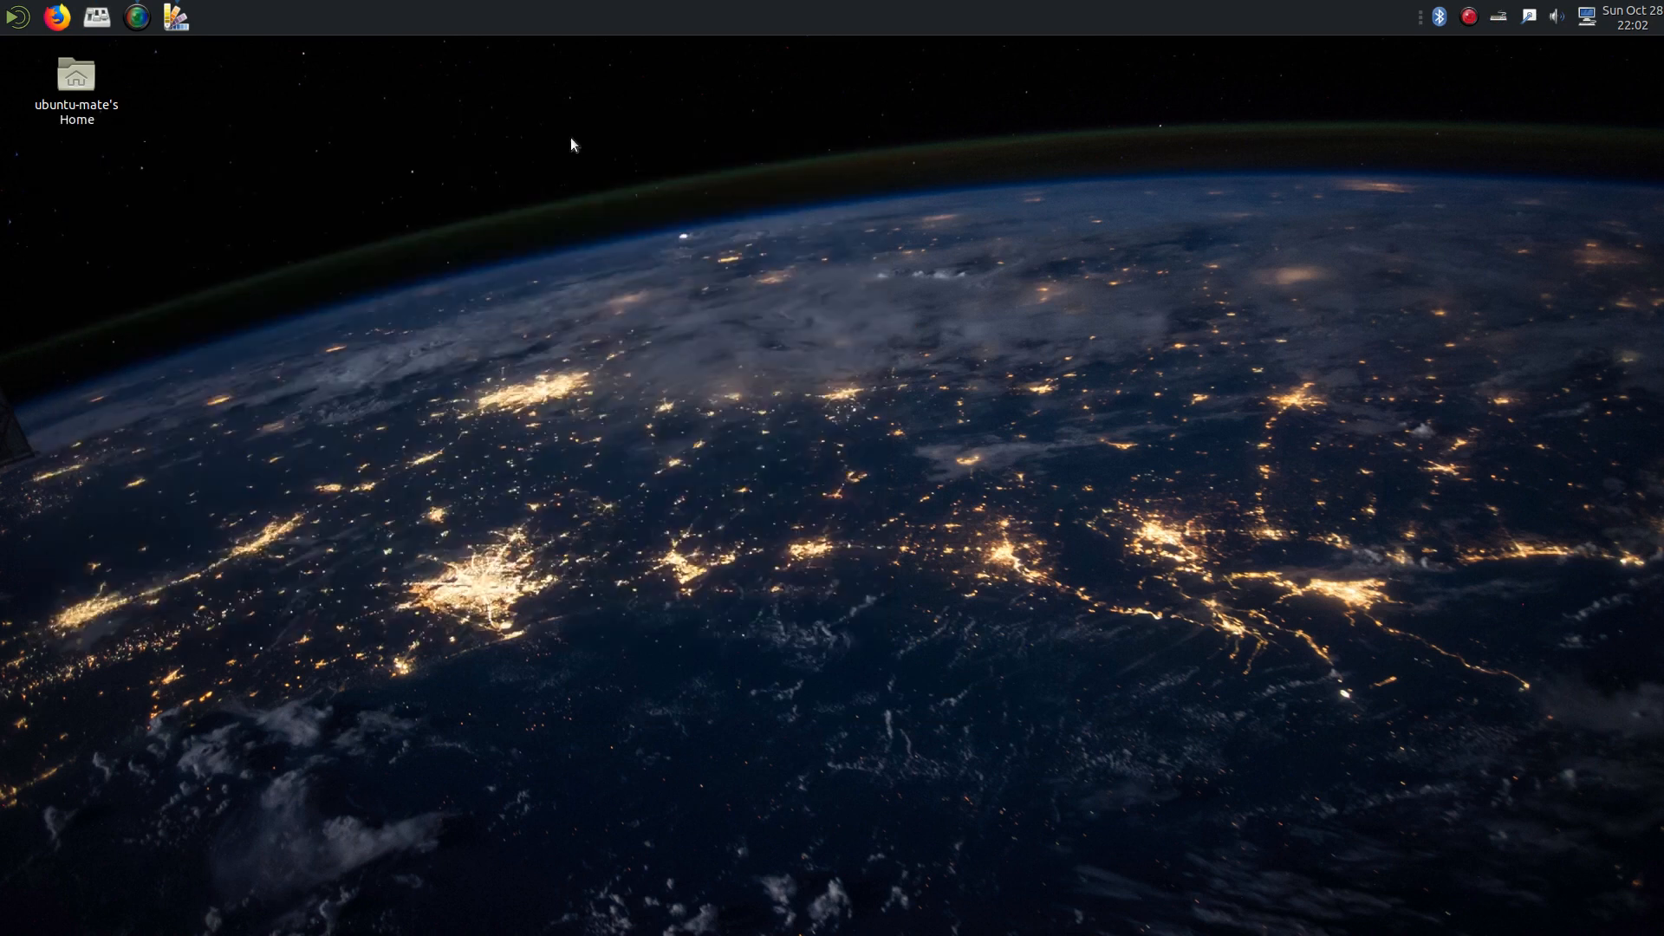
{"action": "left_click", "coordinate": [130, 22]}
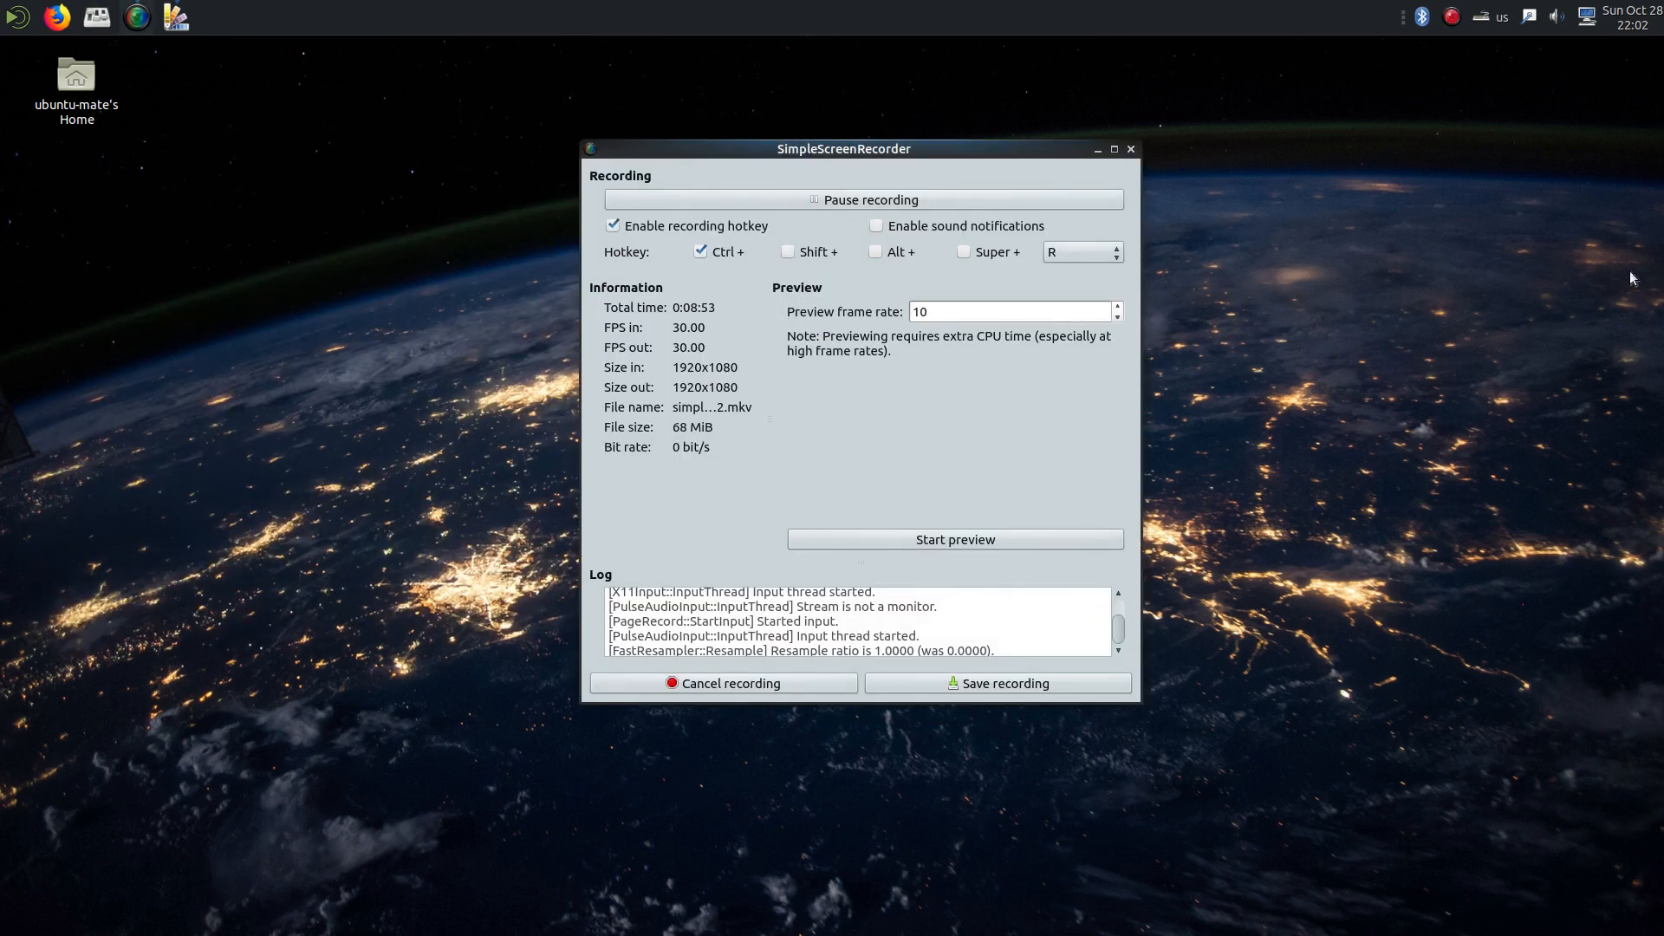